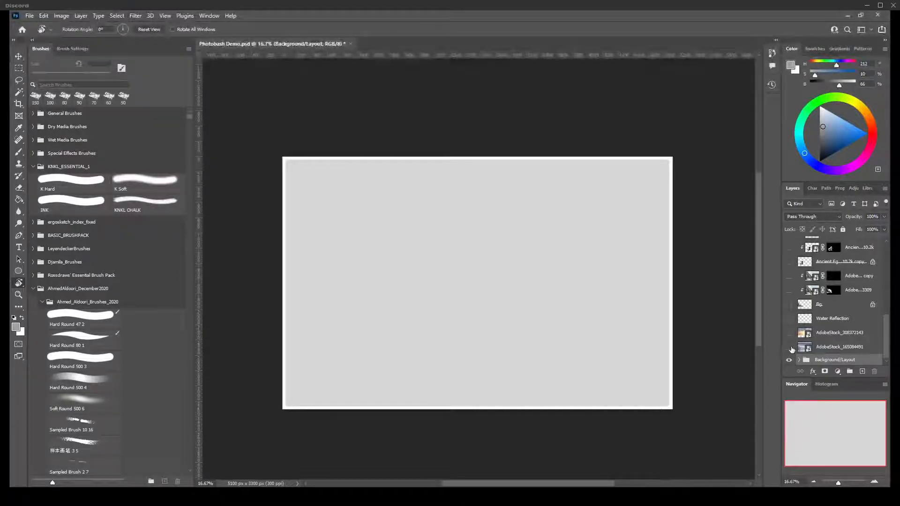
# - Show the water and sunset sky photo layers and the Bg. mountain silhouette layer
pyautogui.click(789, 347)
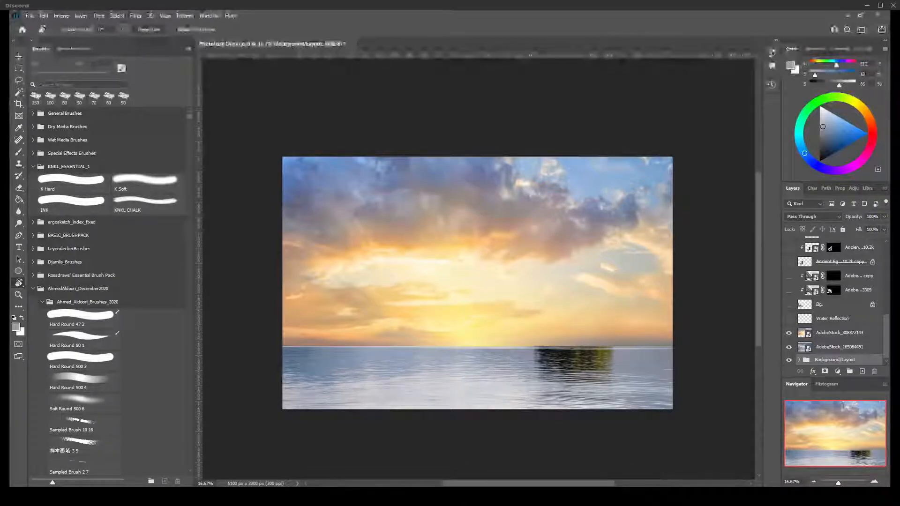
pyautogui.hotkey('ctrl', 'shift', 'alt', 'n')
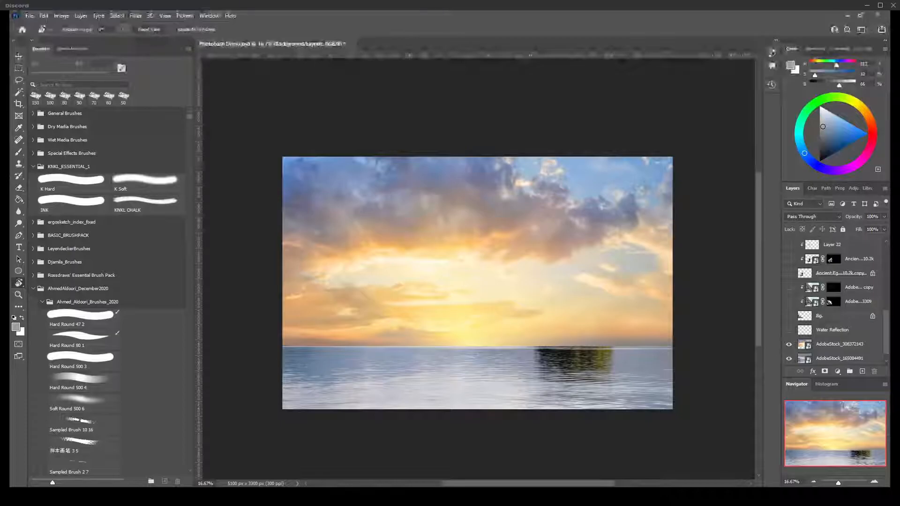
pyautogui.click(789, 315)
# - Show the midground mg. and foreground fg. rock silhouette layers
pyautogui.scroll(1, 834, 301)
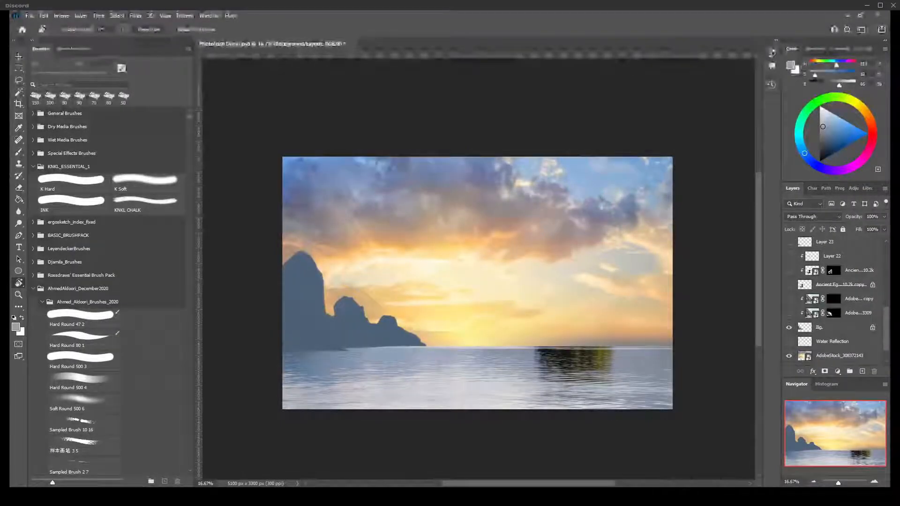
pyautogui.scroll(3, 835, 301)
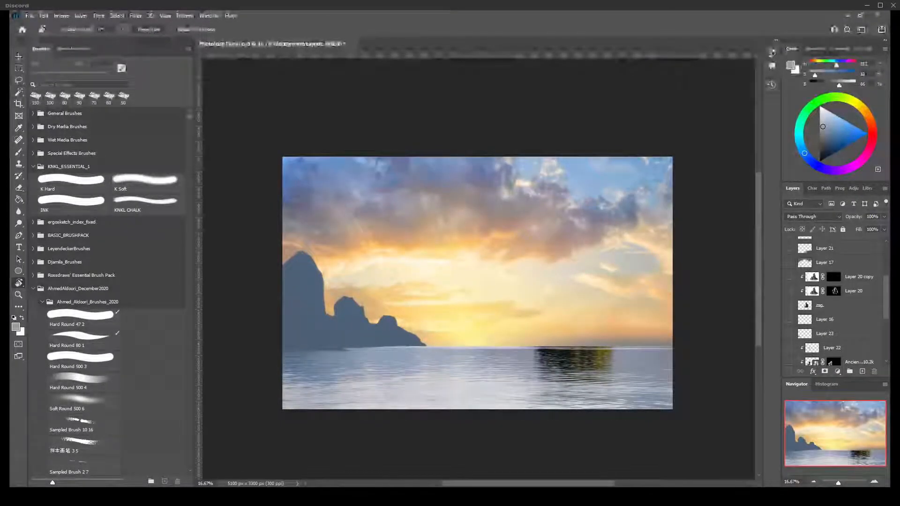
pyautogui.click(789, 306)
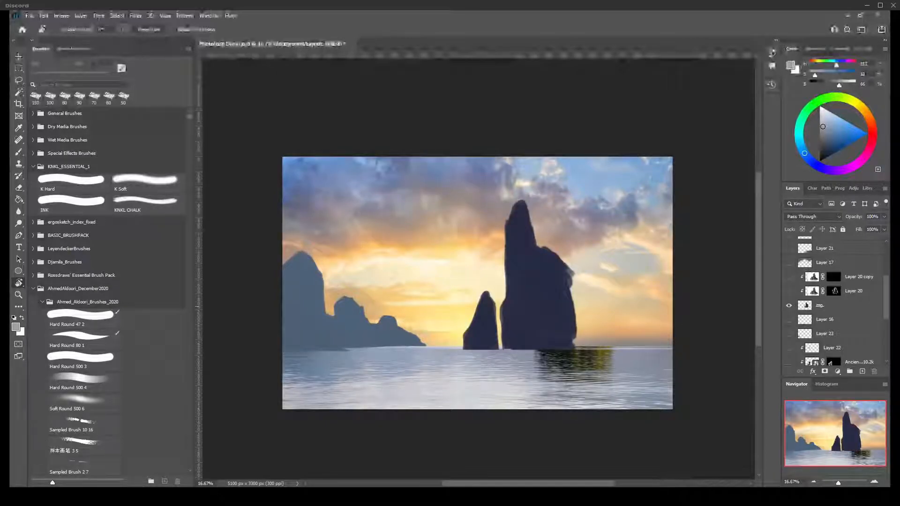
pyautogui.scroll(2, 849, 366)
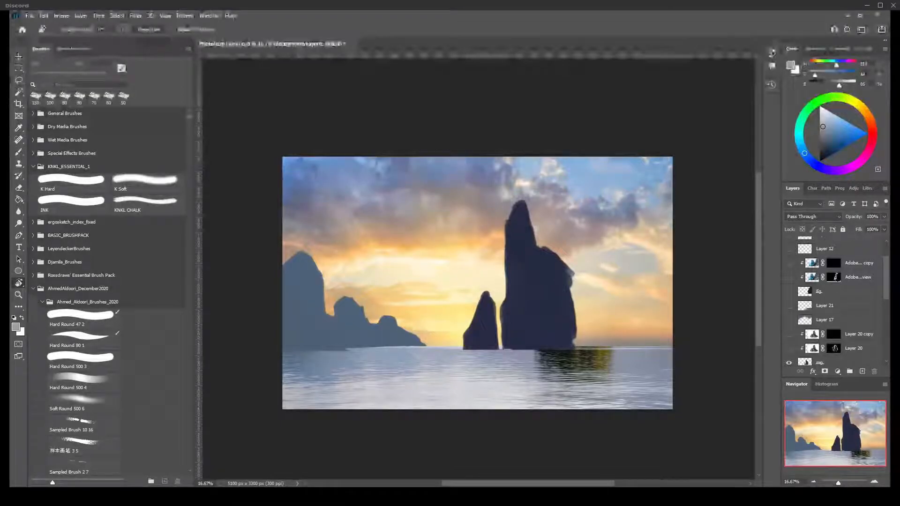
pyautogui.click(789, 291)
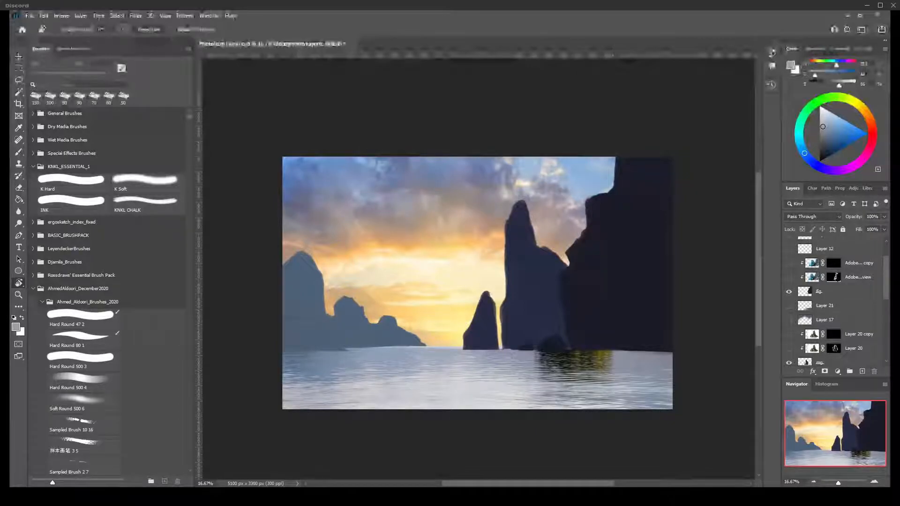
# - Try clipping the AdobeStock_308372143 sky layer to the water photo layer below, and release the clipping mask again
pyautogui.scroll(-5, 834, 300)
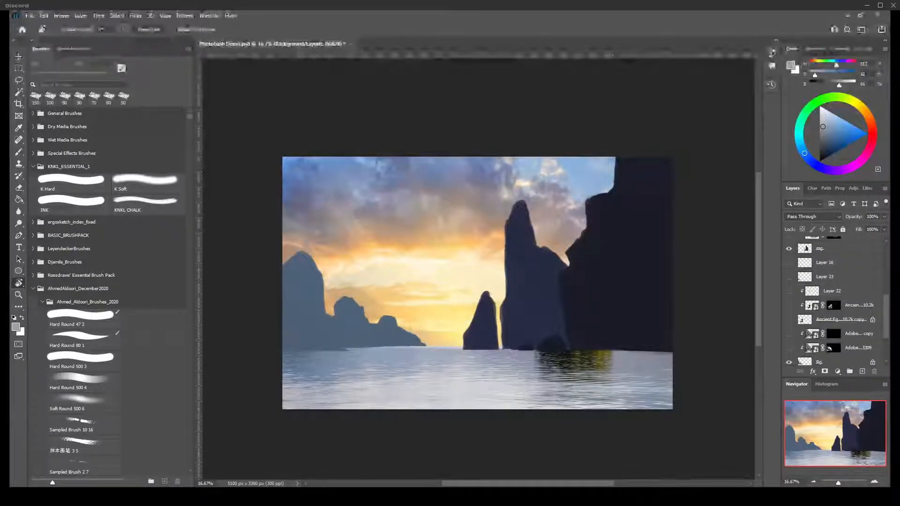
pyautogui.scroll(-3, 835, 300)
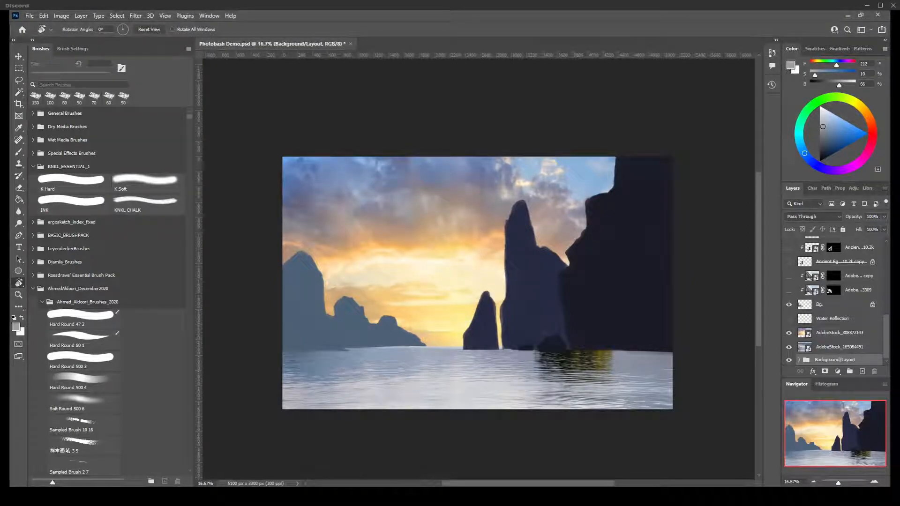
pyautogui.click(839, 333)
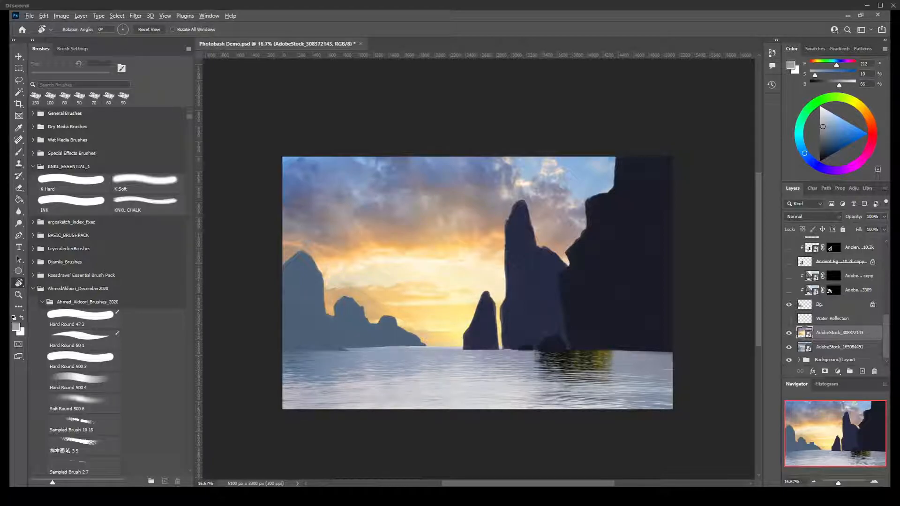
pyautogui.hotkey('ctrl', 'alt', 'g')
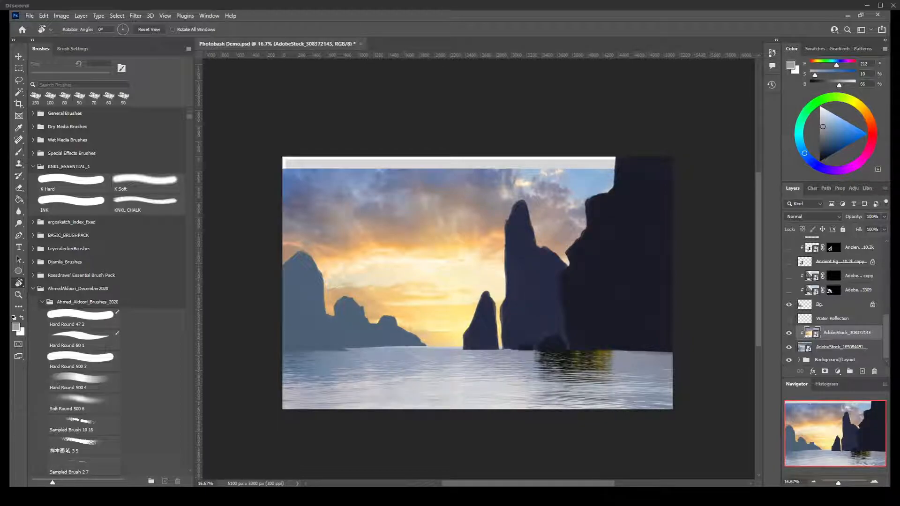
pyautogui.hotkey('ctrl', 'alt', 'g')
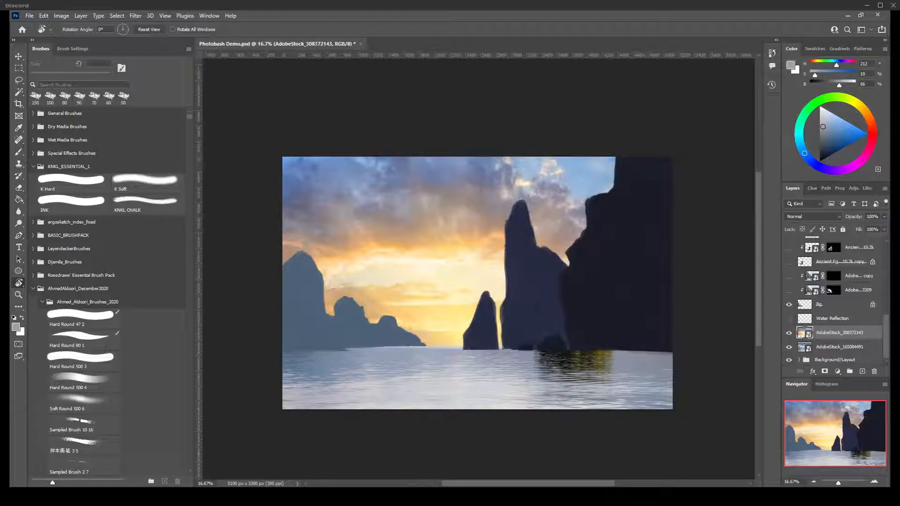
# - Disable the layer mask on the AdobeStock_255853309 copy layer
pyautogui.scroll(2, 836, 300)
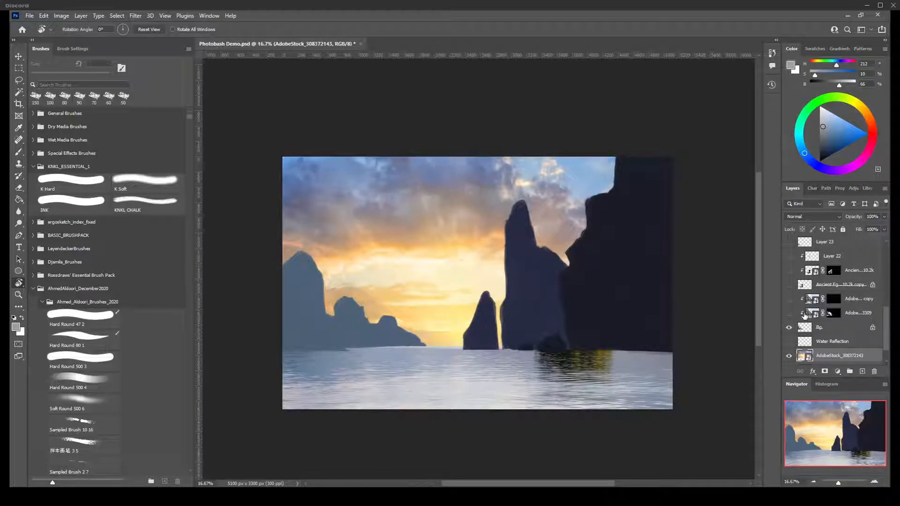
pyautogui.click(834, 299)
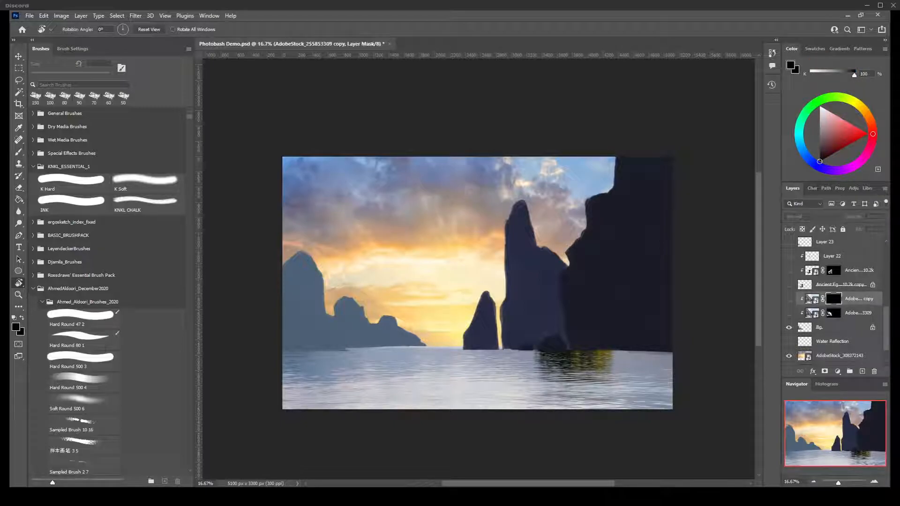
pyautogui.rightClick(834, 300)
pyautogui.click(824, 305)
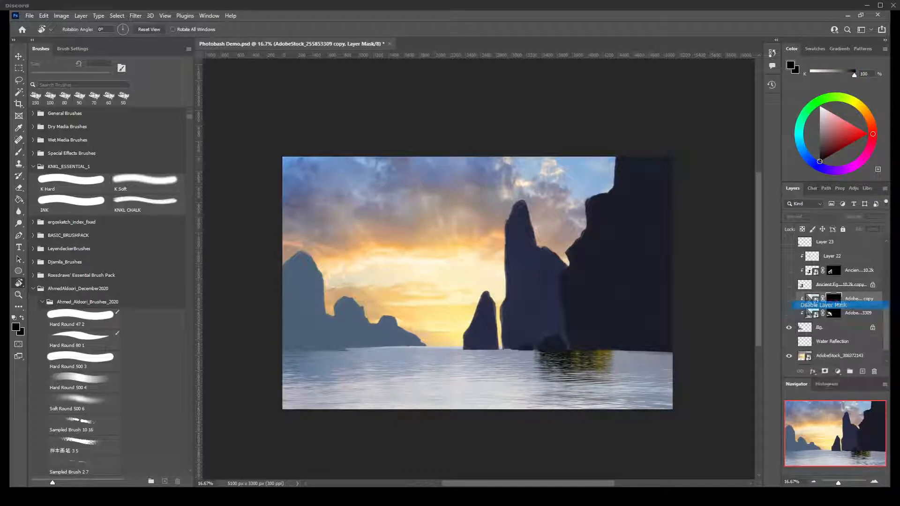
# - Show the clipped rock photo layer and reposition its texture within the distant mountain silhouette
pyautogui.click(789, 299)
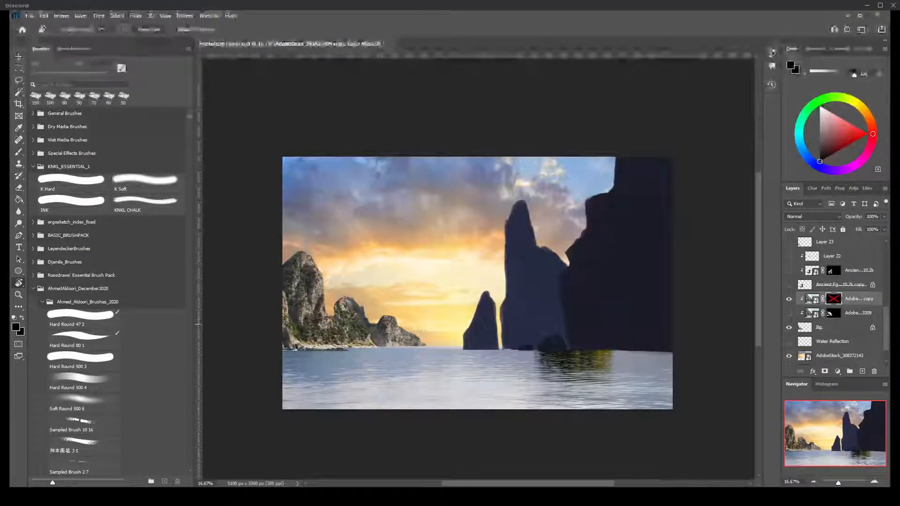
pyautogui.press('v')
pyautogui.moveTo(299, 299)
pyautogui.mouseDown()
pyautogui.moveTo(322, 315)
pyautogui.moveTo(280, 352)
pyautogui.moveTo(292, 376)
pyautogui.moveTo(288, 422)
pyautogui.moveTo(307, 391)
pyautogui.moveTo(279, 327)
pyautogui.moveTo(272, 367)
pyautogui.moveTo(282, 391)
pyautogui.moveTo(328, 413)
pyautogui.moveTo(349, 359)
pyautogui.moveTo(296, 303)
pyautogui.mouseUp()
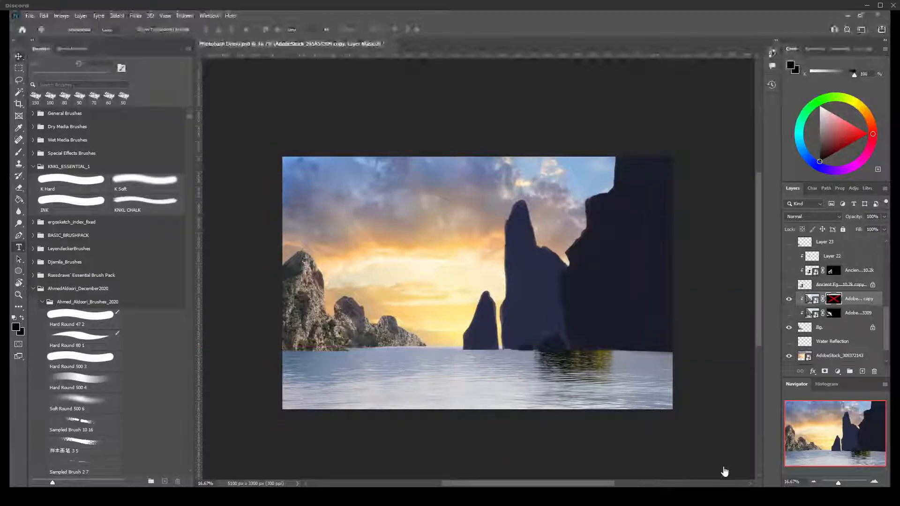
# - Unlink the layer's mask and warp the rock photo to reshape the cliff texture within the distant mountain silhouette
pyautogui.click(44, 15)
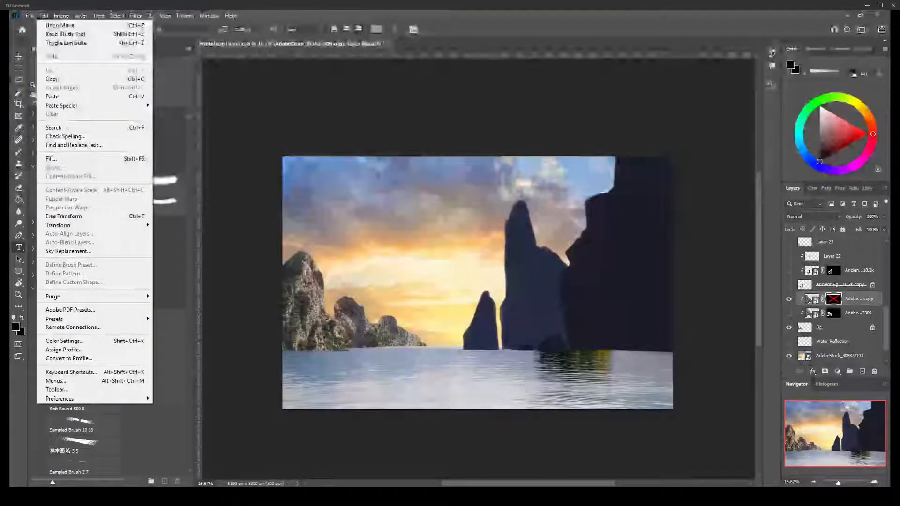
pyautogui.moveTo(58, 225)
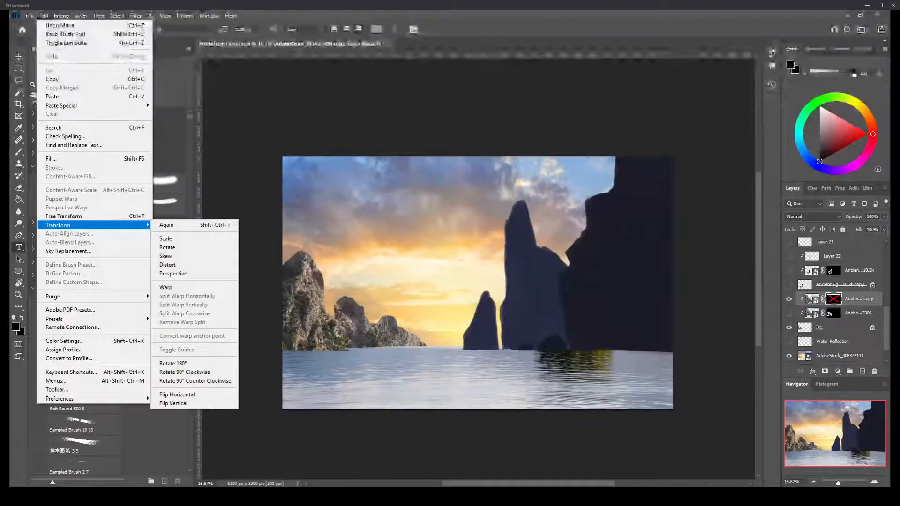
pyautogui.click(812, 298)
pyautogui.click(44, 15)
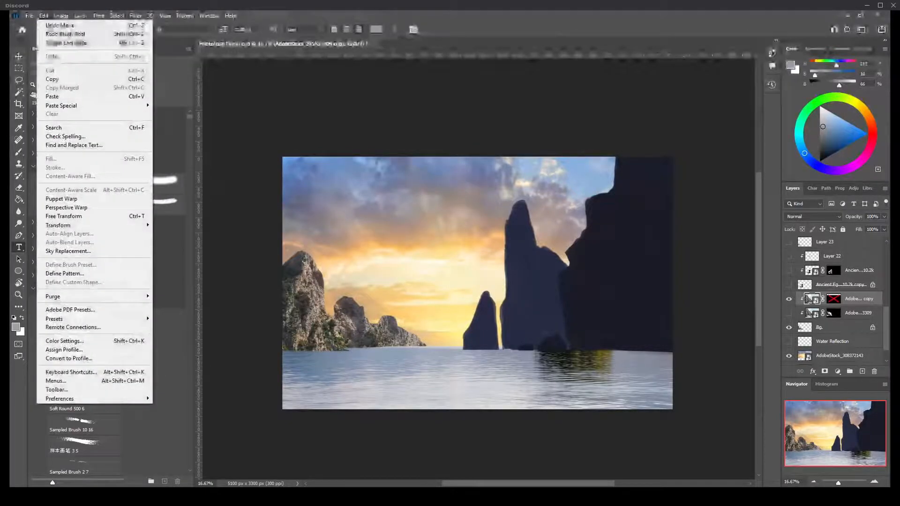
pyautogui.moveTo(59, 225)
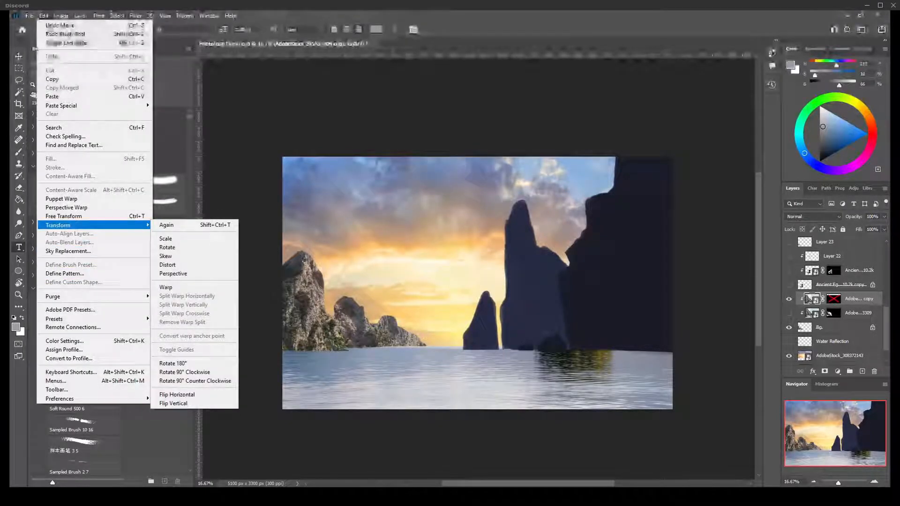
pyautogui.click(178, 287)
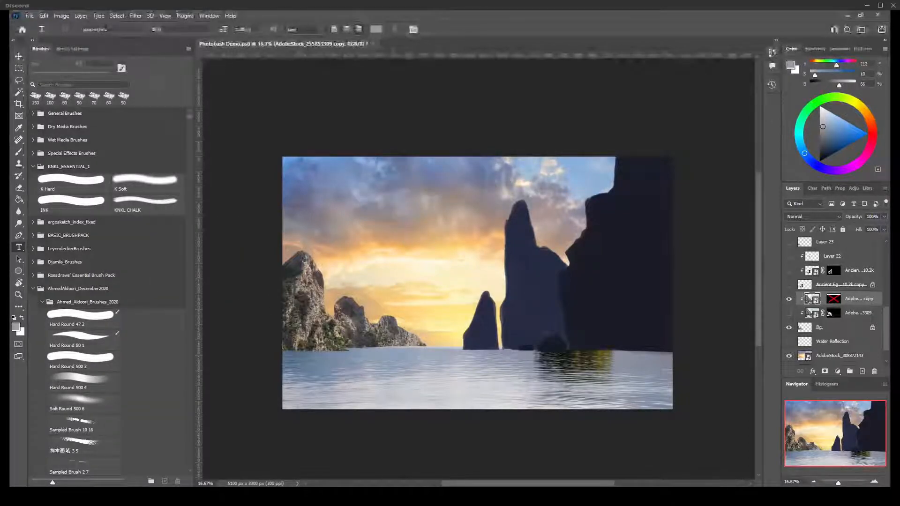
pyautogui.click(44, 15)
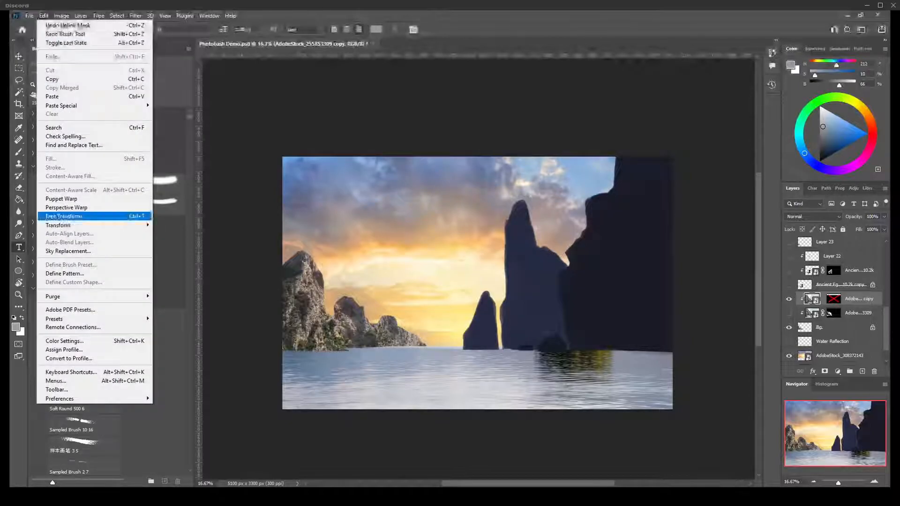
pyautogui.moveTo(94, 225)
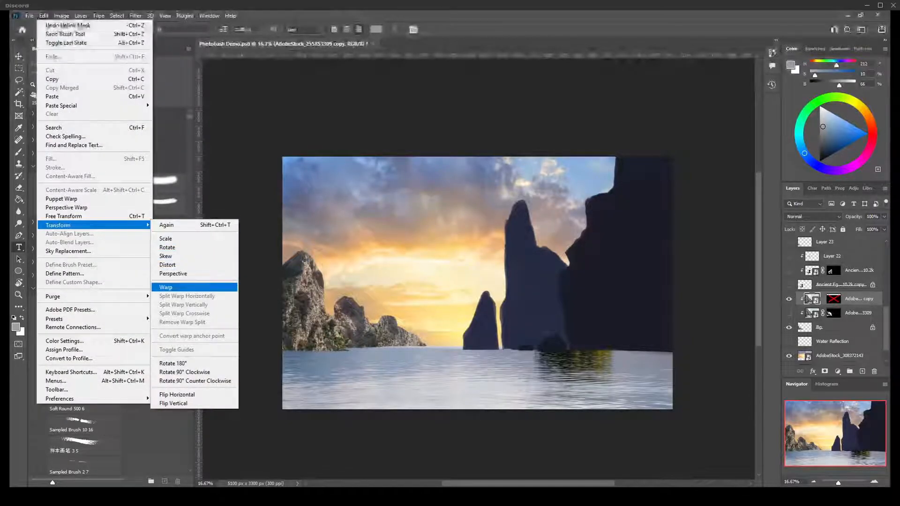
pyautogui.click(166, 287)
pyautogui.moveTo(312, 316); pyautogui.dragTo(396, 342)
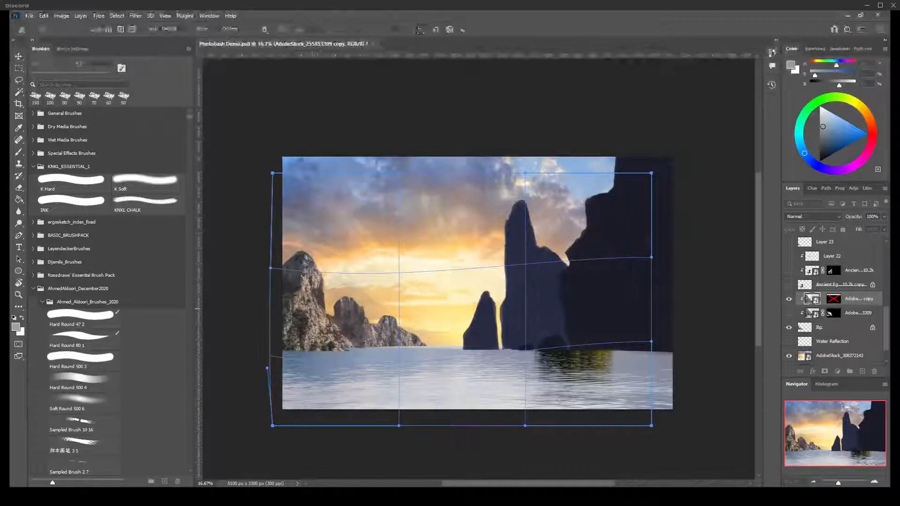
pyautogui.moveTo(308, 299); pyautogui.dragTo(285, 300)
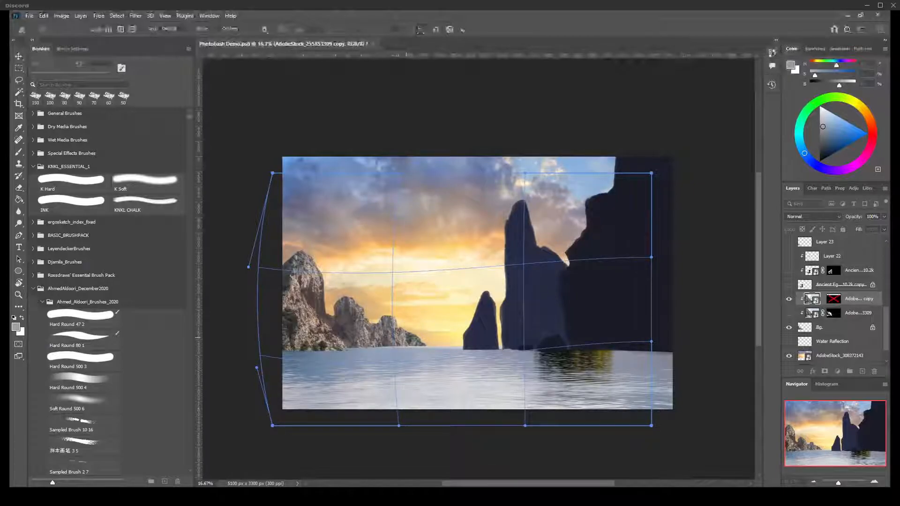
pyautogui.press('Return')
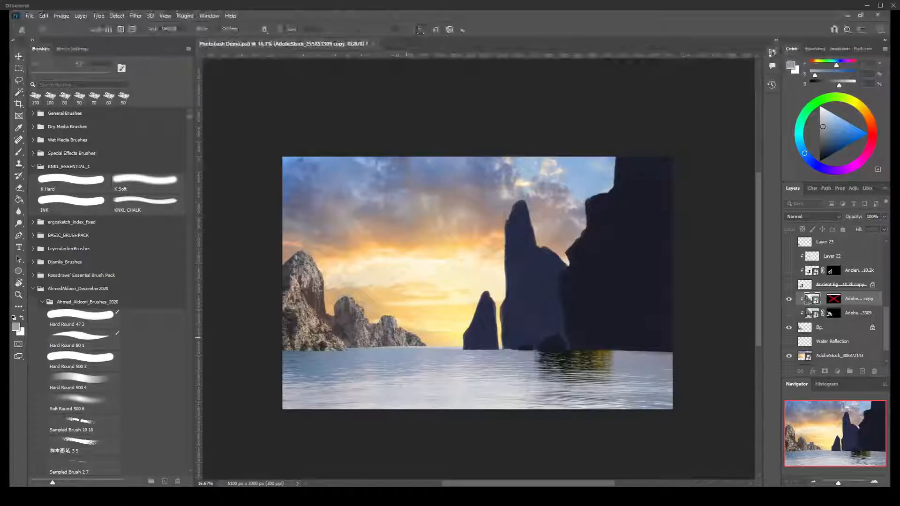
# - Re-enable the warped rock layer's mask and delete the AdobeStock_255853309 layer beneath it
pyautogui.press('t')
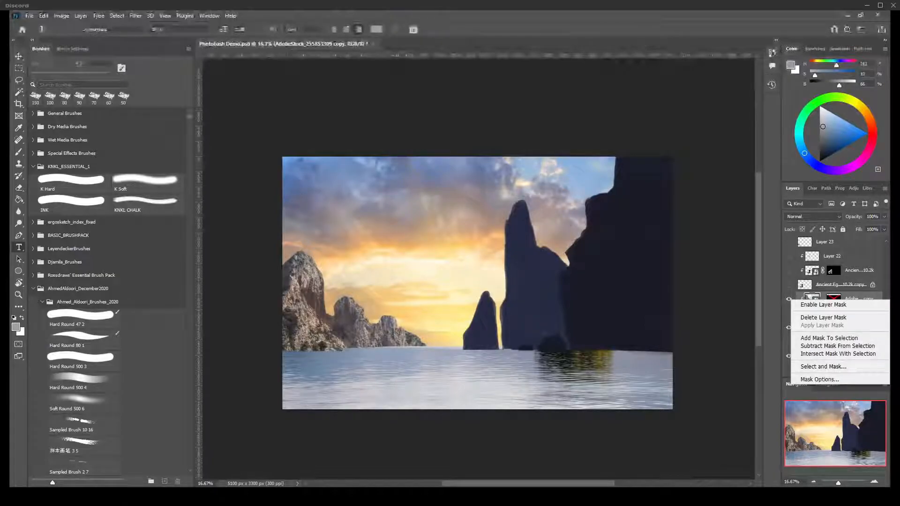
pyautogui.click(813, 304)
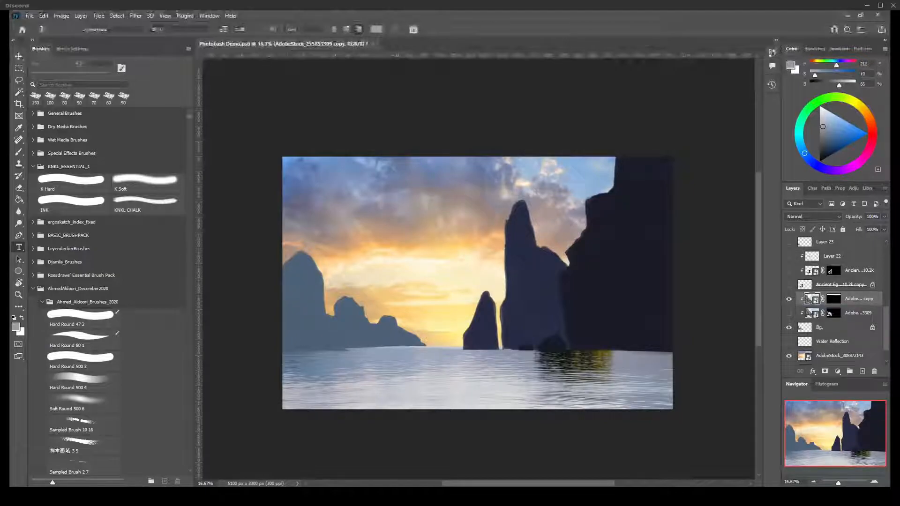
pyautogui.rightClick(853, 313)
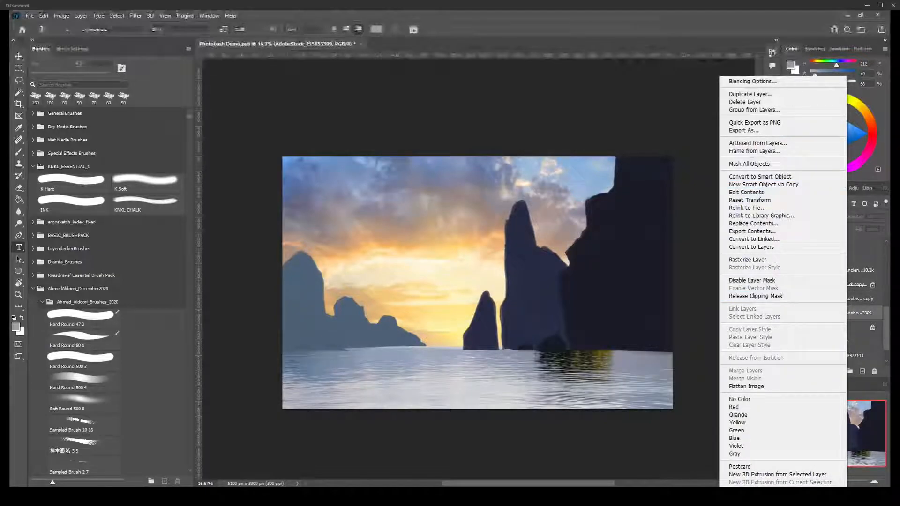
pyautogui.click(745, 102)
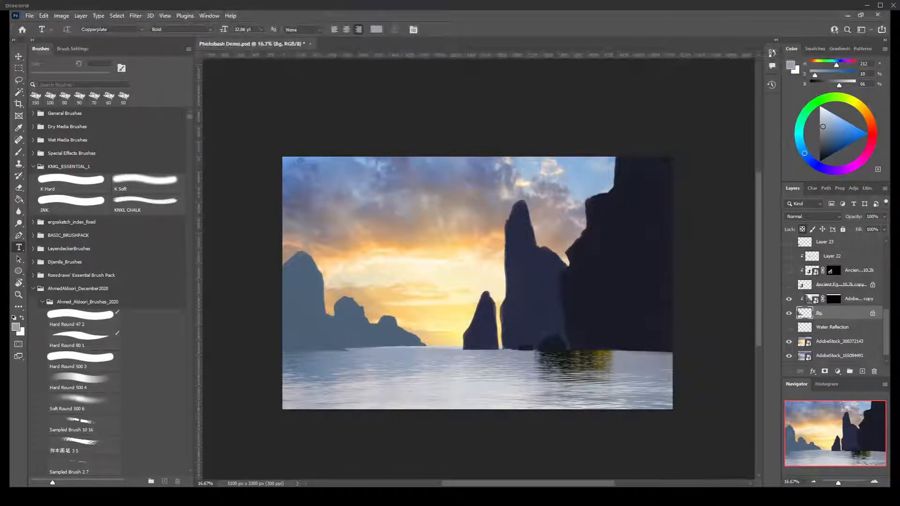
# - Select the rock layer's mask and toggle the Bg. silhouette layer's visibility to examine the base shape
pyautogui.click(834, 298)
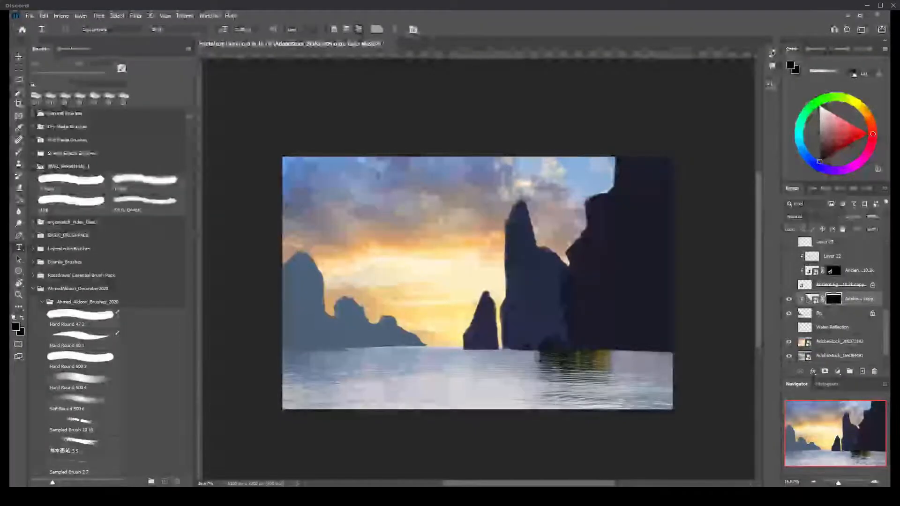
pyautogui.click(790, 313)
pyautogui.click(789, 313)
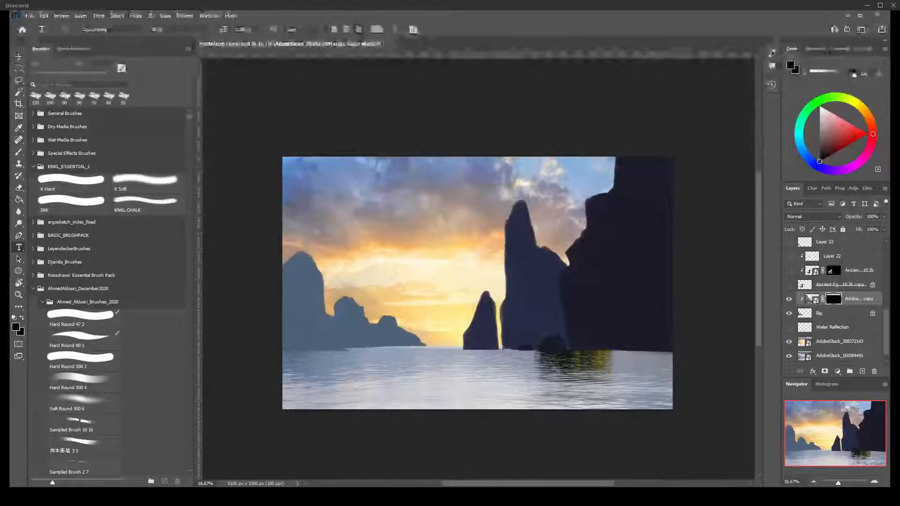
pyautogui.click(789, 313)
pyautogui.click(789, 313)
pyautogui.click(789, 313)
pyautogui.click(789, 313)
# - Delete the black mask from the AdobeStock_255853309 copy layer and add a new white layer mask
pyautogui.rightClick(833, 299)
pyautogui.click(816, 318)
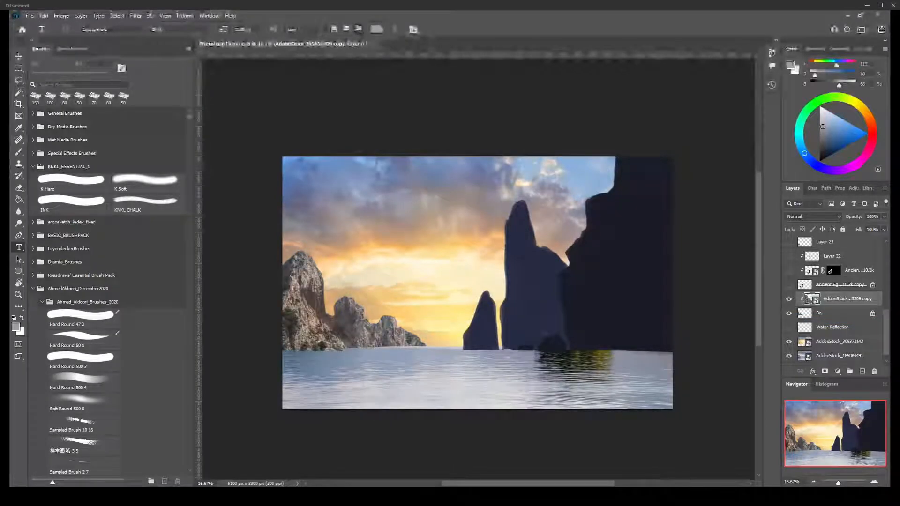
pyautogui.click(825, 371)
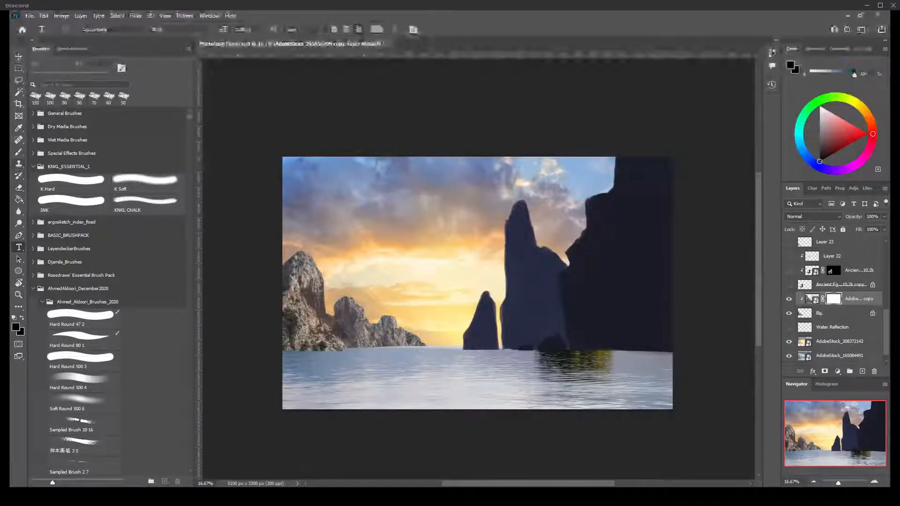
# - Fill the AdobeStock_255853309 copy layer's mask with black and make white the foreground colour for painting on it
pyautogui.click(19, 199)
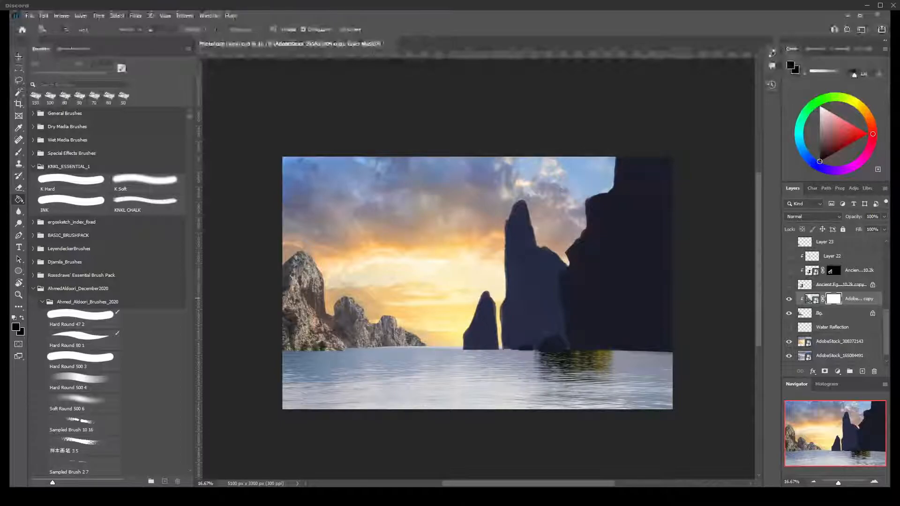
pyautogui.hotkey('alt', 'BackSpace')
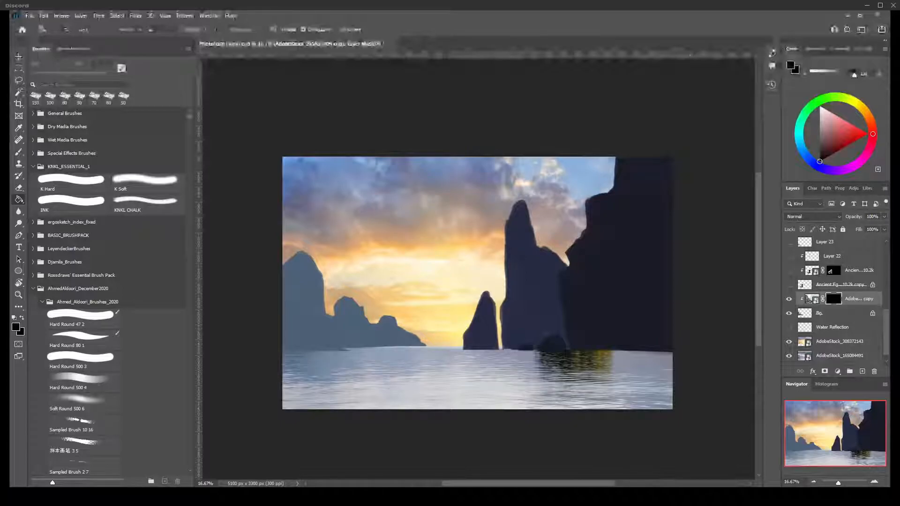
pyautogui.click(810, 298)
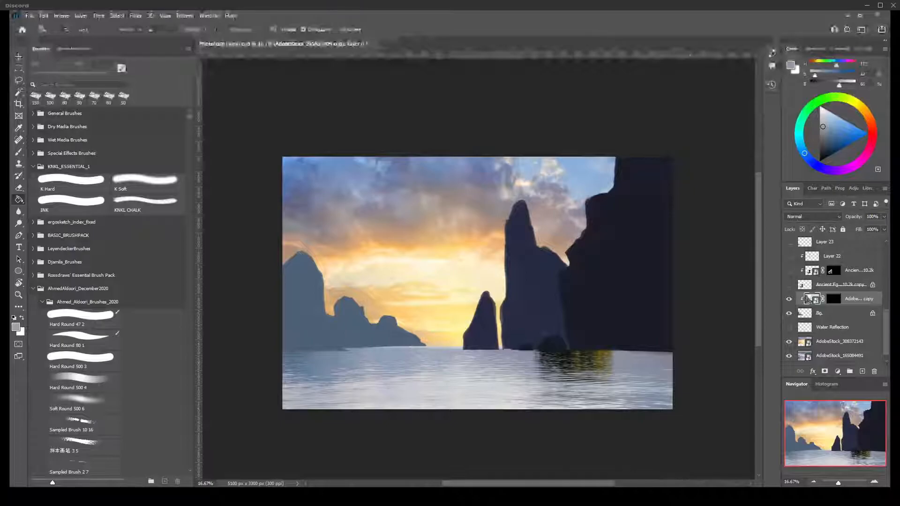
pyautogui.click(833, 298)
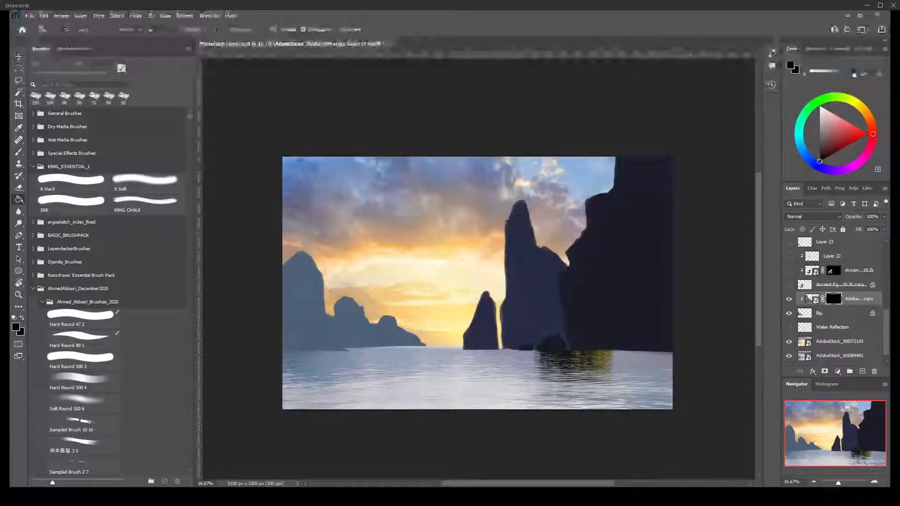
pyautogui.press('x')
# - Collapse the expanded brush groups from AhmedAldoori_December2020 through JP_cartography_extended_01 to reach the DAS 2020 set
pyautogui.scroll(-6, 109, 291)
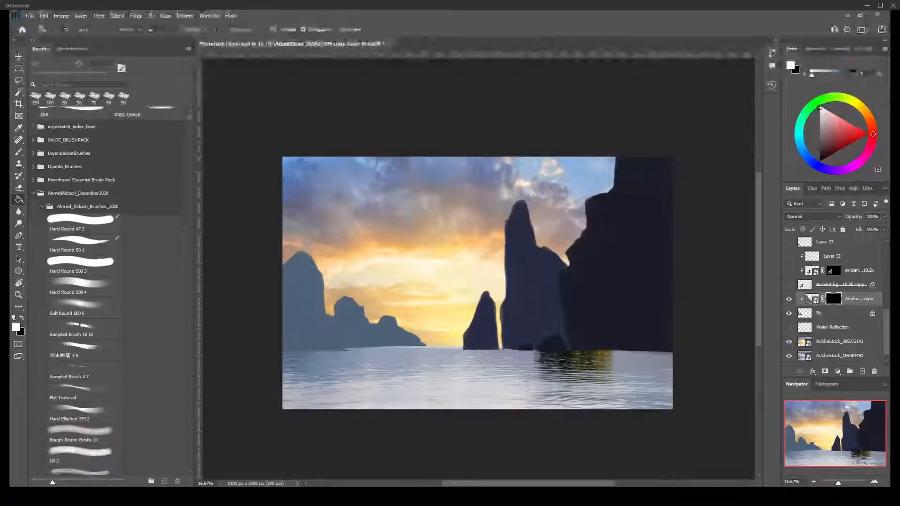
pyautogui.scroll(-1, 108, 290)
pyautogui.scroll(3, 108, 291)
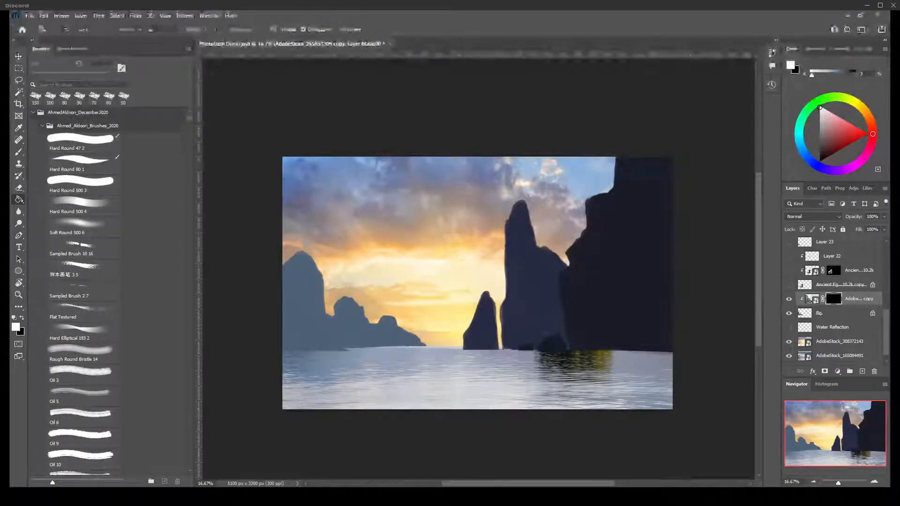
pyautogui.scroll(-1, 109, 291)
pyautogui.scroll(-1, 108, 291)
pyautogui.scroll(3, 108, 291)
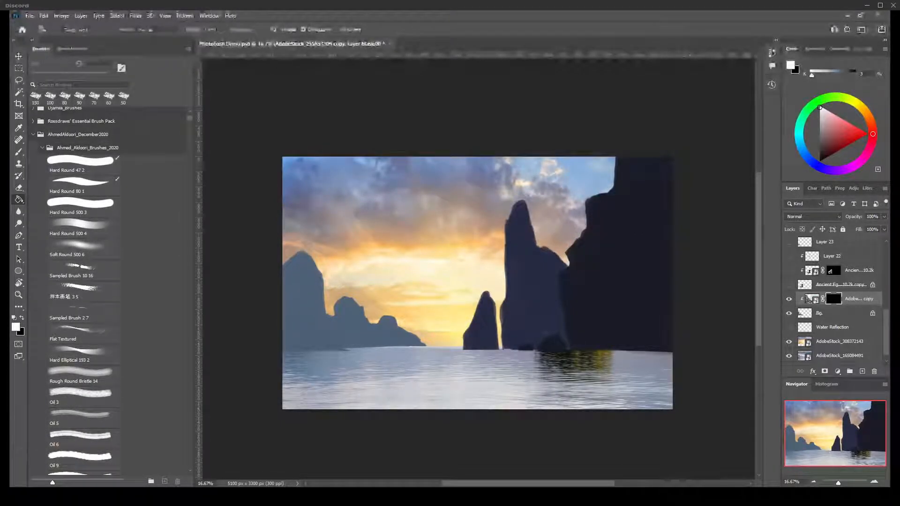
pyautogui.click(33, 135)
pyautogui.click(33, 148)
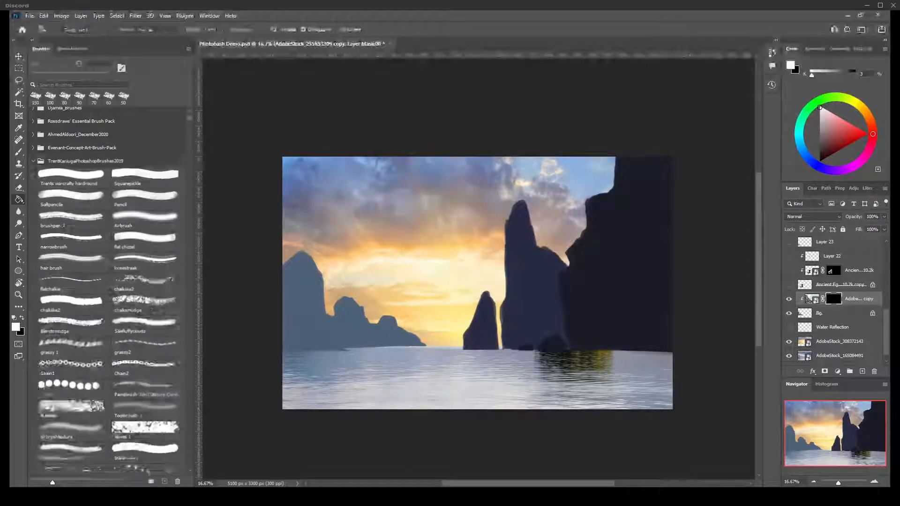
pyautogui.click(33, 161)
pyautogui.scroll(-1, 108, 291)
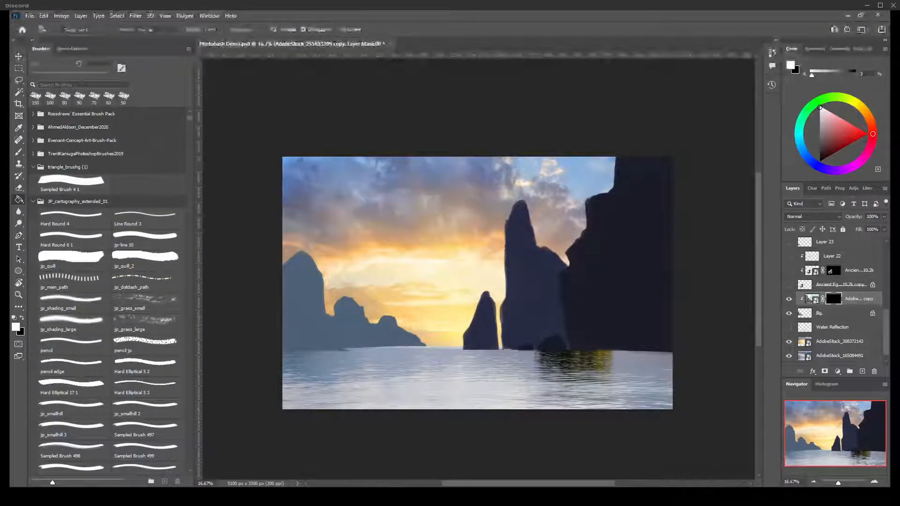
pyautogui.click(33, 167)
pyautogui.click(33, 180)
pyautogui.scroll(-1, 108, 291)
# - Choose the Rock brush from the advanced brushes in the DAS BRUSHES 2018 group
pyautogui.scroll(-10, 108, 291)
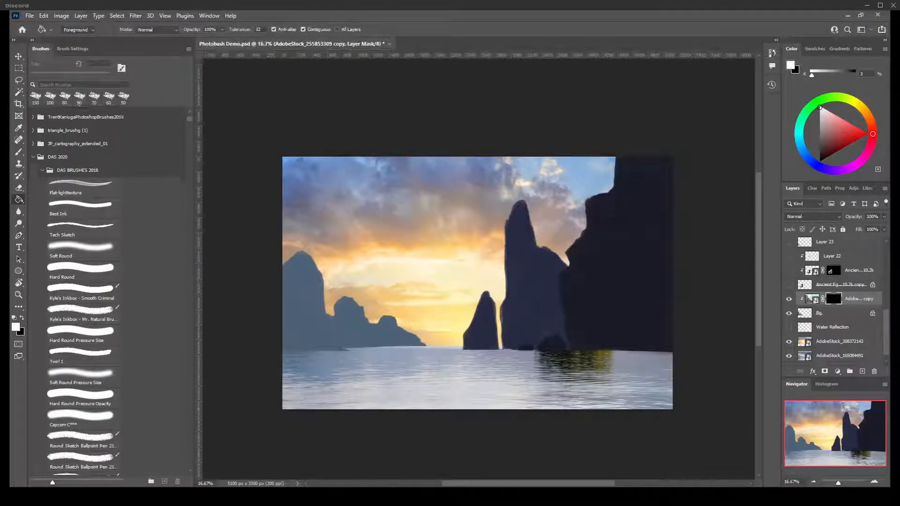
pyautogui.scroll(-5, 80, 291)
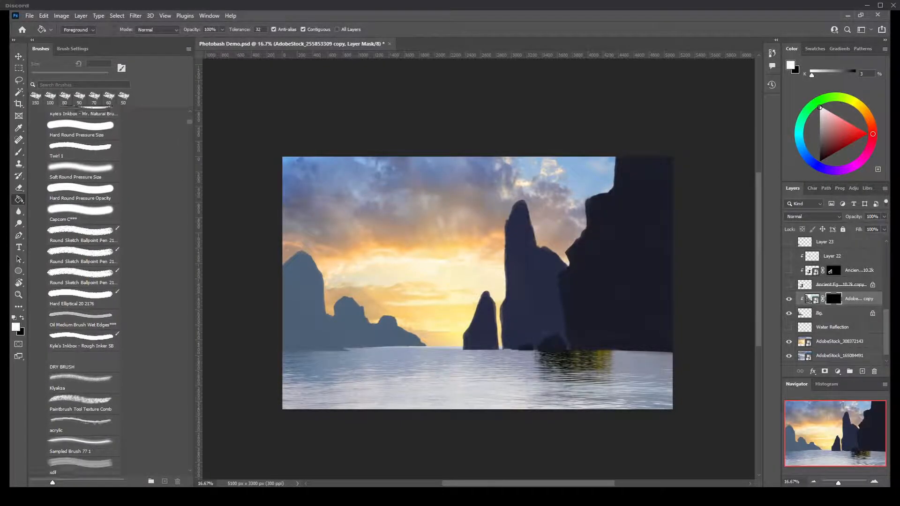
pyautogui.scroll(-5, 80, 291)
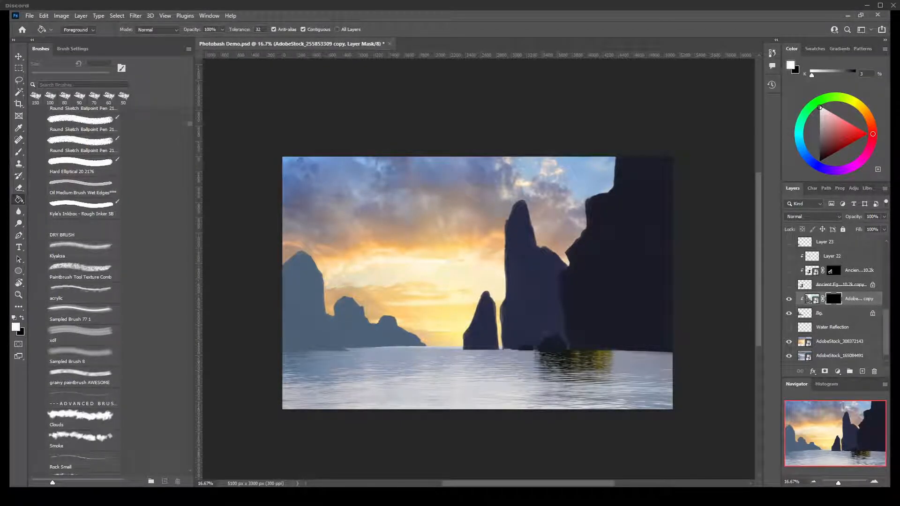
pyautogui.scroll(-1, 79, 291)
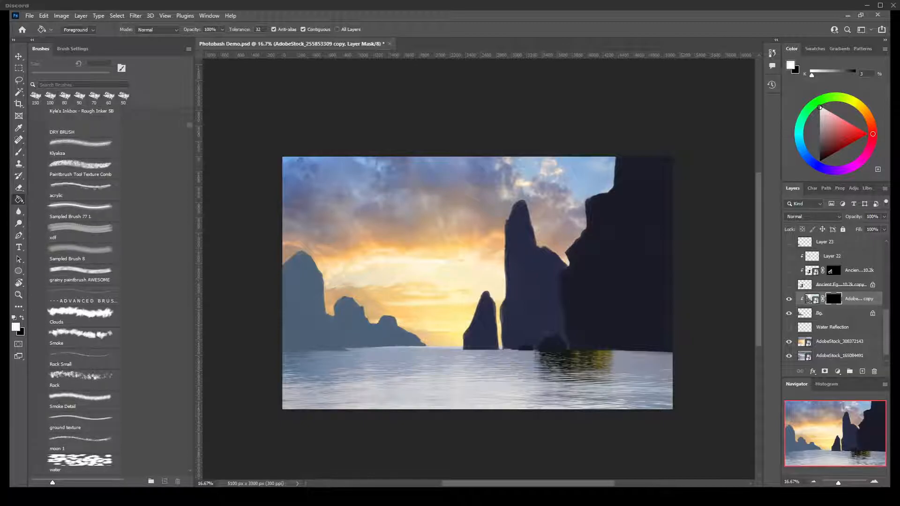
pyautogui.scroll(-1, 79, 291)
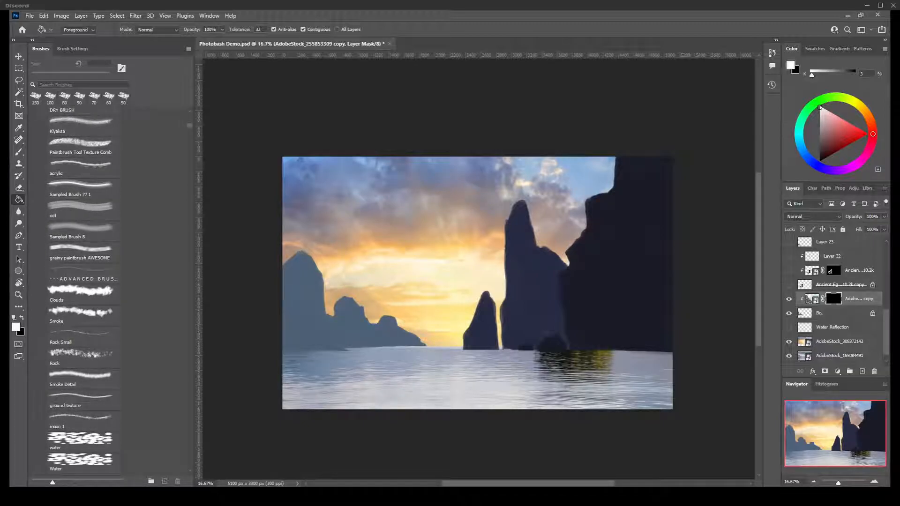
pyautogui.scroll(-1, 80, 291)
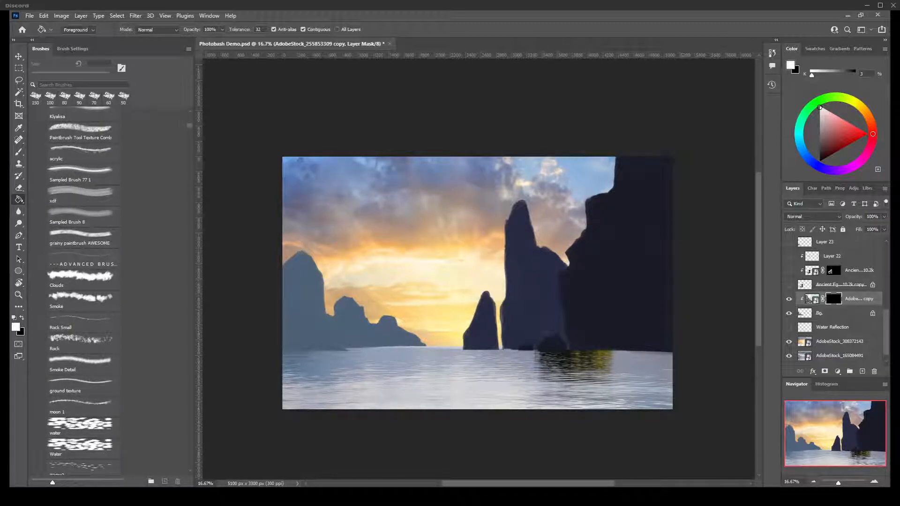
pyautogui.scroll(-3, 80, 291)
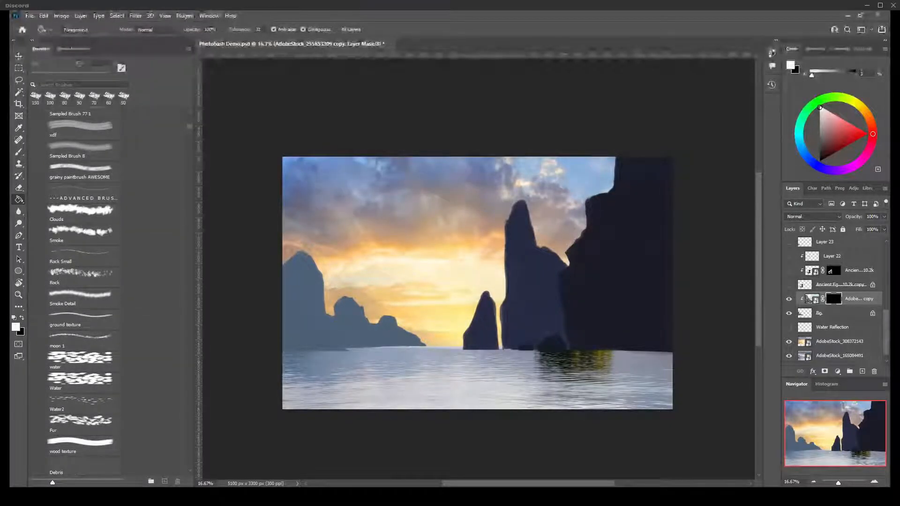
pyautogui.click(80, 276)
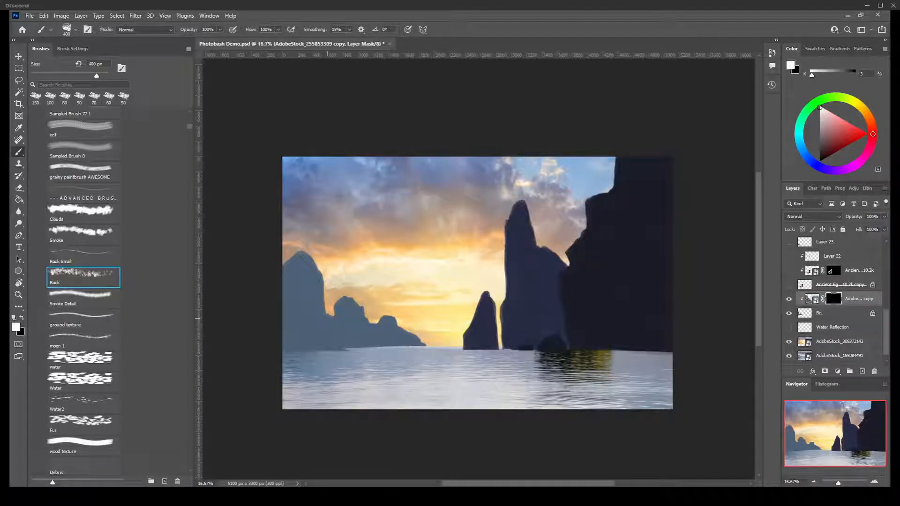
# - Set the Rock brush size to 125 px and paint white on the mask to reveal rock texture along the distant mountains' upper edges
pyautogui.press('[')
pyautogui.press('[')
pyautogui.press('[')
pyautogui.press('[')
pyautogui.press('[')
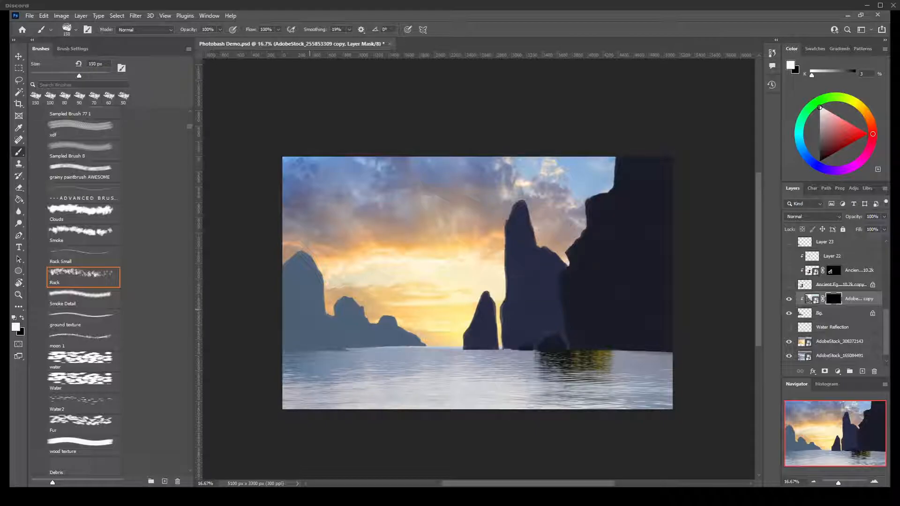
pyautogui.press(']')
pyautogui.press(']')
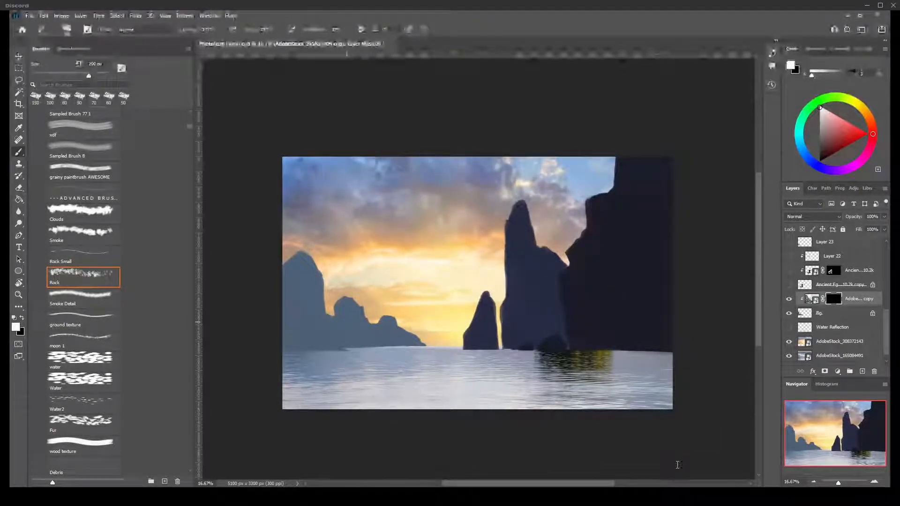
pyautogui.press('[')
pyautogui.press('[')
pyautogui.press('[')
pyautogui.press('[')
pyautogui.press('[')
pyautogui.press('[')
pyautogui.press('[')
pyautogui.press('[')
pyautogui.press('[')
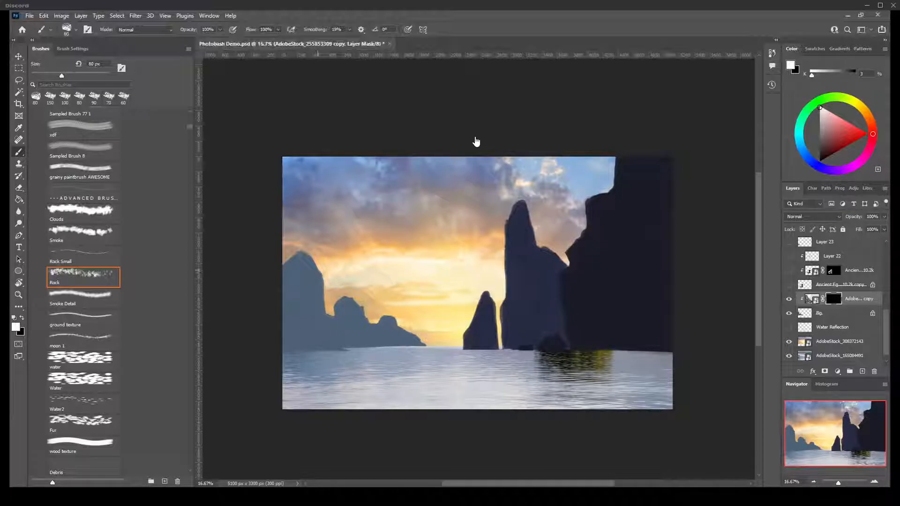
pyautogui.press(']')
pyautogui.press(']')
pyautogui.press(']')
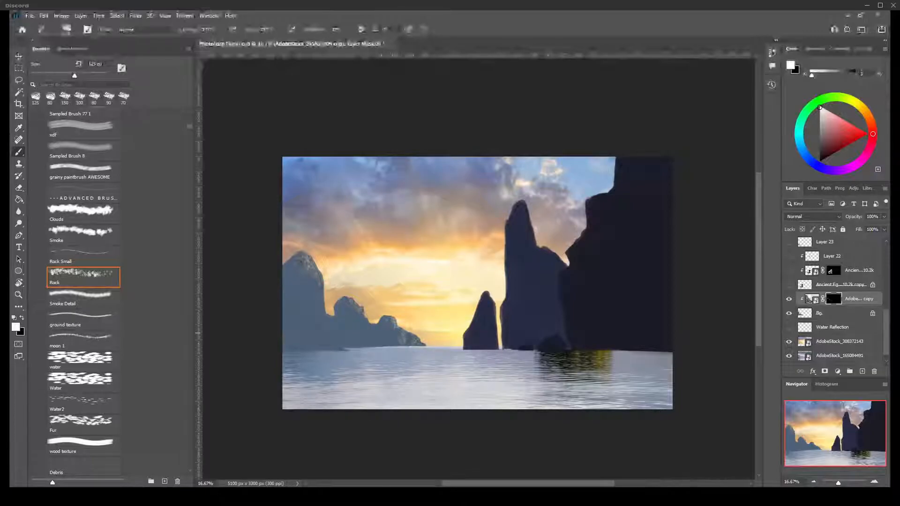
# - Enlarge the Rock brush to 200 px and reveal more rock texture on the tallest distant mountain down to the waterline
pyautogui.press(']')
pyautogui.press(']')
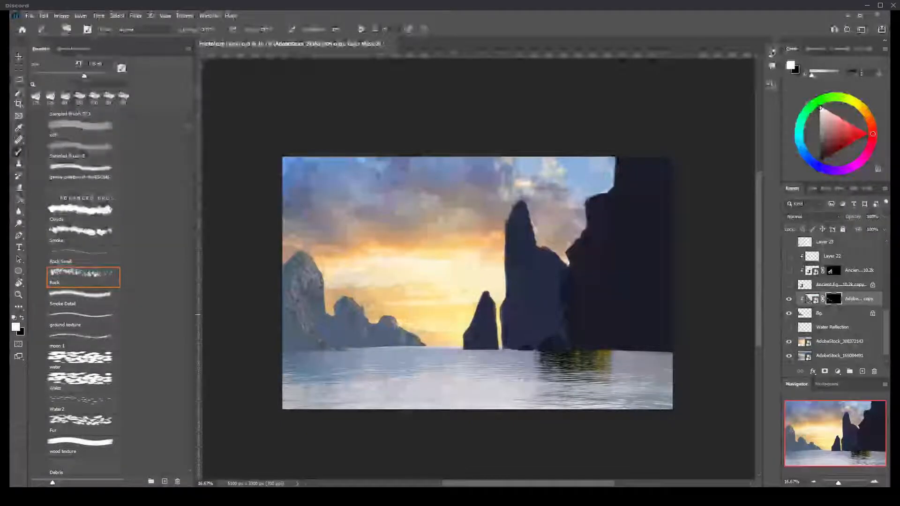
pyautogui.press(']')
pyautogui.press(']')
pyautogui.click(305, 341)
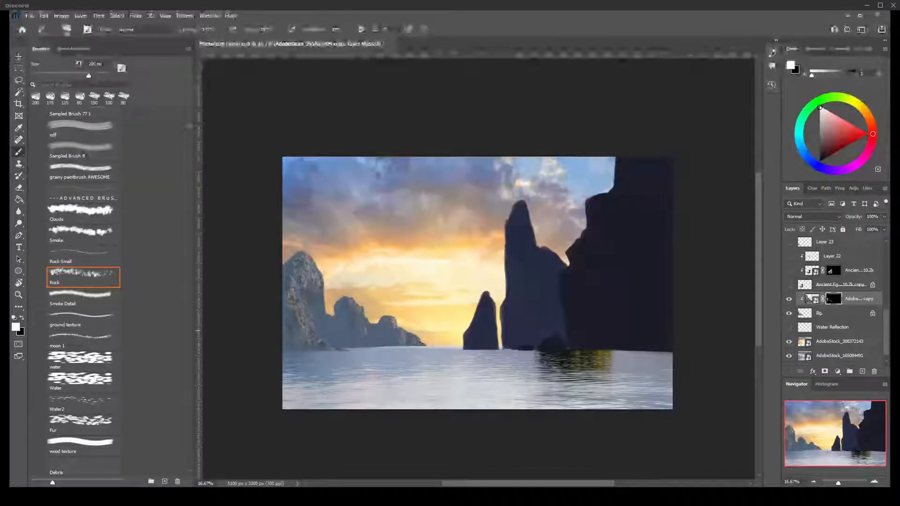
# - Show Layer 20 on the middle spire and the AdobeStock_289594771_Preview layer on the foreground cliff, selecting the latter's mask
pyautogui.scroll(3, 832, 307)
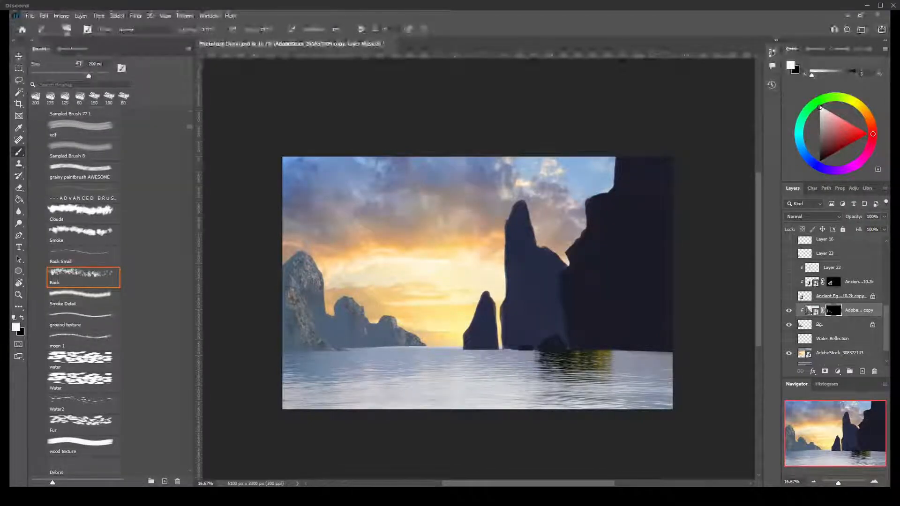
pyautogui.scroll(3, 832, 330)
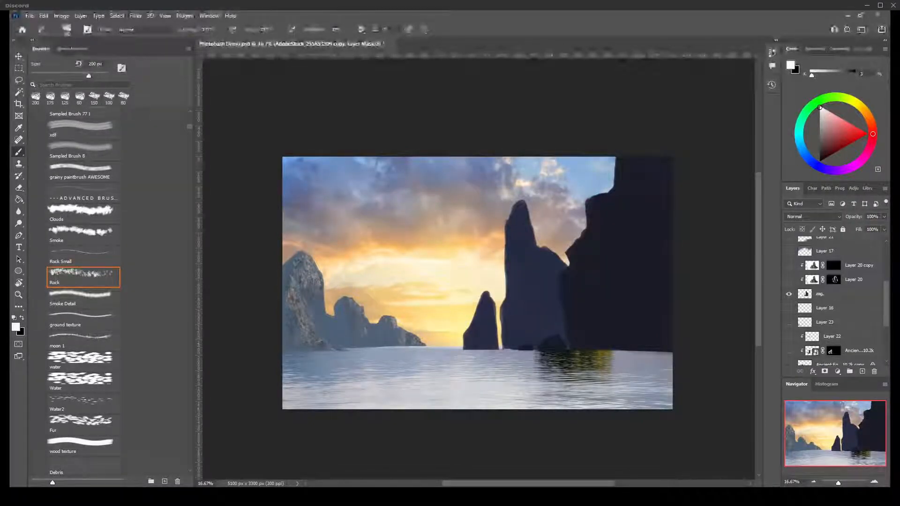
pyautogui.scroll(2, 834, 302)
pyautogui.click(834, 303)
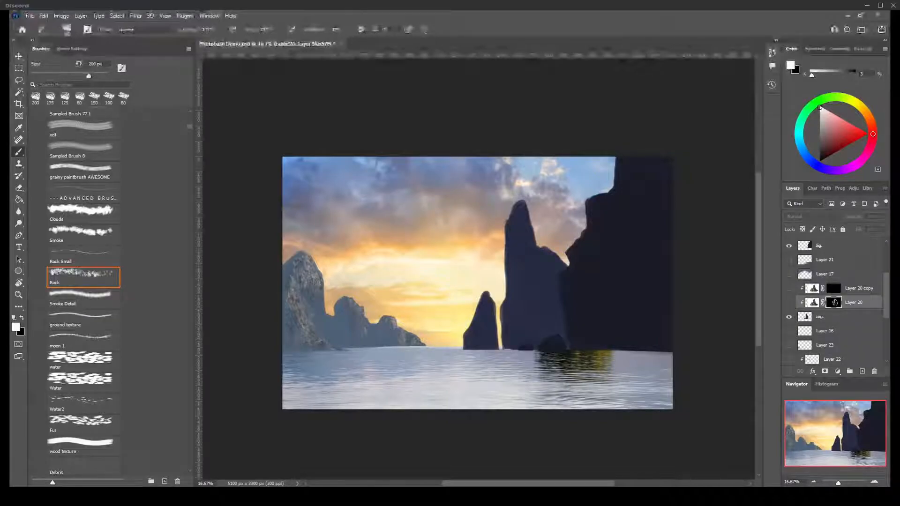
pyautogui.click(789, 302)
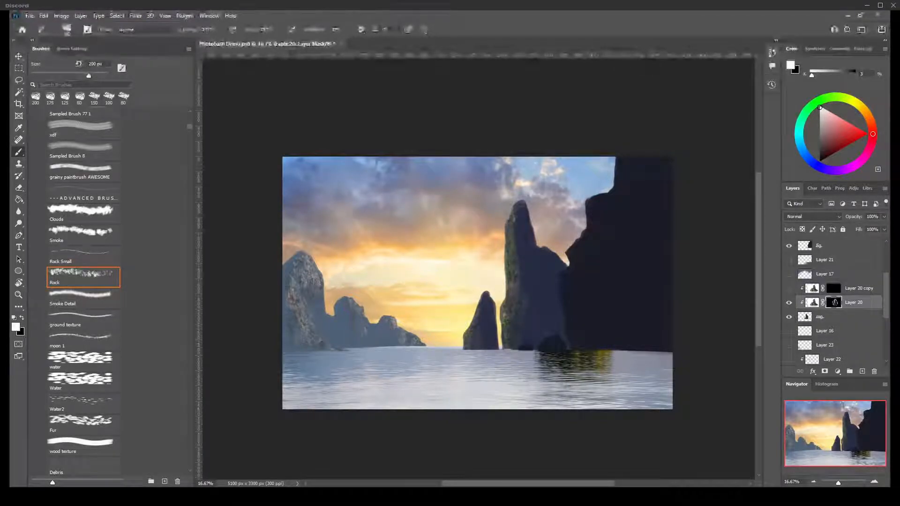
pyautogui.scroll(5, 835, 303)
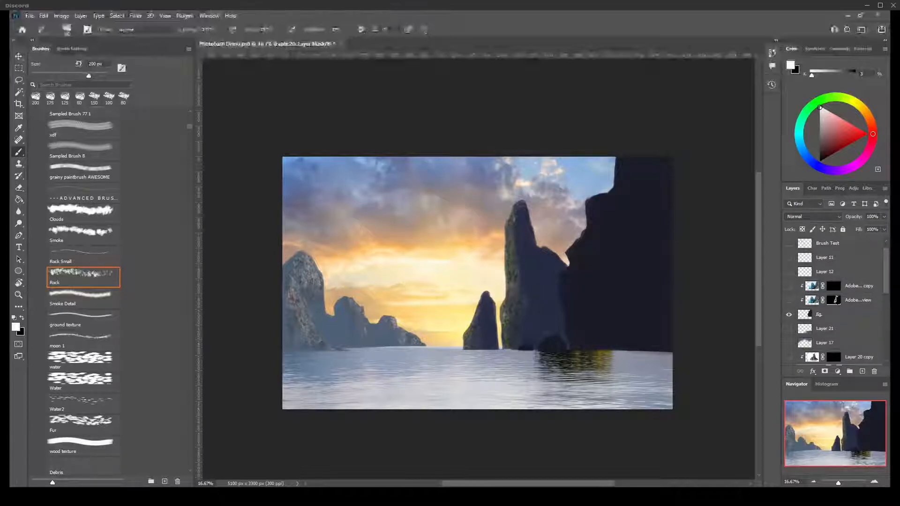
pyautogui.click(833, 301)
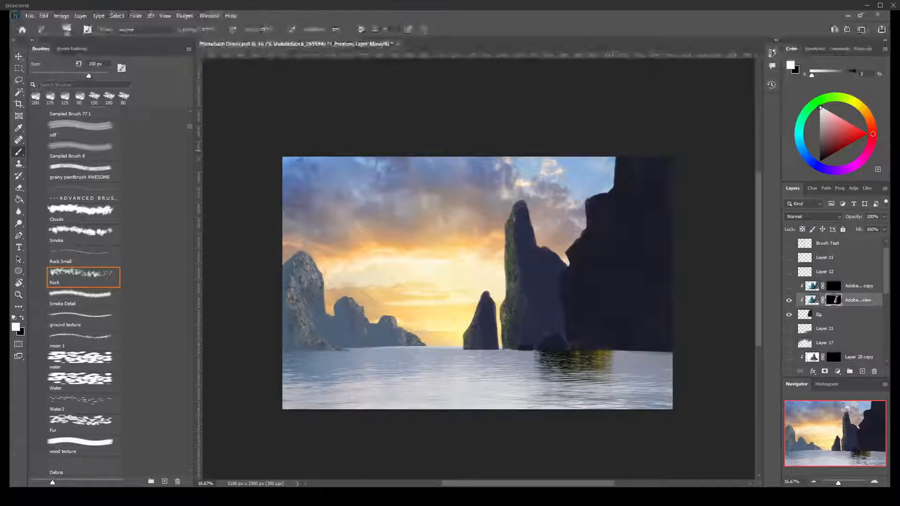
# - Paint rock texture onto the top of the foreground cliff, and delete the AdobeStock_289594771_Preview layer's mask
pyautogui.moveTo(618, 169)
pyautogui.mouseDown()
pyautogui.moveTo(665, 197)
pyautogui.moveTo(668, 169)
pyautogui.moveTo(657, 169)
pyautogui.mouseUp()
pyautogui.rightClick(834, 301)
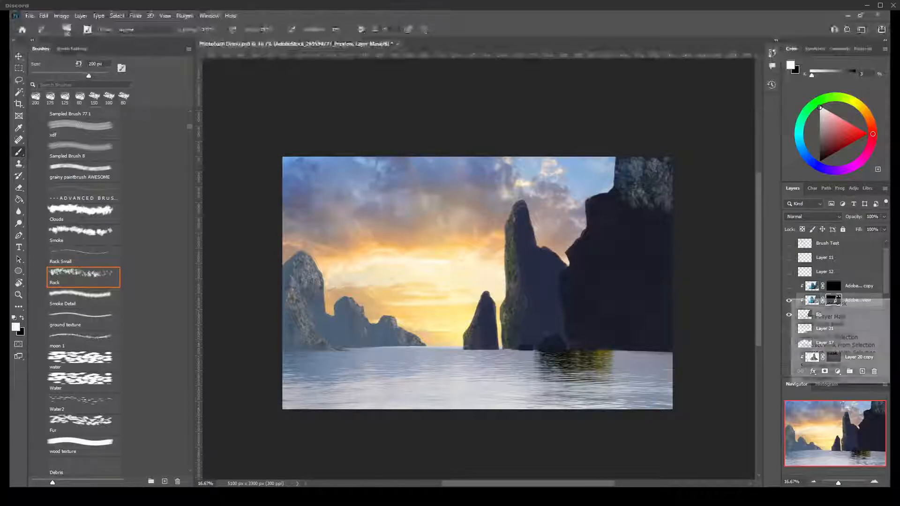
pyautogui.click(816, 315)
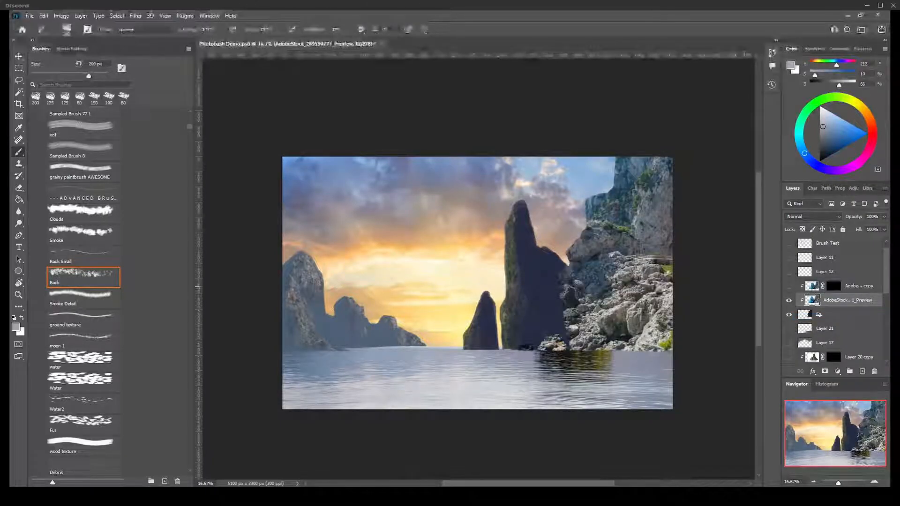
# - Shift the cliff photo up and to the left within the foreground silhouette and add a new white layer mask
pyautogui.press('v')
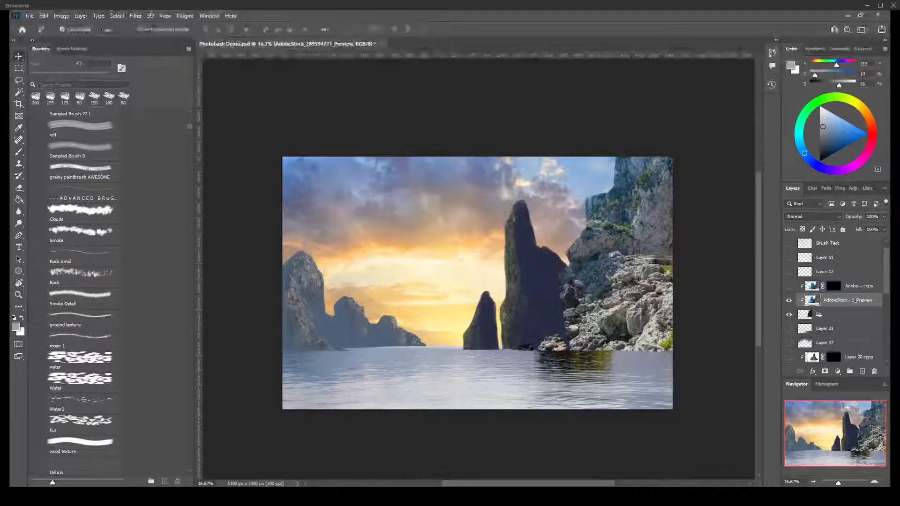
pyautogui.moveTo(645, 257); pyautogui.dragTo(554, 204)
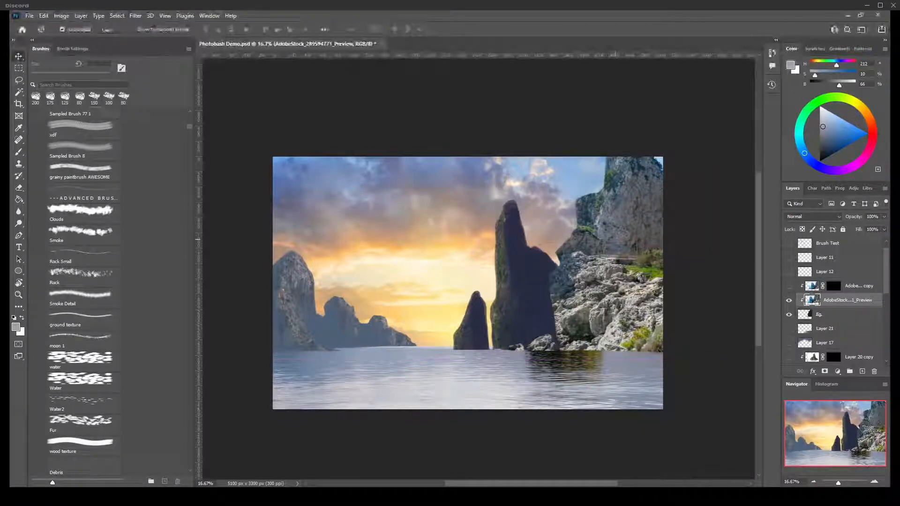
pyautogui.moveTo(613, 241); pyautogui.dragTo(612, 241)
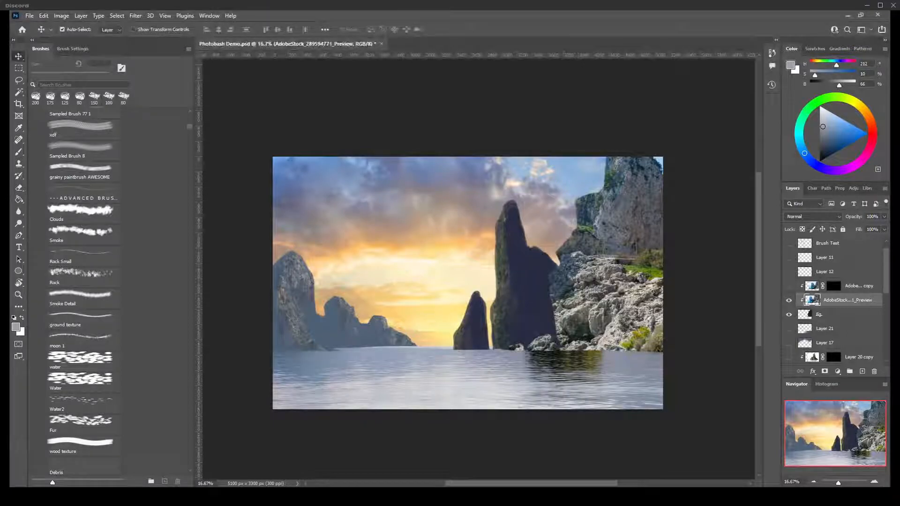
pyautogui.click(825, 371)
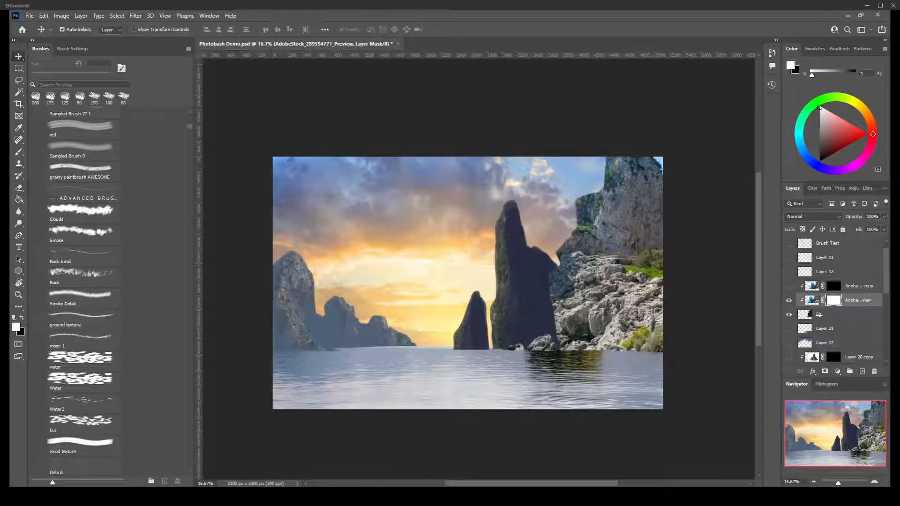
# - Fill the cliff photo's layer mask with black and reveal rock texture along the foreground cliff with the 200 px Rock brush
pyautogui.press('x')
pyautogui.press('g')
pyautogui.click(568, 292)
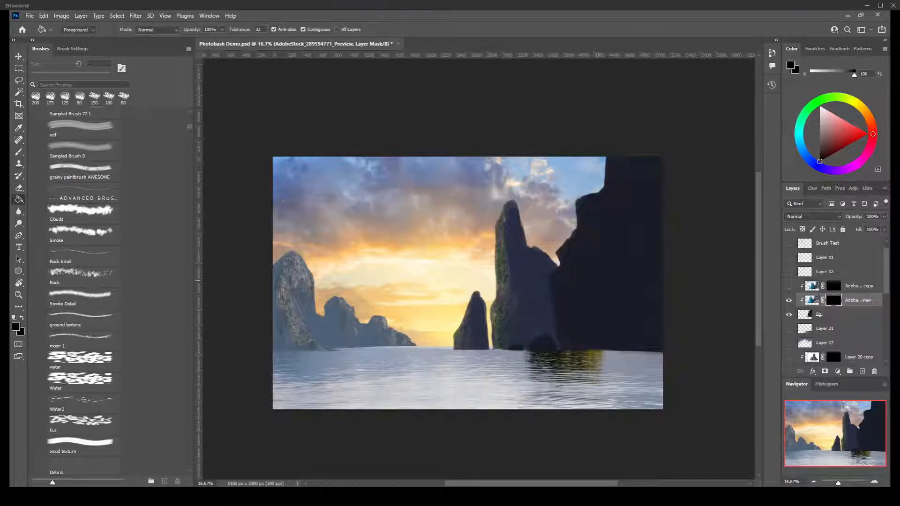
pyautogui.press('b')
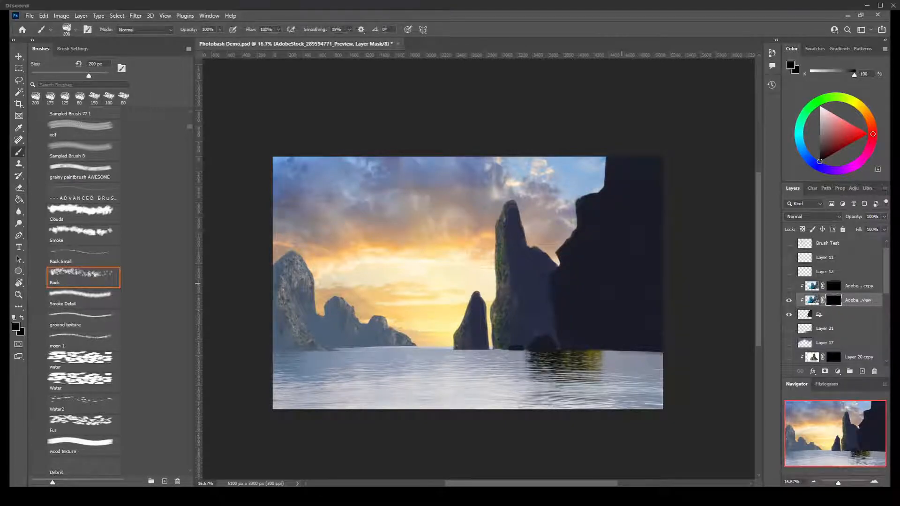
pyautogui.press('x')
pyautogui.moveTo(609, 172)
pyautogui.mouseDown()
pyautogui.moveTo(614, 164)
pyautogui.moveTo(608, 181)
pyautogui.mouseUp()
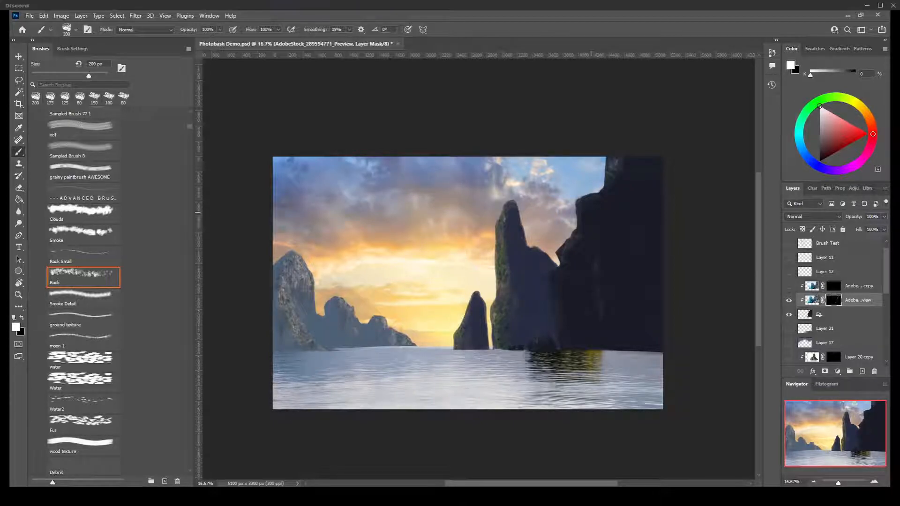
# - Switch to the wood texture brush at 1100 px and paint the mask white to reveal the whole foreground cliff photo
pyautogui.press('x')
pyautogui.click(80, 443)
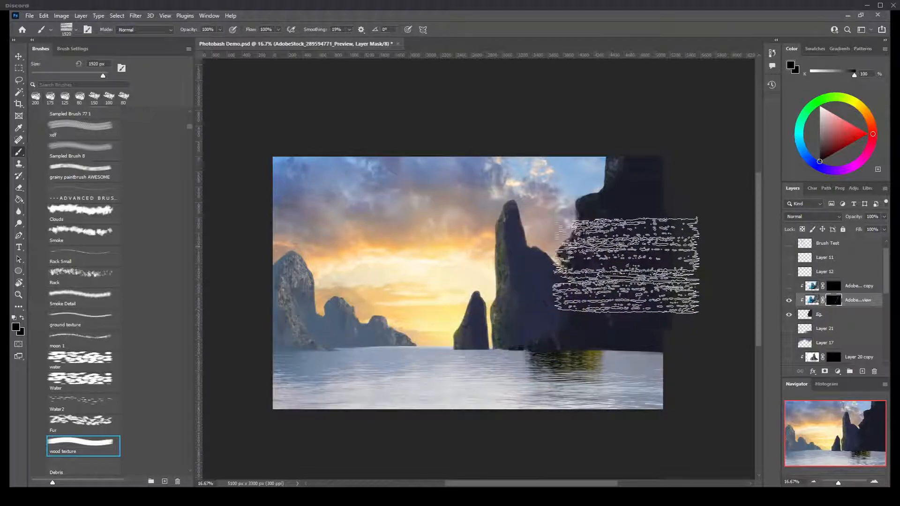
pyautogui.press('[')
pyautogui.press('[')
pyautogui.press('[')
pyautogui.press('[')
pyautogui.press('[')
pyautogui.press('[')
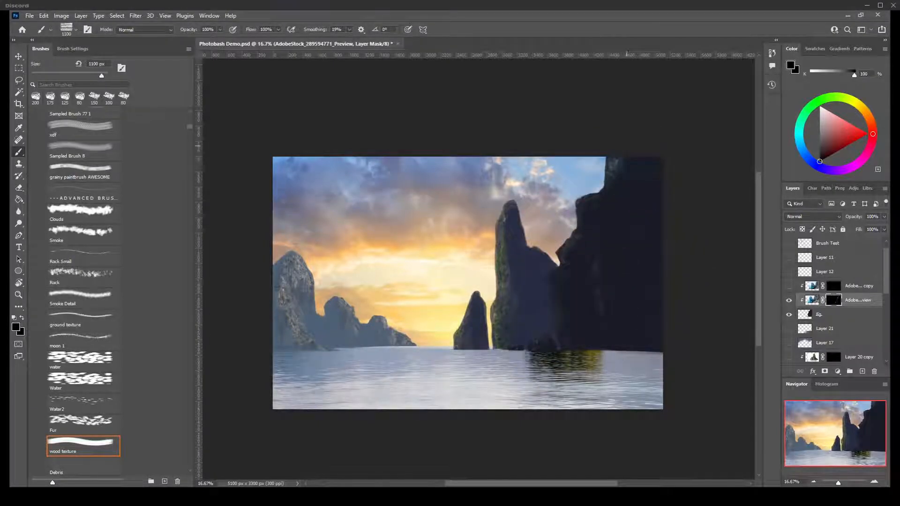
pyautogui.moveTo(627, 146); pyautogui.dragTo(596, 319)
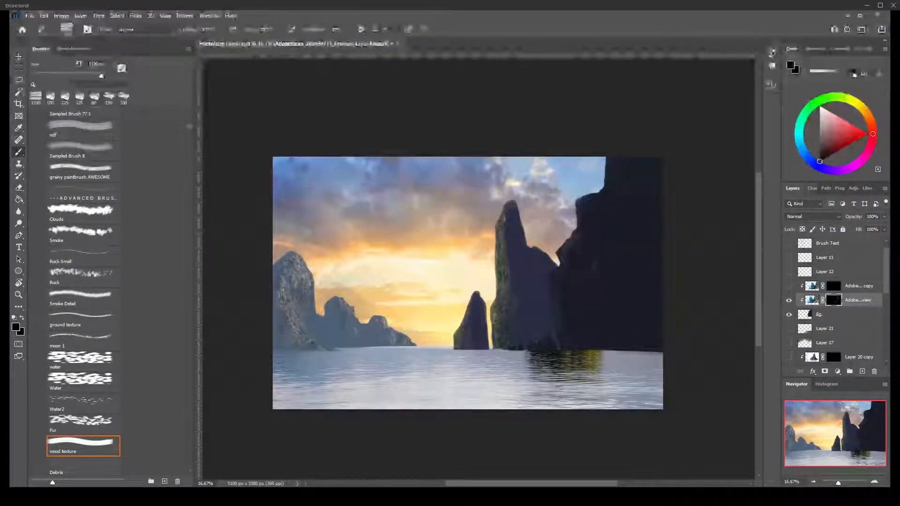
pyautogui.press('x')
pyautogui.moveTo(649, 136)
pyautogui.mouseDown()
pyautogui.moveTo(624, 309)
pyautogui.moveTo(609, 328)
pyautogui.moveTo(596, 300)
pyautogui.moveTo(574, 337)
pyautogui.mouseUp()
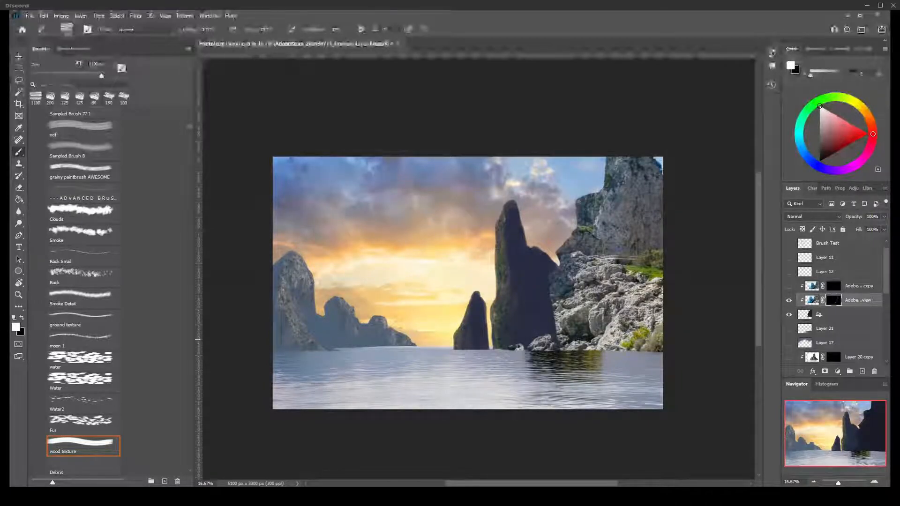
# - Enlarge the recent 150 px textured brush to 400 px and paint black on the mask over the upper cliff face
pyautogui.press('x')
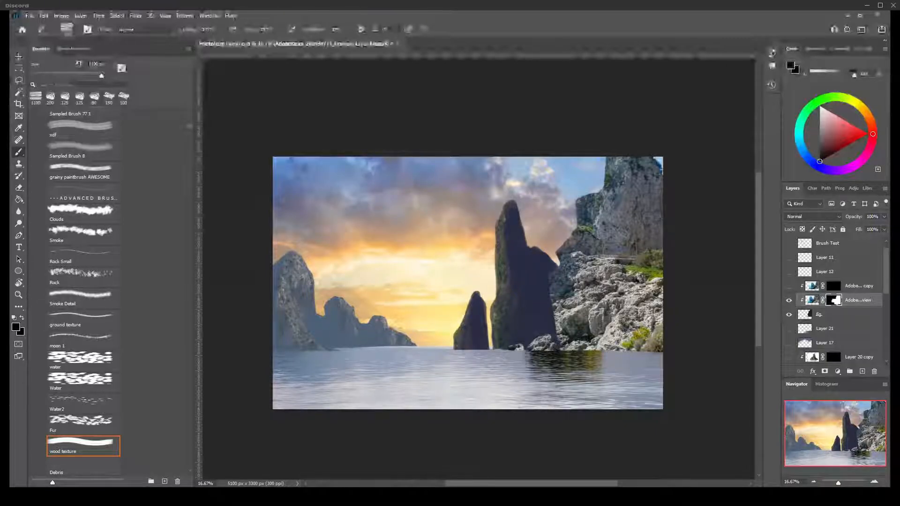
pyautogui.scroll(1, 84, 291)
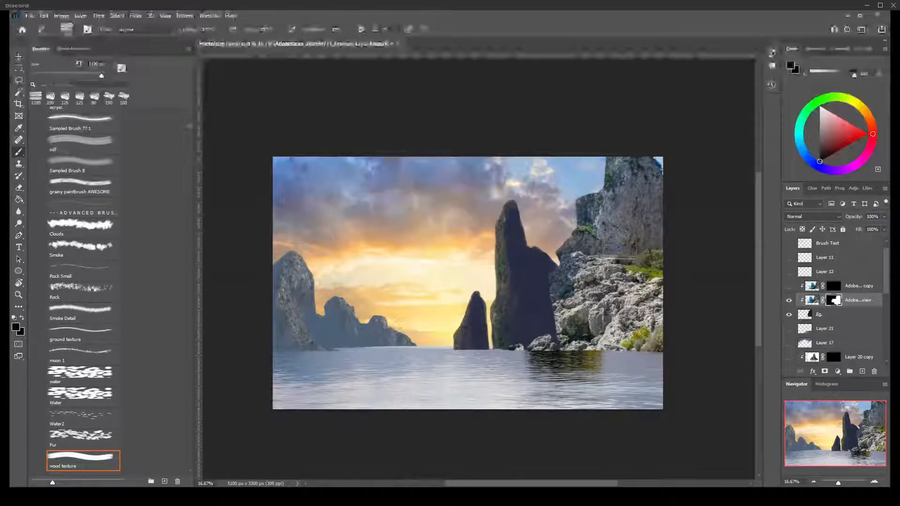
pyautogui.click(109, 98)
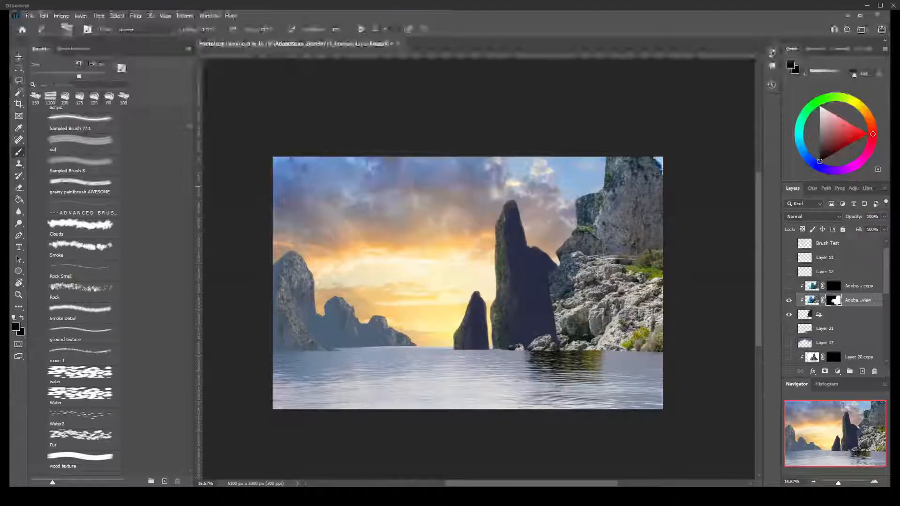
pyautogui.moveTo(79, 76); pyautogui.dragTo(97, 76)
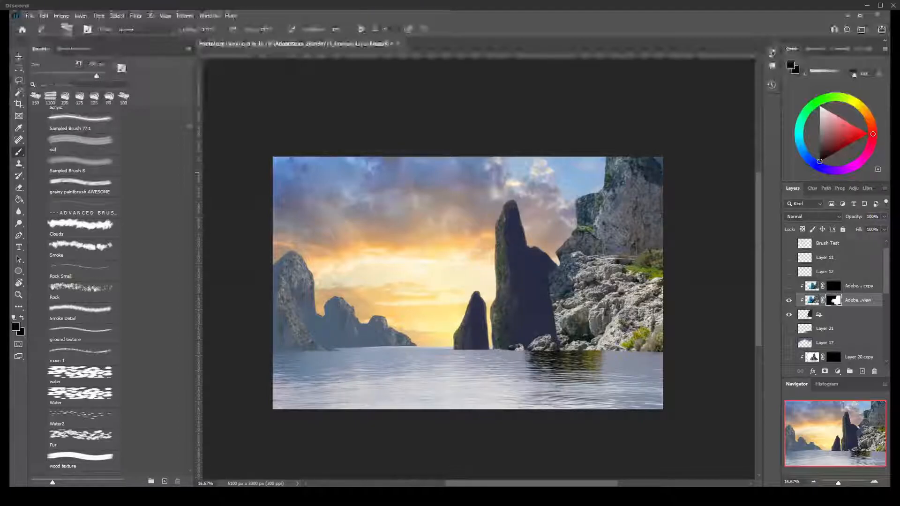
pyautogui.moveTo(656, 160)
pyautogui.mouseDown()
pyautogui.moveTo(638, 189)
pyautogui.moveTo(626, 176)
pyautogui.moveTo(656, 206)
pyautogui.moveTo(653, 245)
pyautogui.moveTo(628, 237)
pyautogui.moveTo(659, 254)
pyautogui.moveTo(614, 244)
pyautogui.moveTo(626, 225)
pyautogui.moveTo(616, 202)
pyautogui.moveTo(633, 181)
pyautogui.moveTo(619, 175)
pyautogui.moveTo(627, 163)
pyautogui.mouseUp()
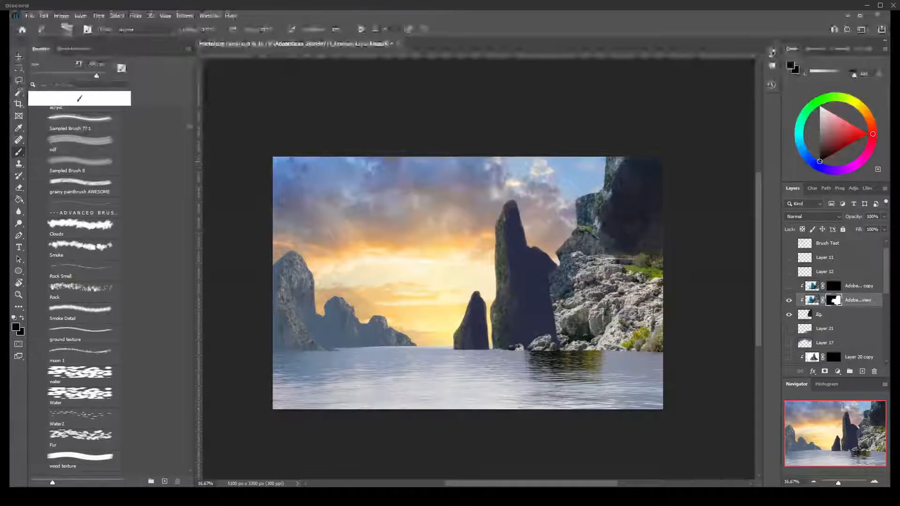
pyautogui.moveTo(654, 226)
pyautogui.mouseDown()
pyautogui.moveTo(608, 239)
pyautogui.moveTo(598, 214)
pyautogui.mouseUp()
pyautogui.moveTo(615, 167)
pyautogui.mouseDown()
pyautogui.moveTo(609, 194)
pyautogui.moveTo(617, 158)
pyautogui.mouseUp()
pyautogui.moveTo(612, 261)
pyautogui.mouseDown()
pyautogui.moveTo(649, 256)
pyautogui.moveTo(615, 255)
pyautogui.moveTo(609, 263)
pyautogui.mouseUp()
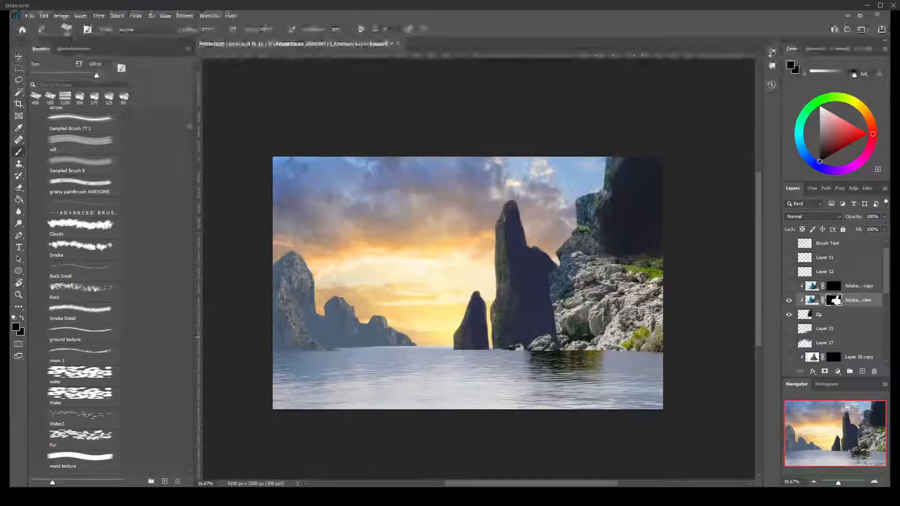
# - Paint black on the mask over the cliff's lower boulders, shrubs and inner edge, leaving only subtle rock texture
pyautogui.moveTo(594, 338)
pyautogui.mouseDown()
pyautogui.moveTo(579, 327)
pyautogui.moveTo(578, 308)
pyautogui.moveTo(596, 344)
pyautogui.moveTo(654, 334)
pyautogui.moveTo(654, 290)
pyautogui.moveTo(644, 331)
pyautogui.moveTo(624, 302)
pyautogui.mouseUp()
pyautogui.moveTo(651, 269)
pyautogui.mouseDown()
pyautogui.moveTo(605, 290)
pyautogui.moveTo(570, 263)
pyautogui.moveTo(561, 324)
pyautogui.moveTo(555, 288)
pyautogui.moveTo(543, 344)
pyautogui.moveTo(516, 347)
pyautogui.mouseUp()
pyautogui.moveTo(576, 346)
pyautogui.mouseDown()
pyautogui.moveTo(602, 345)
pyautogui.moveTo(597, 322)
pyautogui.moveTo(618, 347)
pyautogui.moveTo(652, 293)
pyautogui.moveTo(636, 296)
pyautogui.moveTo(619, 269)
pyautogui.moveTo(636, 257)
pyautogui.moveTo(591, 274)
pyautogui.moveTo(588, 264)
pyautogui.moveTo(612, 296)
pyautogui.moveTo(628, 302)
pyautogui.mouseUp()
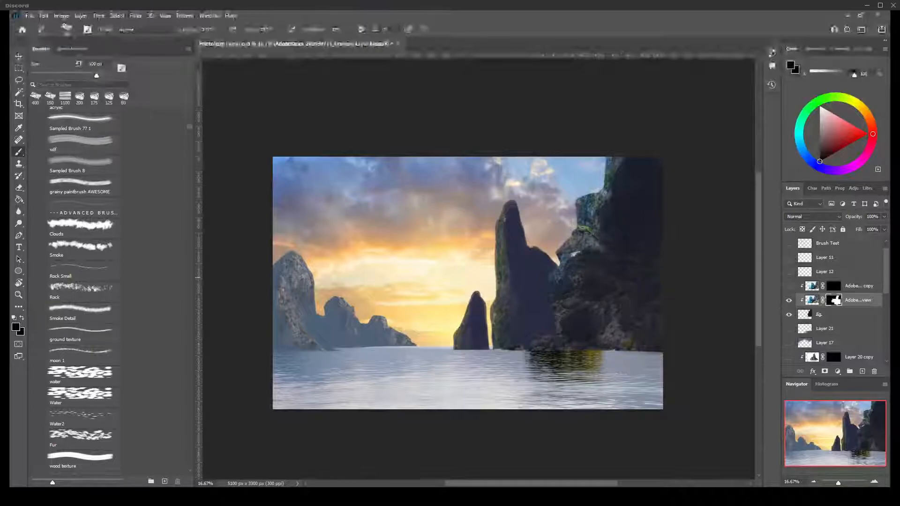
pyautogui.moveTo(603, 249)
pyautogui.mouseDown()
pyautogui.moveTo(582, 244)
pyautogui.moveTo(593, 211)
pyautogui.moveTo(595, 230)
pyautogui.mouseUp()
pyautogui.moveTo(611, 166); pyautogui.dragTo(613, 159)
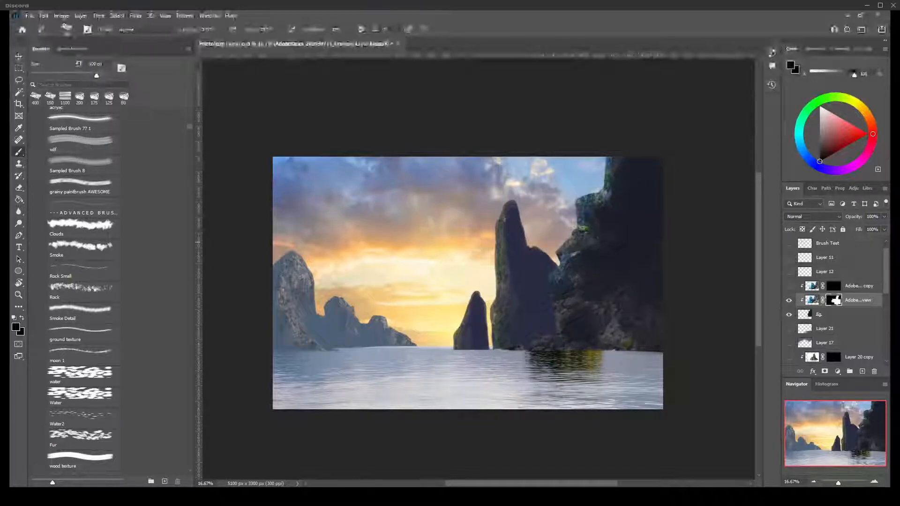
pyautogui.moveTo(624, 299)
pyautogui.mouseDown()
pyautogui.moveTo(619, 334)
pyautogui.moveTo(599, 334)
pyautogui.mouseUp()
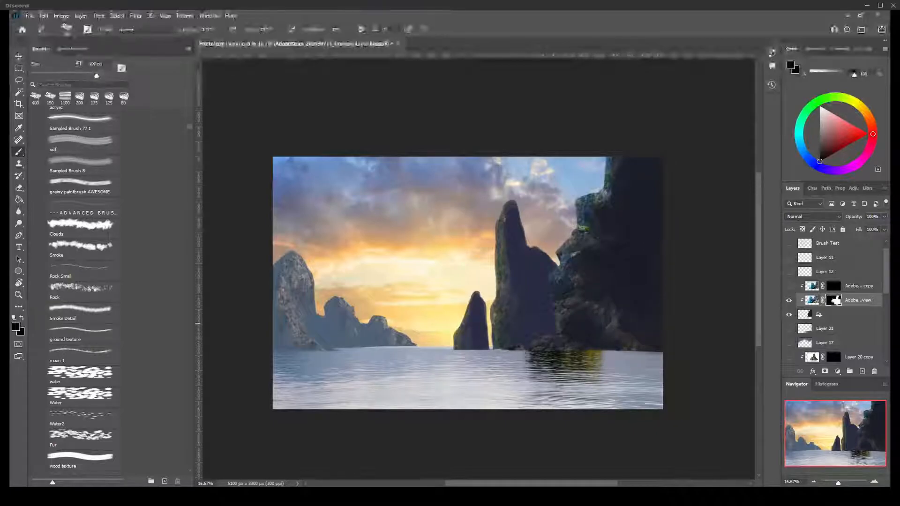
pyautogui.moveTo(596, 243)
pyautogui.mouseDown()
pyautogui.moveTo(575, 239)
pyautogui.moveTo(588, 233)
pyautogui.moveTo(592, 205)
pyautogui.moveTo(611, 208)
pyautogui.mouseUp()
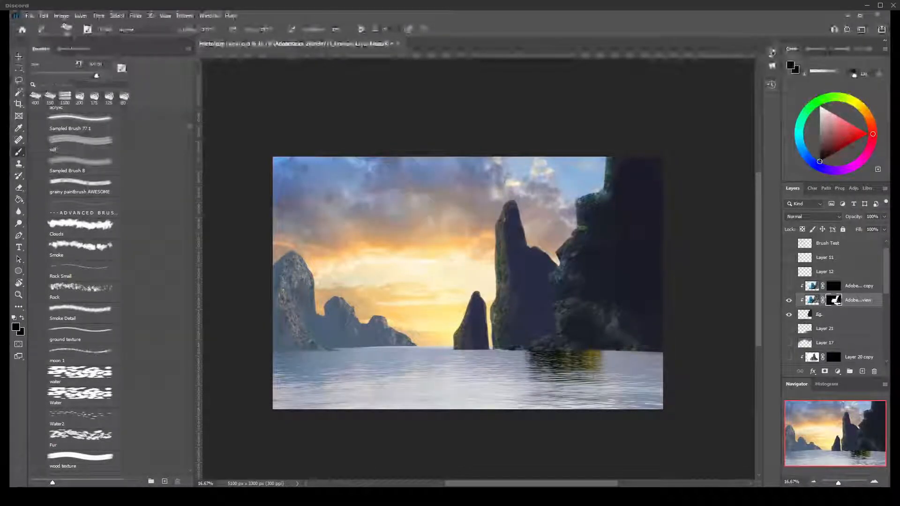
# - Show the Water Reflection layer near the bottom of the layer stack and select it
pyautogui.scroll(-5, 832, 342)
pyautogui.scroll(-2, 832, 342)
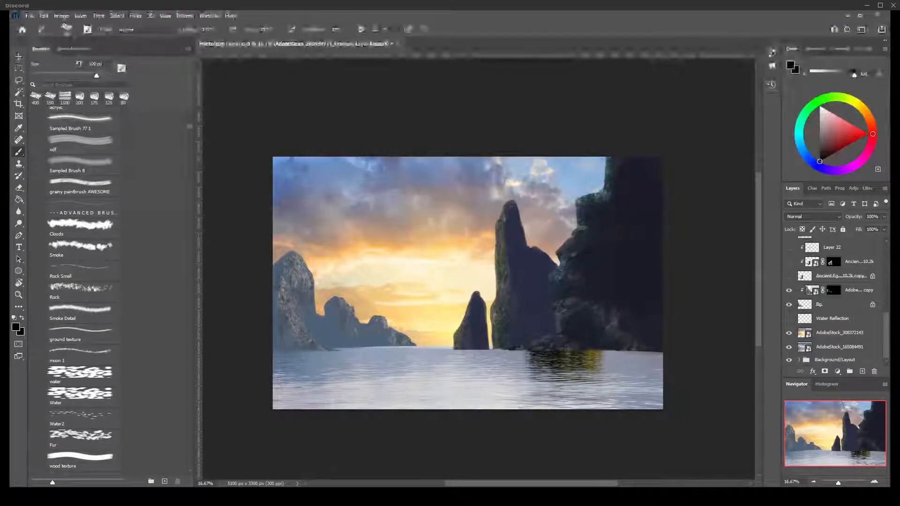
pyautogui.click(790, 318)
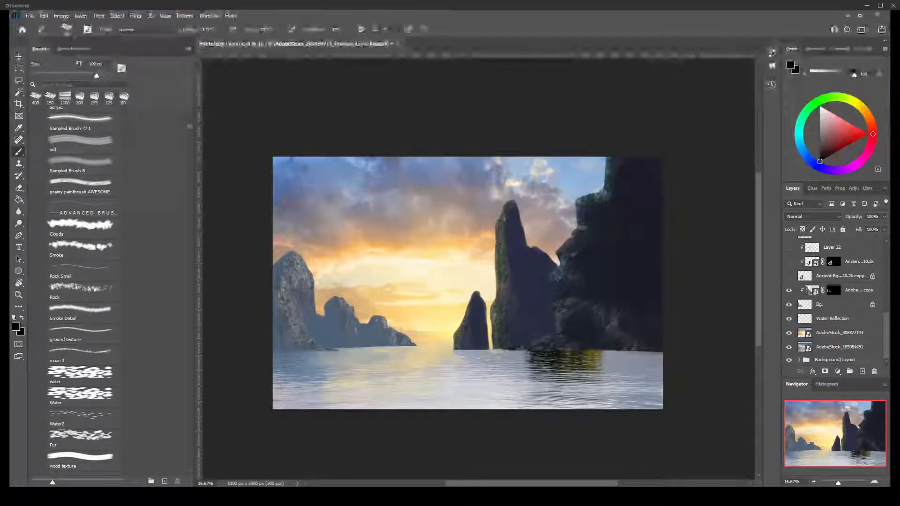
pyautogui.click(832, 319)
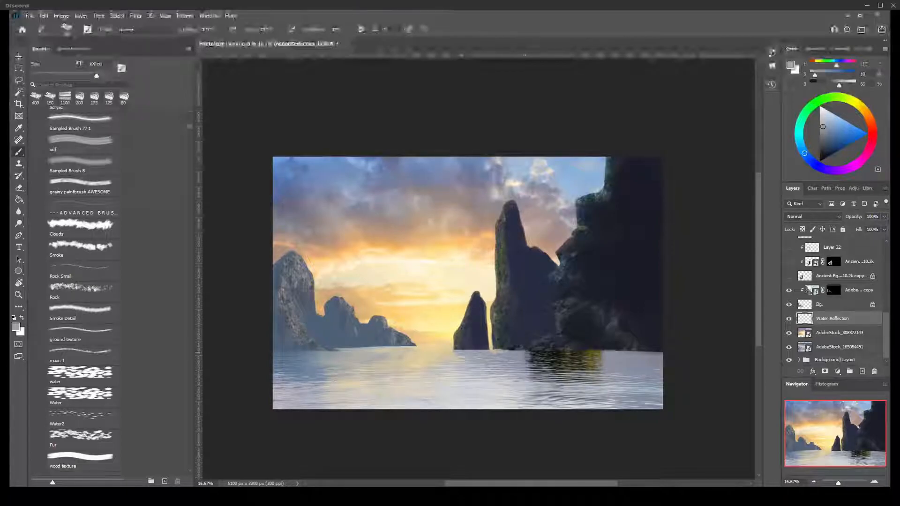
# - Show the sailing ship layers and compare the clipped ship photo with its layer mask disabled and re-enabled
pyautogui.scroll(3, 834, 300)
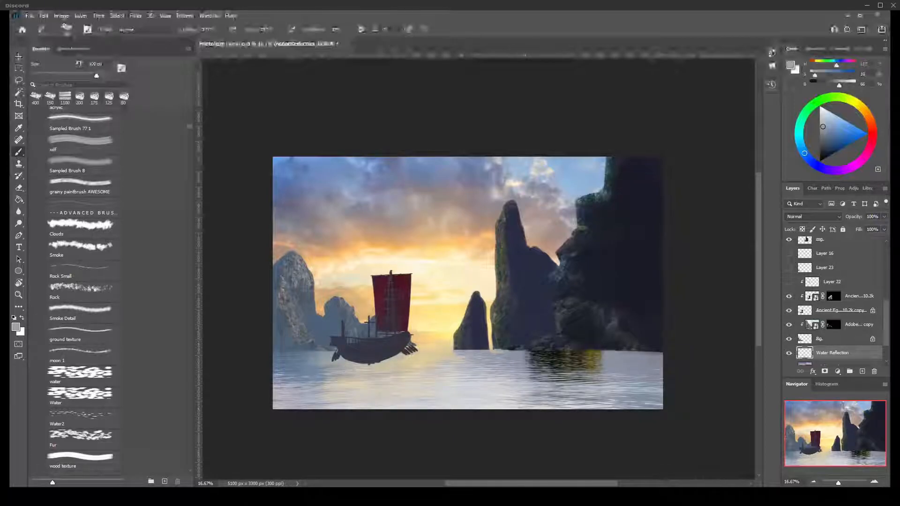
pyautogui.rightClick(834, 296)
pyautogui.click(811, 300)
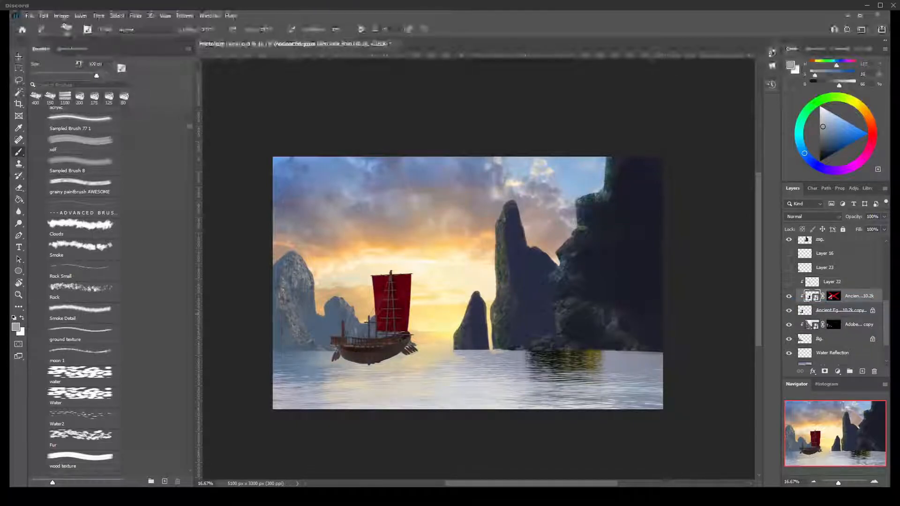
pyautogui.rightClick(834, 296)
pyautogui.click(812, 300)
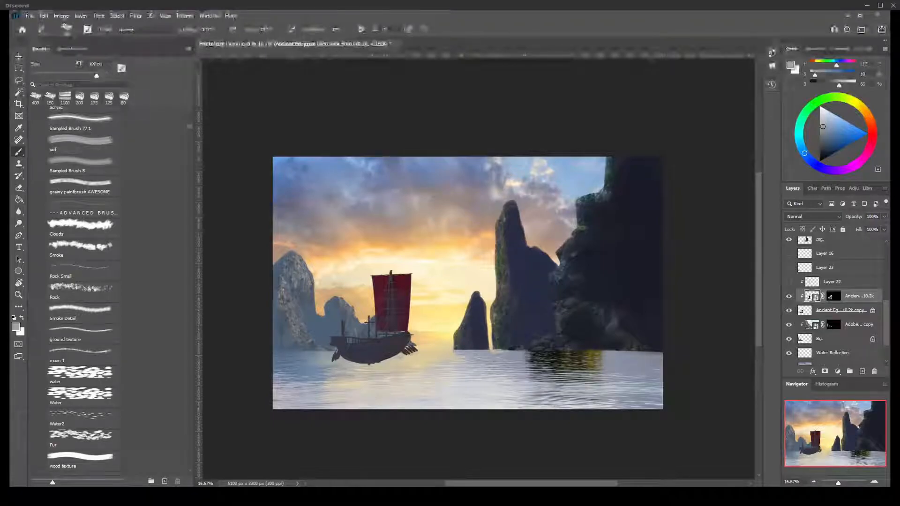
# - Show Layer 22 on the ship, Layer 23 at its waterline, and Layer 16
pyautogui.click(789, 282)
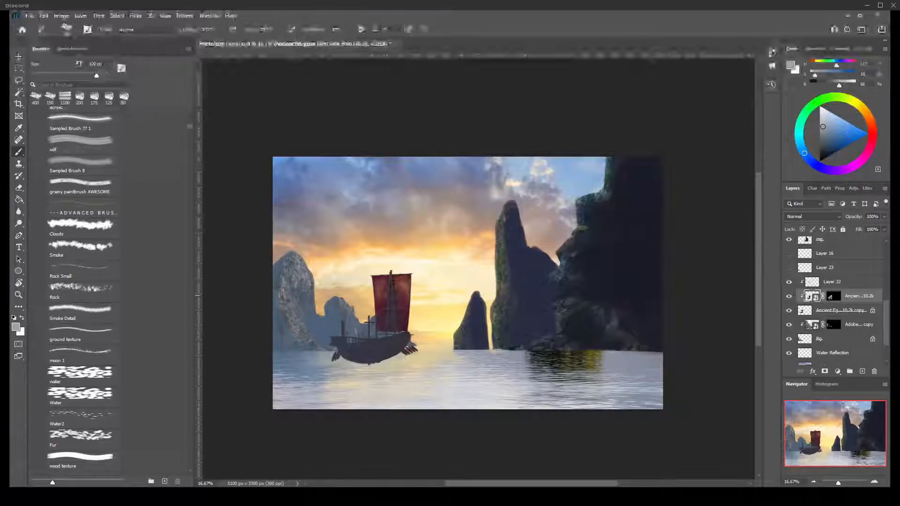
pyautogui.click(789, 268)
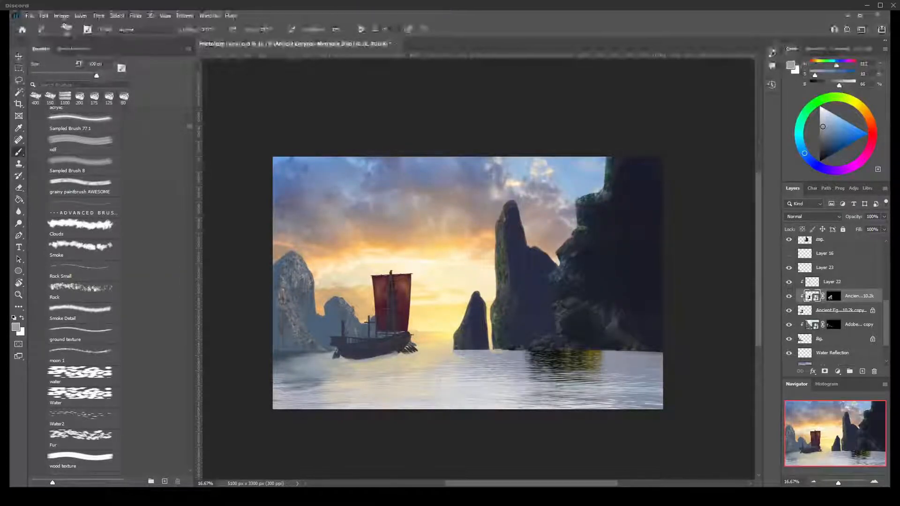
pyautogui.click(789, 254)
pyautogui.scroll(1, 834, 300)
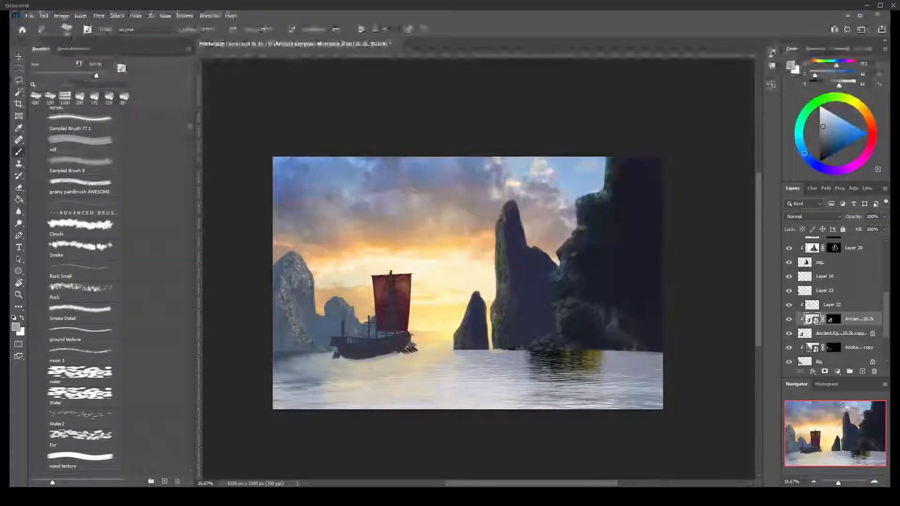
# - Toggle Layer 23 off and on to check its effect, and rename it "Water level fg"
pyautogui.scroll(3, 835, 300)
pyautogui.click(789, 336)
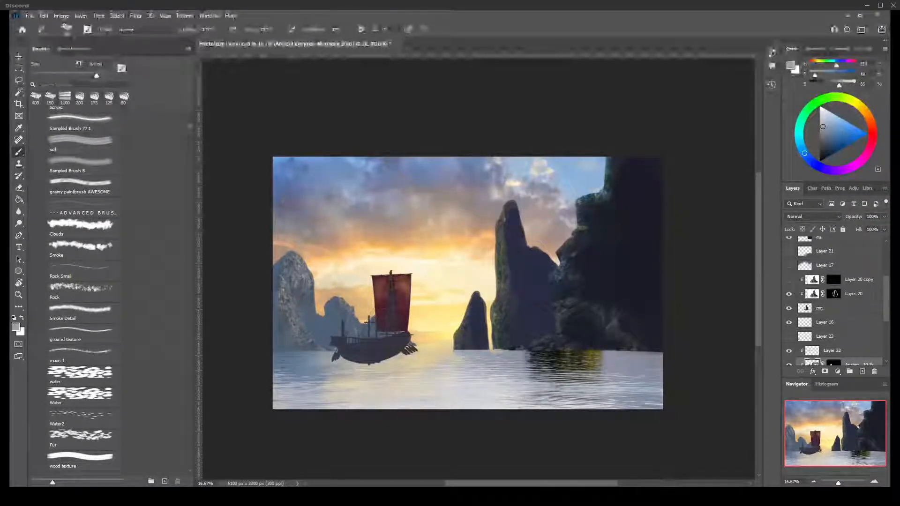
pyautogui.click(789, 336)
pyautogui.doubleClick(825, 336)
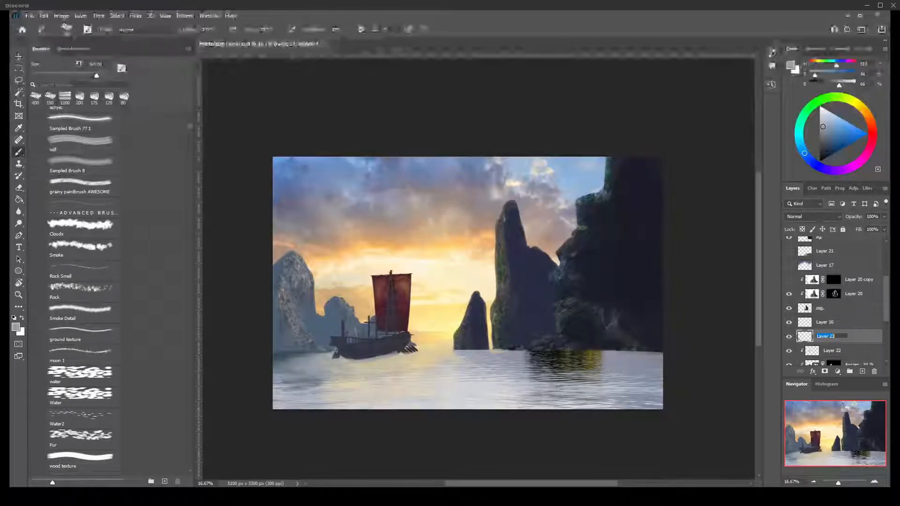
pyautogui.press('BackSpace')
pyautogui.write('Water')
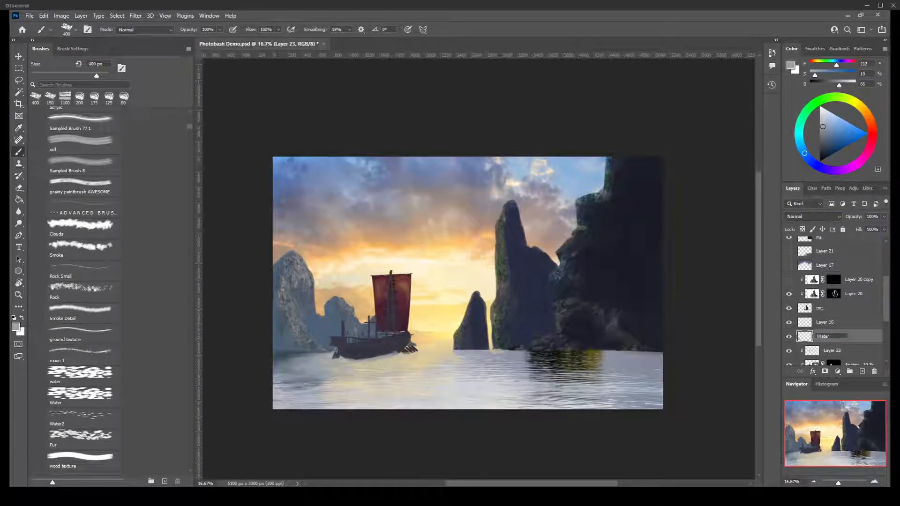
pyautogui.write(' level fg')
pyautogui.press('Return')
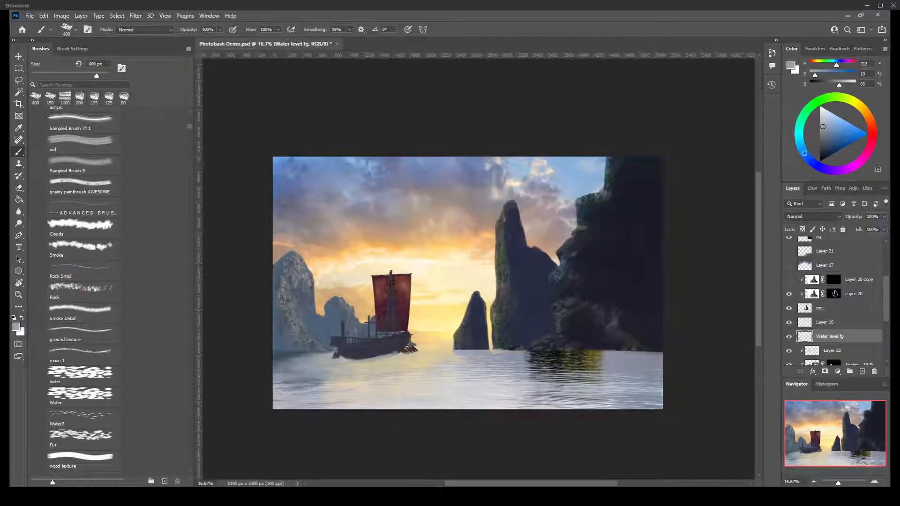
# - Show Layer 17 and Layer 21, toggling Layer 21 to compare the water beneath the foreground cliff with and without it
pyautogui.scroll(2, 835, 300)
pyautogui.click(790, 299)
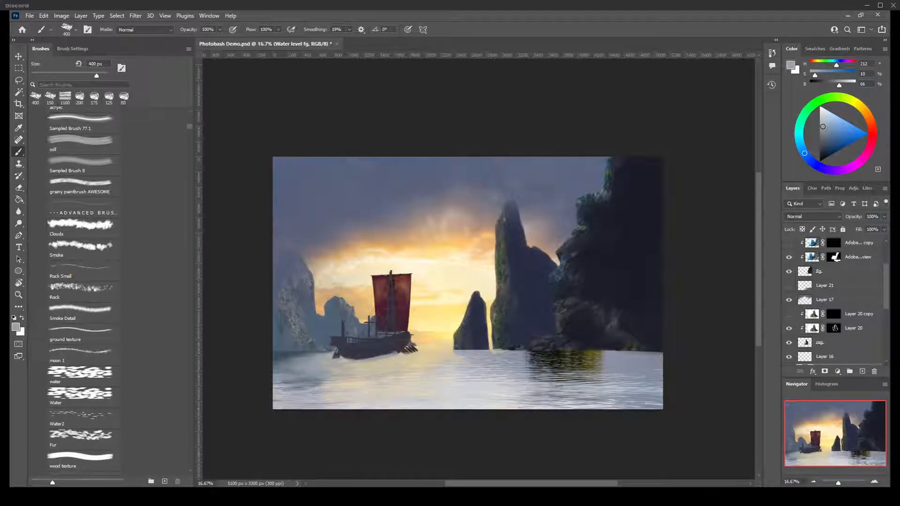
pyautogui.click(789, 286)
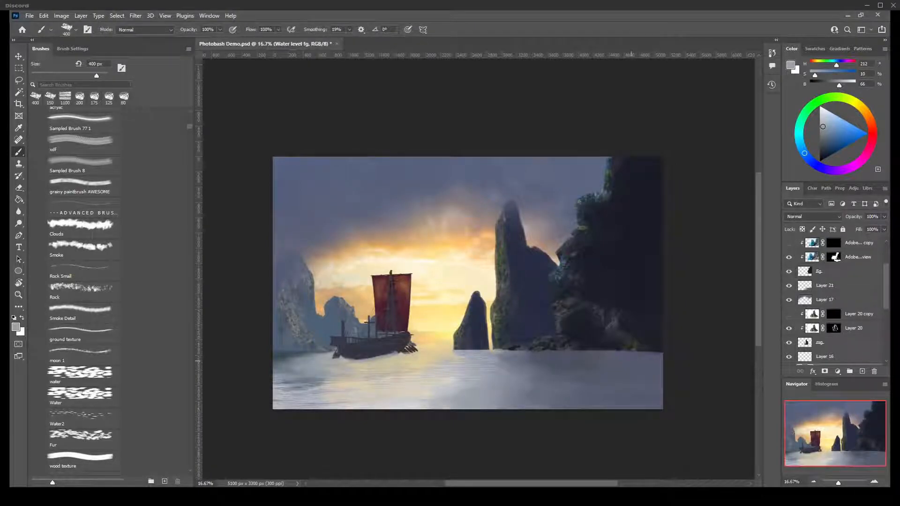
pyautogui.click(789, 286)
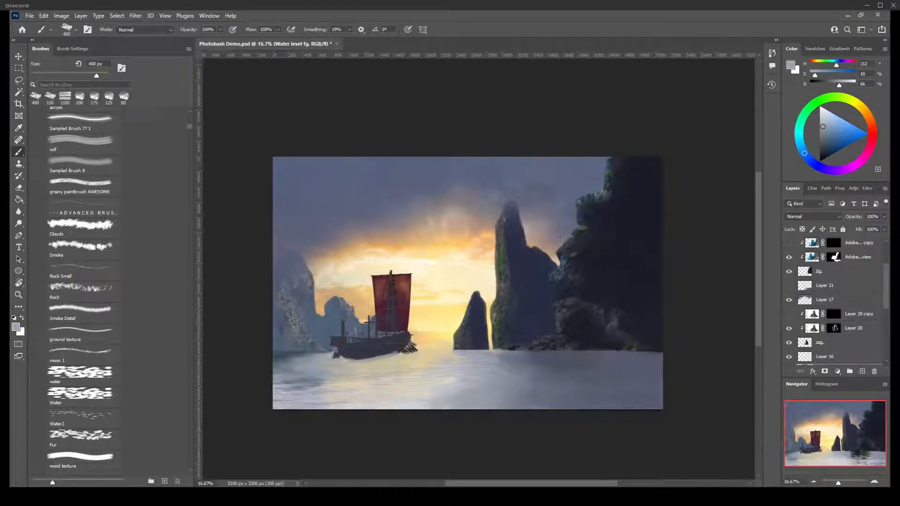
pyautogui.click(789, 286)
pyautogui.click(789, 285)
pyautogui.click(789, 285)
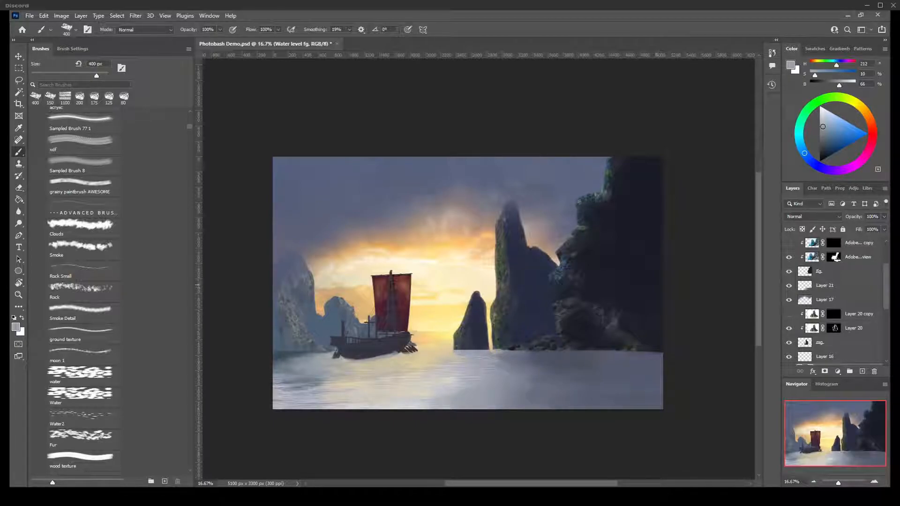
pyautogui.scroll(1, 596, 272)
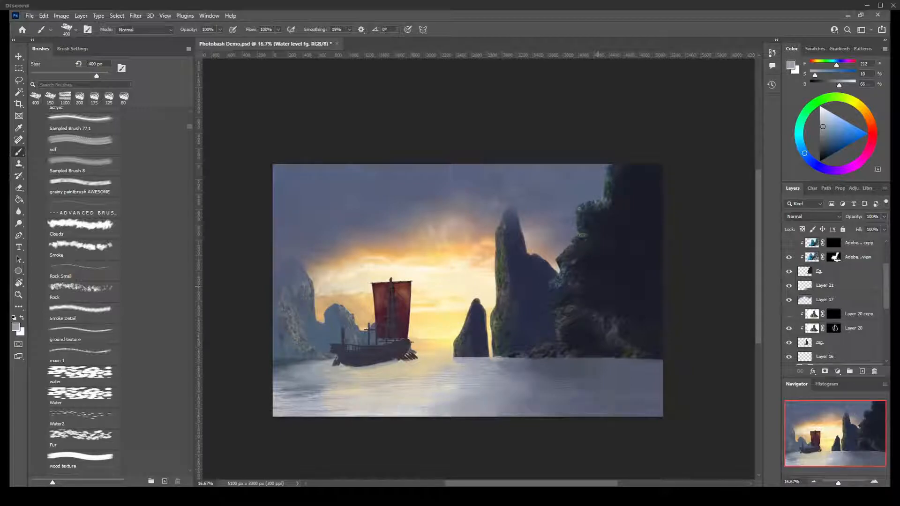
# - Delete Layer 11, found between the Brush Test layer and Layer 12
pyautogui.scroll(1, 436, 351)
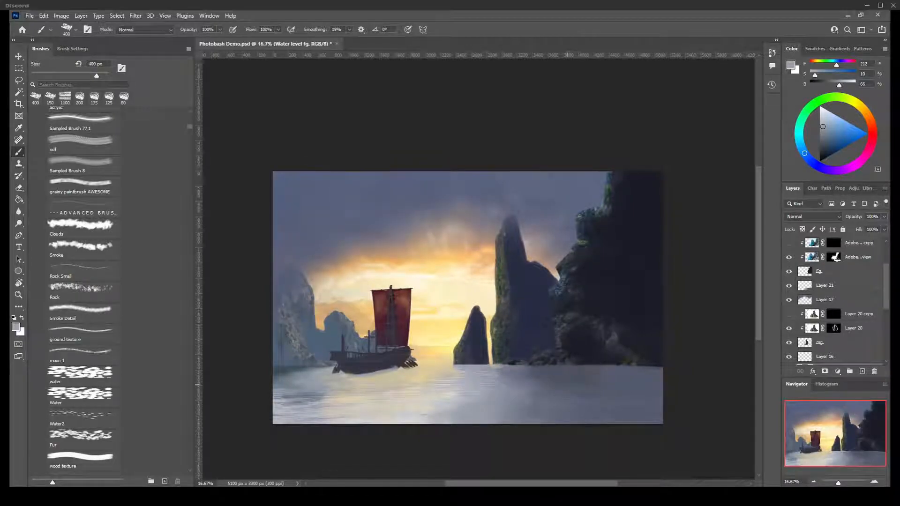
pyautogui.scroll(2, 835, 301)
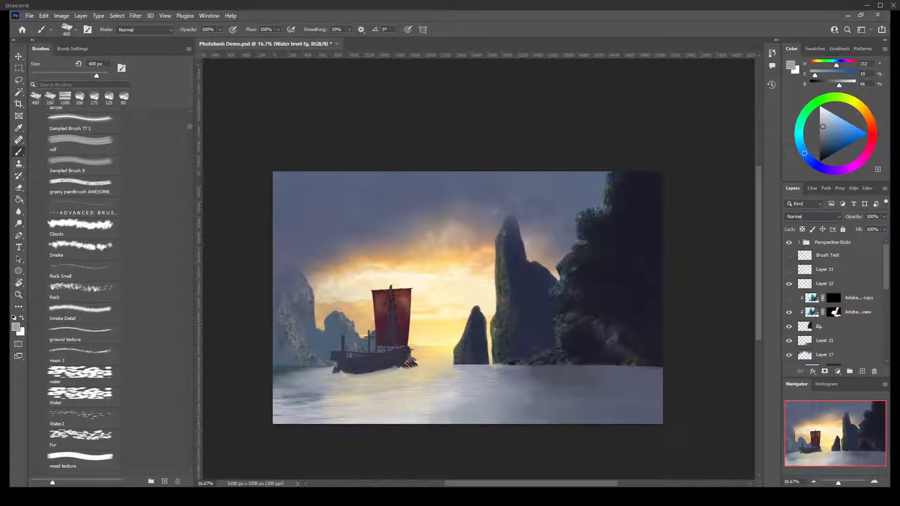
pyautogui.click(790, 270)
pyautogui.rightClick(830, 269)
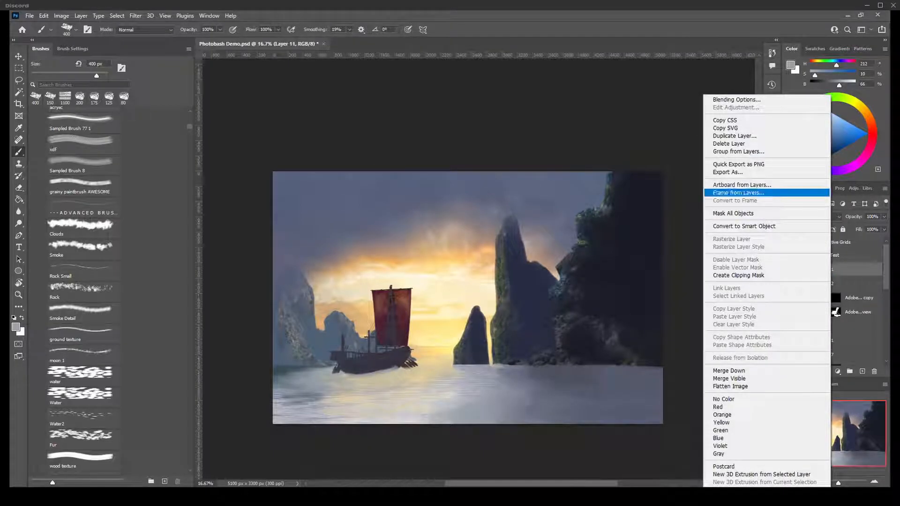
pyautogui.click(729, 143)
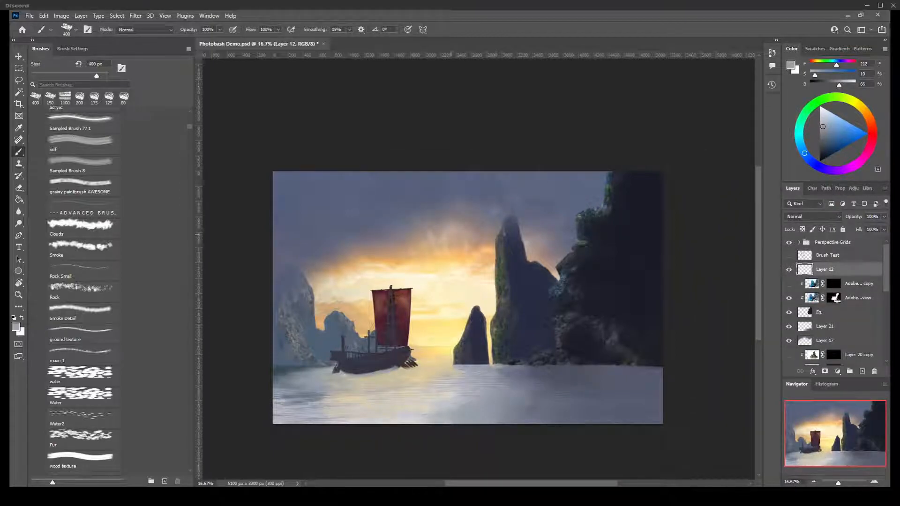
# - Select the layer mask of the clipped Ancient Egyptian Merchant Ship photo layer and activate the Brush tool for the ship's bow area
pyautogui.scroll(-5, 848, 366)
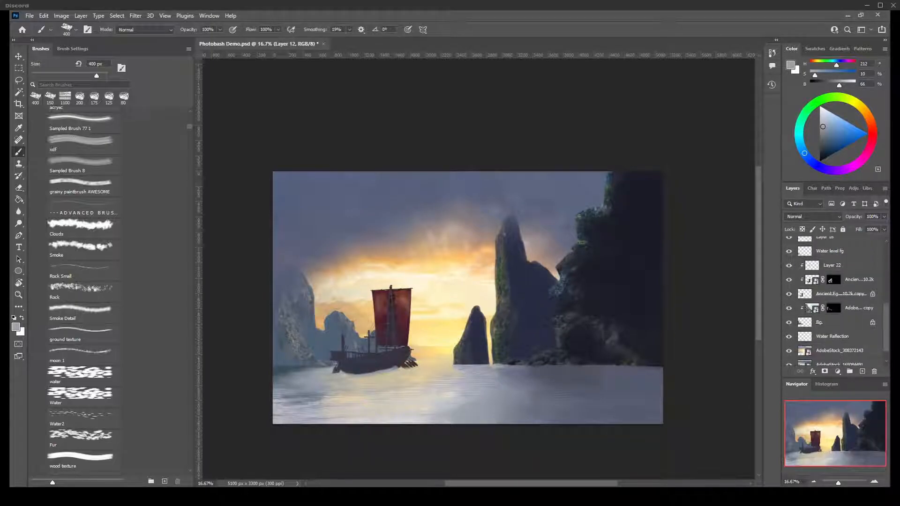
pyautogui.scroll(-1, 837, 300)
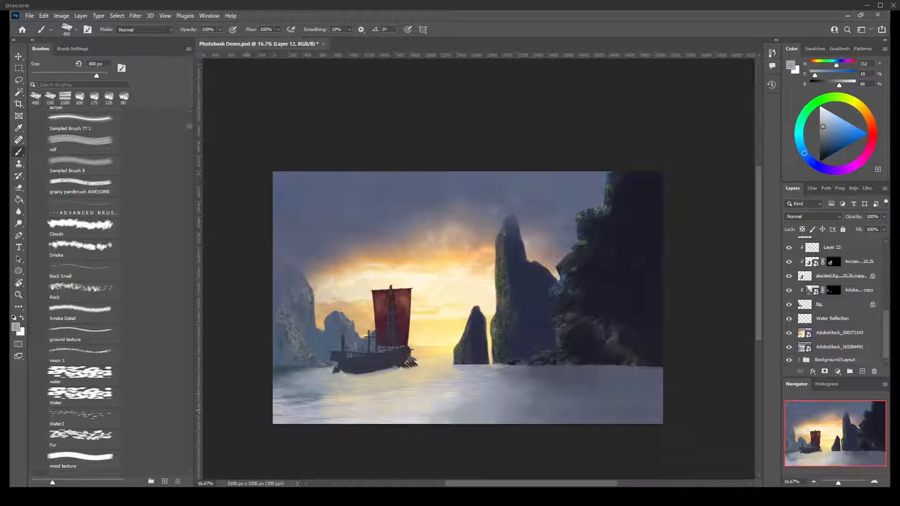
pyautogui.hotkey('ctrl', '+')
pyautogui.hotkey('ctrl', '+')
pyautogui.moveTo(265, 398); pyautogui.dragTo(571, 192)
pyautogui.hotkey('ctrl', '+')
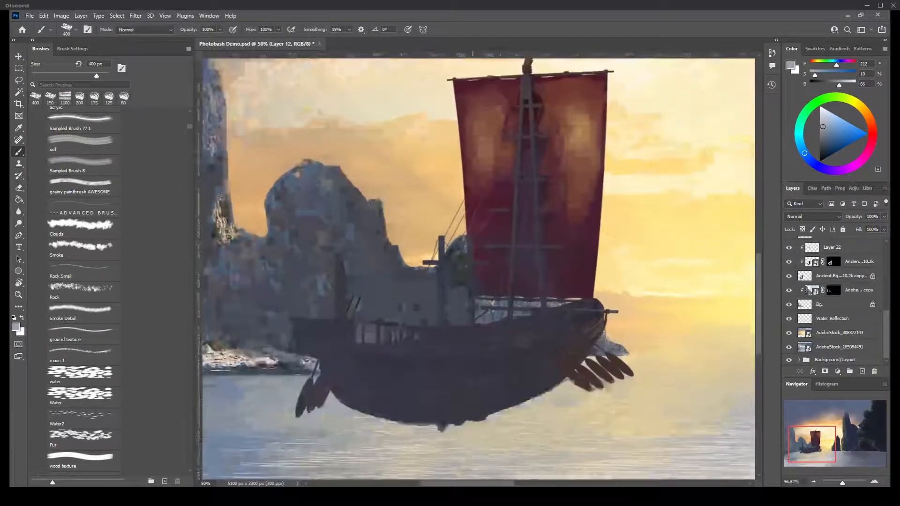
pyautogui.moveTo(571, 192); pyautogui.dragTo(508, 203)
pyautogui.hotkey('ctrl', '+')
pyautogui.moveTo(396, 360); pyautogui.dragTo(302, 321)
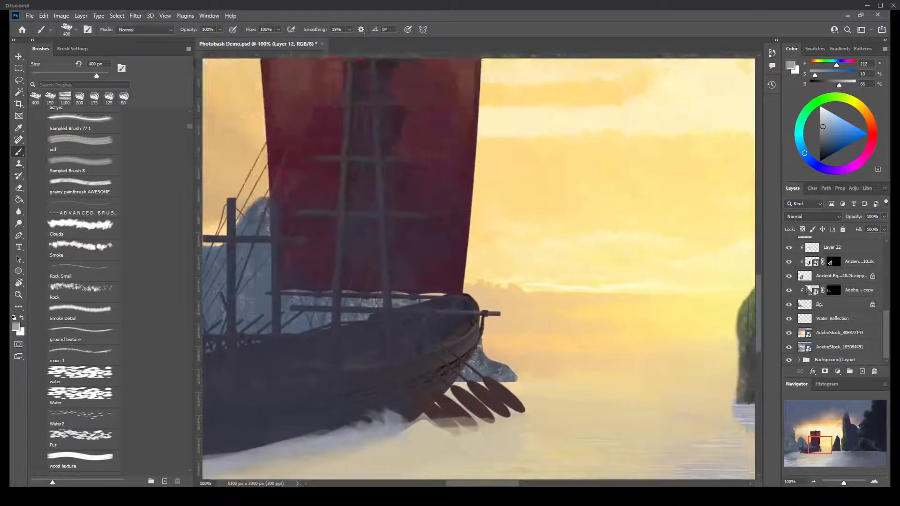
pyautogui.press('i')
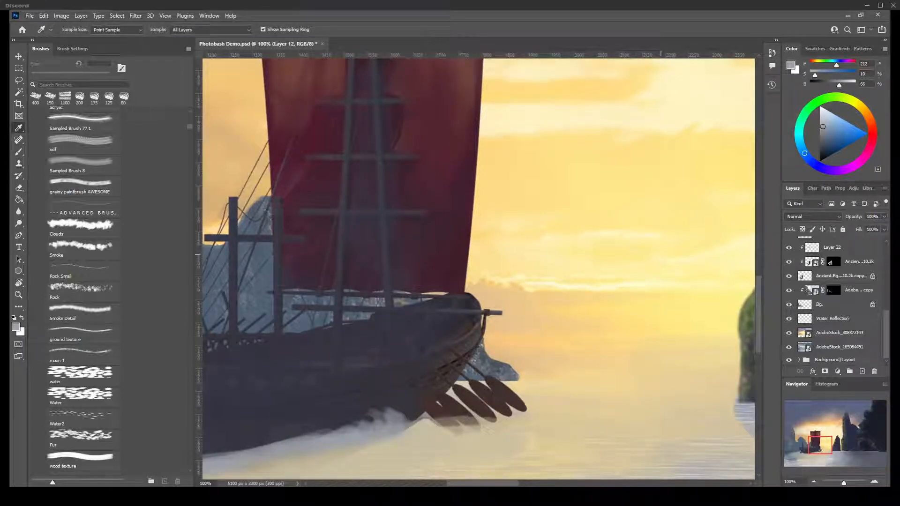
pyautogui.click(833, 262)
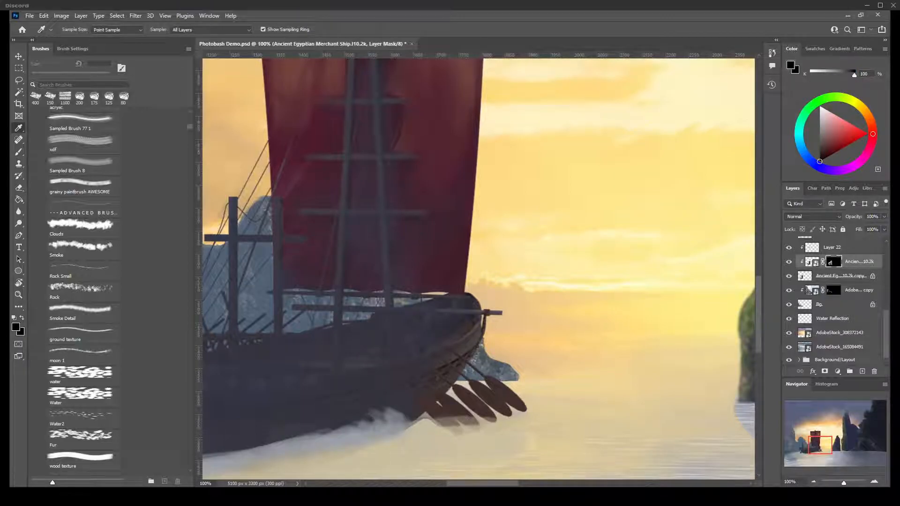
pyautogui.press('b')
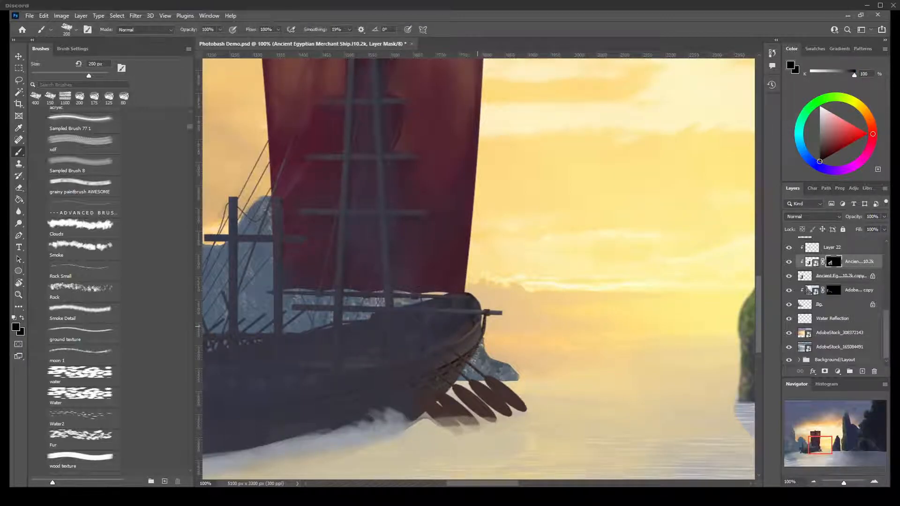
# - Paint white on the ship photo's mask with a 25 px brush to reveal wood detail around the bow
pyautogui.press('[')
pyautogui.press('[')
pyautogui.press('[')
pyautogui.press('[')
pyautogui.press('[')
pyautogui.press('[')
pyautogui.press('x')
pyautogui.press('[')
pyautogui.press('[')
pyautogui.press('[')
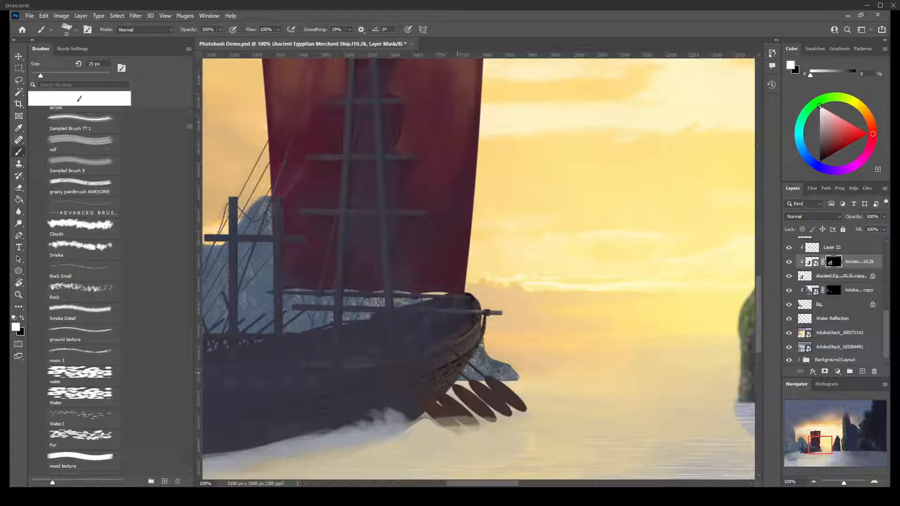
pyautogui.moveTo(411, 407); pyautogui.dragTo(439, 362)
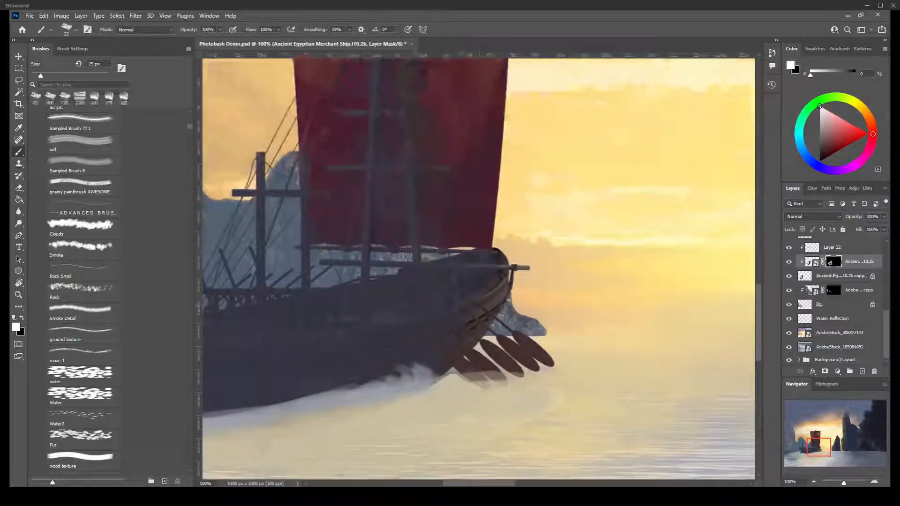
pyautogui.moveTo(424, 313); pyautogui.dragTo(479, 318)
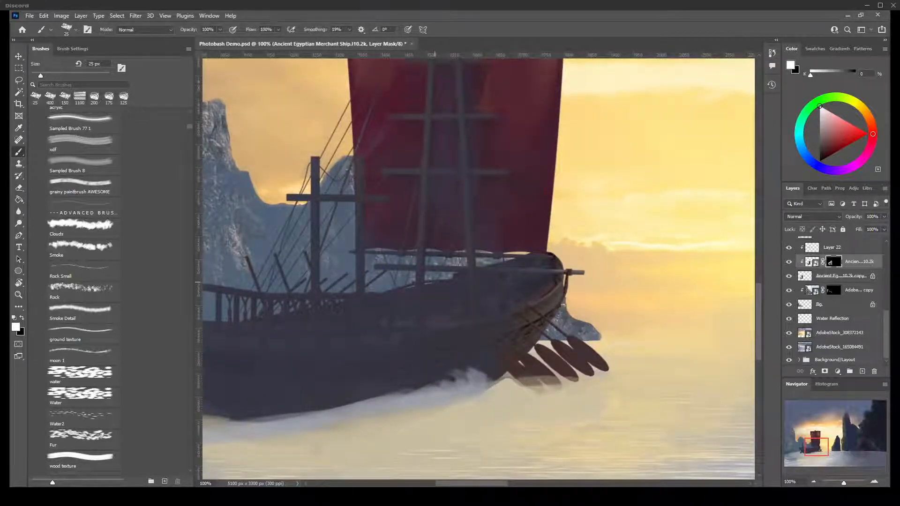
# - Reveal the photo texture at the sail's lower corner near the bow, adjusting the mask brush from 9 px to 20 px
pyautogui.press('[')
pyautogui.press('[')
pyautogui.press('[')
pyautogui.press('[')
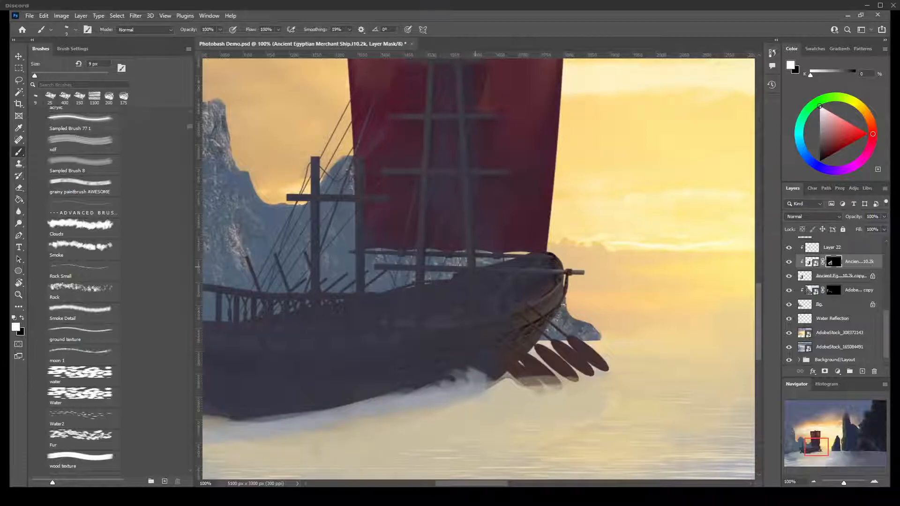
pyautogui.press(']')
pyautogui.press(']')
pyautogui.press(']')
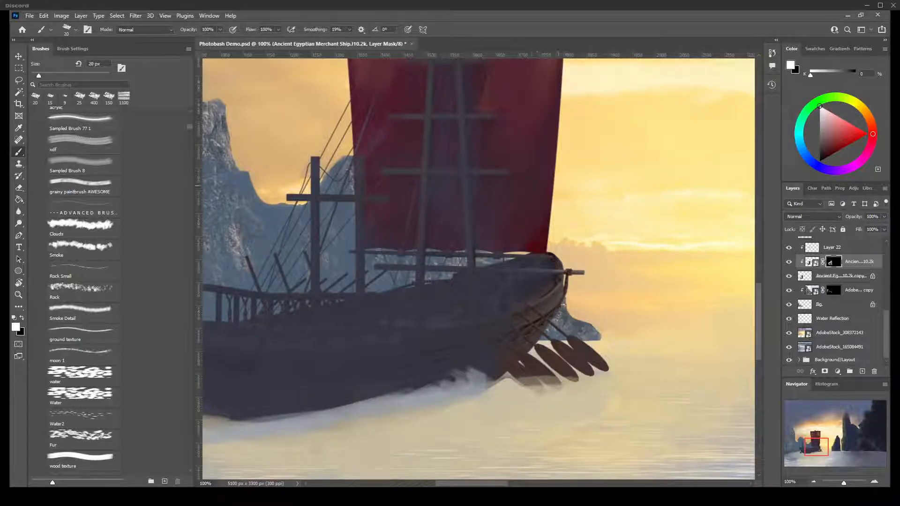
pyautogui.moveTo(512, 234); pyautogui.dragTo(486, 280)
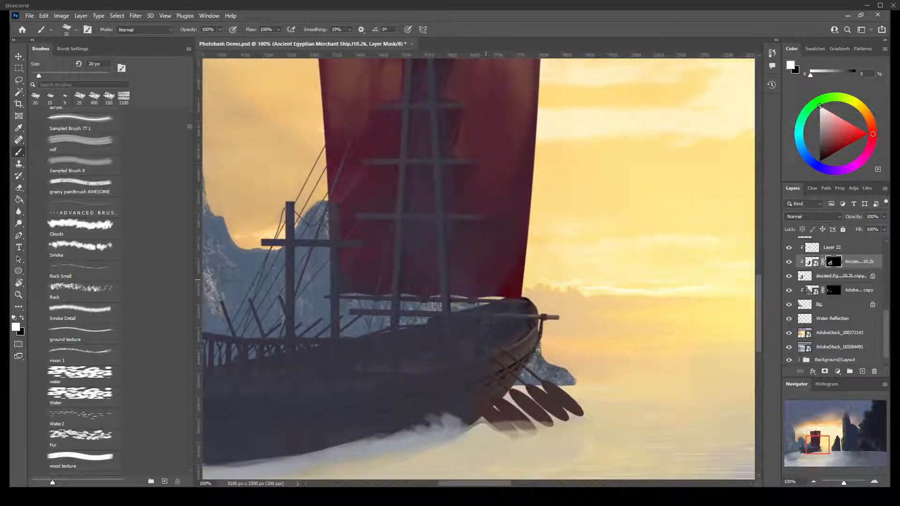
# - Enlarge the mask brush to 35 px and bring out more of the ship photo along the sail edge and forward hull
pyautogui.press(']')
pyautogui.press(']')
pyautogui.press(']')
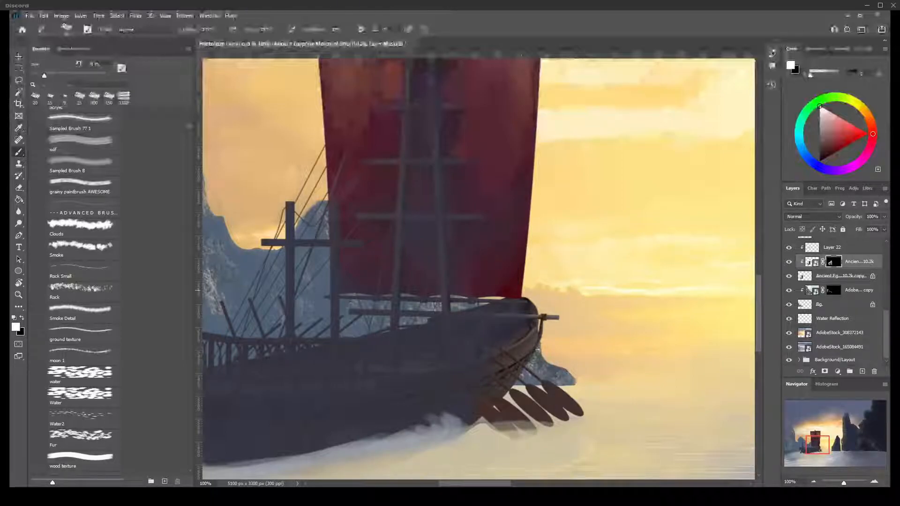
pyautogui.click(521, 254)
pyautogui.moveTo(381, 321); pyautogui.dragTo(420, 263)
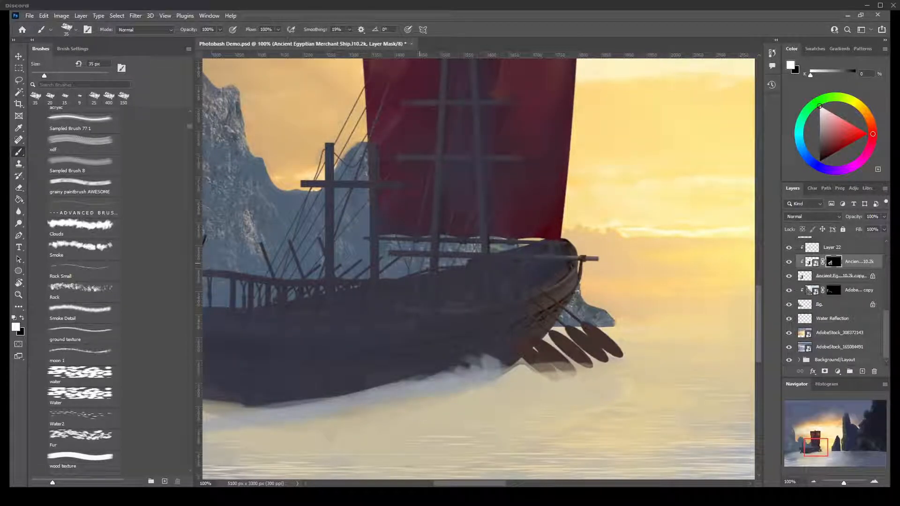
# - Examine the whole ship against the surrounding rocks, water and sky
pyautogui.hotkey('ctrl', '-')
pyautogui.hotkey('ctrl', '-')
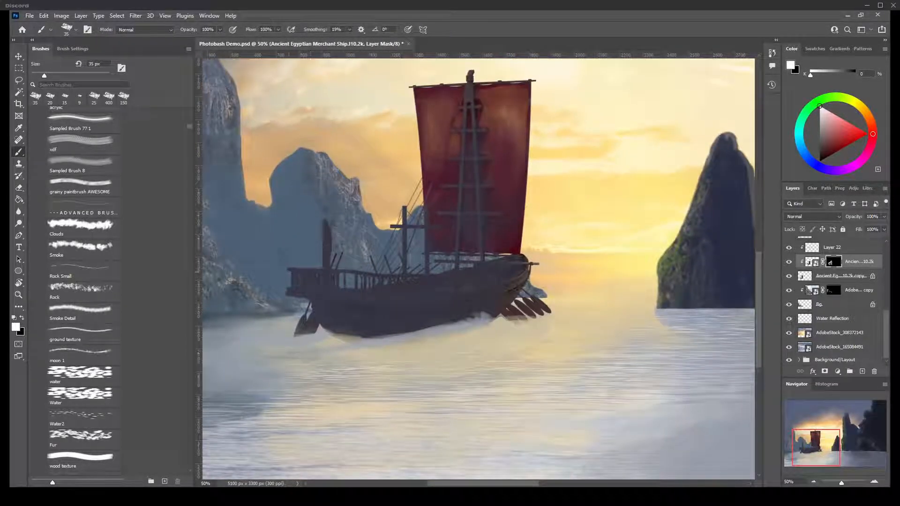
pyautogui.moveTo(271, 275); pyautogui.dragTo(357, 269)
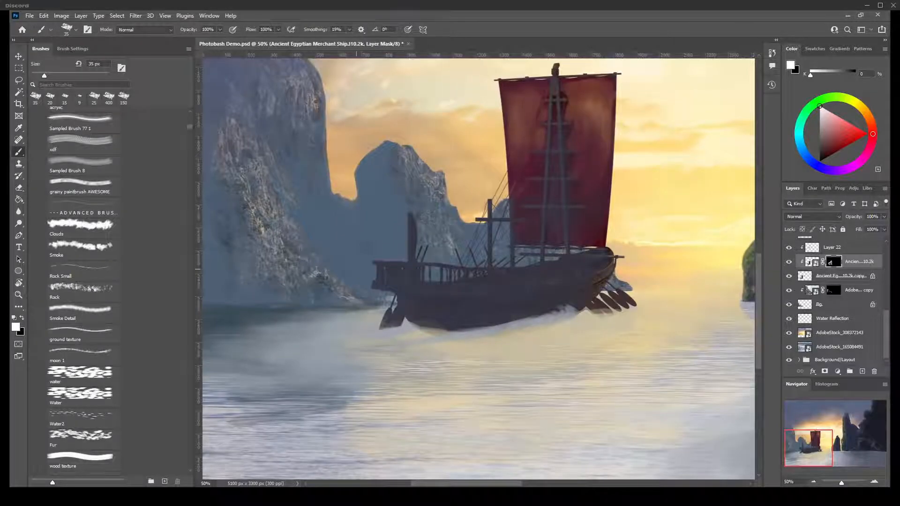
pyautogui.moveTo(282, 271); pyautogui.dragTo(339, 247)
pyautogui.hotkey('ctrl', '-')
pyautogui.hotkey('ctrl', '-')
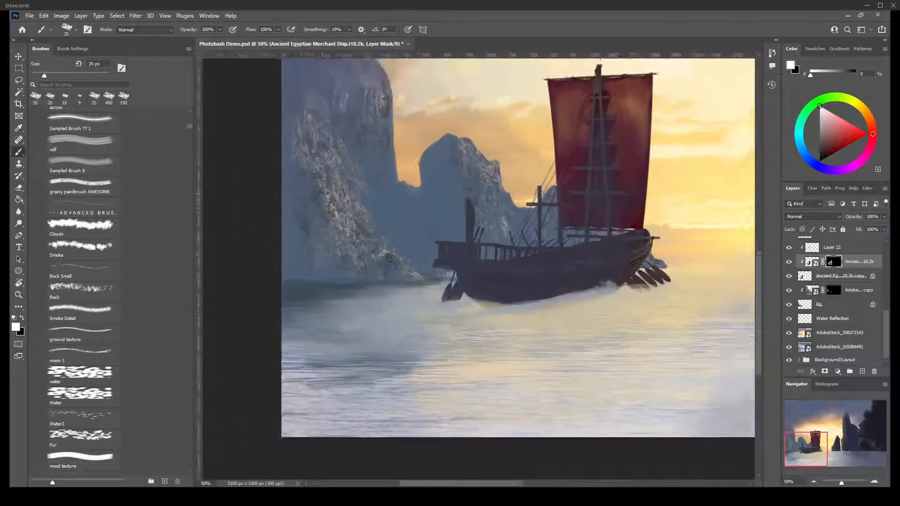
pyautogui.moveTo(354, 307); pyautogui.dragTo(223, 305)
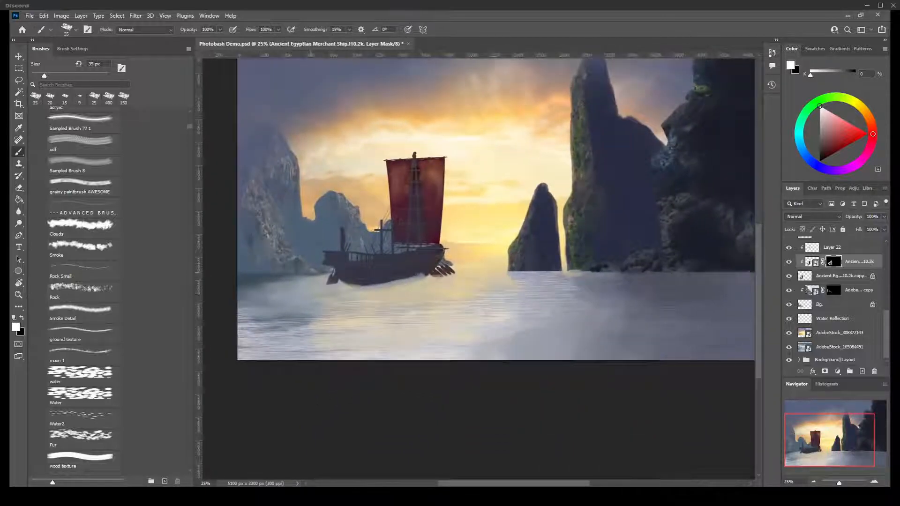
pyautogui.moveTo(377, 294); pyautogui.dragTo(424, 341)
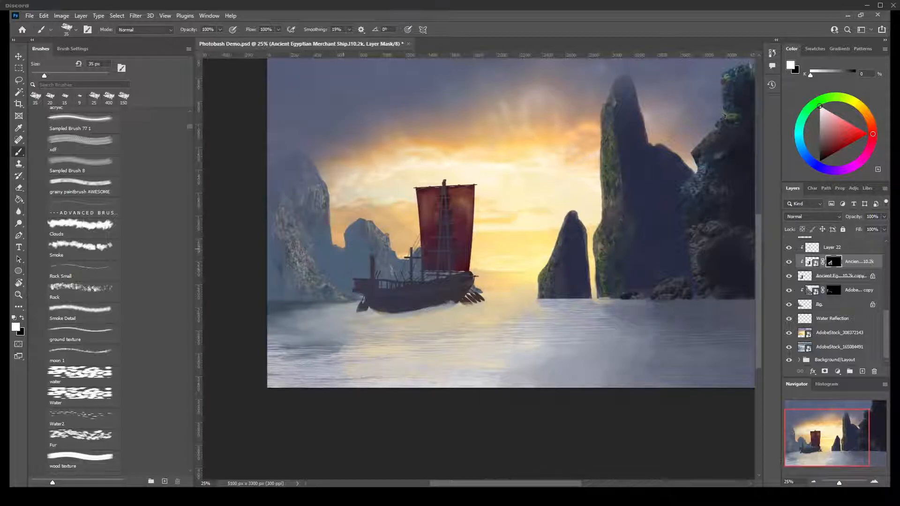
# - Reveal the row of light patches along the middle of the hull on the mask, using a 9 to 10 px brush
pyautogui.hotkey('ctrl', '+')
pyautogui.hotkey('ctrl', '+')
pyautogui.hotkey('ctrl', '+')
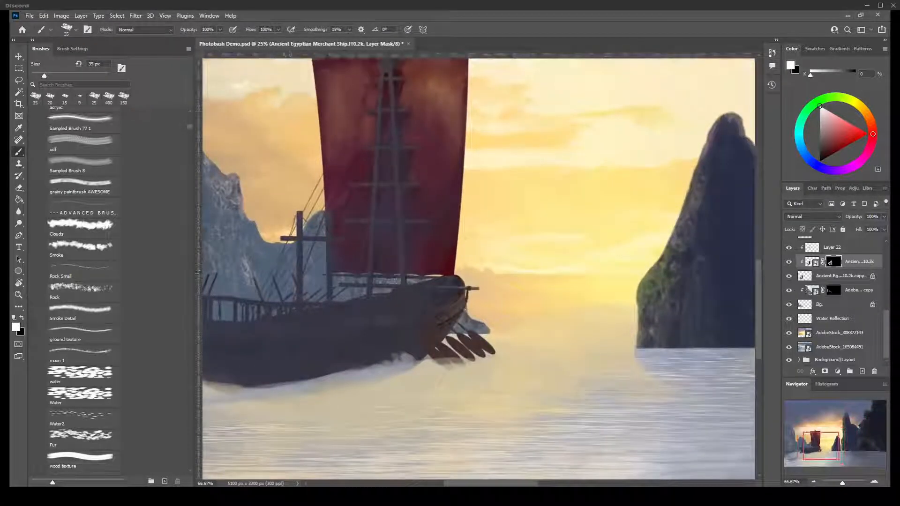
pyautogui.moveTo(289, 274); pyautogui.dragTo(459, 293)
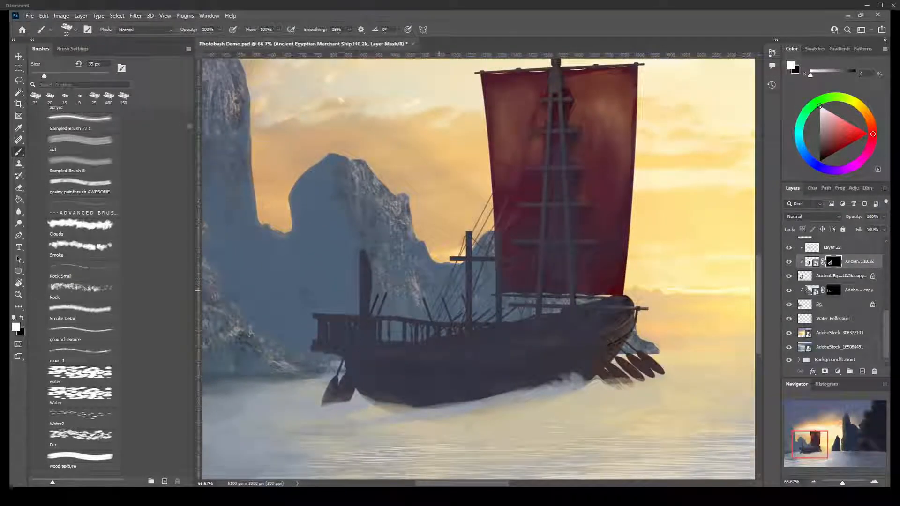
pyautogui.hotkey('ctrl', '+')
pyautogui.press('[')
pyautogui.press('[')
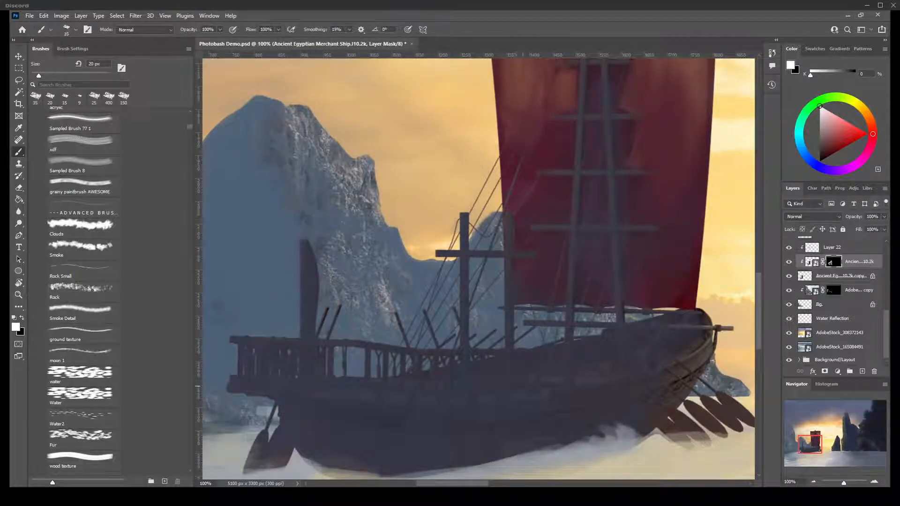
pyautogui.hotkey('ctrl', '+')
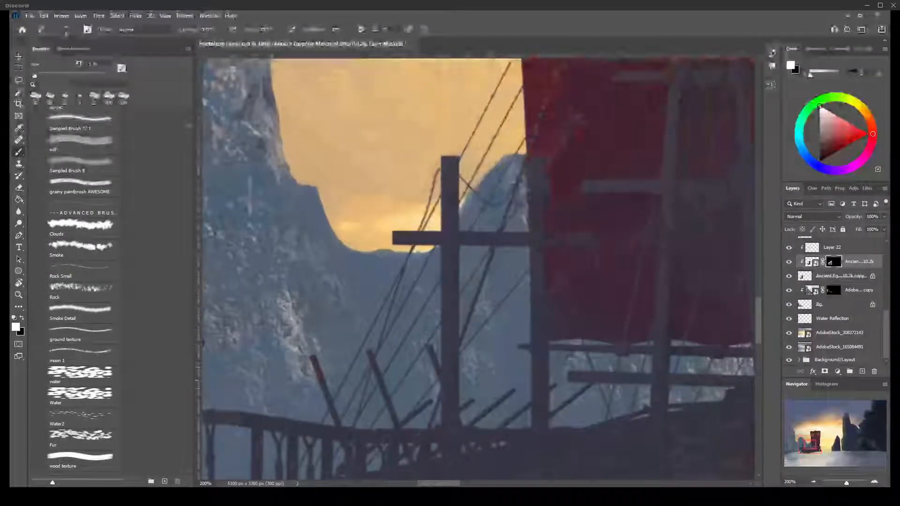
pyautogui.moveTo(525, 404); pyautogui.dragTo(399, 205)
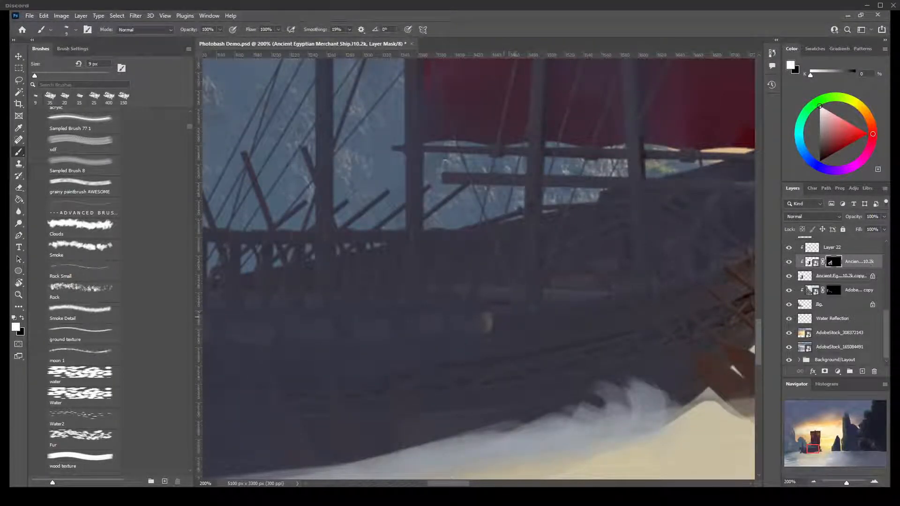
pyautogui.press(']')
pyautogui.moveTo(409, 314); pyautogui.dragTo(467, 273)
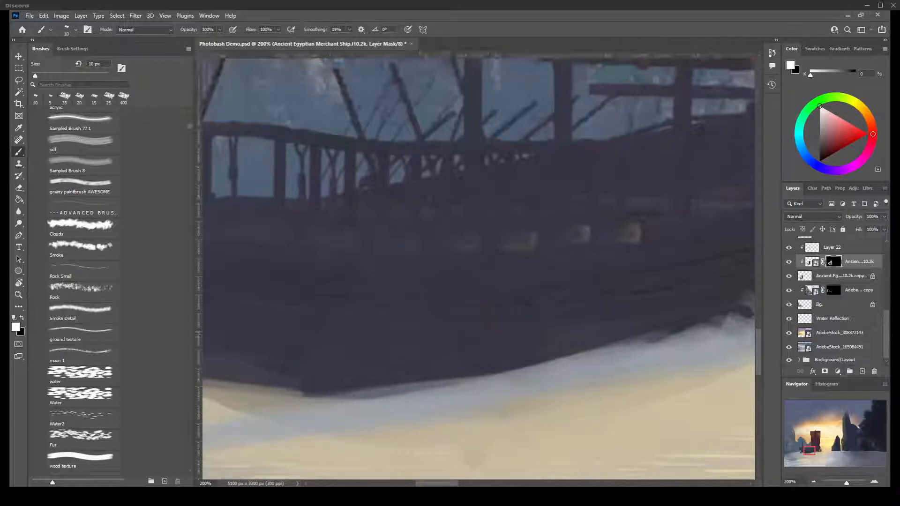
# - Reveal reddish photo texture low on the middle of the hull, trying a 20 px brush and reducing it to 9 px
pyautogui.press(']')
pyautogui.hotkey('ctrl', '-')
pyautogui.hotkey('ctrl', '-')
pyautogui.hotkey('ctrl', '-')
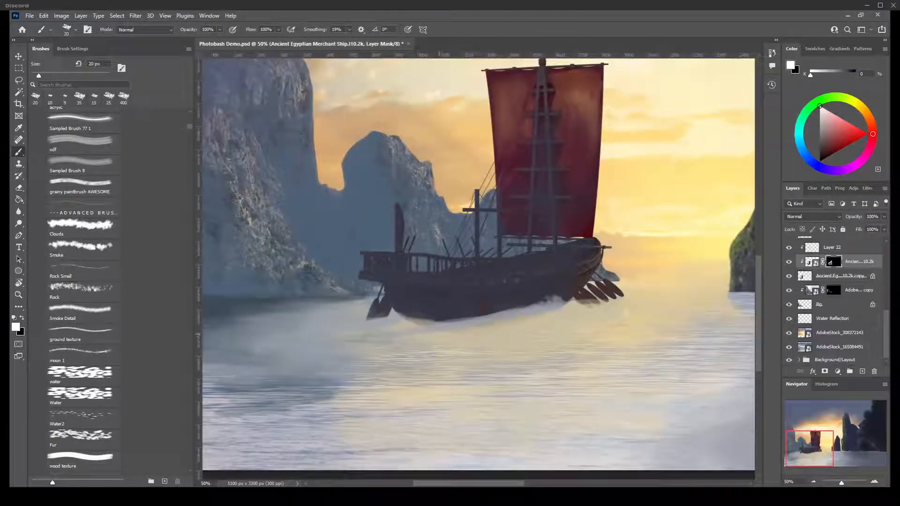
pyautogui.press('[')
pyautogui.press(']')
pyautogui.press('[')
pyautogui.press('[')
pyautogui.press('[')
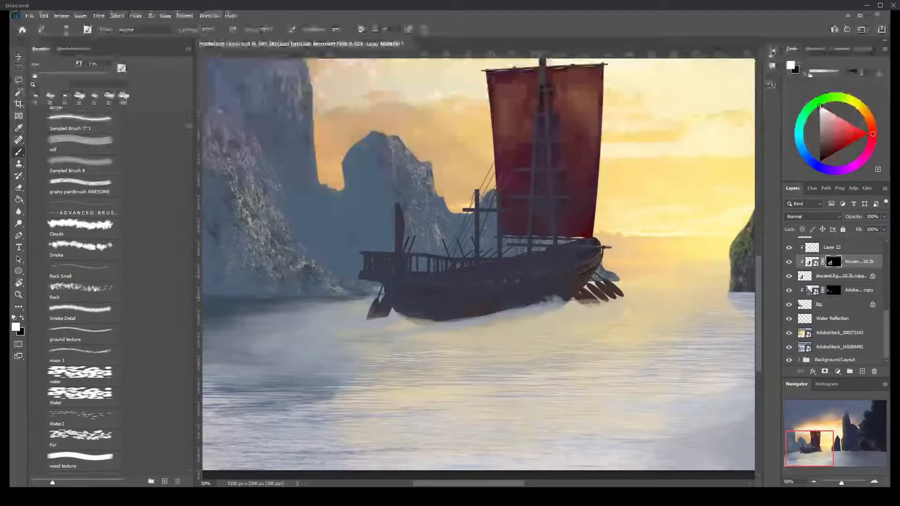
# - Reveal more ship photo detail along the upper hull and deck railing, enlarging the mask brush through 15, 25 and 35 px
pyautogui.press(']')
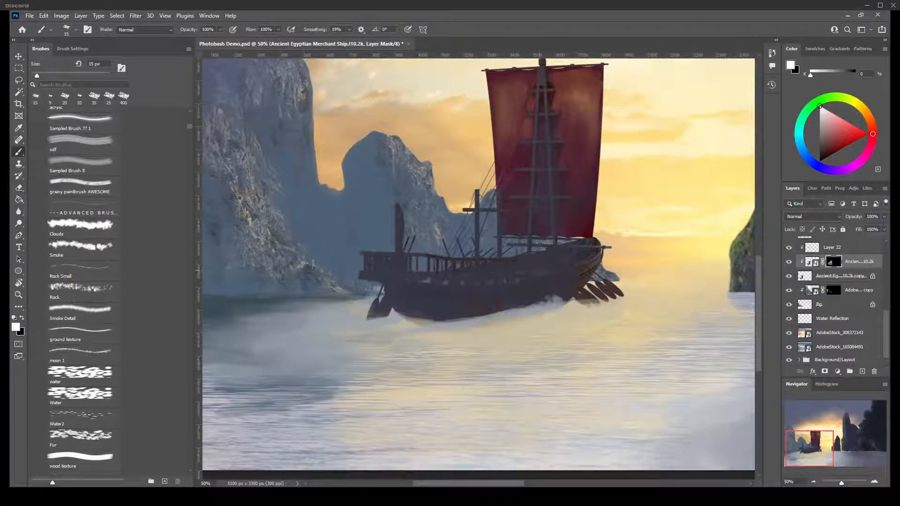
pyautogui.press(']')
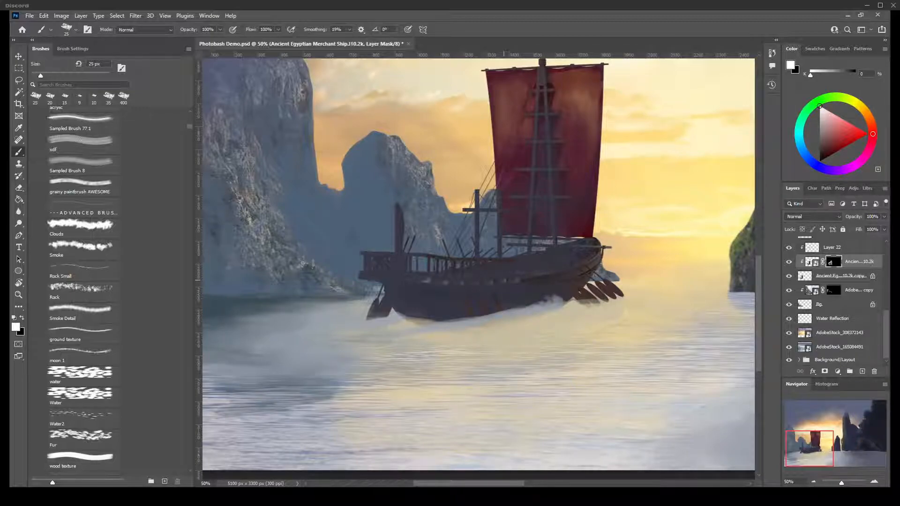
pyautogui.press(']')
pyautogui.press(']')
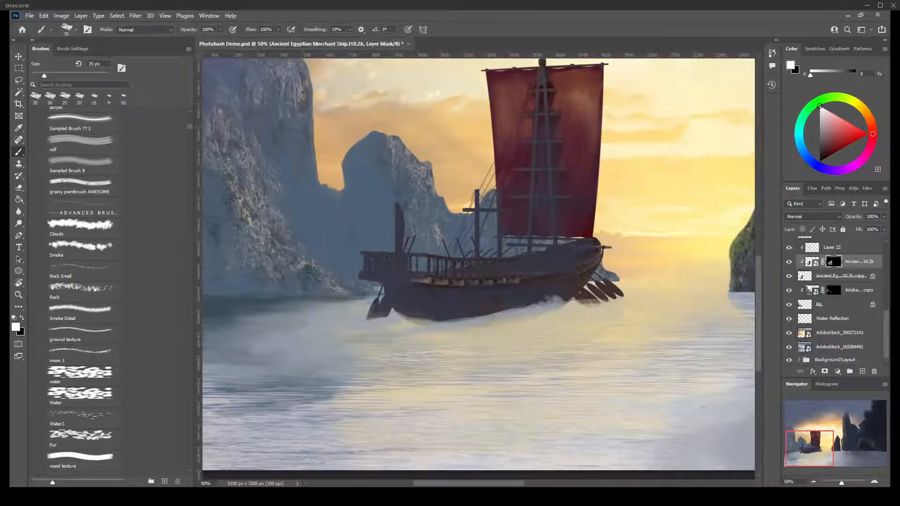
# - Reveal the brown wood photo texture across the hull, deck, railing and stern on the mask, using a 90 px brush
pyautogui.press('x')
pyautogui.press('x')
pyautogui.press(']')
pyautogui.press(']')
pyautogui.press(']')
pyautogui.press(']')
pyautogui.press(']')
pyautogui.press(']')
pyautogui.moveTo(389, 310)
pyautogui.mouseDown()
pyautogui.moveTo(381, 274)
pyautogui.moveTo(461, 298)
pyautogui.moveTo(529, 288)
pyautogui.mouseUp()
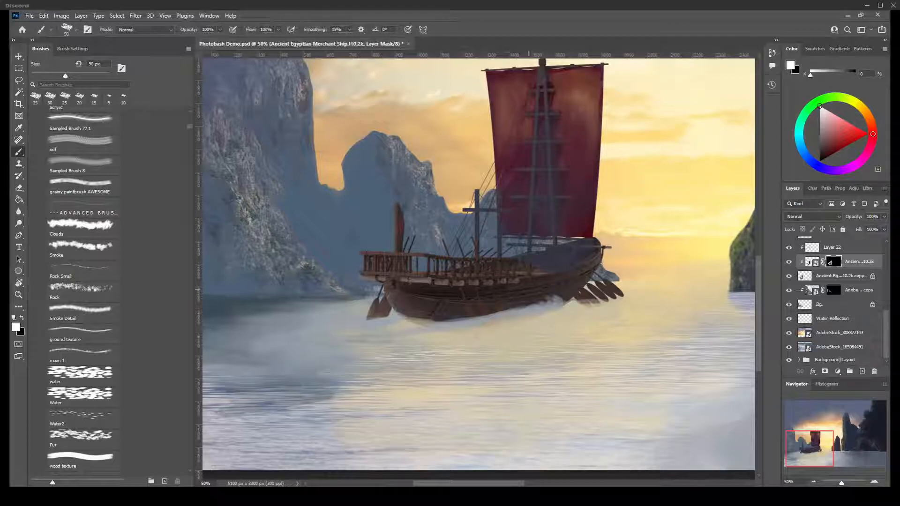
pyautogui.moveTo(557, 259)
pyautogui.mouseDown()
pyautogui.moveTo(592, 249)
pyautogui.moveTo(580, 243)
pyautogui.mouseUp()
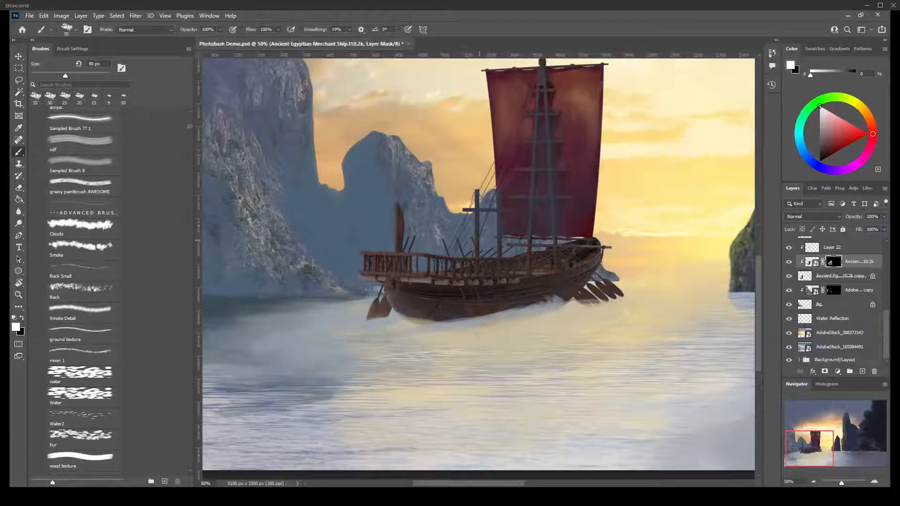
# - Reveal the wooden texture on the small mast, crossbars and rigging ahead of the sail, reducing the mask brush to 60 px
pyautogui.click(505, 230)
pyautogui.press('[')
pyautogui.press('[')
pyautogui.press('[')
pyautogui.click(511, 225)
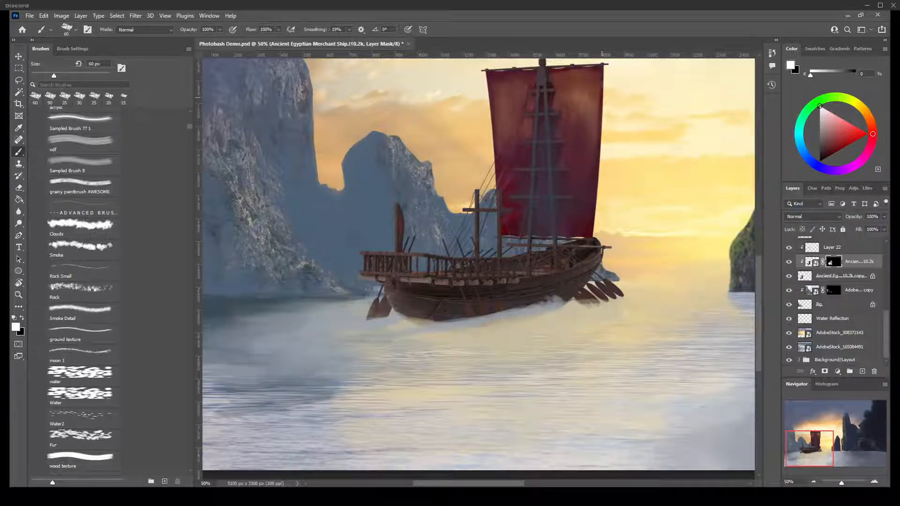
# - Mask the photo texture back with black on the stern post, rear railing and lower hull, reducing the brush to 30 px
pyautogui.scroll(-2, 479, 263)
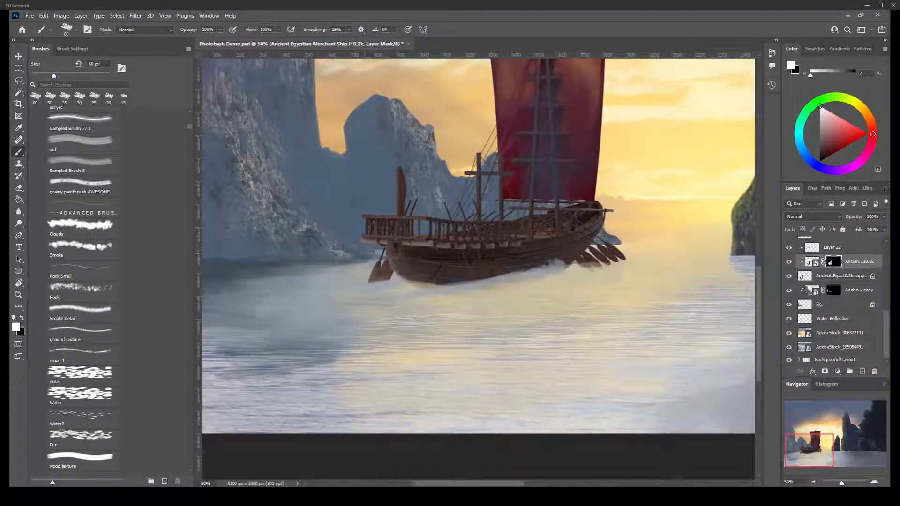
pyautogui.keyDown('alt'); pyautogui.click(366, 259); pyautogui.keyUp('alt')
pyautogui.hotkey('ctrl', '+')
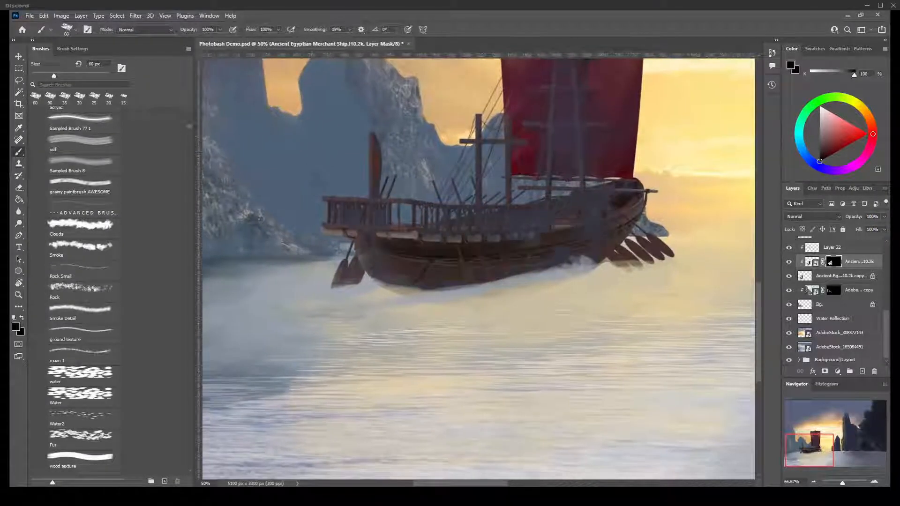
pyautogui.moveTo(315, 239); pyautogui.dragTo(359, 318)
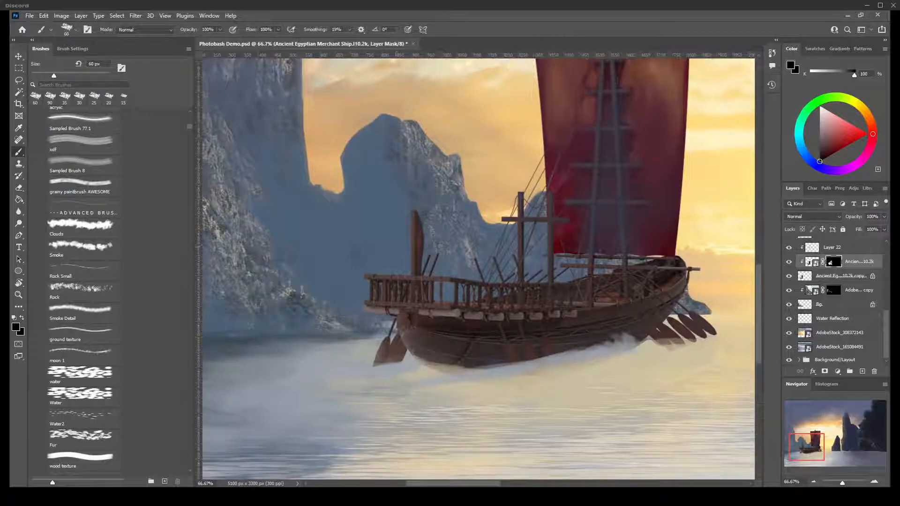
pyautogui.press('[')
pyautogui.press('[')
pyautogui.press('[')
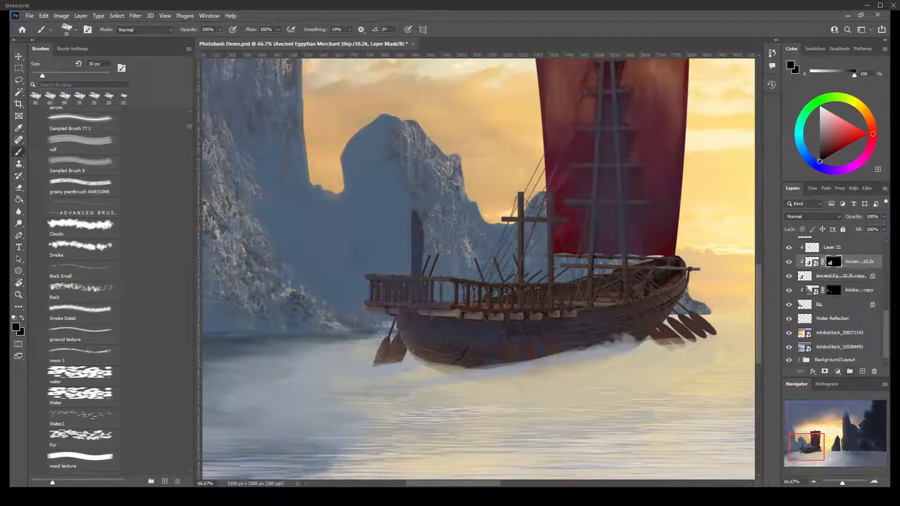
# - Add a layer above the ship photo and paint the lower hull with a dark brown sampled from it
pyautogui.click(862, 371)
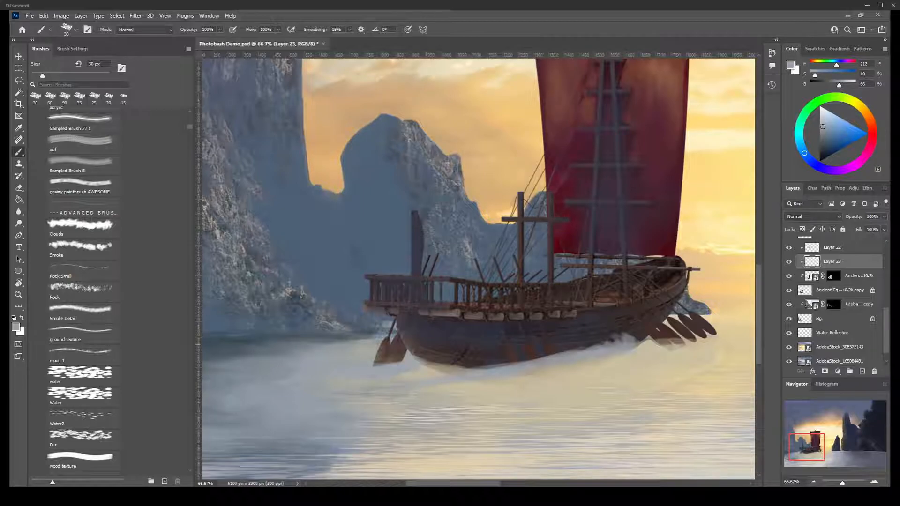
pyautogui.press('i')
pyautogui.click(452, 351)
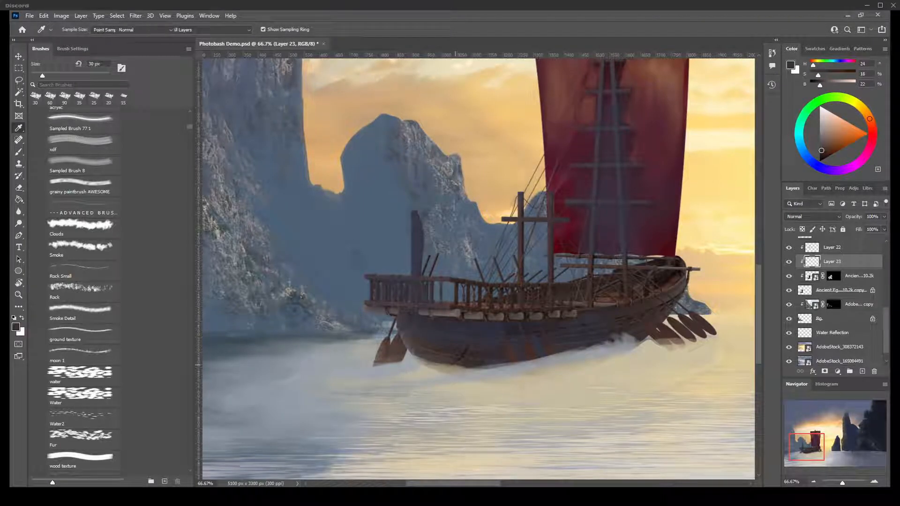
pyautogui.press('b')
pyautogui.press(']')
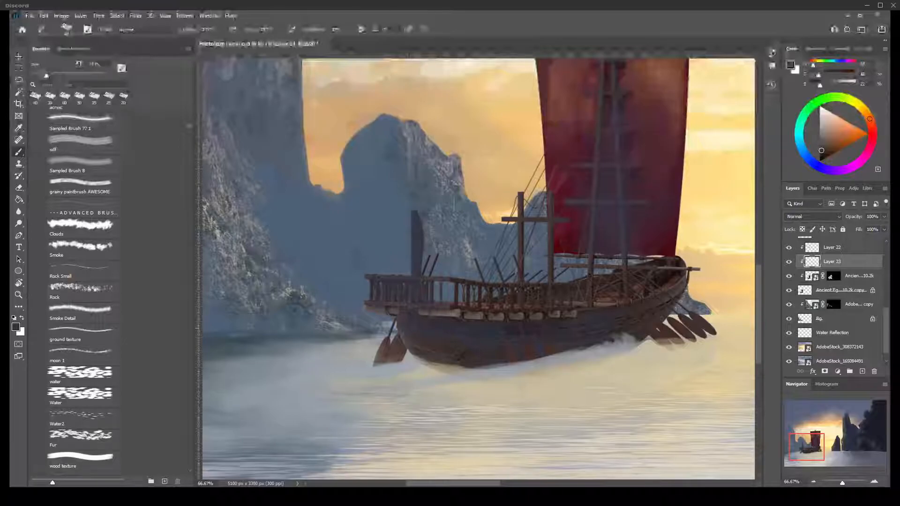
# - Select the Water level fg layer, sample the pale blue-grey of the water beside the ship and enlarge the brush for painting
pyautogui.press('v')
pyautogui.click(830, 238)
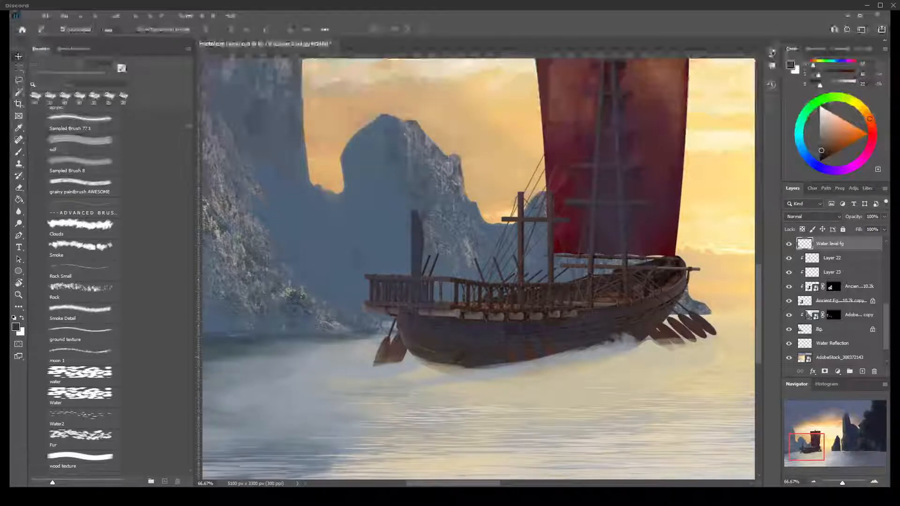
pyautogui.press('i')
pyautogui.click(366, 392)
pyautogui.press('b')
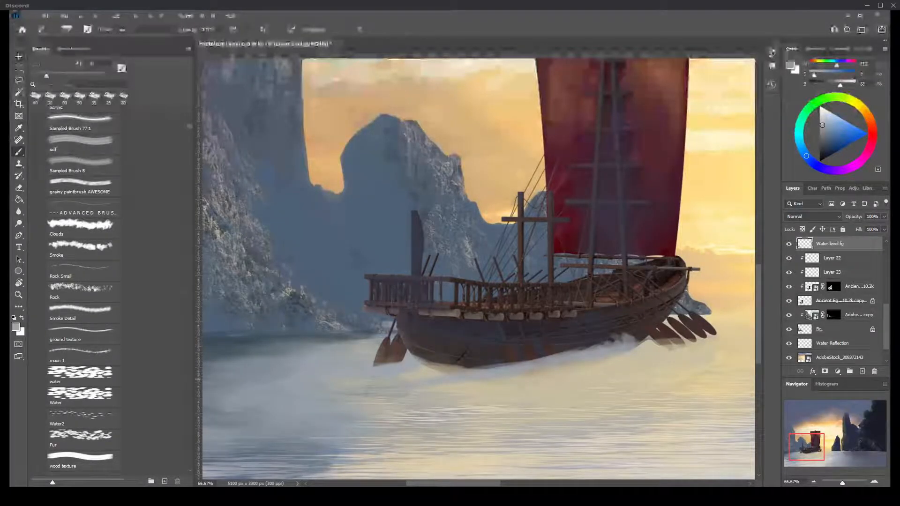
pyautogui.press(']')
pyautogui.press(']')
pyautogui.press(']')
# - Sample the grey-blue at the hull's waterline and dab a small splash there, reducing the brush to 35 px
pyautogui.press('i')
pyautogui.click(465, 366)
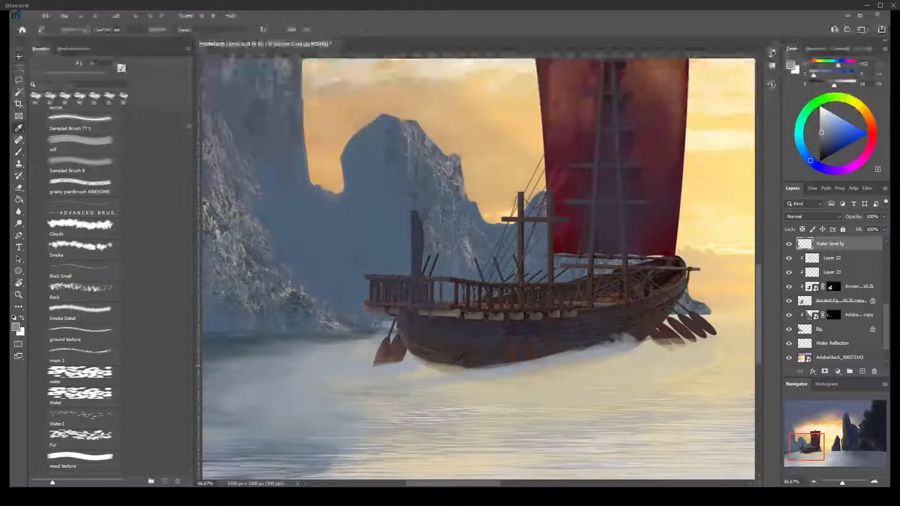
pyautogui.press('b')
pyautogui.press('[')
pyautogui.press('[')
pyautogui.press('[')
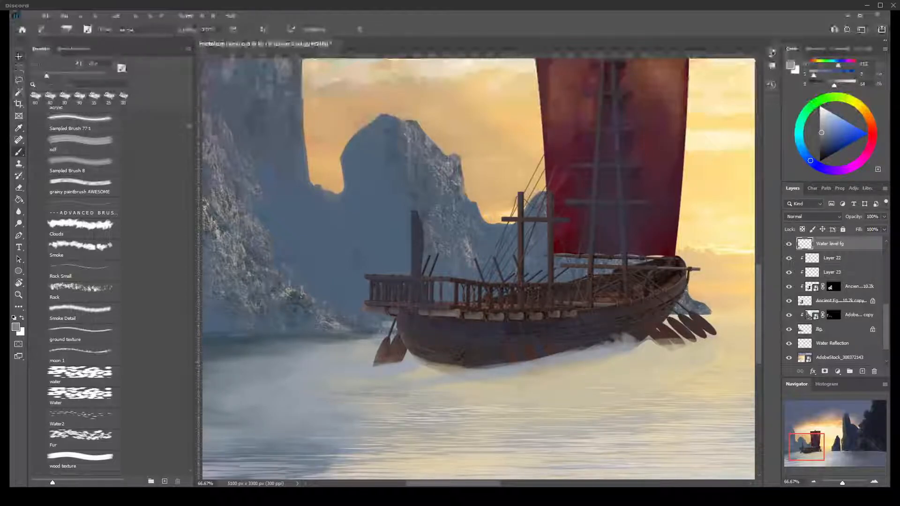
pyautogui.press('[')
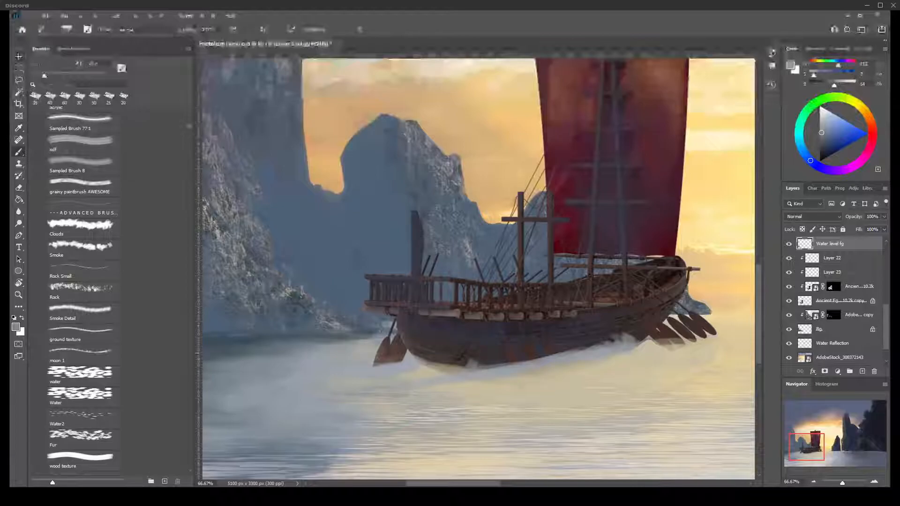
# - Choose a lighter grey-blue and paint foam along the waterline from the front oars back to the middle of the hull
pyautogui.click(820, 120)
pyautogui.press(']')
pyautogui.press(']')
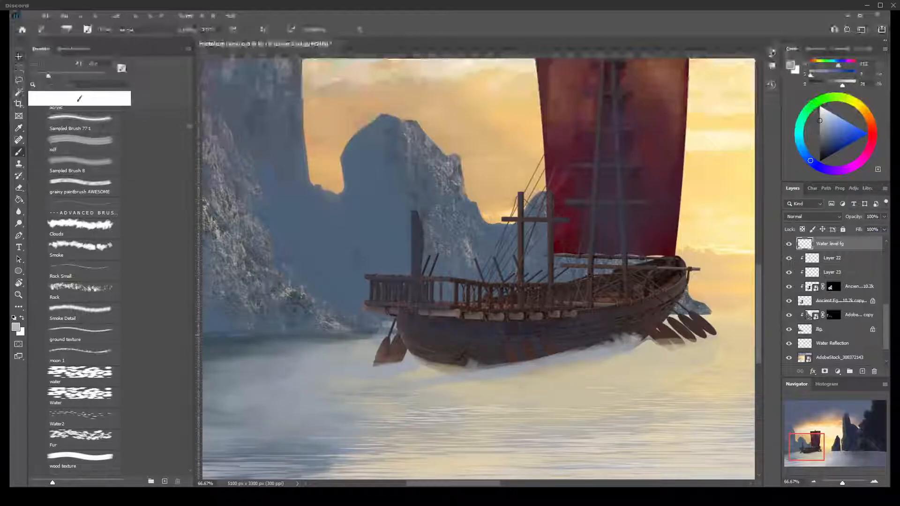
pyautogui.moveTo(626, 341); pyautogui.dragTo(465, 368)
pyautogui.press('[')
pyautogui.press('[')
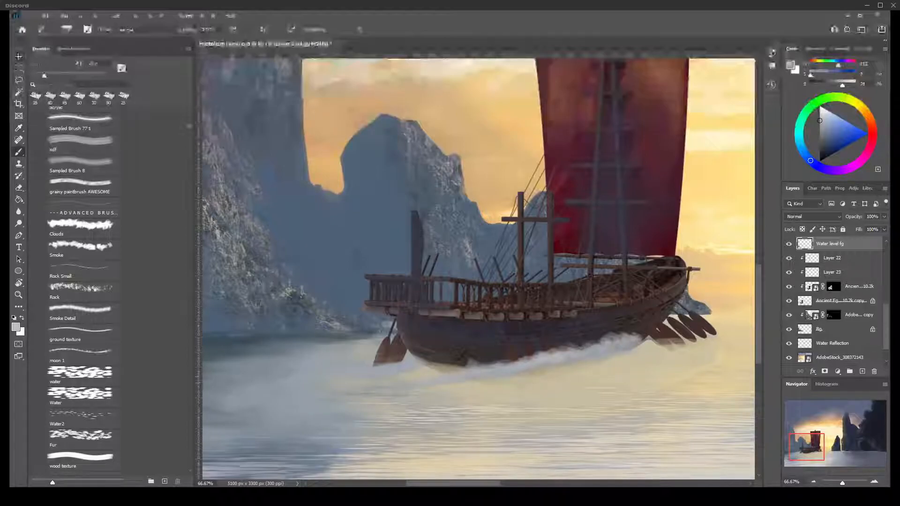
# - Paint pale wake streaks trailing behind the stern oars with a smaller brush
pyautogui.press('[')
pyautogui.press('[')
pyautogui.moveTo(404, 360); pyautogui.dragTo(392, 363)
pyautogui.press(']')
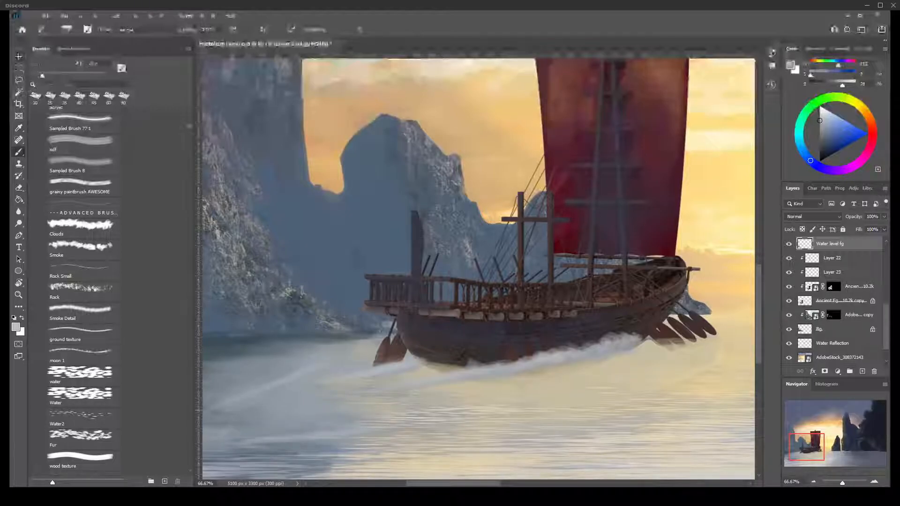
pyautogui.press(']')
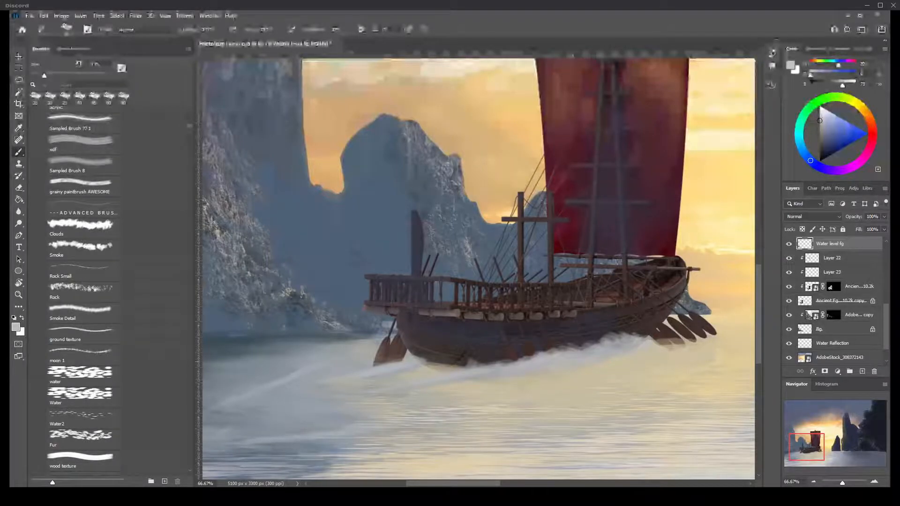
# - Sample the blue-grey water behind the ship and paint it beneath the stern and into the wake with a 40 px brush
pyautogui.keyDown('alt'); pyautogui.click(415, 367); pyautogui.keyUp('alt')
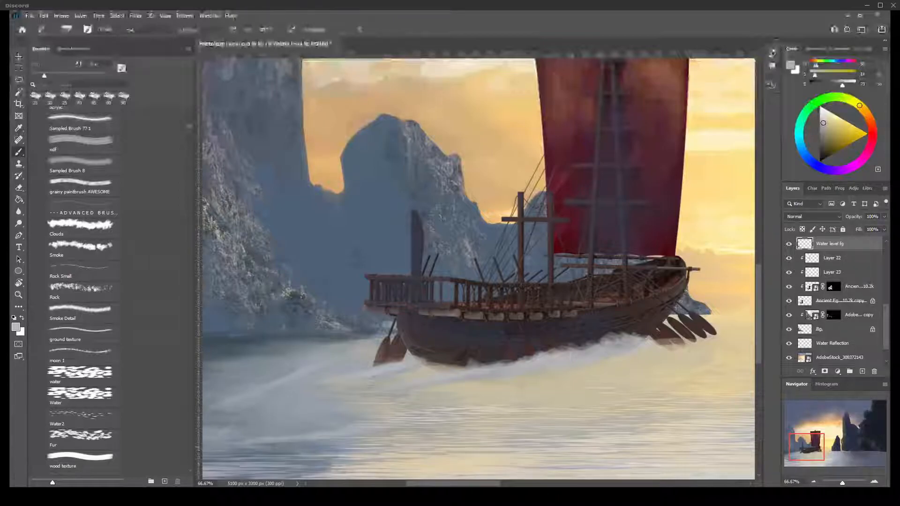
pyautogui.keyDown('alt'); pyautogui.click(311, 440); pyautogui.keyUp('alt')
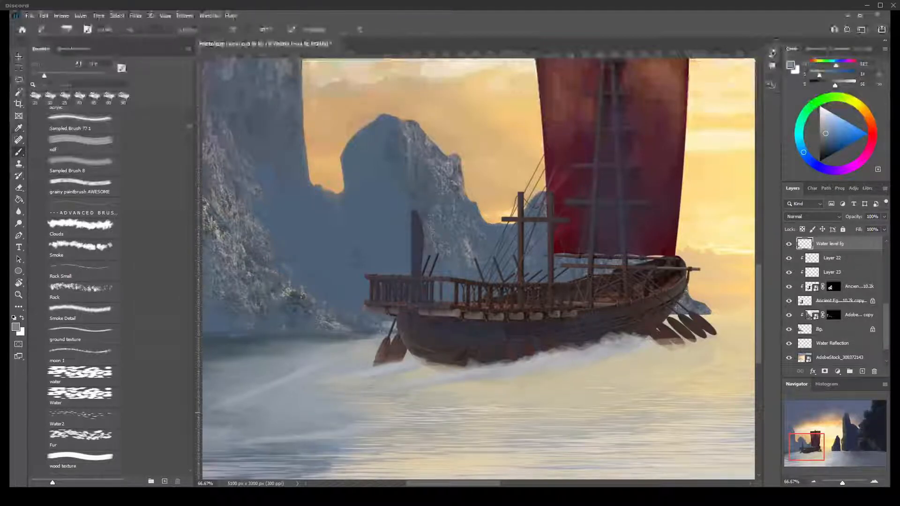
pyautogui.press(']')
pyautogui.click(424, 368)
pyautogui.moveTo(422, 368)
pyautogui.mouseDown()
pyautogui.moveTo(432, 366)
pyautogui.moveTo(402, 376)
pyautogui.moveTo(427, 377)
pyautogui.moveTo(400, 385)
pyautogui.moveTo(369, 378)
pyautogui.mouseUp()
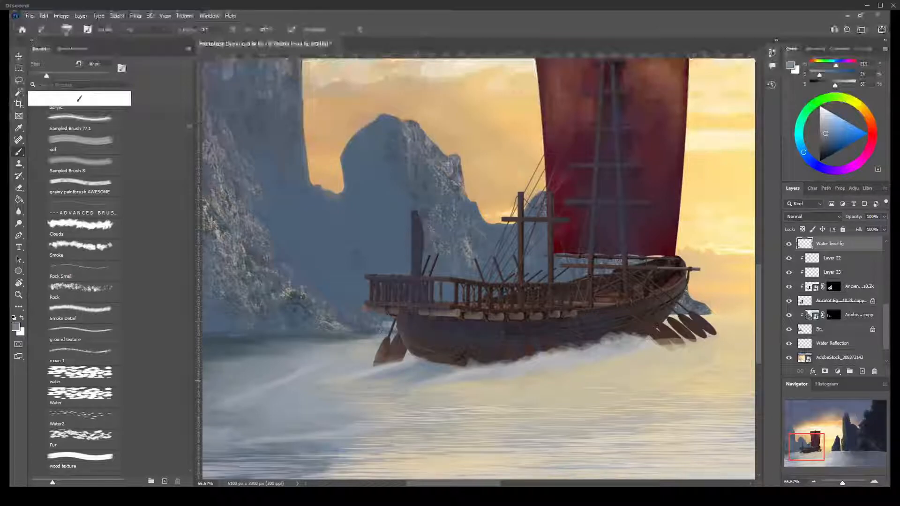
# - Sample a light grey from the foam and paint a splash against the hull's waterline near the stern, reducing the brush to 35 px
pyautogui.press('i')
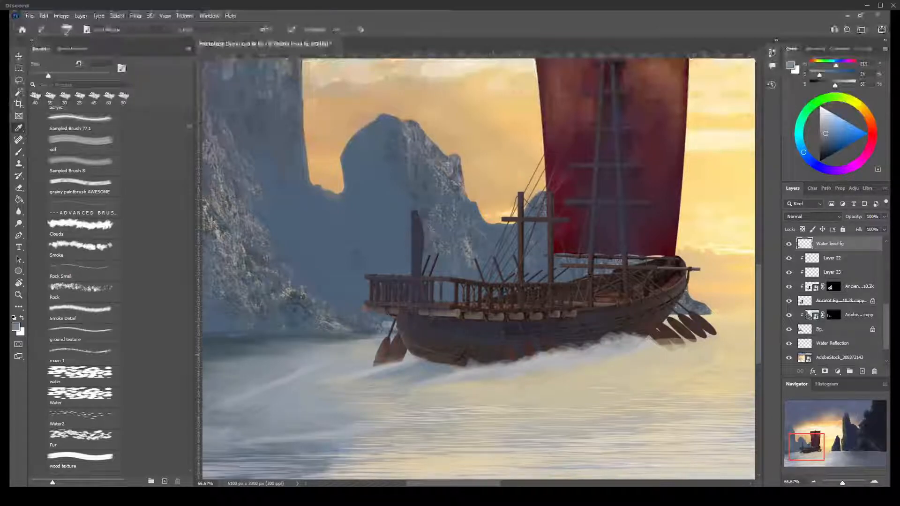
pyautogui.click(532, 361)
pyautogui.press('b')
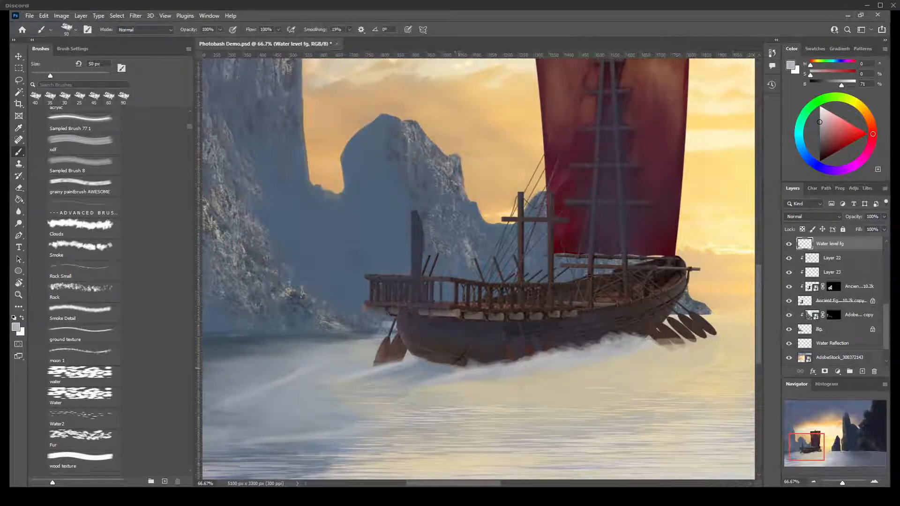
pyautogui.press('[')
pyautogui.moveTo(451, 362); pyautogui.dragTo(466, 367)
pyautogui.press('[')
pyautogui.press('[')
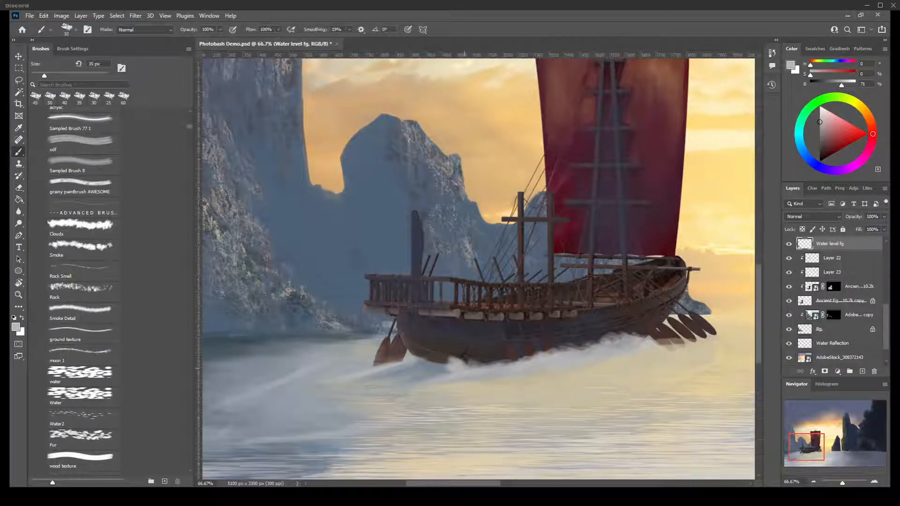
# - Extend the foam splashes along the rear waterline and streak them back past the oars, using a 25 px brush
pyautogui.press('[')
pyautogui.press('[')
pyautogui.press('[')
pyautogui.press('[')
pyautogui.press('[')
pyautogui.press(']')
pyautogui.press(']')
pyautogui.press(']')
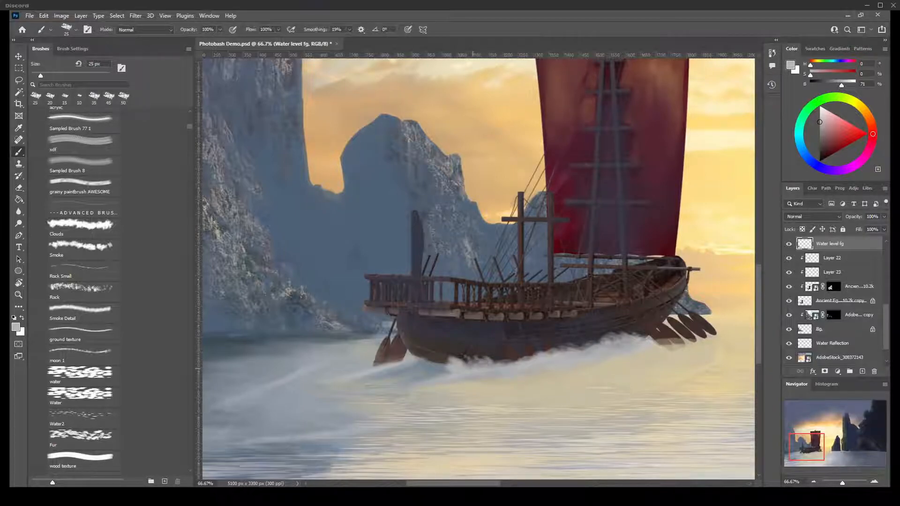
pyautogui.moveTo(482, 364); pyautogui.dragTo(496, 361)
pyautogui.moveTo(433, 368)
pyautogui.mouseDown()
pyautogui.moveTo(443, 367)
pyautogui.moveTo(417, 362)
pyautogui.moveTo(425, 352)
pyautogui.moveTo(434, 362)
pyautogui.moveTo(439, 349)
pyautogui.moveTo(442, 364)
pyautogui.moveTo(459, 356)
pyautogui.moveTo(367, 381)
pyautogui.mouseUp()
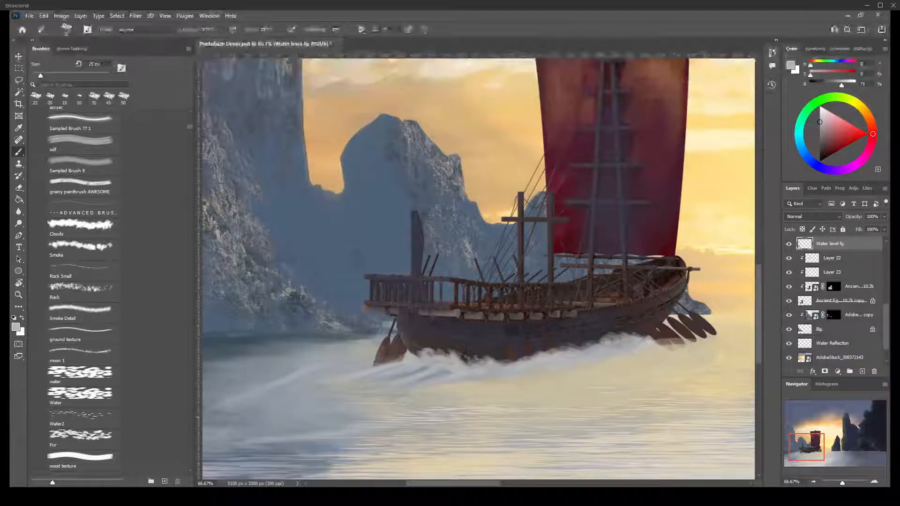
# - Sample the blue-grey water and paint over the wake streaks below the stern with a larger brush
pyautogui.press('i')
pyautogui.click(315, 448)
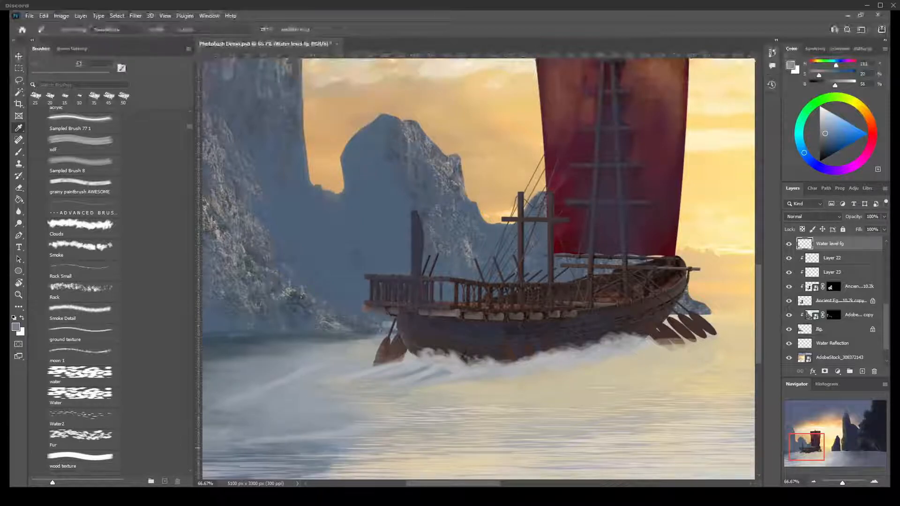
pyautogui.press('b')
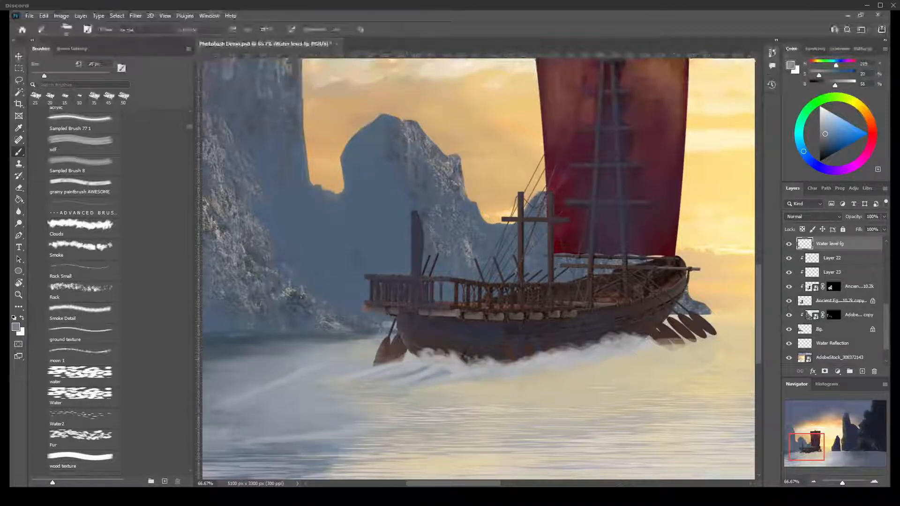
pyautogui.press(']')
pyautogui.moveTo(424, 366); pyautogui.dragTo(365, 383)
pyautogui.moveTo(434, 373)
pyautogui.mouseDown()
pyautogui.moveTo(349, 389)
pyautogui.moveTo(339, 379)
pyautogui.mouseUp()
pyautogui.press(']')
pyautogui.press(']')
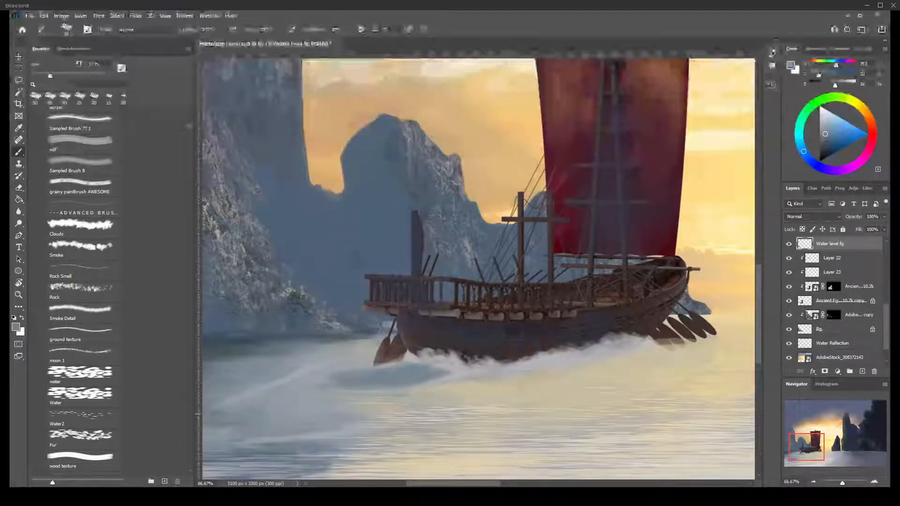
# - Sample the dark hull colour and paint a dark reflection on the water beneath the stern and oars
pyautogui.keyDown('alt'); pyautogui.click(577, 330); pyautogui.keyUp('alt')
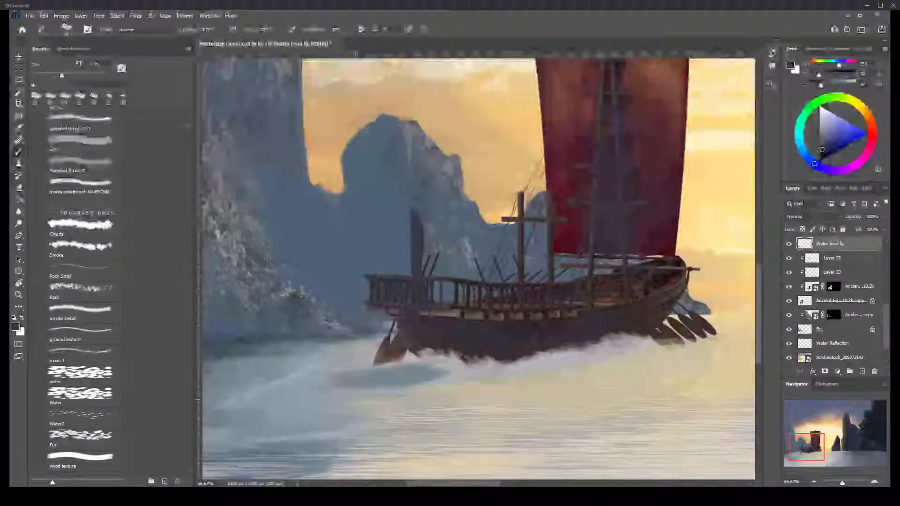
pyautogui.moveTo(328, 392); pyautogui.dragTo(362, 383)
pyautogui.moveTo(406, 366); pyautogui.dragTo(407, 357)
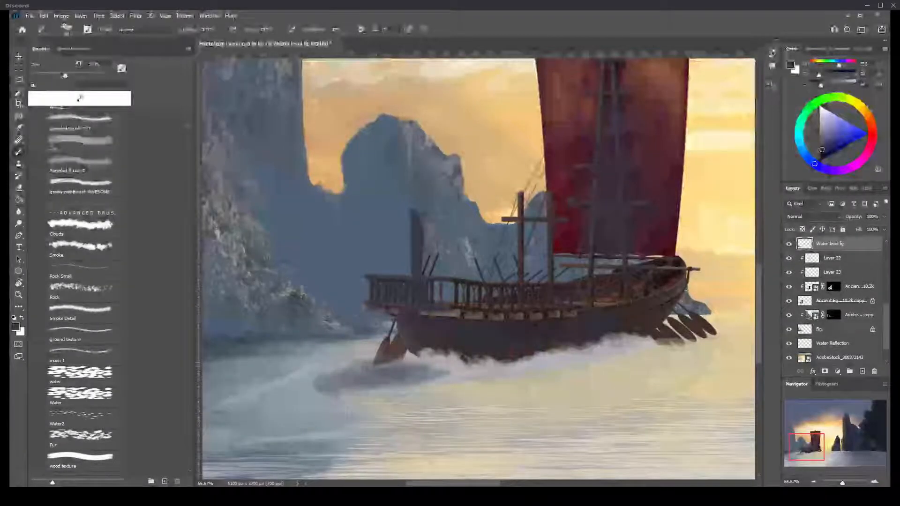
# - Extend the dark reflection under the hull and into the wake behind the stern, and sample the blue-grey water colour
pyautogui.moveTo(406, 368)
pyautogui.mouseDown()
pyautogui.moveTo(342, 373)
pyautogui.moveTo(459, 370)
pyautogui.moveTo(467, 374)
pyautogui.moveTo(441, 384)
pyautogui.moveTo(476, 380)
pyautogui.mouseUp()
pyautogui.moveTo(450, 386)
pyautogui.mouseDown()
pyautogui.moveTo(509, 374)
pyautogui.moveTo(474, 376)
pyautogui.mouseUp()
pyautogui.moveTo(373, 391); pyautogui.dragTo(448, 381)
pyautogui.moveTo(337, 396); pyautogui.dragTo(434, 384)
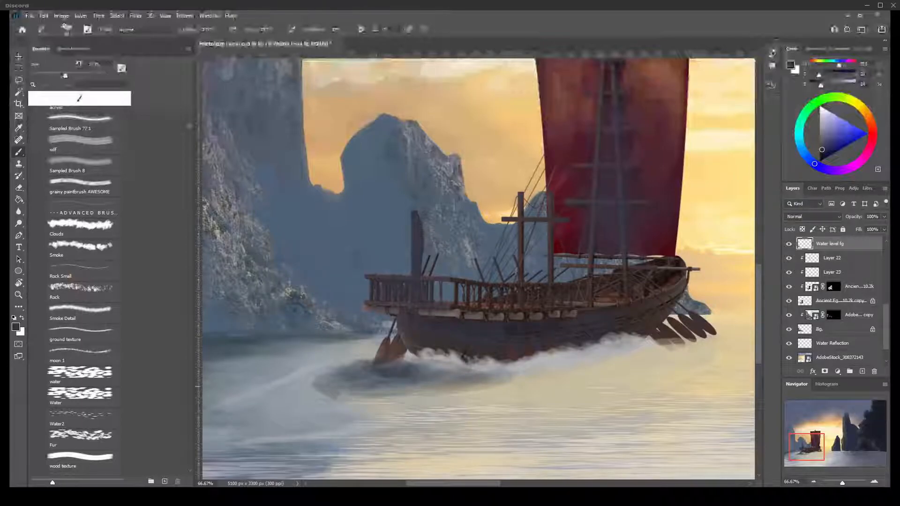
pyautogui.moveTo(300, 386)
pyautogui.mouseDown()
pyautogui.moveTo(319, 398)
pyautogui.moveTo(331, 390)
pyautogui.moveTo(320, 376)
pyautogui.moveTo(343, 370)
pyautogui.moveTo(272, 368)
pyautogui.moveTo(291, 398)
pyautogui.mouseUp()
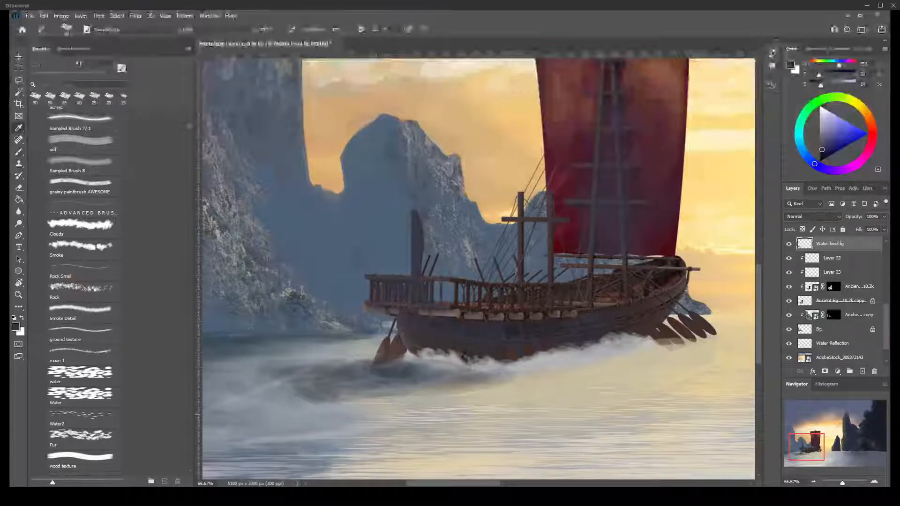
pyautogui.keyDown('alt'); pyautogui.click(260, 416); pyautogui.keyUp('alt')
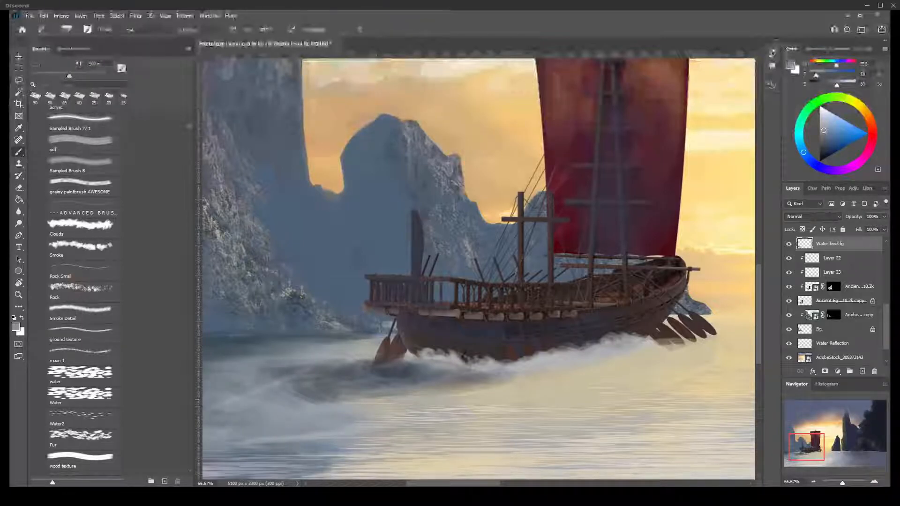
# - Paint blue-grey water over the wake behind the stern and beneath the hull to soften the dark reflection
pyautogui.moveTo(283, 376); pyautogui.dragTo(265, 367)
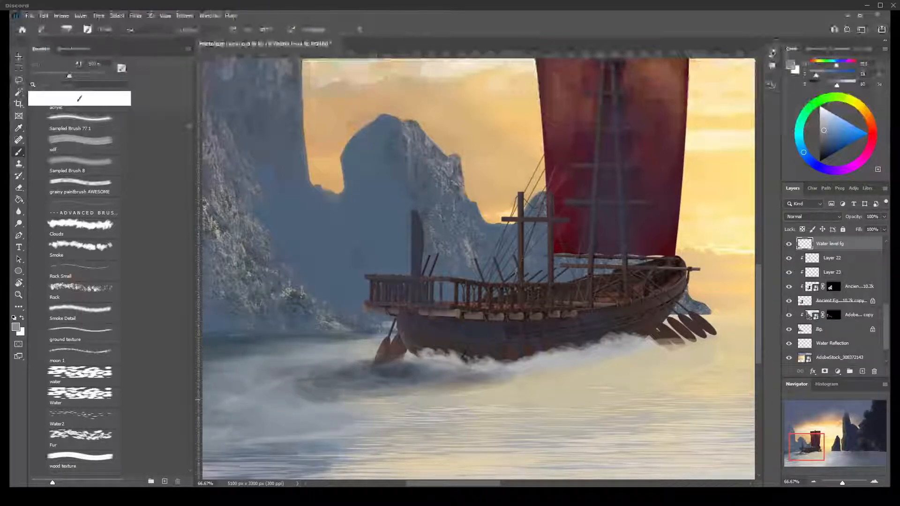
pyautogui.moveTo(305, 385); pyautogui.dragTo(341, 375)
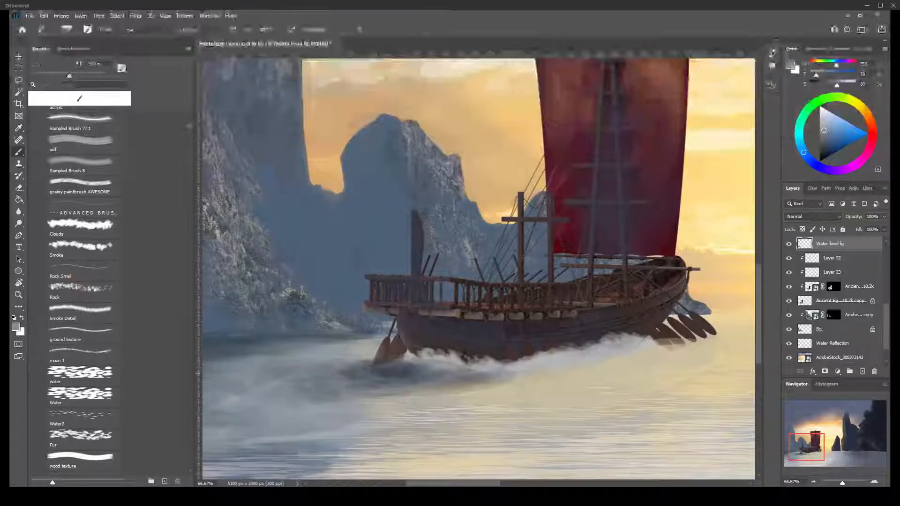
pyautogui.moveTo(416, 376); pyautogui.dragTo(464, 390)
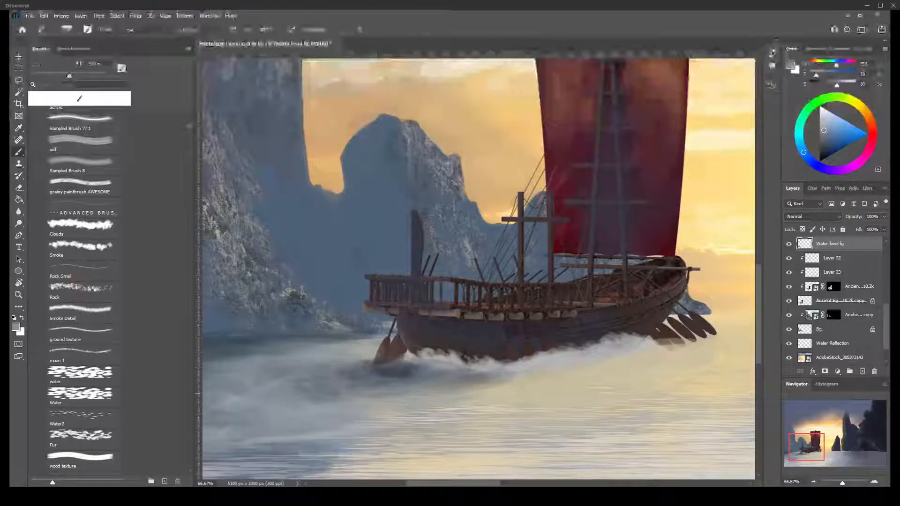
pyautogui.moveTo(378, 393); pyautogui.dragTo(378, 388)
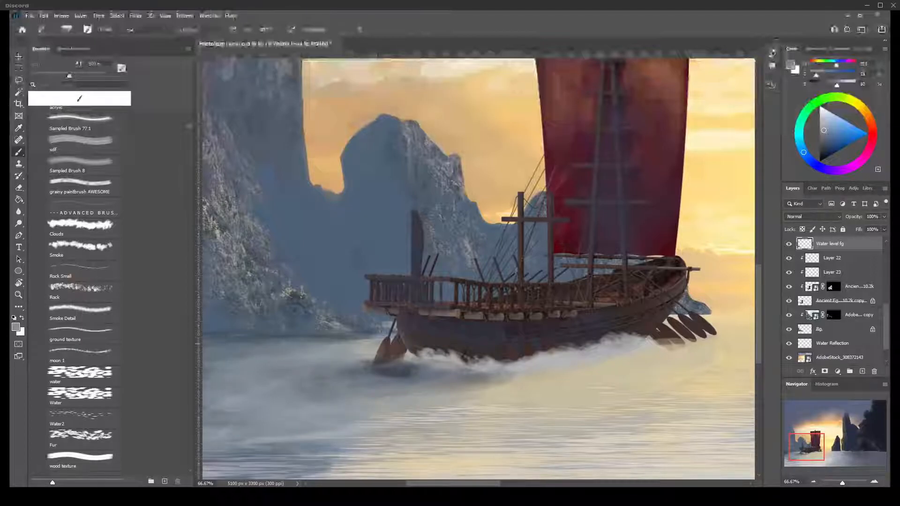
pyautogui.moveTo(199, 346)
pyautogui.mouseDown()
pyautogui.moveTo(235, 324)
pyautogui.moveTo(263, 324)
pyautogui.mouseUp()
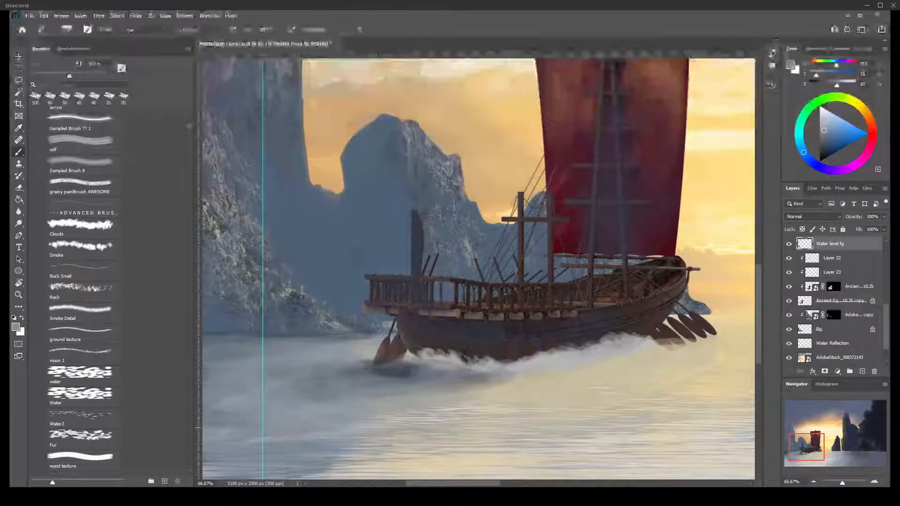
pyautogui.hotkey('ctrl', '-')
pyautogui.hotkey('ctrl', '-')
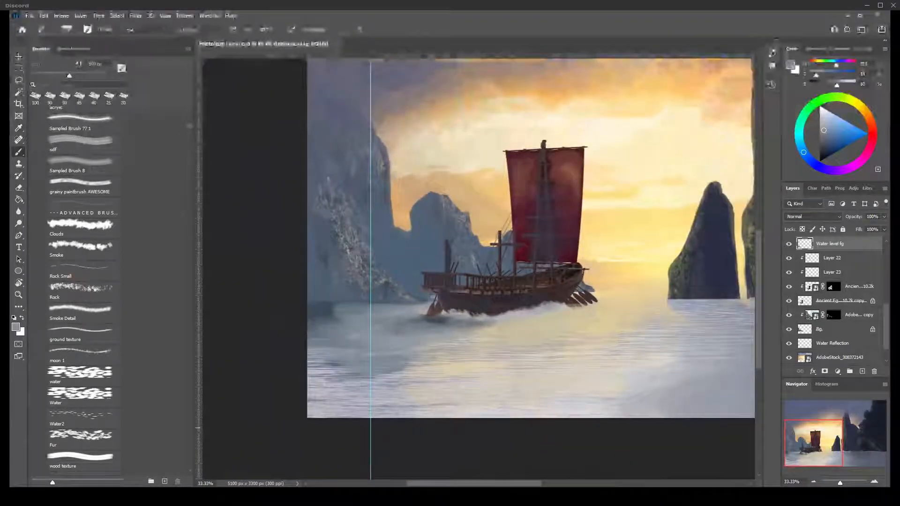
pyautogui.press('c')
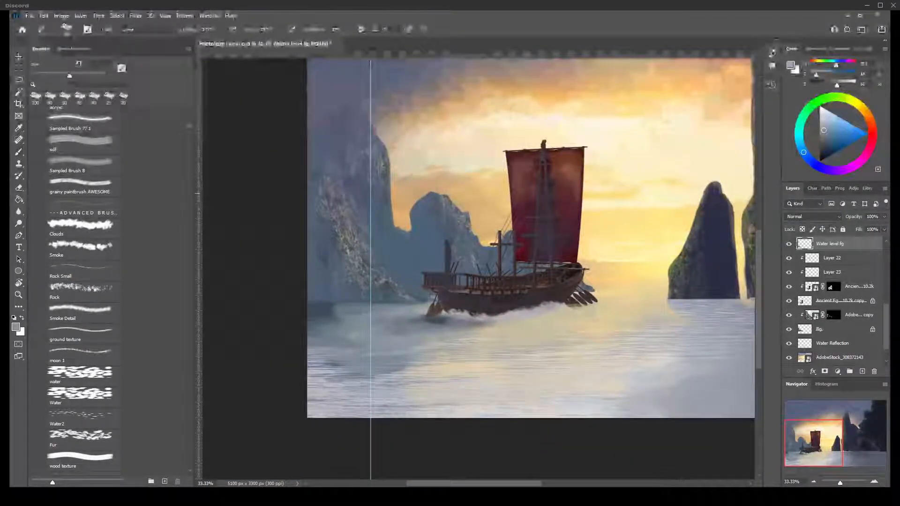
pyautogui.moveTo(370, 184); pyautogui.dragTo(191, 201)
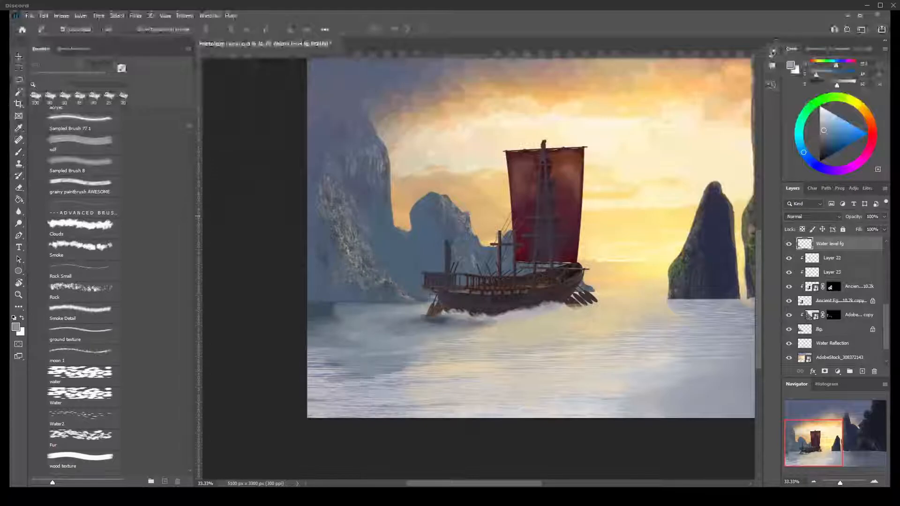
pyautogui.press('b')
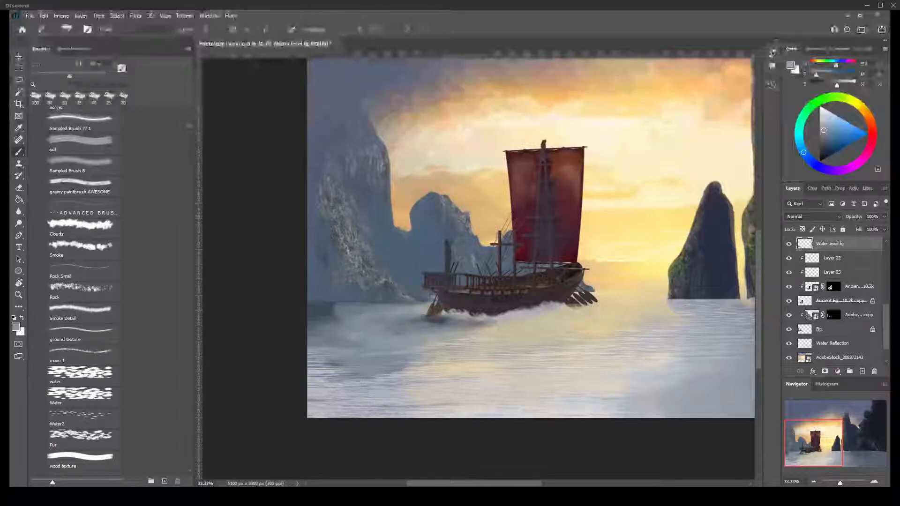
# - Sample a darker blue from the water and paint over the rippled water below the far-left cliffs with a larger brush
pyautogui.press(']')
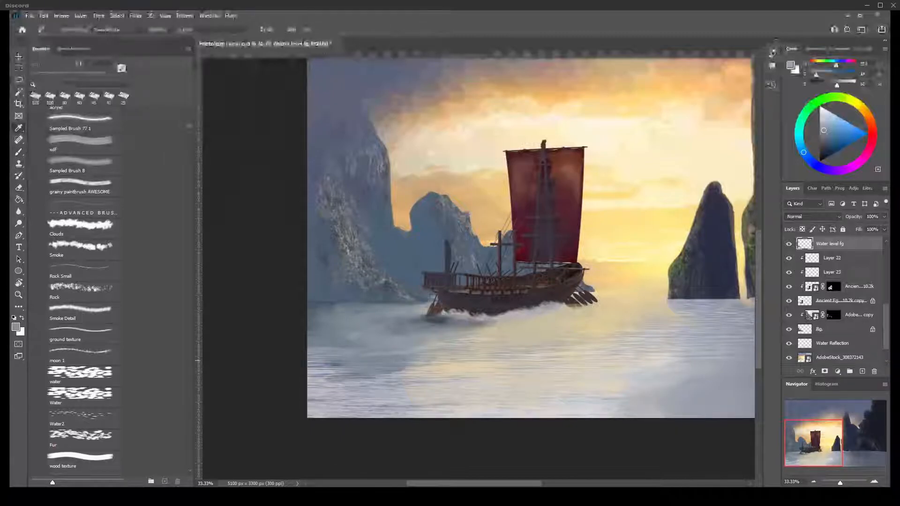
pyautogui.keyDown('alt'); pyautogui.click(333, 368); pyautogui.keyUp('alt')
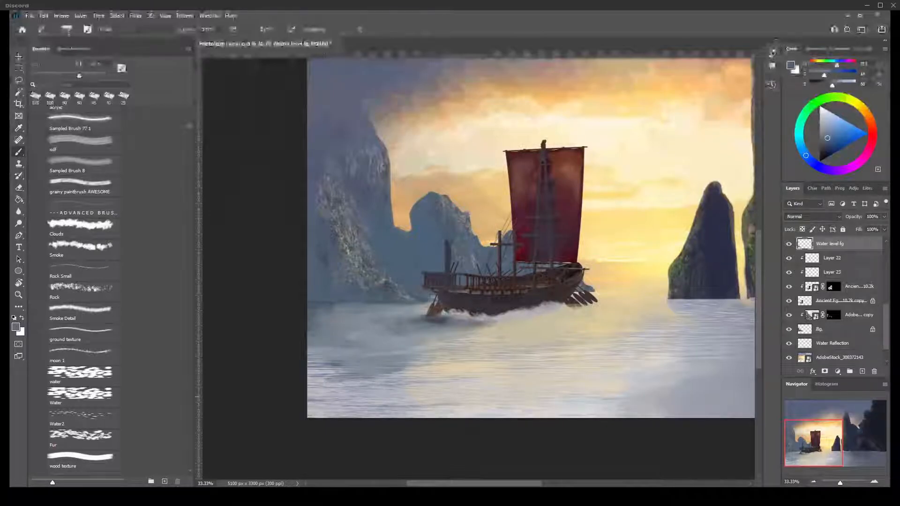
pyautogui.moveTo(325, 416)
pyautogui.mouseDown()
pyautogui.moveTo(311, 408)
pyautogui.moveTo(340, 413)
pyautogui.moveTo(314, 396)
pyautogui.moveTo(324, 411)
pyautogui.moveTo(357, 412)
pyautogui.mouseUp()
pyautogui.moveTo(312, 387)
pyautogui.mouseDown()
pyautogui.moveTo(385, 414)
pyautogui.moveTo(328, 395)
pyautogui.moveTo(310, 366)
pyautogui.mouseUp()
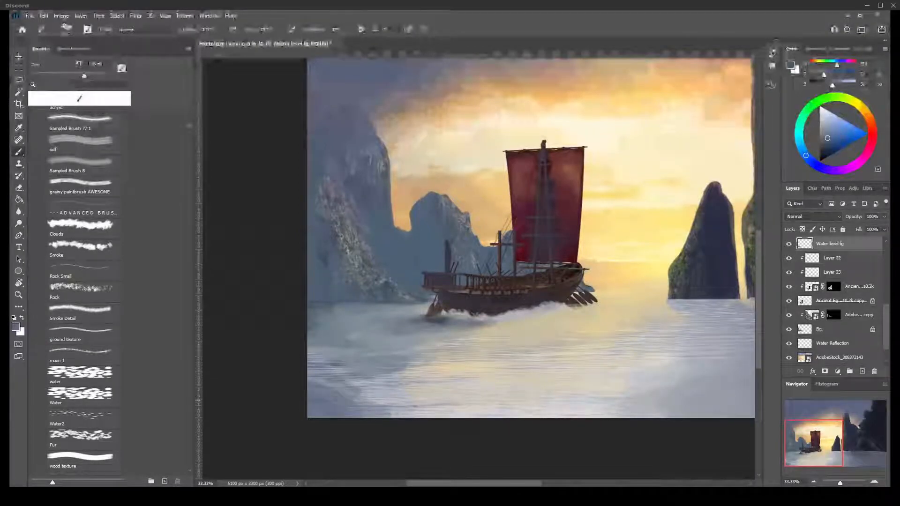
pyautogui.moveTo(380, 410)
pyautogui.mouseDown()
pyautogui.moveTo(310, 373)
pyautogui.moveTo(308, 346)
pyautogui.mouseUp()
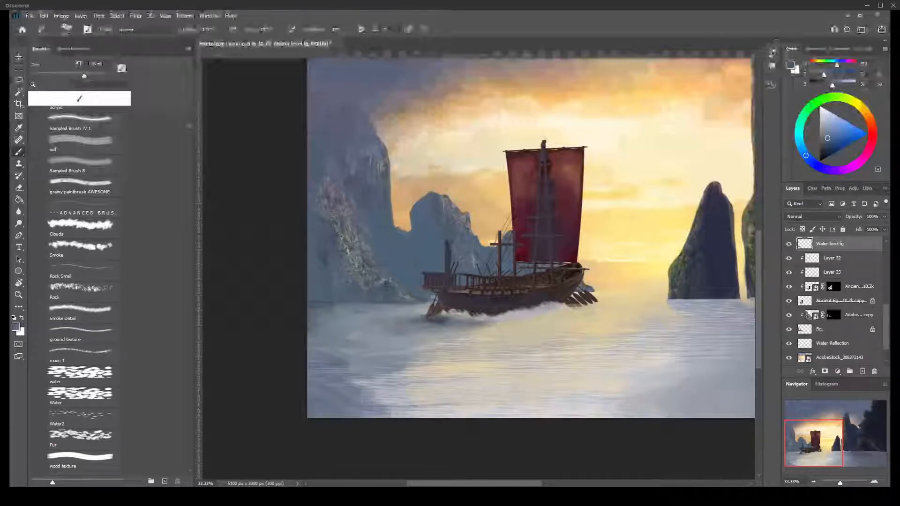
pyautogui.moveTo(371, 358); pyautogui.dragTo(337, 347)
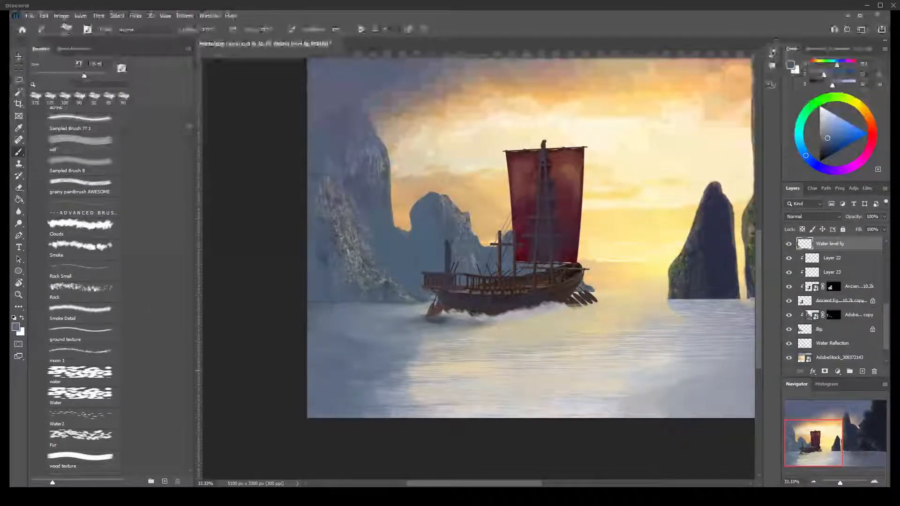
# - Paint blue-grey shadow along the bottom edge of the water and into the edge of the bright reflection with a 125 px brush
pyautogui.press(']')
pyautogui.press('[')
pyautogui.press('[')
pyautogui.press('[')
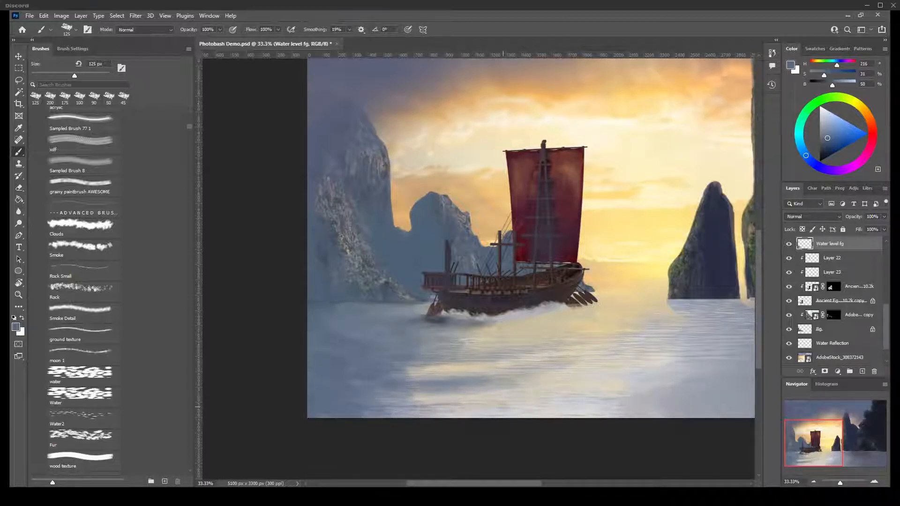
pyautogui.moveTo(484, 415)
pyautogui.mouseDown()
pyautogui.moveTo(439, 414)
pyautogui.moveTo(465, 407)
pyautogui.mouseUp()
pyautogui.moveTo(562, 406); pyautogui.dragTo(452, 407)
pyautogui.moveTo(530, 411); pyautogui.dragTo(517, 412)
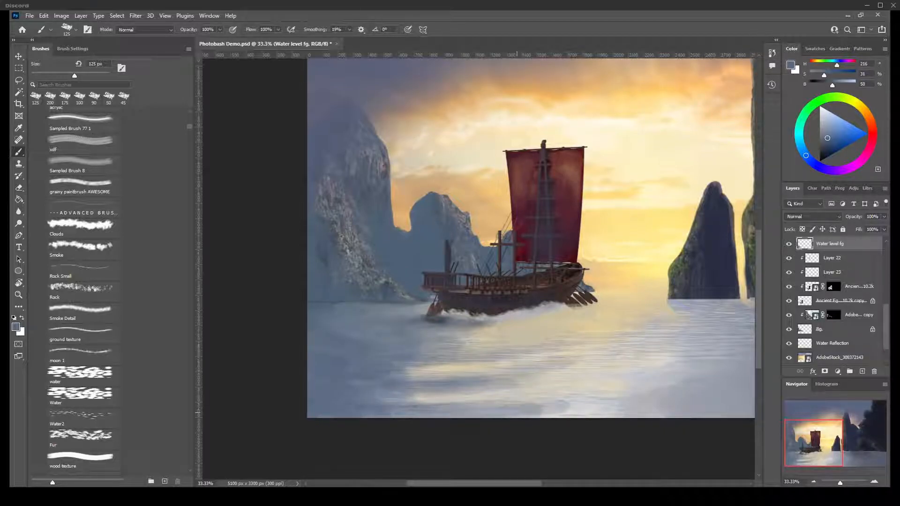
pyautogui.moveTo(573, 412)
pyautogui.mouseDown()
pyautogui.moveTo(530, 415)
pyautogui.moveTo(522, 397)
pyautogui.moveTo(584, 415)
pyautogui.moveTo(615, 400)
pyautogui.moveTo(592, 416)
pyautogui.mouseUp()
pyautogui.moveTo(655, 411); pyautogui.dragTo(570, 416)
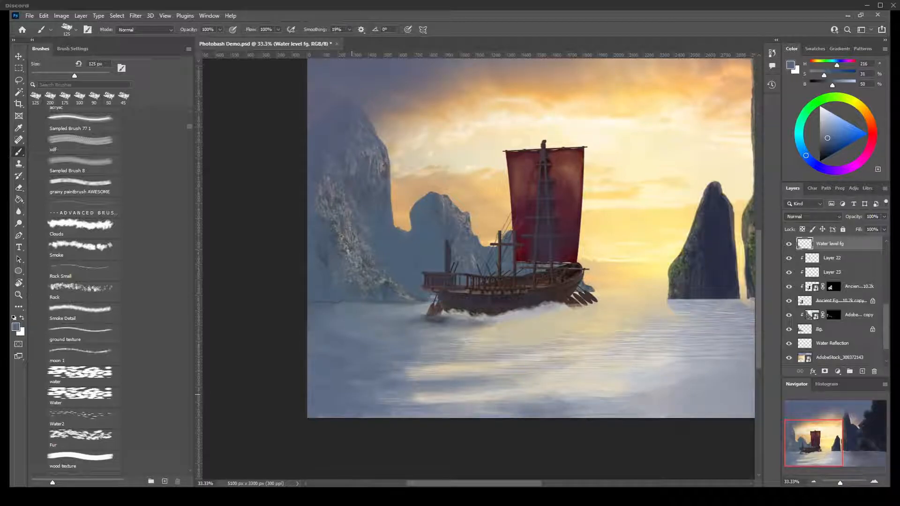
pyautogui.moveTo(407, 375); pyautogui.dragTo(464, 367)
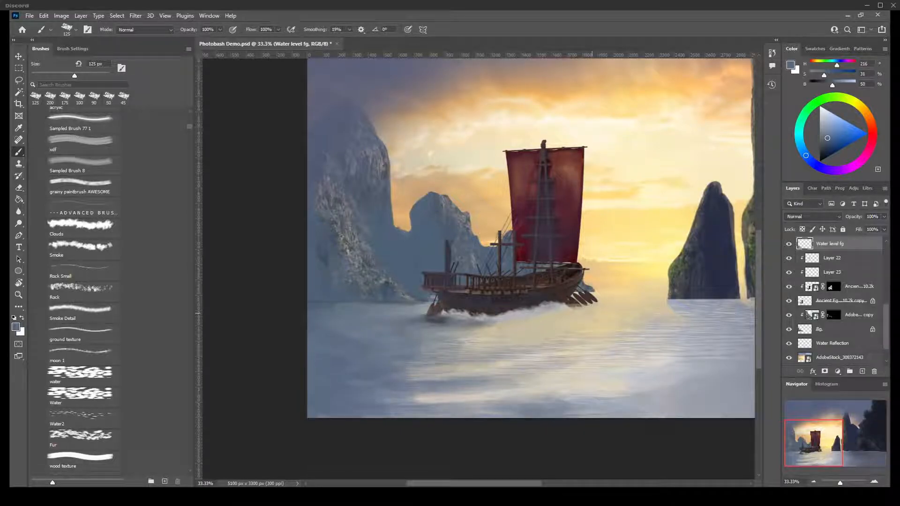
# - Paint thin blue-grey ripple streaks across the sunlit water below the ship, using brush sizes of 40 px and 70 px
pyautogui.press('[')
pyautogui.press('[')
pyautogui.press('[')
pyautogui.press('[')
pyautogui.press('[')
pyautogui.press('[')
pyautogui.press('[')
pyautogui.press('[')
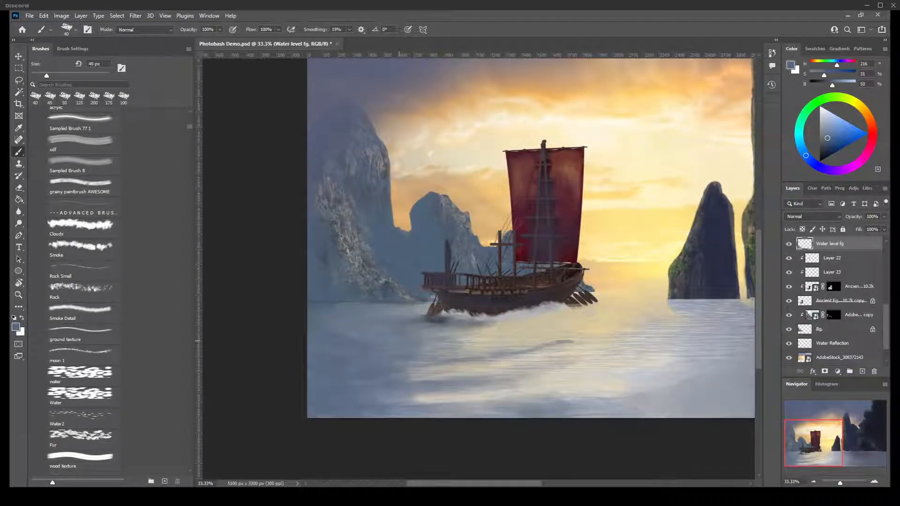
pyautogui.press(']')
pyautogui.press(']')
pyautogui.press(']')
pyautogui.press(']')
pyautogui.press(']')
pyautogui.press(']')
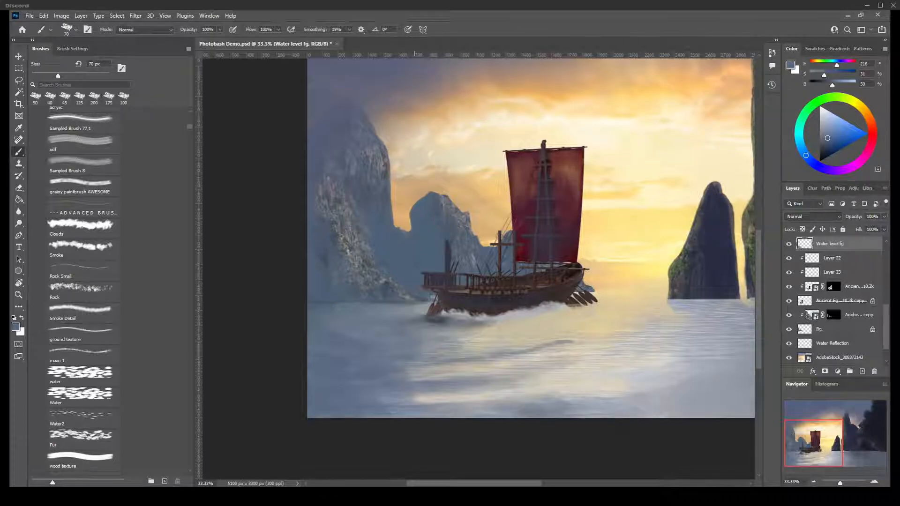
pyautogui.click(453, 352)
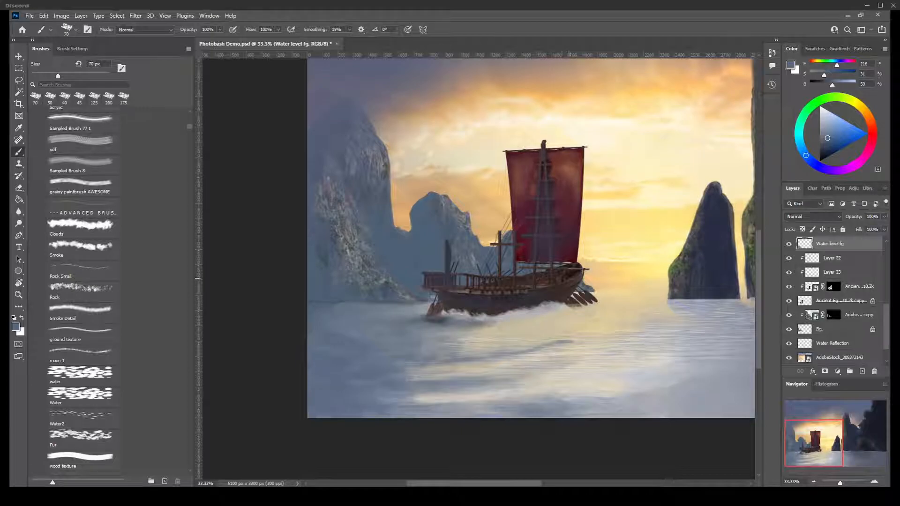
# - Sample the warm light water colour and paint over the submerged ends of the bow oars with a 40 px brush
pyautogui.press('i')
pyautogui.click(567, 311)
pyautogui.press('b')
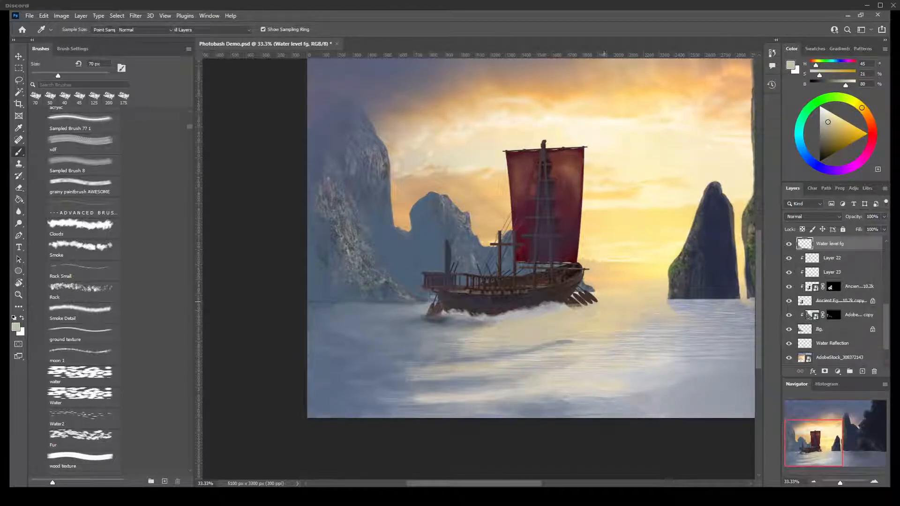
pyautogui.press('[')
pyautogui.press('[')
pyautogui.press('[')
pyautogui.moveTo(586, 306); pyautogui.dragTo(567, 302)
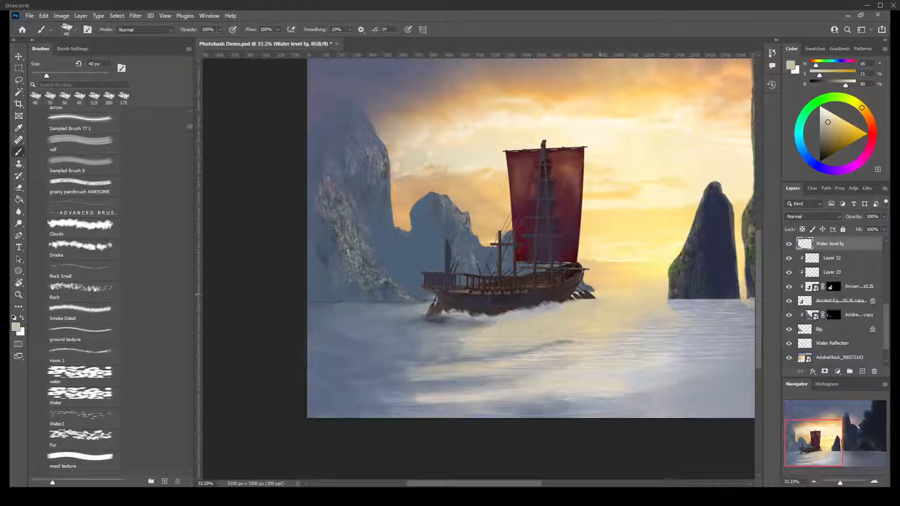
# - Sample the grey foam colour and dab foam where the bow and oars meet the water with a 50 px brush
pyautogui.keyDown('alt'); pyautogui.click(568, 305); pyautogui.keyUp('alt')
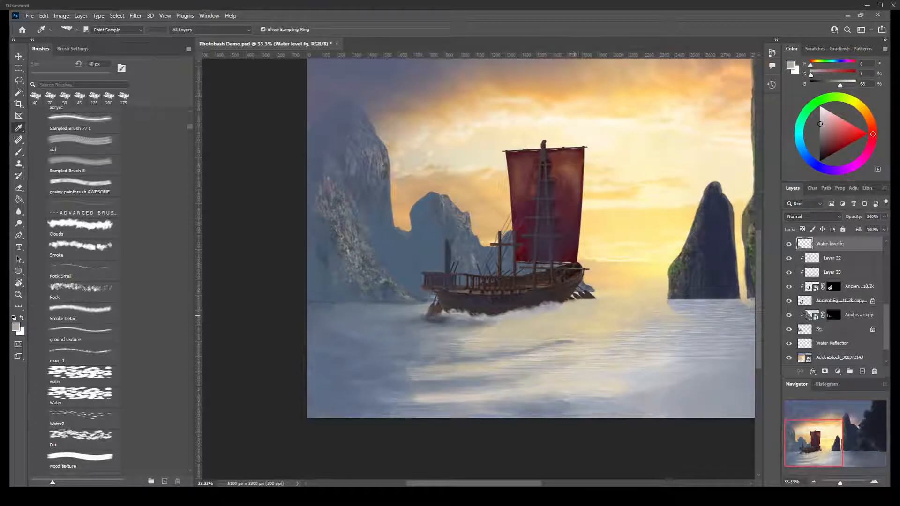
pyautogui.press(']')
pyautogui.press(']')
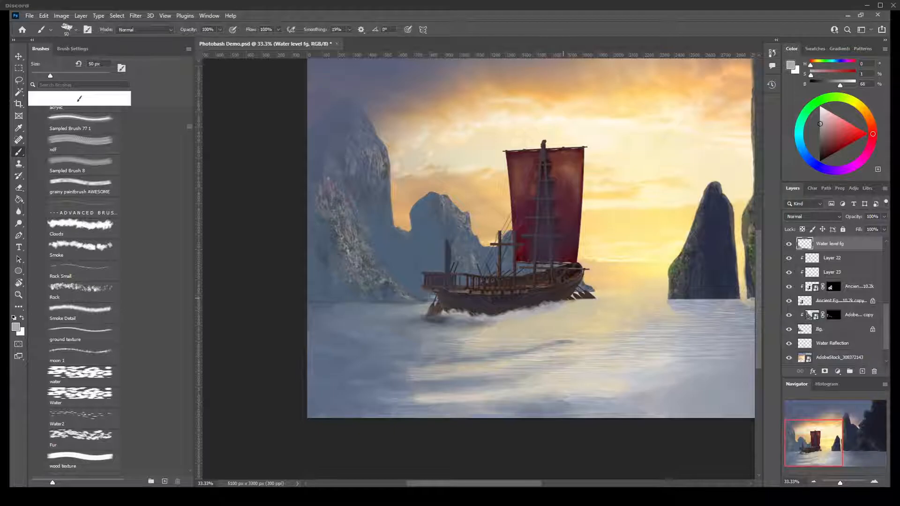
pyautogui.moveTo(567, 302); pyautogui.dragTo(571, 300)
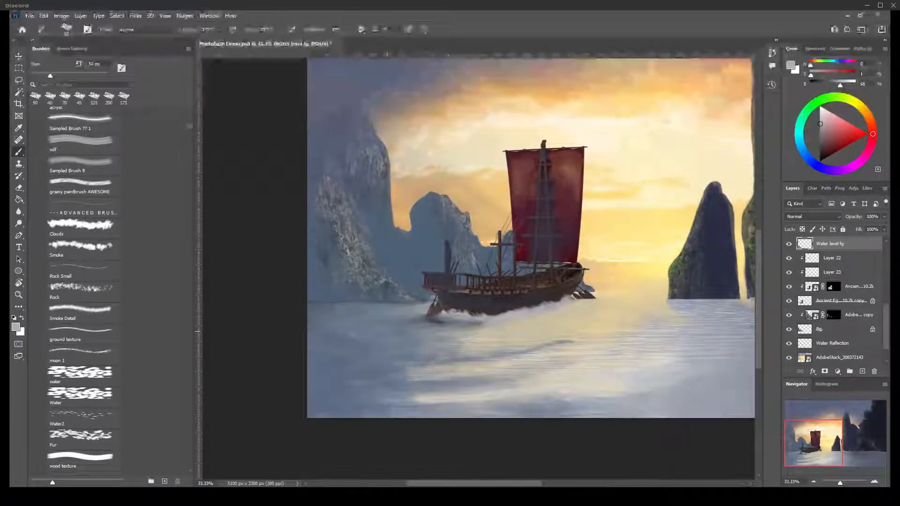
# - Paint near-white ripple highlights across the sunlit water below the ship with the water brush at 125 px
pyautogui.click(84, 376)
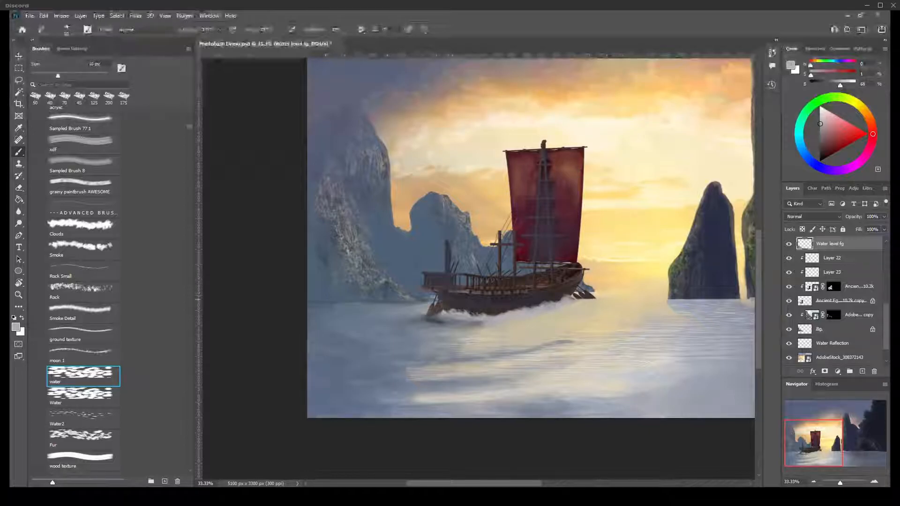
pyautogui.press('i')
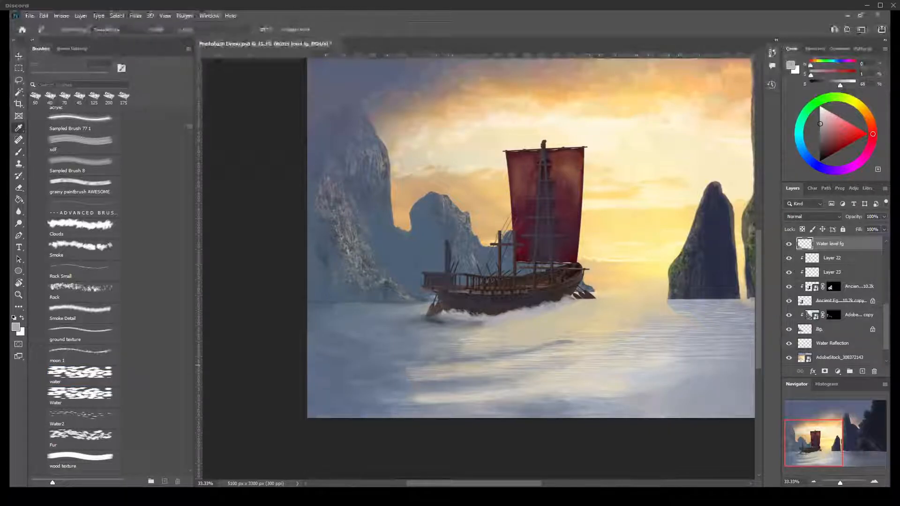
pyautogui.moveTo(695, 352); pyautogui.dragTo(701, 352)
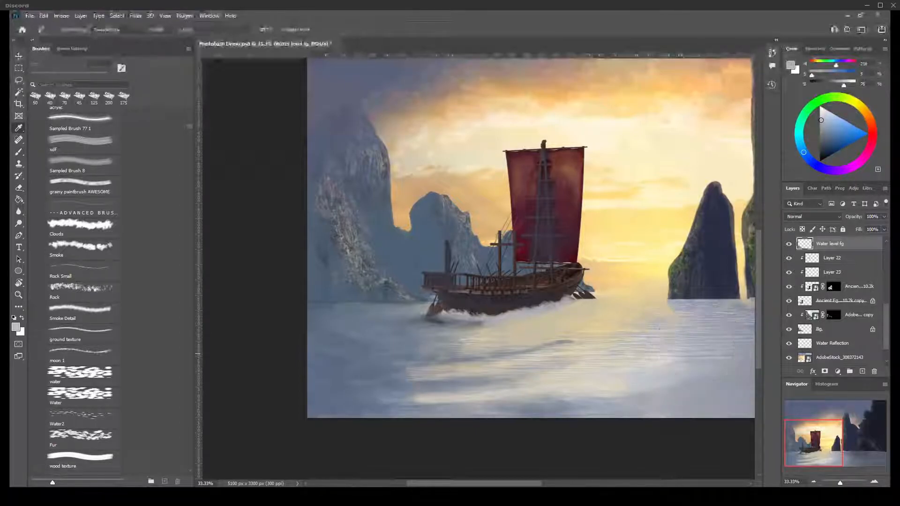
pyautogui.press('b')
pyautogui.press(']')
pyautogui.press(']')
pyautogui.press(']')
pyautogui.press(']')
pyautogui.press(']')
pyautogui.press(']')
pyautogui.press(']')
pyautogui.press(']')
pyautogui.press(']')
pyautogui.press(']')
pyautogui.press(']')
pyautogui.press(']')
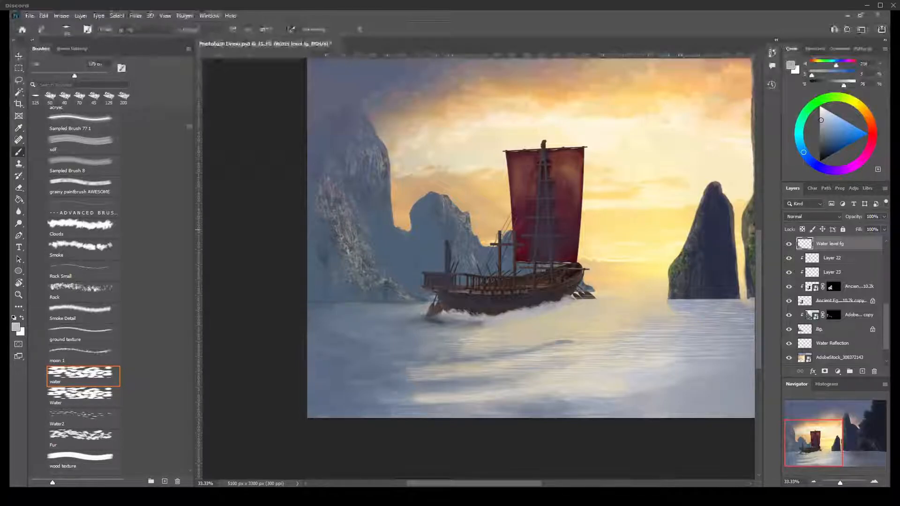
pyautogui.click(820, 109)
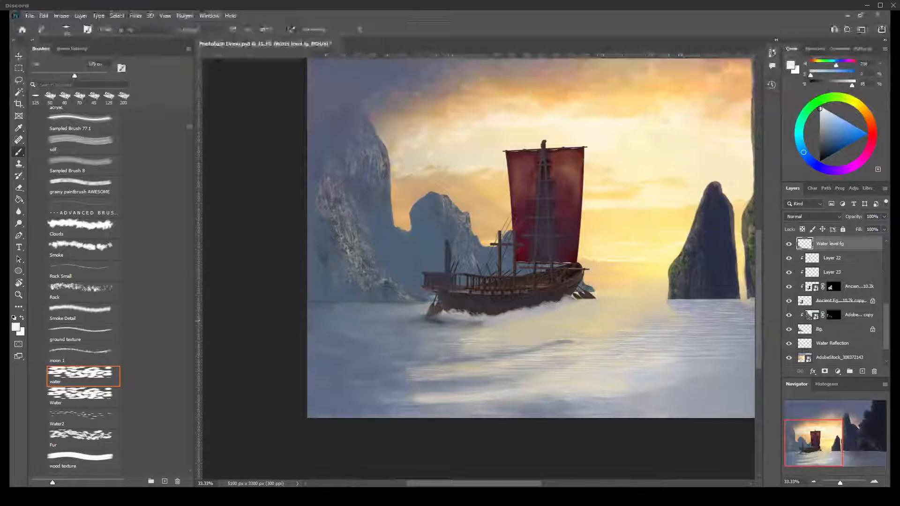
pyautogui.moveTo(615, 321)
pyautogui.mouseDown()
pyautogui.moveTo(653, 323)
pyautogui.moveTo(453, 353)
pyautogui.mouseUp()
pyautogui.moveTo(570, 372)
pyautogui.mouseDown()
pyautogui.moveTo(518, 388)
pyautogui.moveTo(465, 377)
pyautogui.moveTo(431, 385)
pyautogui.mouseUp()
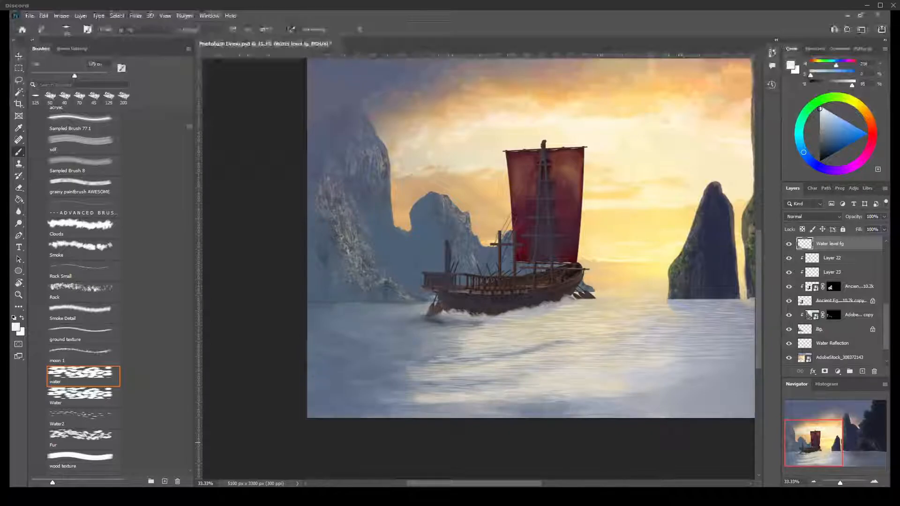
# - Examine the water highlights around the ship against the whole composition
pyautogui.hotkey('ctrl', '-')
pyautogui.hotkey('ctrl', '-')
pyautogui.hotkey('ctrl', '-')
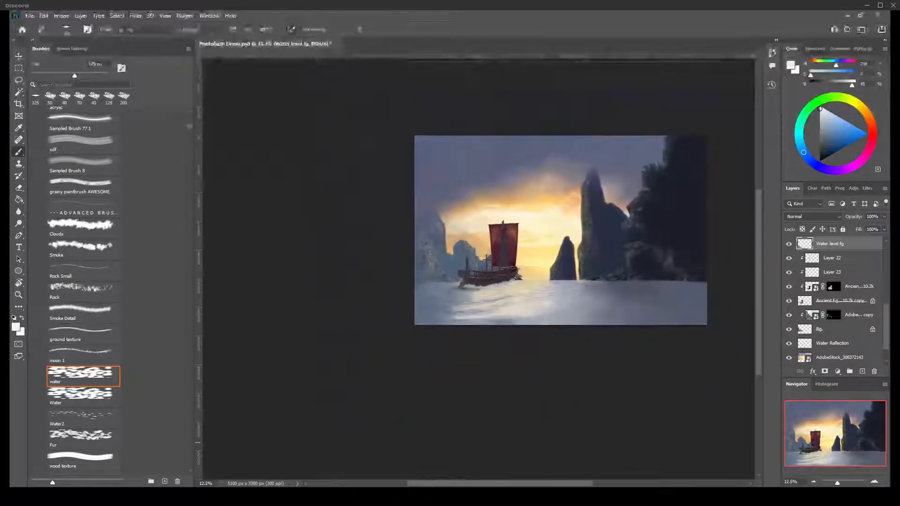
pyautogui.hotkey('ctrl', '+')
pyautogui.hotkey('ctrl', '+')
pyautogui.hotkey('ctrl', '+')
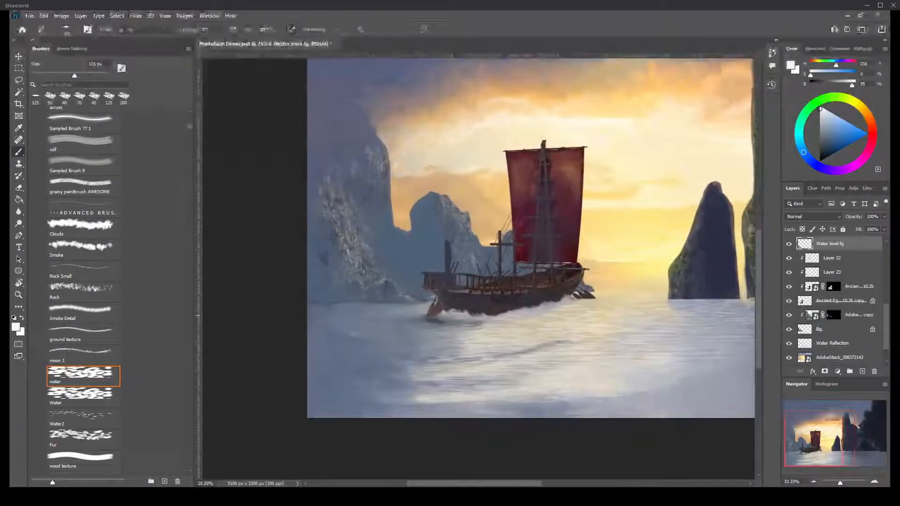
pyautogui.hotkey('ctrl', '-')
pyautogui.hotkey('ctrl', '-')
pyautogui.hotkey('ctrl', '-')
pyautogui.hotkey('ctrl', '-')
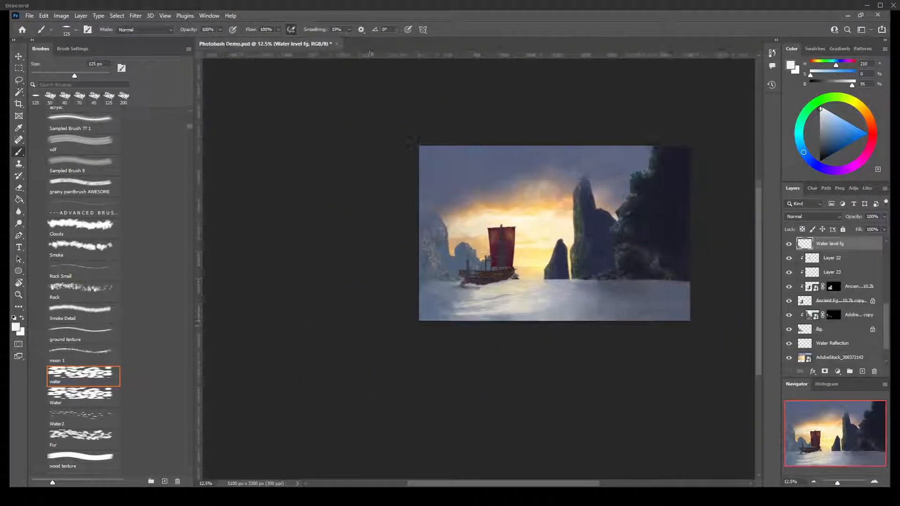
# - Choose the Rock brush at 400 px and sample the dark blue-black colour of the shadowed cliff
pyautogui.hotkey('ctrl', '+')
pyautogui.hotkey('ctrl', '+')
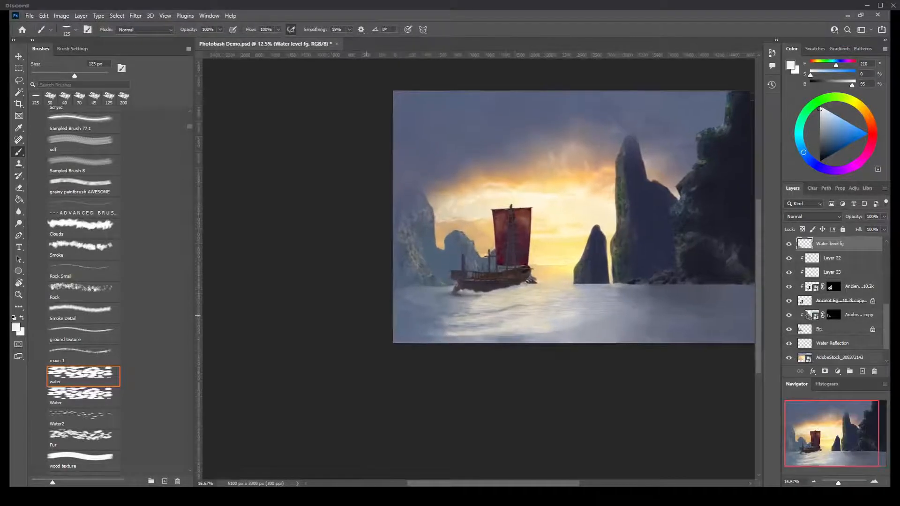
pyautogui.moveTo(462, 257)
pyautogui.mouseDown()
pyautogui.moveTo(381, 315)
pyautogui.moveTo(350, 322)
pyautogui.mouseUp()
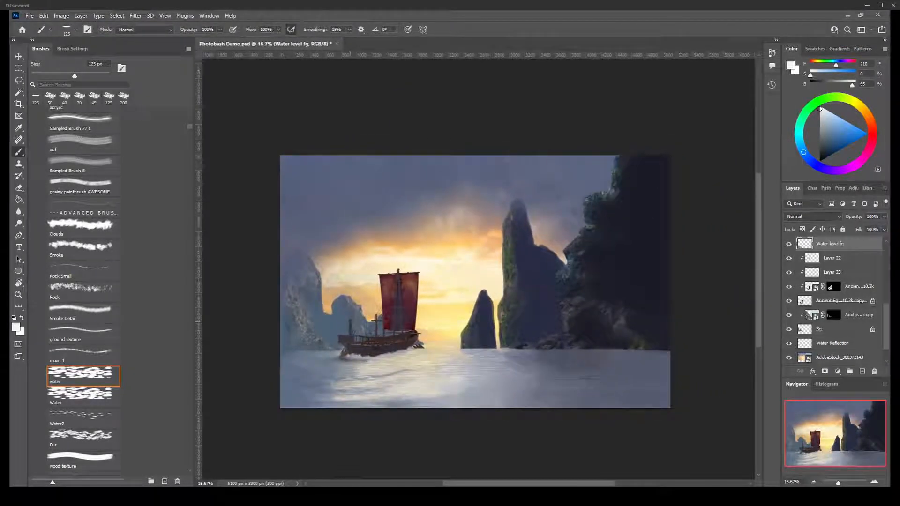
pyautogui.click(83, 271)
pyautogui.click(83, 292)
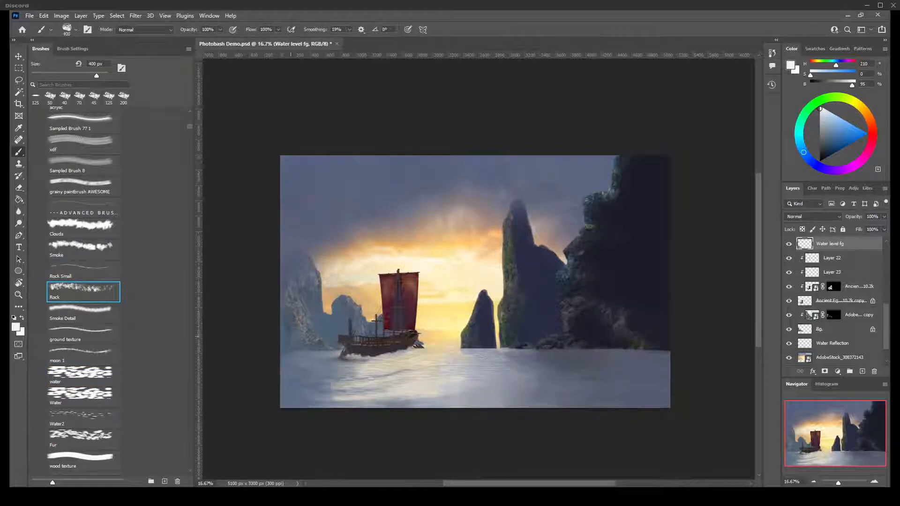
pyautogui.press('i')
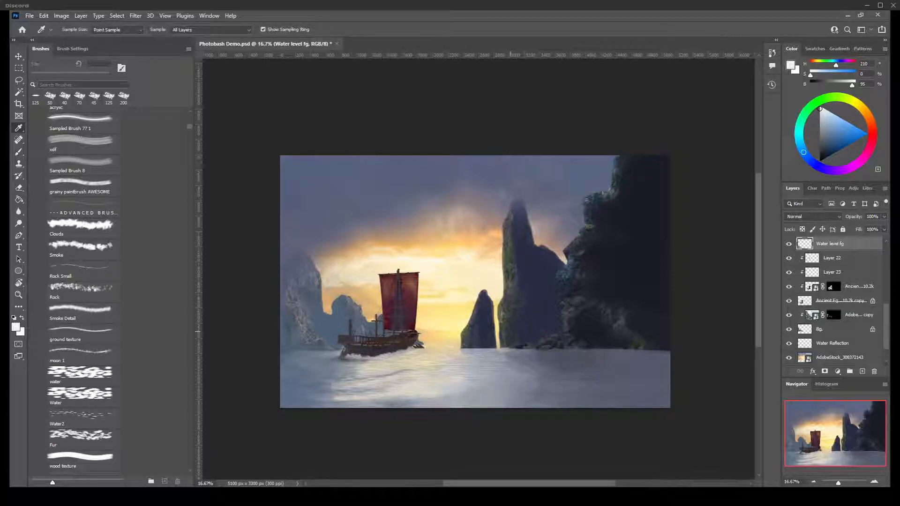
pyautogui.click(633, 322)
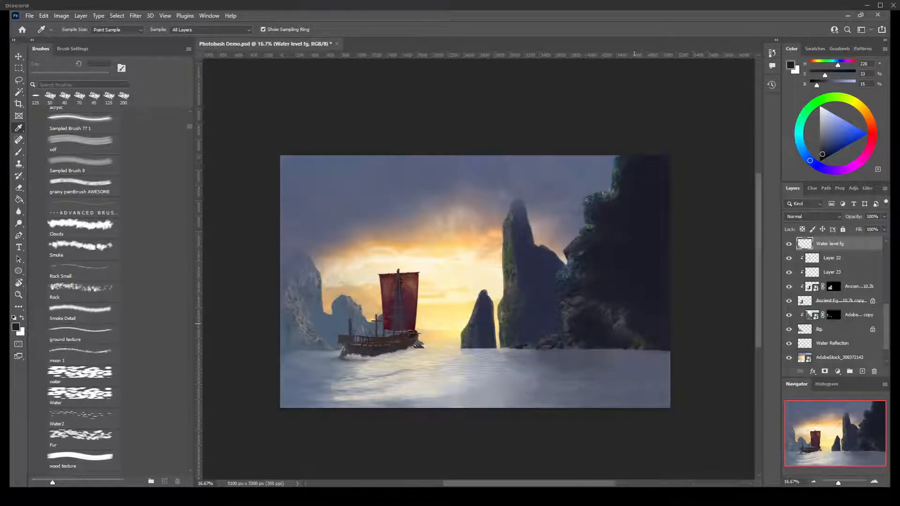
pyautogui.press('b')
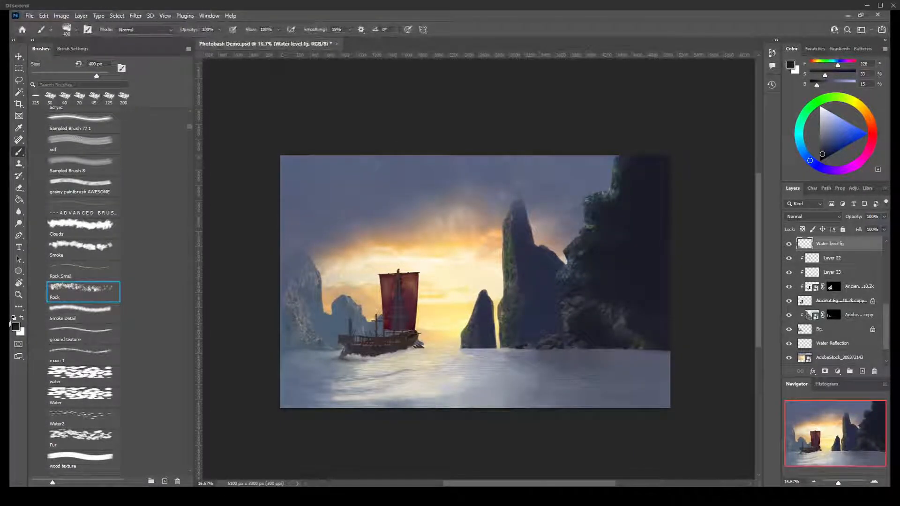
# - Add an empty layer above Layer 20 copy and another one clipped directly above Layer 20
pyautogui.scroll(2, 835, 300)
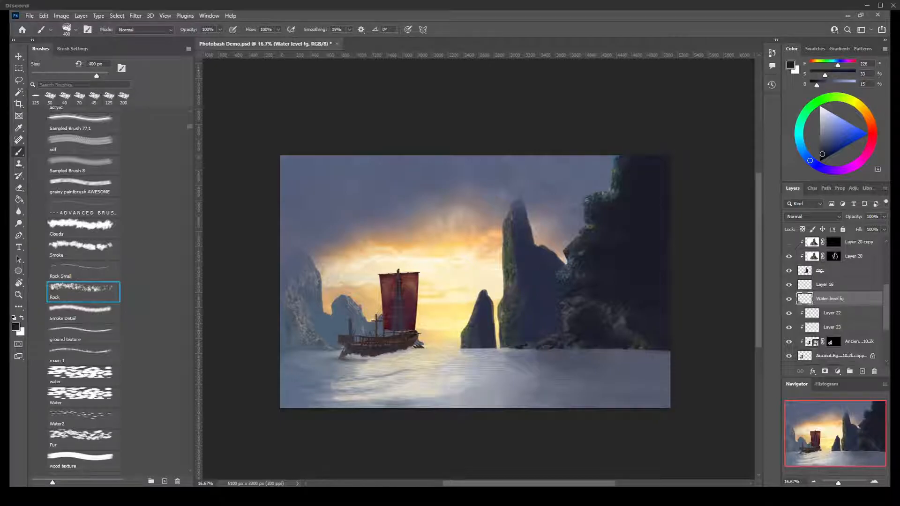
pyautogui.click(834, 256)
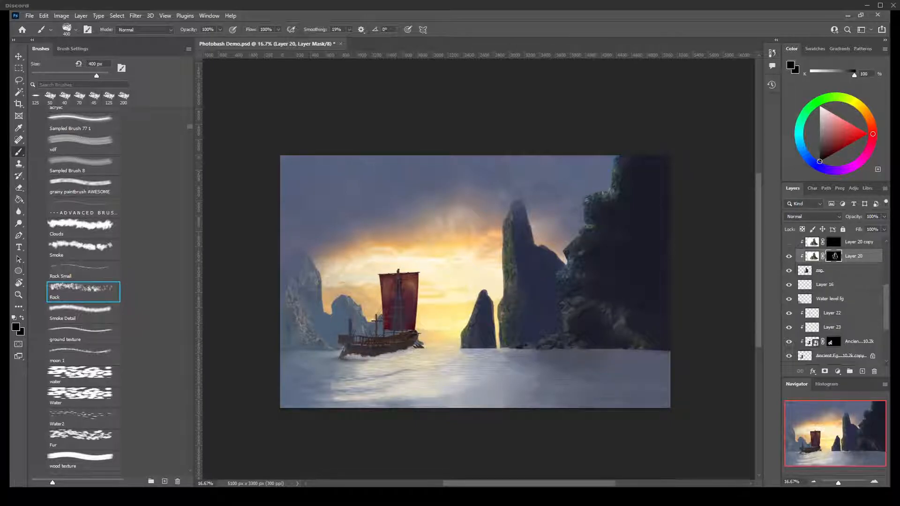
pyautogui.scroll(4, 834, 300)
pyautogui.click(833, 294)
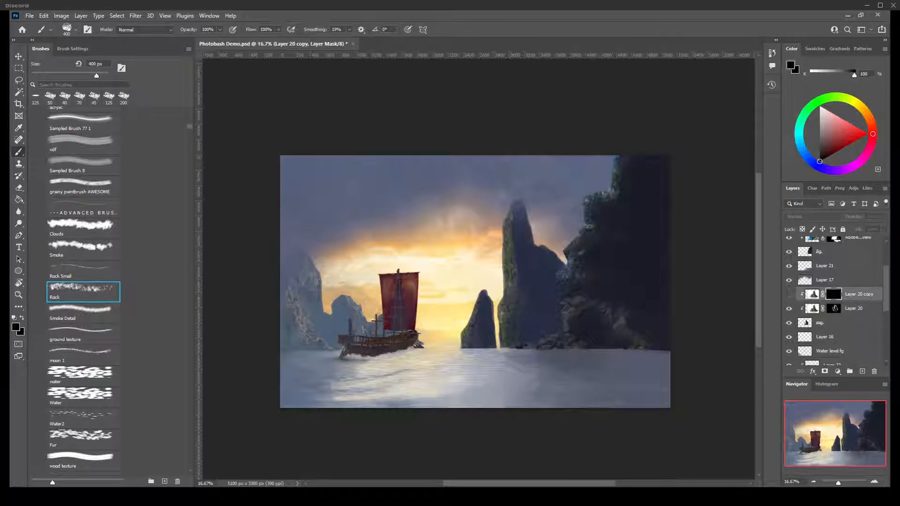
pyautogui.click(862, 372)
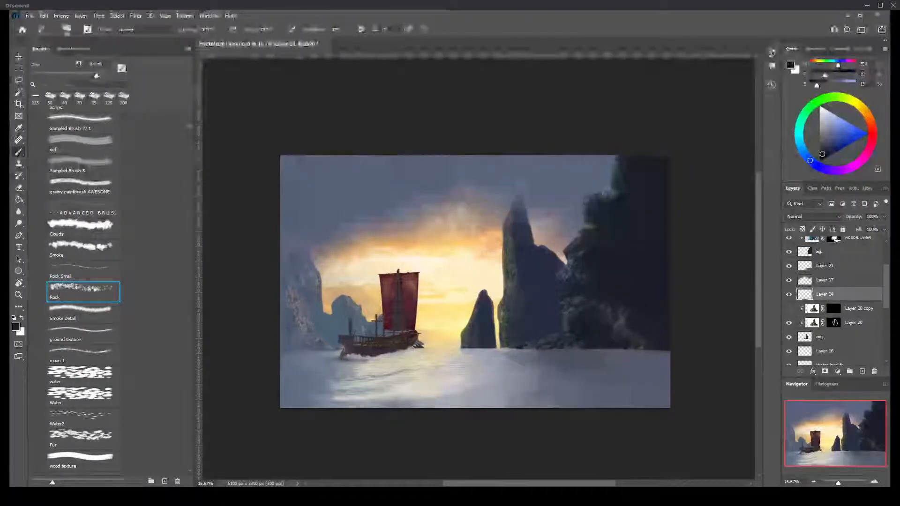
pyautogui.click(854, 322)
pyautogui.click(862, 371)
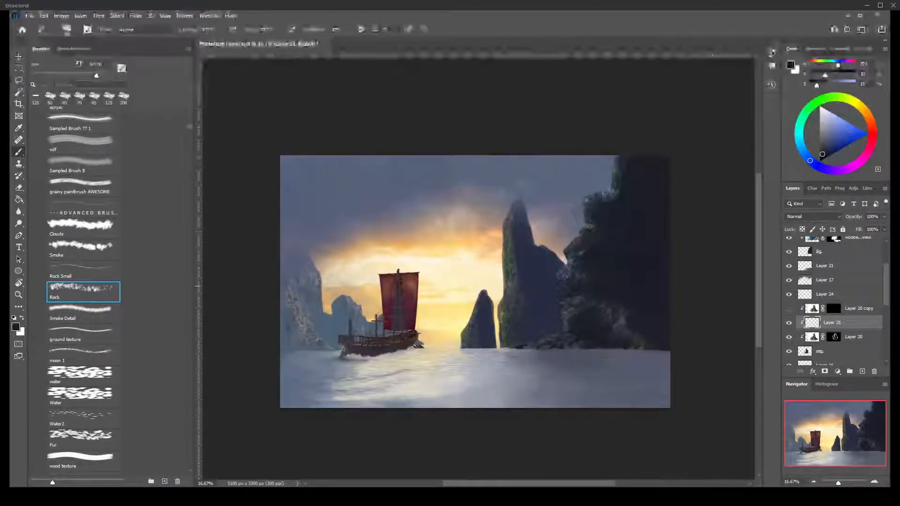
# - Try the Rock brush at 125 px and 175 px for shading the rocks
pyautogui.press('[')
pyautogui.press('[')
pyautogui.press('[')
pyautogui.press('[')
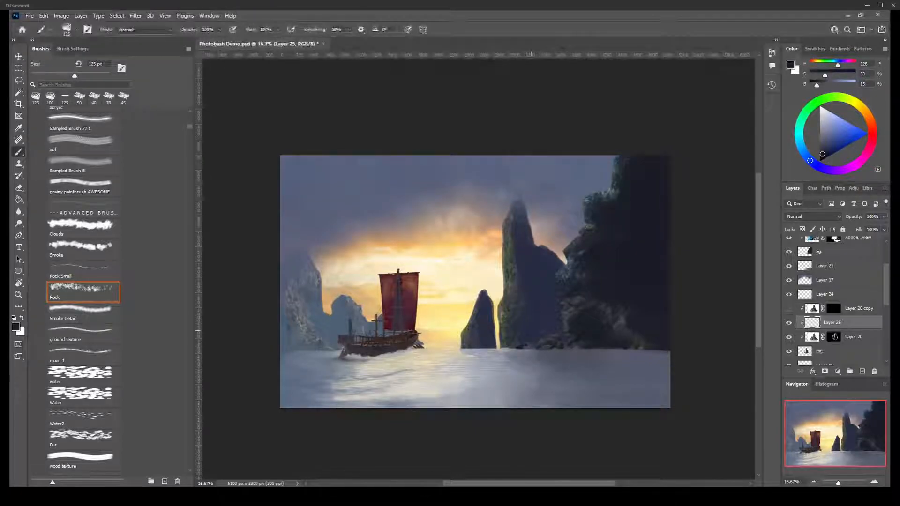
pyautogui.press(']')
pyautogui.press(']')
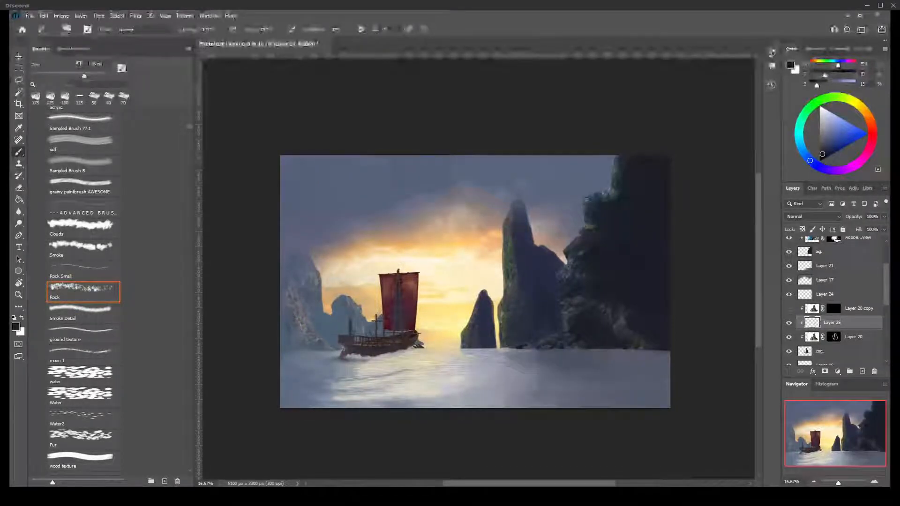
# - Search the brush library for "sample", choose Sampled Brush 4 6, and clear the search
pyautogui.scroll(1, 83, 291)
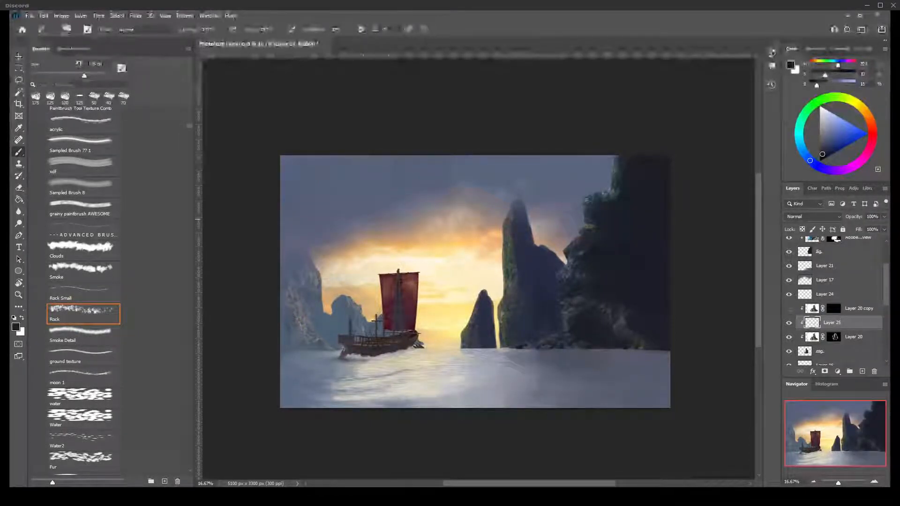
pyautogui.scroll(5, 83, 291)
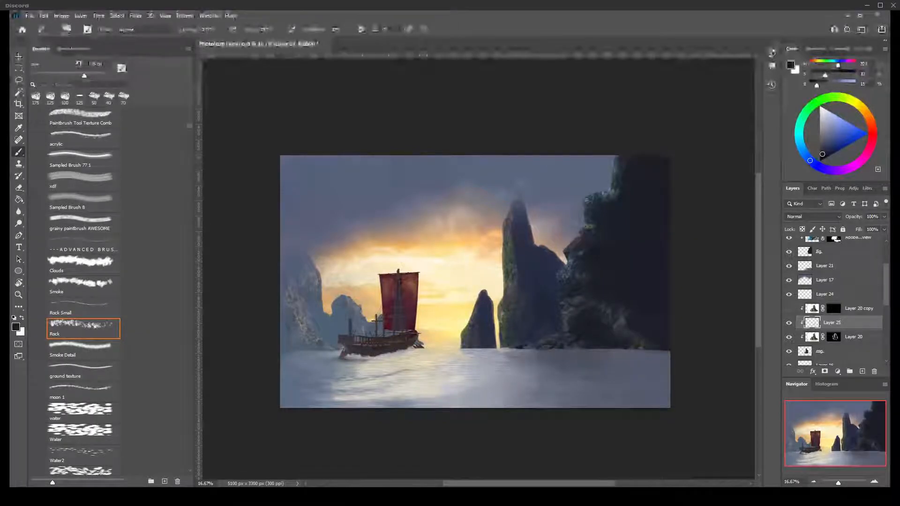
pyautogui.scroll(5, 83, 290)
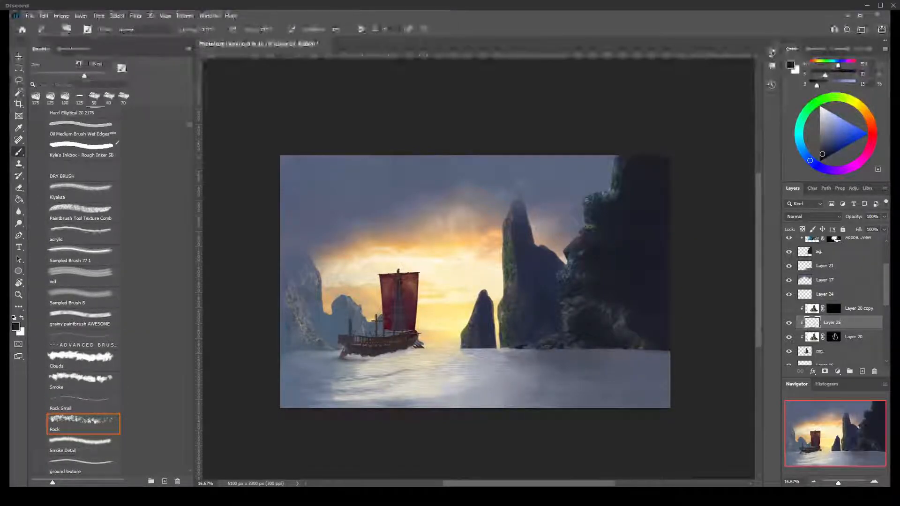
pyautogui.scroll(1, 83, 290)
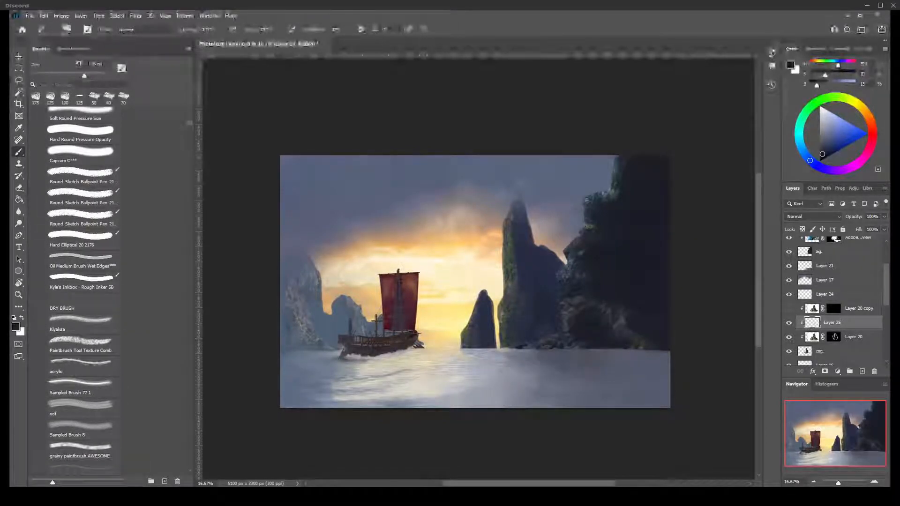
pyautogui.write('s')
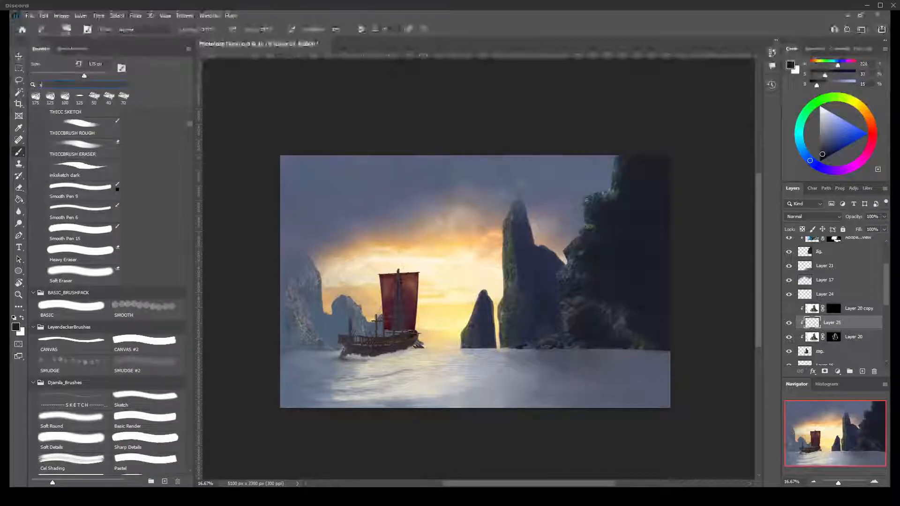
pyautogui.write('ample')
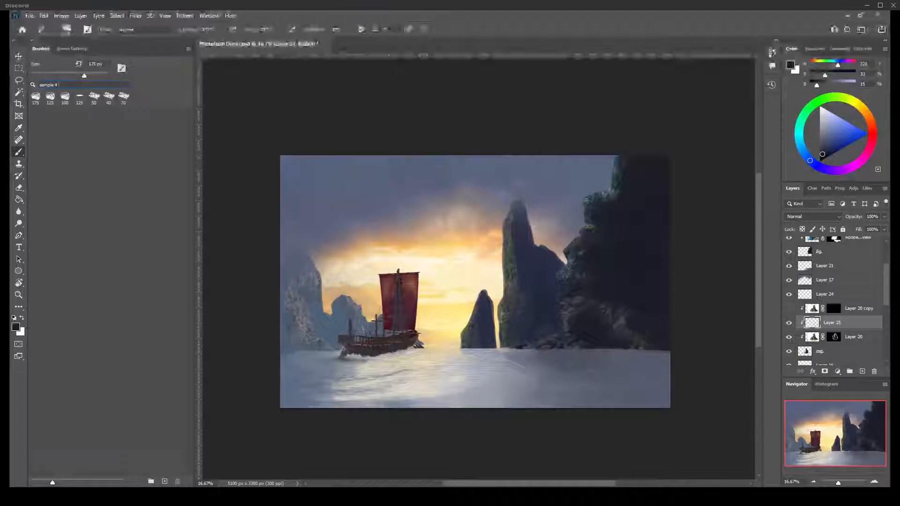
pyautogui.write(' 4')
pyautogui.press('BackSpace')
pyautogui.press('BackSpace')
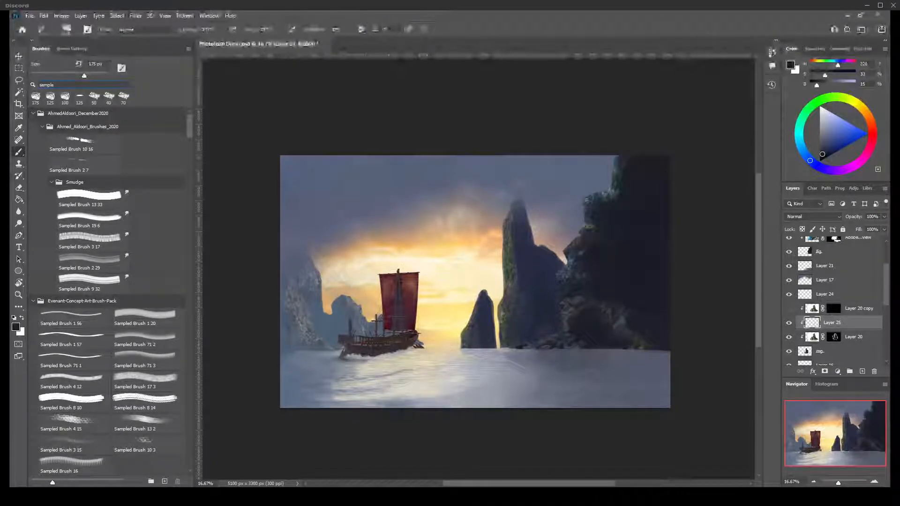
pyautogui.scroll(-5, 108, 290)
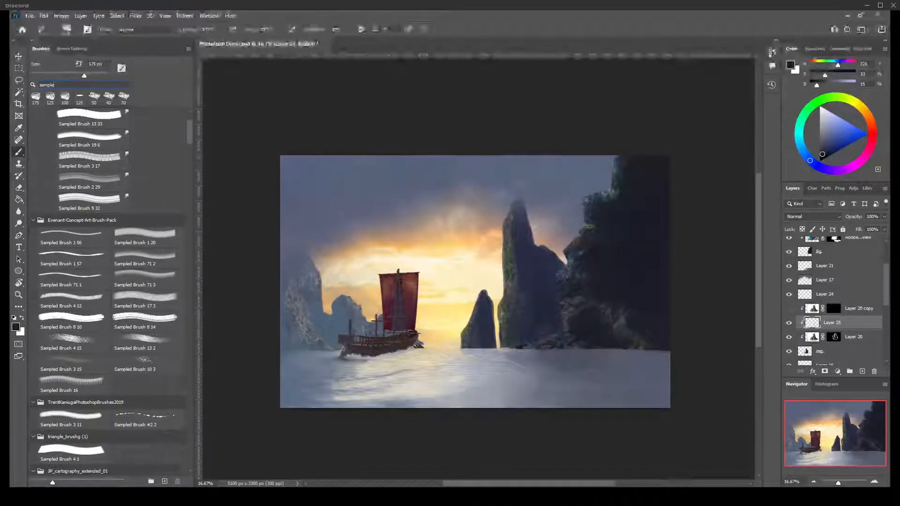
pyautogui.scroll(-5, 108, 290)
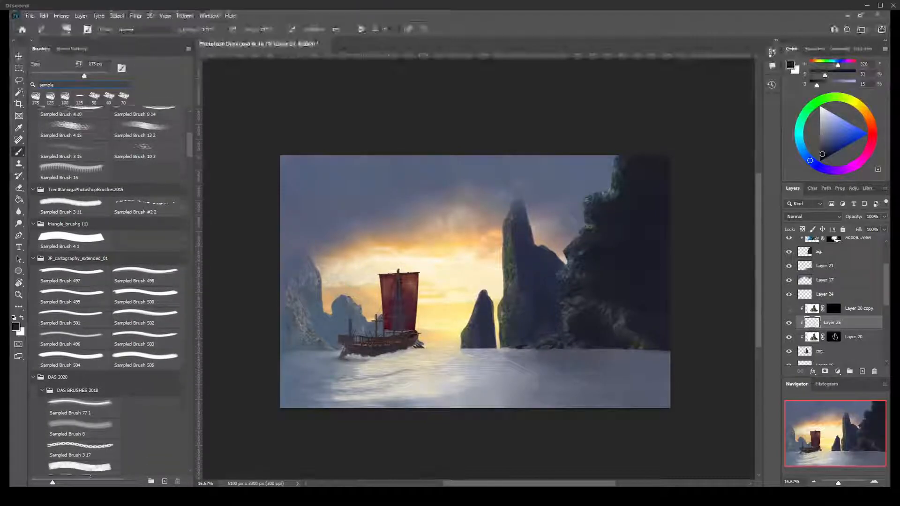
pyautogui.scroll(-5, 108, 290)
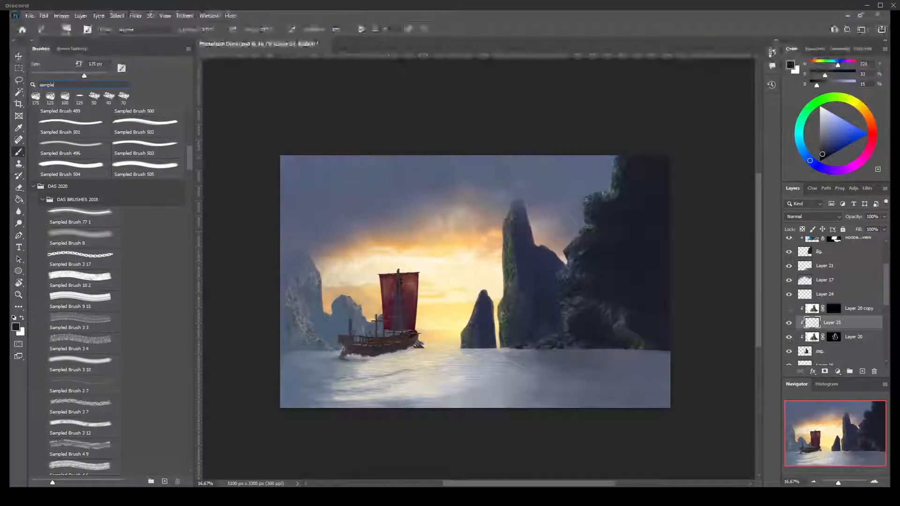
pyautogui.scroll(-1, 108, 291)
pyautogui.click(83, 382)
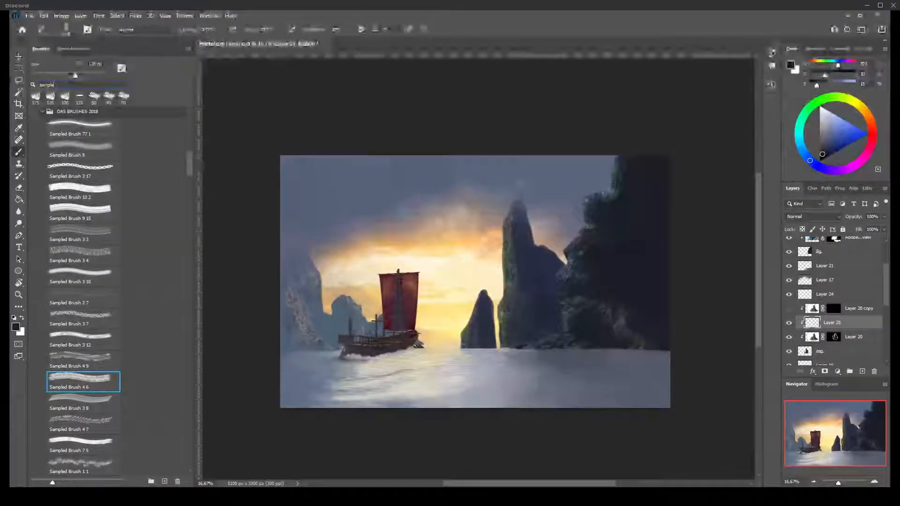
pyautogui.doubleClick(47, 84)
pyautogui.press('BackSpace')
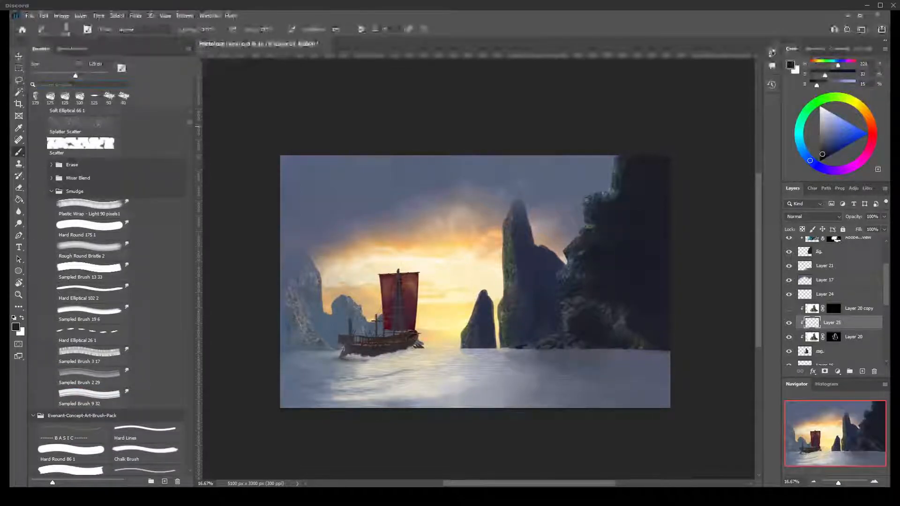
# - Reduce the sampled brush to a small size for fine dark detail around the rock pillars
pyautogui.hotkey('ctrl', '+')
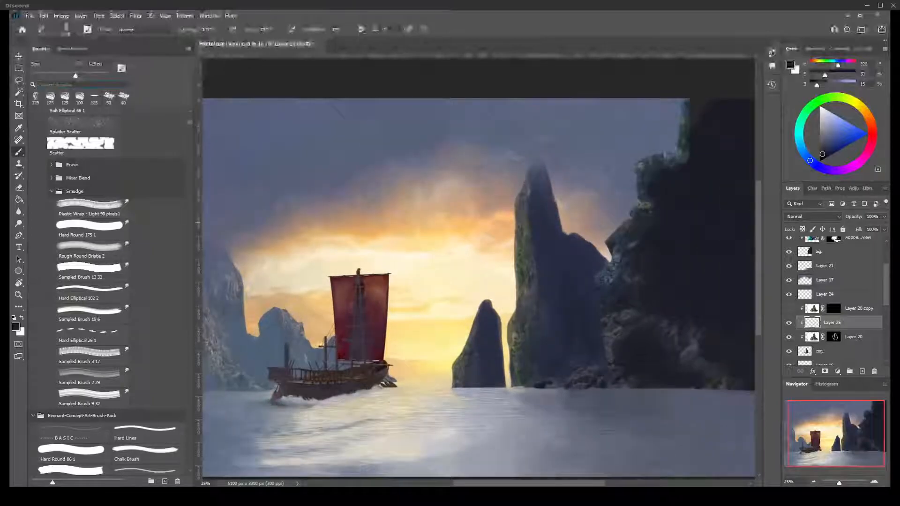
pyautogui.moveTo(488, 323); pyautogui.dragTo(439, 323)
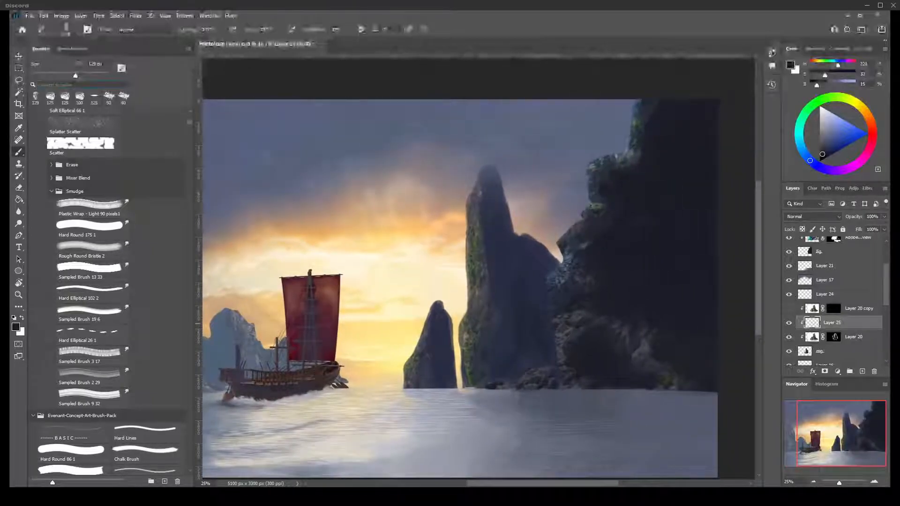
pyautogui.press('[')
pyautogui.press('[')
pyautogui.press('[')
pyautogui.press('[')
pyautogui.press('[')
pyautogui.press('[')
pyautogui.press('[')
pyautogui.press('[')
pyautogui.press('[')
pyautogui.press('[')
pyautogui.press('[')
pyautogui.press('[')
pyautogui.press('[')
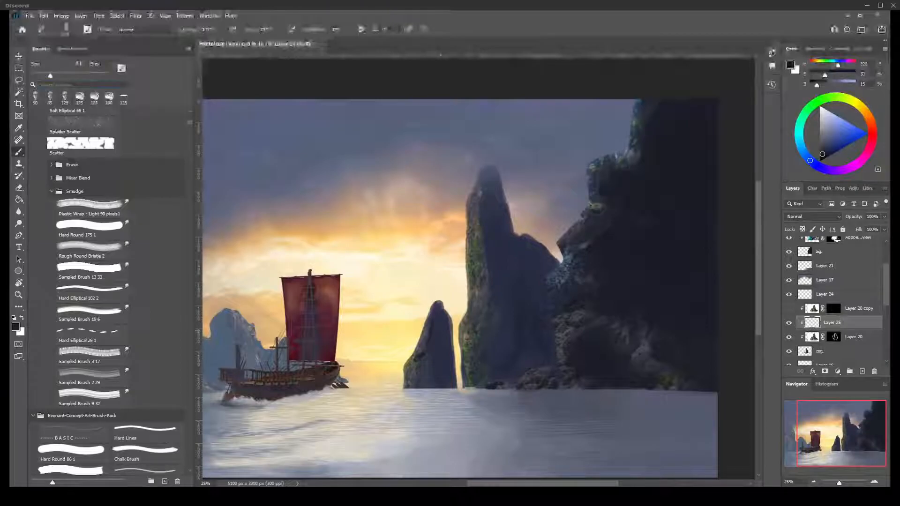
pyautogui.press(']')
pyautogui.press('[')
pyautogui.press('[')
# - Raise the clipped paint layer above Layer 20 copy and release its clipping mask
pyautogui.hotkey('ctrl', ']')
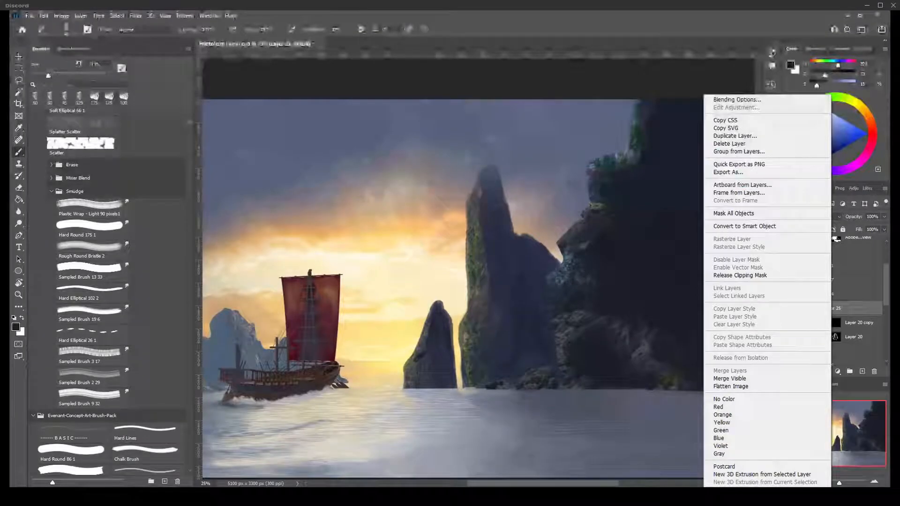
pyautogui.click(740, 275)
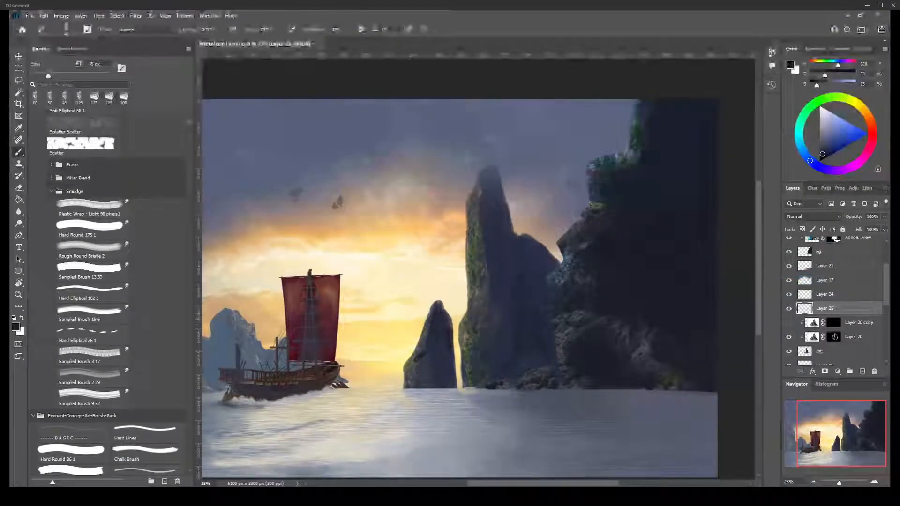
# - Reduce the brush size further and undo the dark test marks in the sky
pyautogui.press('[')
pyautogui.hotkey('ctrl', 'z')
pyautogui.hotkey('ctrl', 'z')
pyautogui.hotkey('ctrl', 'z')
pyautogui.hotkey('ctrl', 'z')
pyautogui.hotkey('ctrl', 'z')
pyautogui.hotkey('ctrl', 'z')
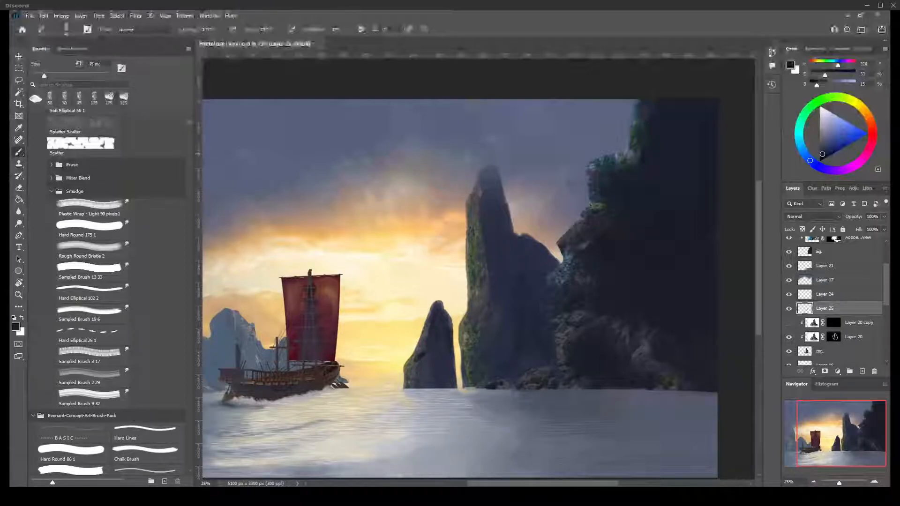
# - Enlarge the brush and paint dark shadow down the shaded side of the small rock pillar
pyautogui.hotkey('ctrl', '+')
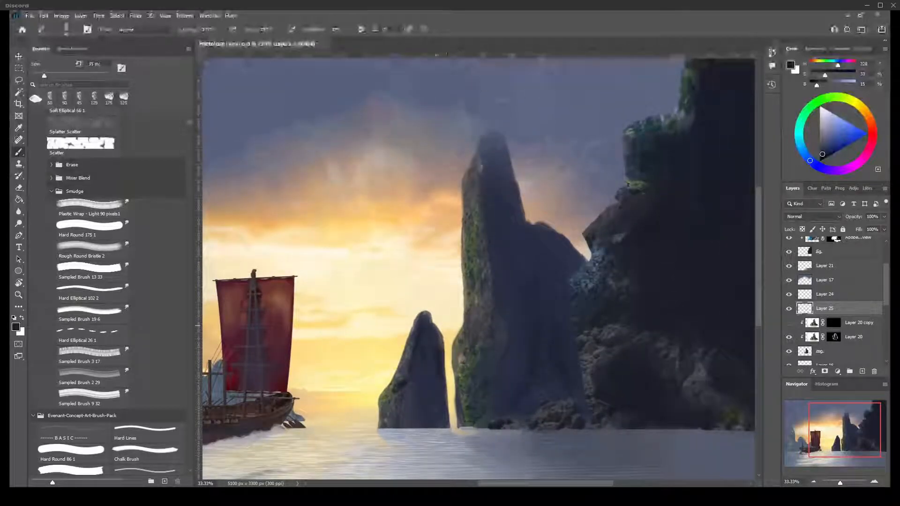
pyautogui.press(']')
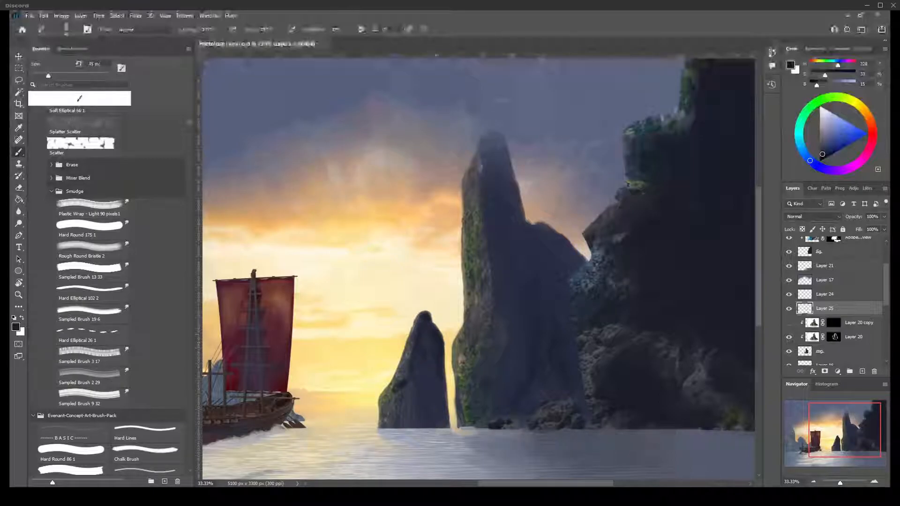
pyautogui.press(']')
pyautogui.press(']')
pyautogui.press(']')
pyautogui.press(']')
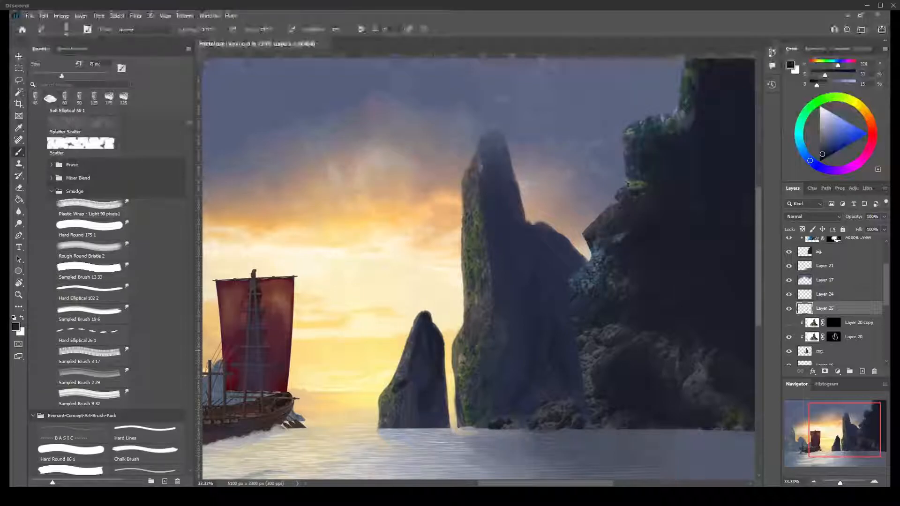
pyautogui.moveTo(434, 351); pyautogui.dragTo(434, 380)
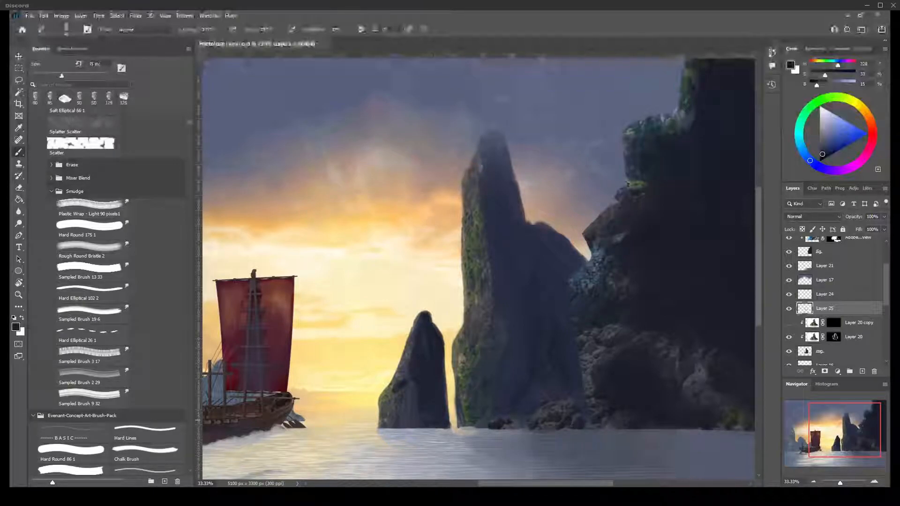
# - Sample a dark blue from the small rock pillar and reduce the brush size for its shaded face
pyautogui.press('[')
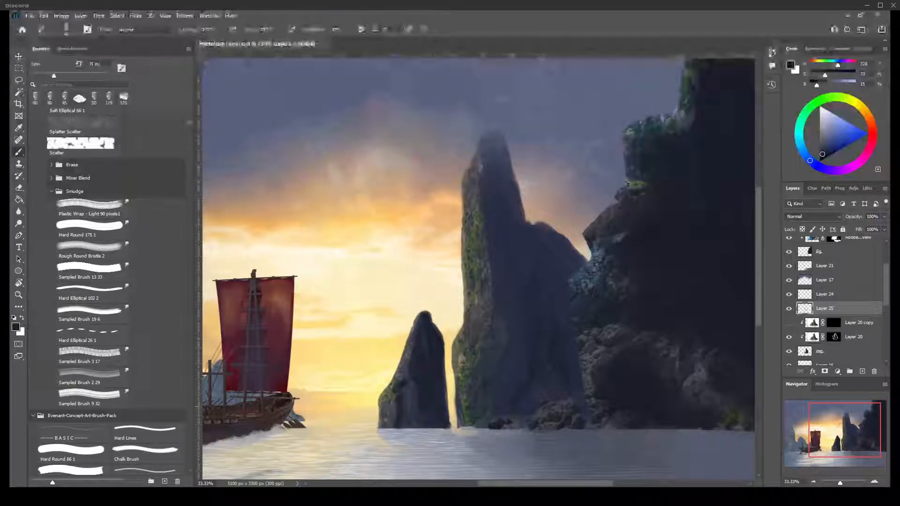
pyautogui.keyDown('alt'); pyautogui.click(415, 390); pyautogui.keyUp('alt')
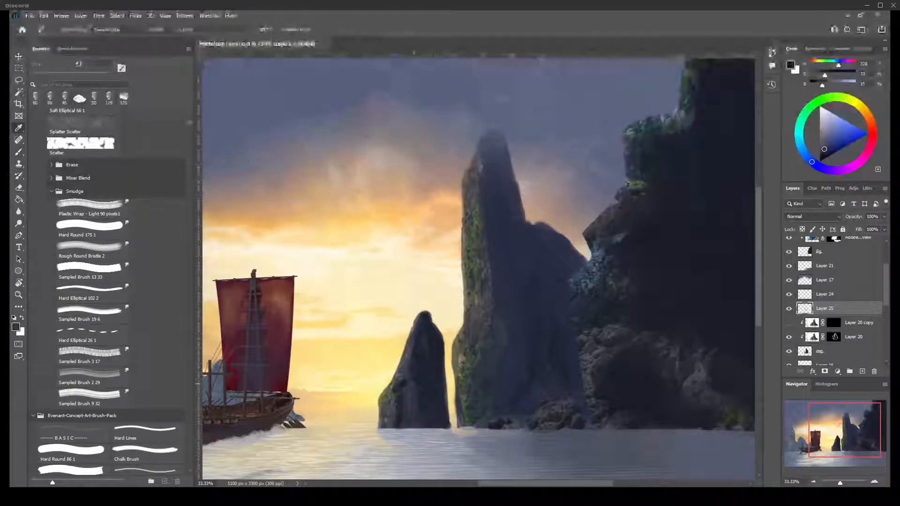
pyautogui.press('[')
pyautogui.press('[')
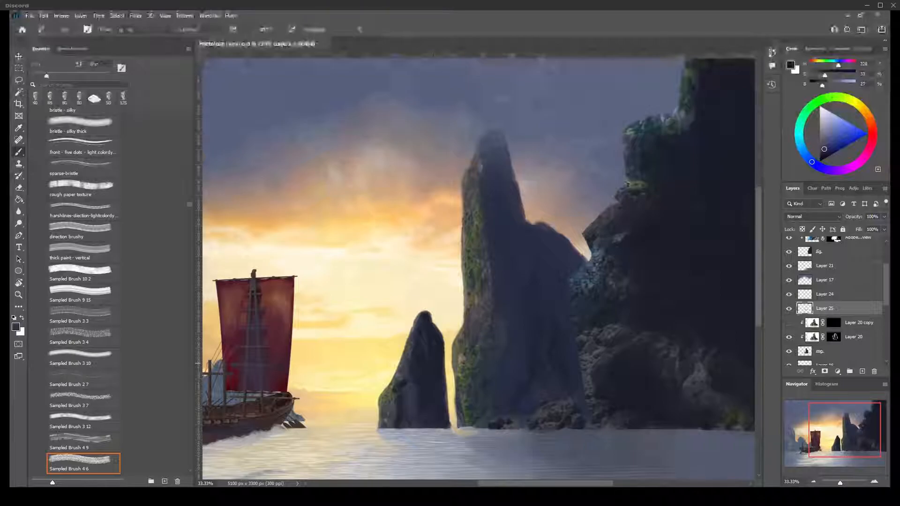
# - Enlarge Sampled Brush 4 6 and work the sampled dark blue over the face of the small rock pillar
pyautogui.press(']')
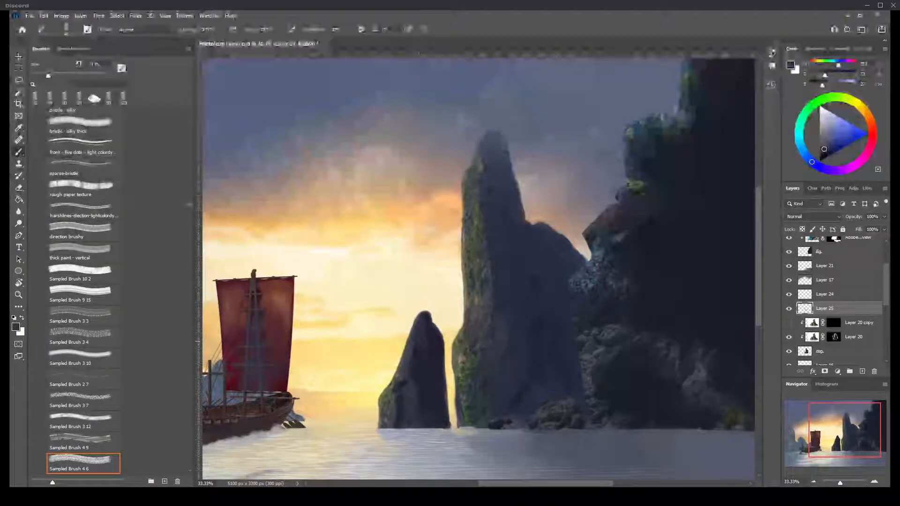
pyautogui.press(']')
pyautogui.press(']')
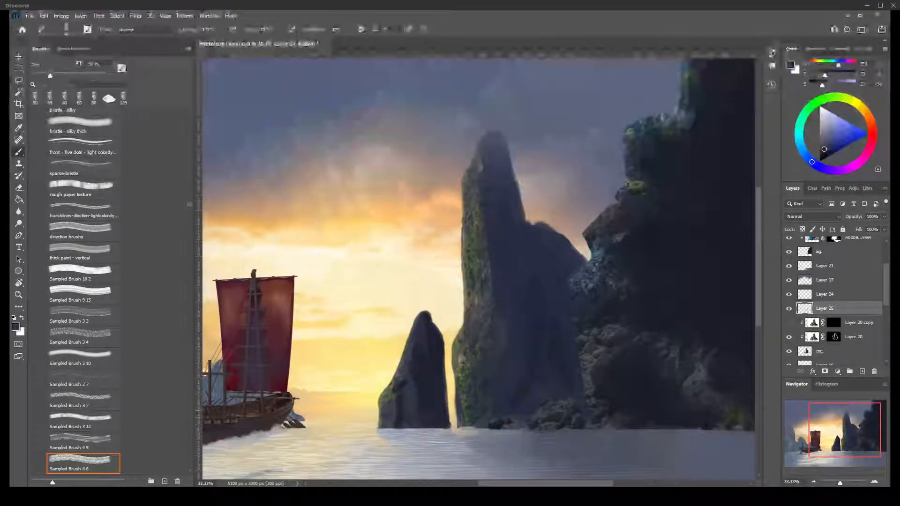
pyautogui.press(']')
pyautogui.press(']')
pyautogui.hotkey('ctrl', '-')
pyautogui.hotkey('ctrl', '-')
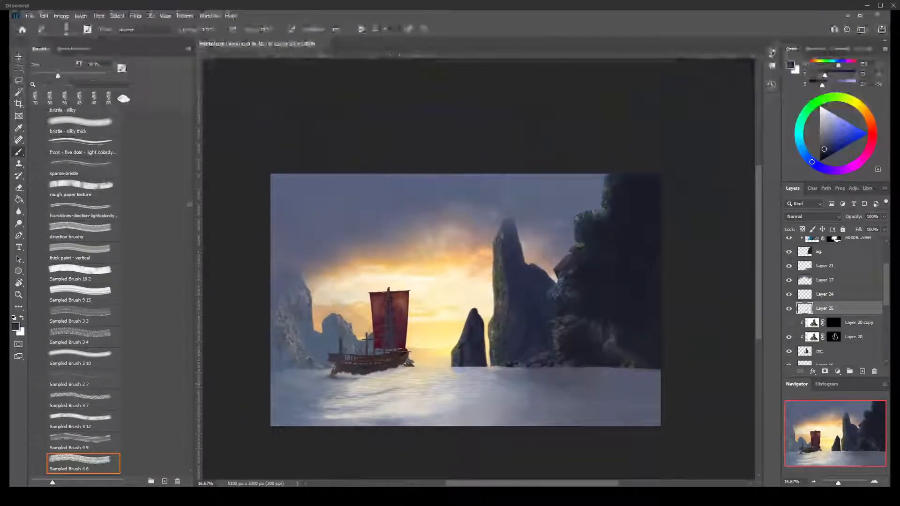
# - Sample pale yellow from the glowing sky and paint a thin rim highlight along the small pillar's sunlit edge
pyautogui.press('i')
pyautogui.click(452, 331)
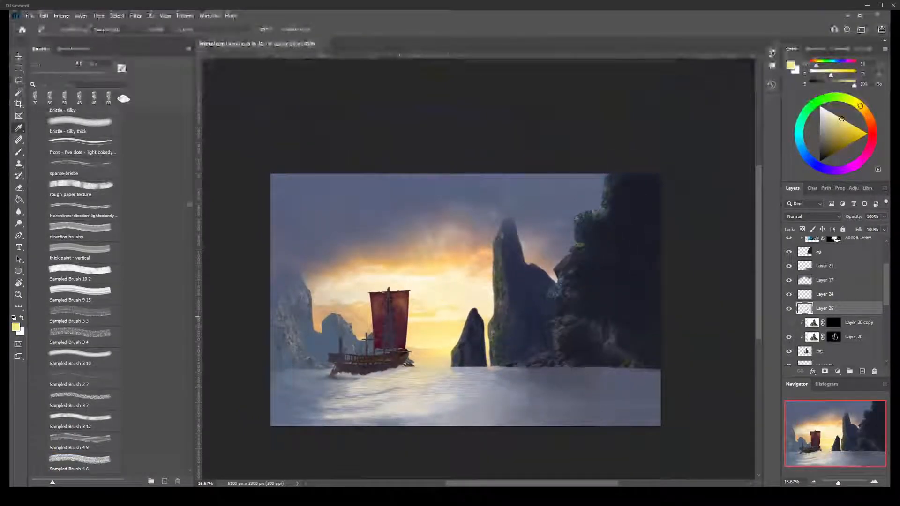
pyautogui.press('b')
pyautogui.press('[')
pyautogui.press('[')
pyautogui.press('[')
pyautogui.press('[')
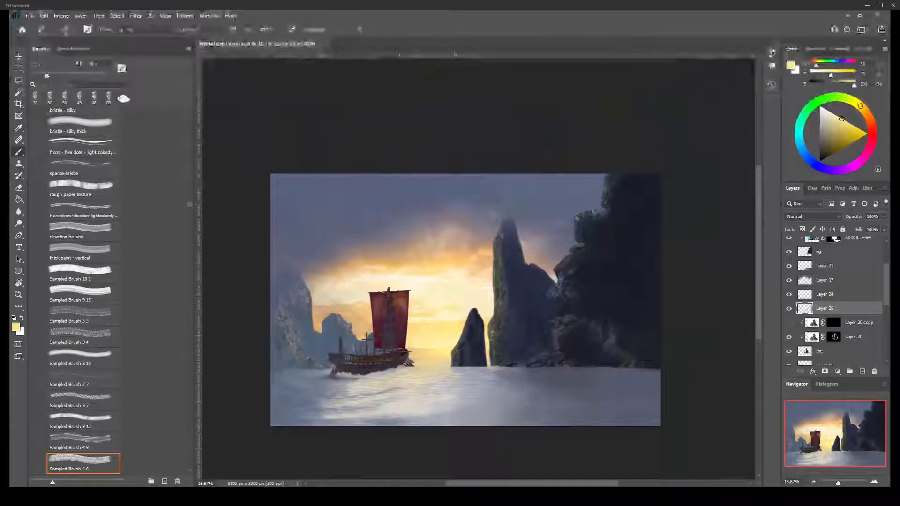
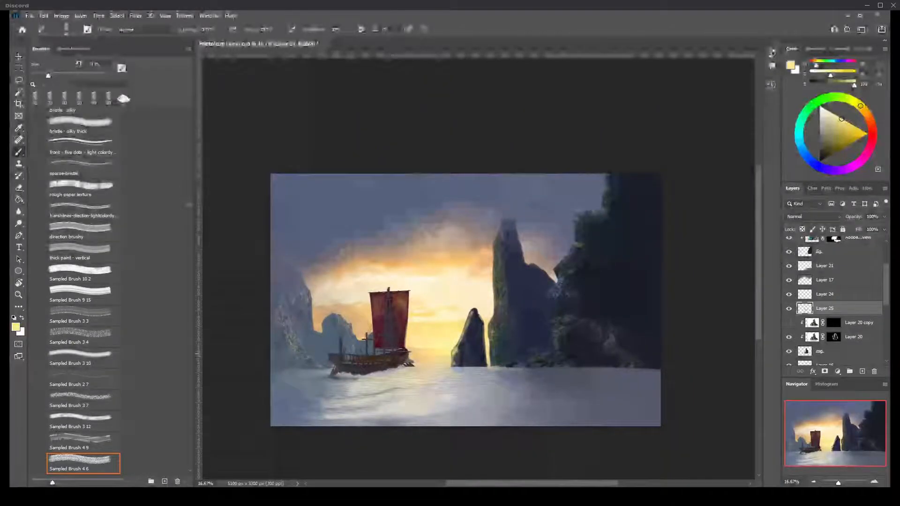
# - Reduce the brush size and refine the pale yellow rim light around the small pillar's upper edge
pyautogui.hotkey('ctrl', '+')
pyautogui.hotkey('ctrl', '+')
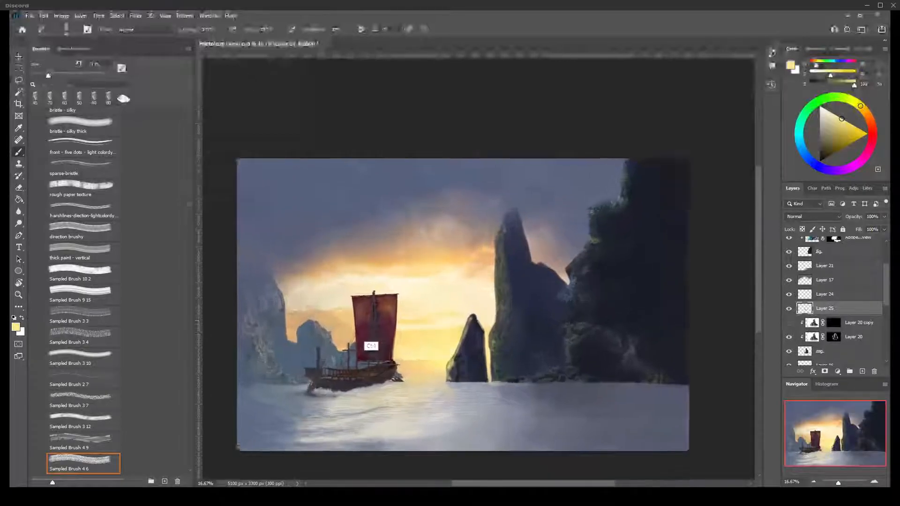
pyautogui.moveTo(372, 346); pyautogui.dragTo(449, 292)
pyautogui.press('[')
pyautogui.press('[')
pyautogui.press('[')
pyautogui.press('[')
pyautogui.press('[')
pyautogui.press('[')
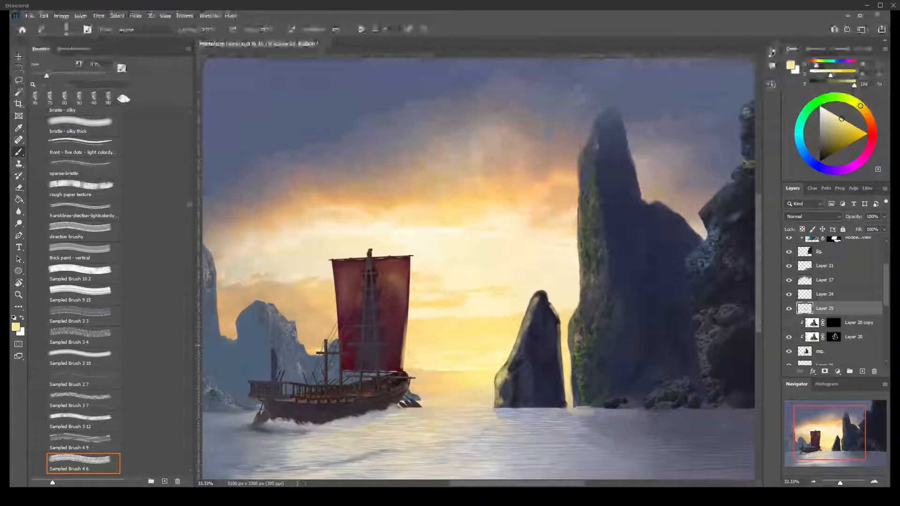
# - Adjust the brush to a finer size and extend the warm edge highlight down the small pillar's sunlit side to its base
pyautogui.press(']')
pyautogui.press(']')
pyautogui.press(']')
pyautogui.hotkey('ctrl', '-')
pyautogui.hotkey('ctrl', '-')
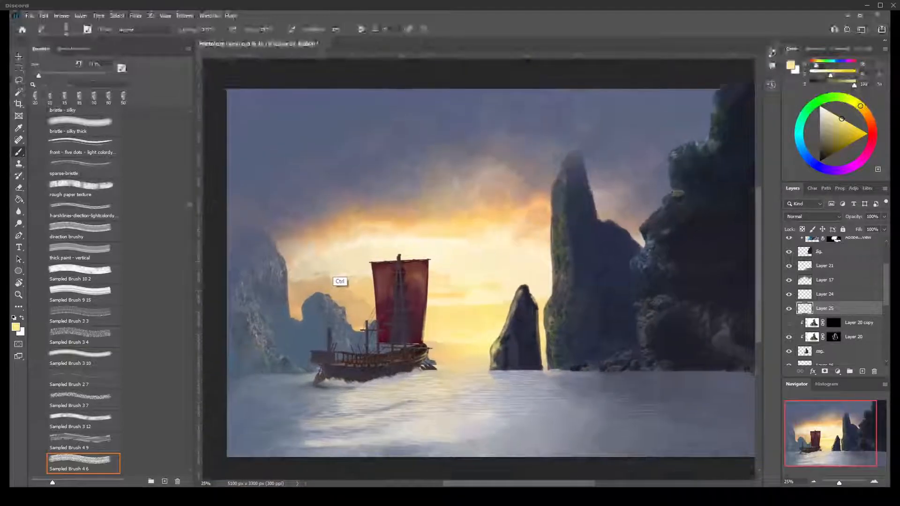
pyautogui.hotkey('ctrl', '+')
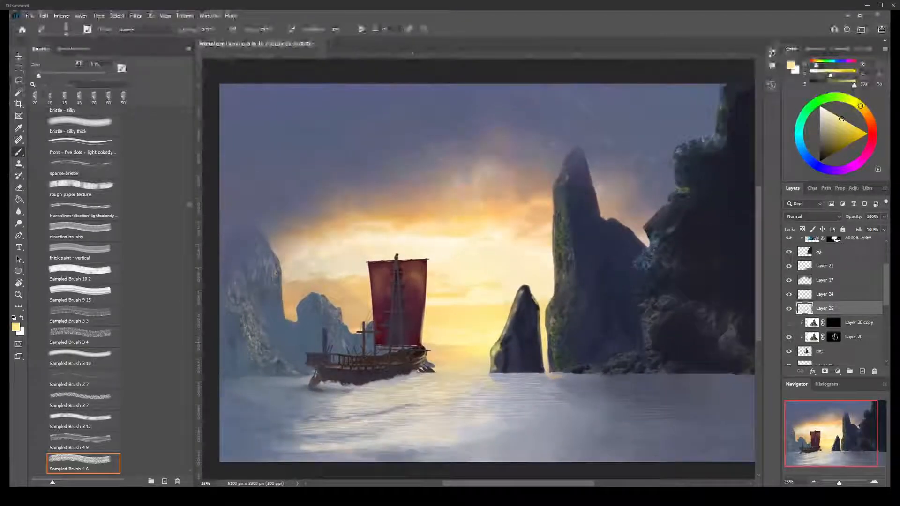
pyautogui.click(412, 363)
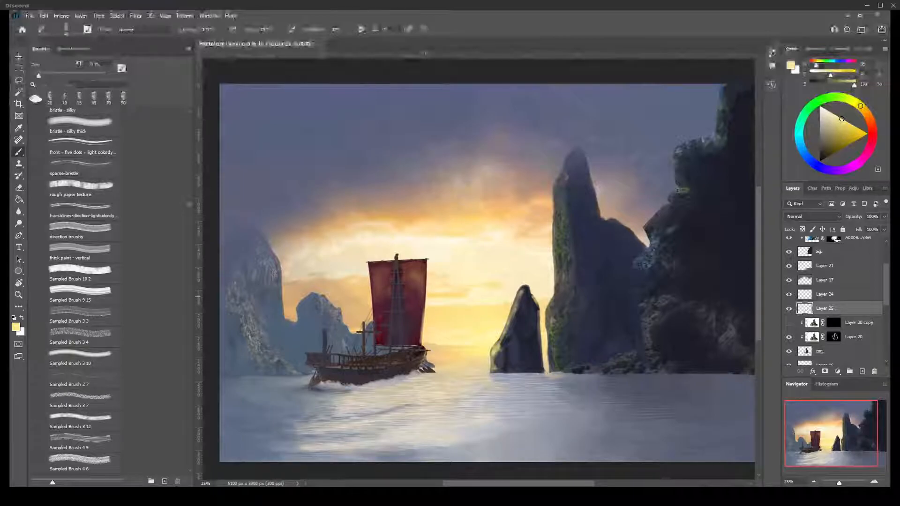
# - Add a new empty layer directly above the masked Adobe copy layer and set the brush size to 80 px
pyautogui.hotkey('ctrl', '-')
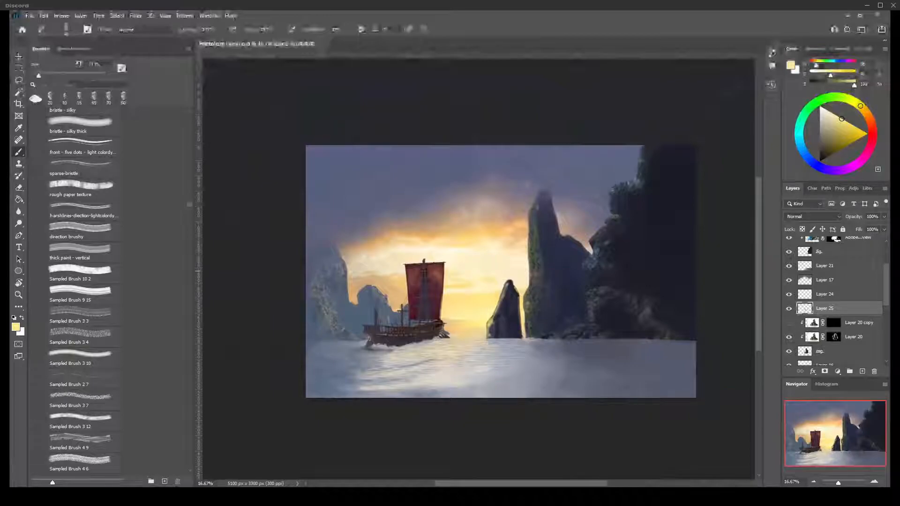
pyautogui.scroll(-4, 834, 300)
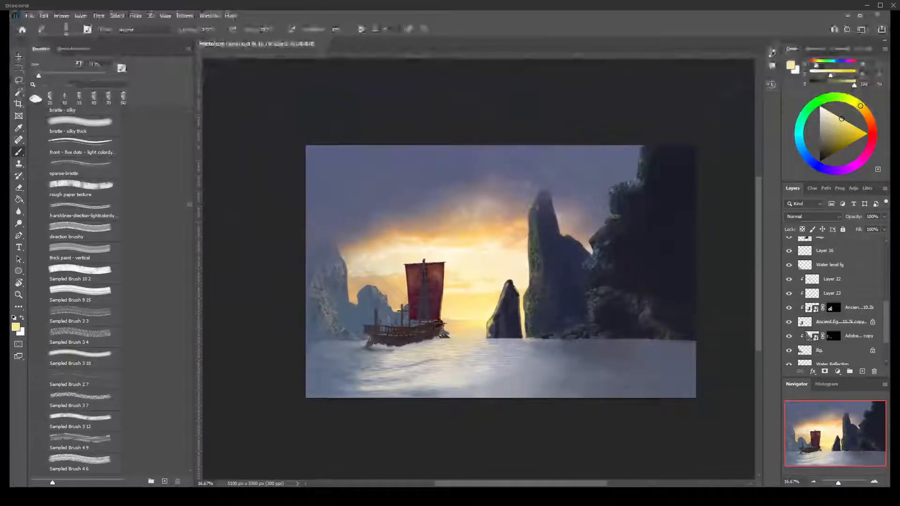
pyautogui.click(840, 336)
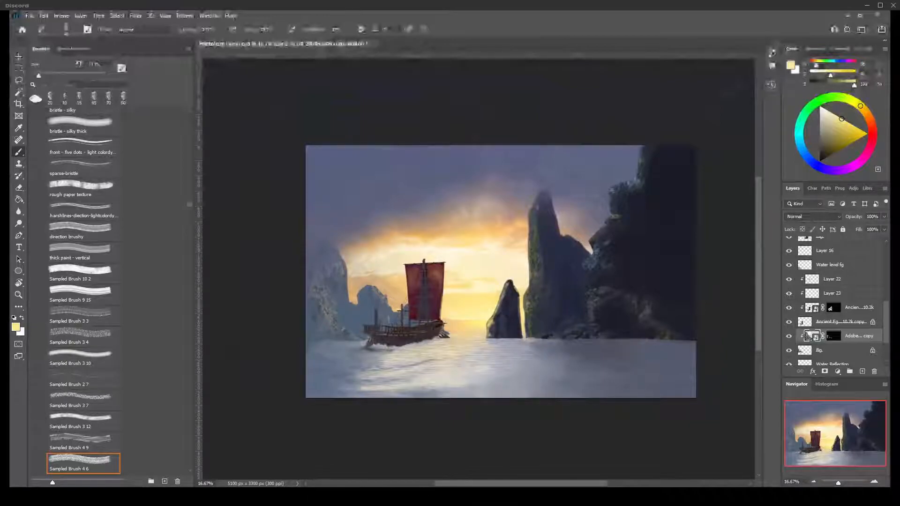
pyautogui.hotkey('ctrl', 'alt', 'shift', 'n')
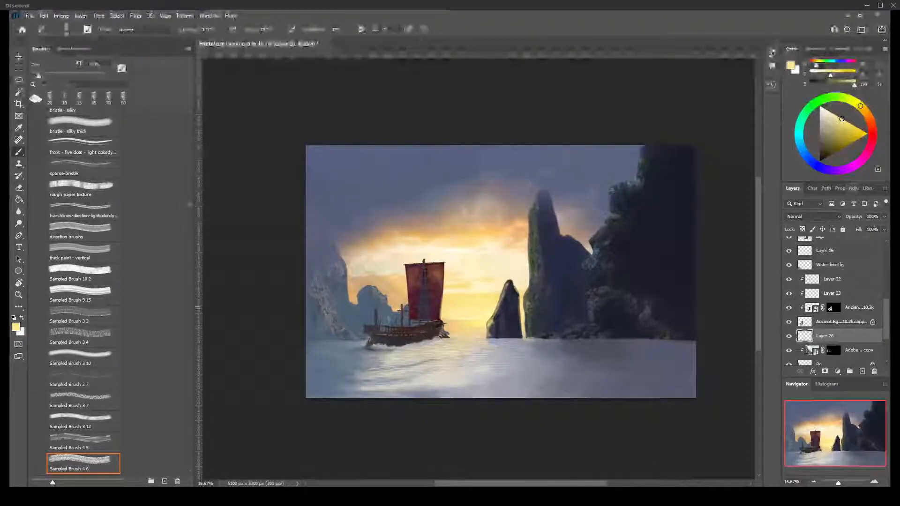
pyautogui.moveTo(39, 75); pyautogui.dragTo(62, 75)
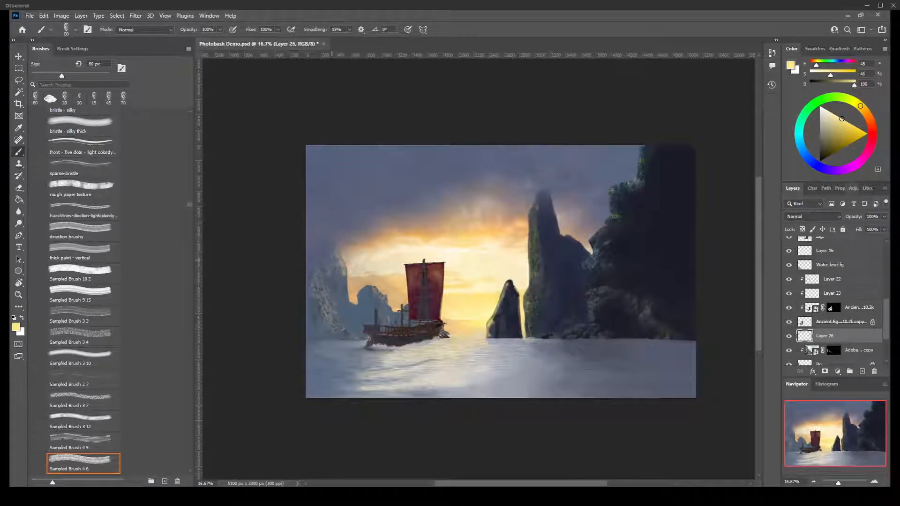
# - Paint pale yellow highlights on the distant rocks behind the ship with the brush at 100 px
pyautogui.press(']')
pyautogui.press(']')
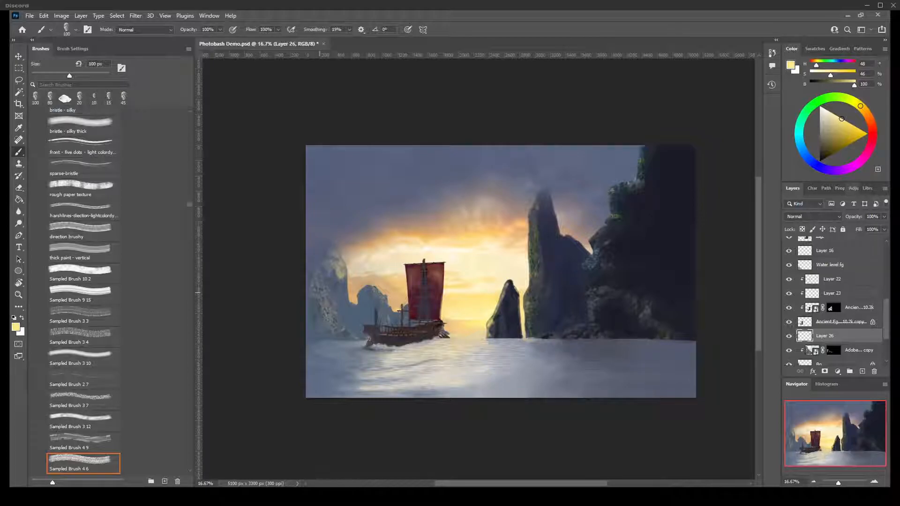
pyautogui.moveTo(321, 303)
pyautogui.mouseDown()
pyautogui.moveTo(326, 315)
pyautogui.moveTo(315, 288)
pyautogui.moveTo(335, 314)
pyautogui.mouseUp()
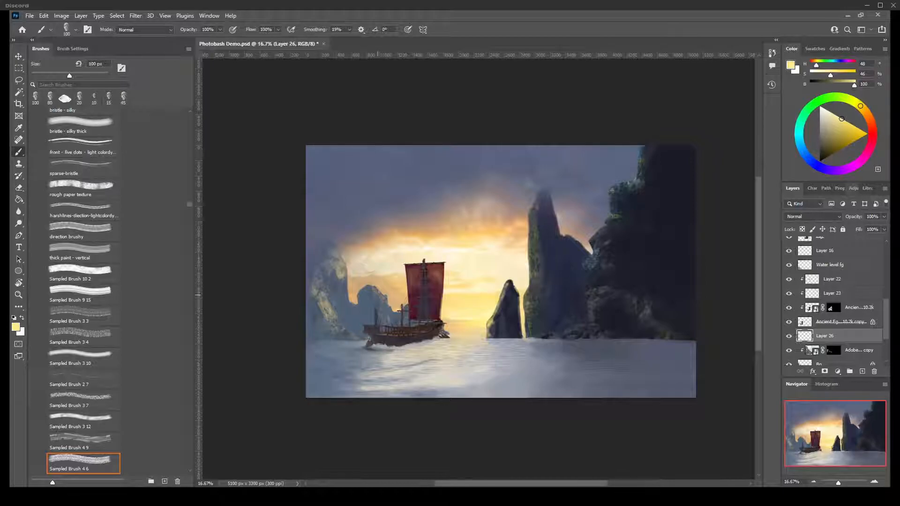
pyautogui.moveTo(383, 298); pyautogui.dragTo(386, 303)
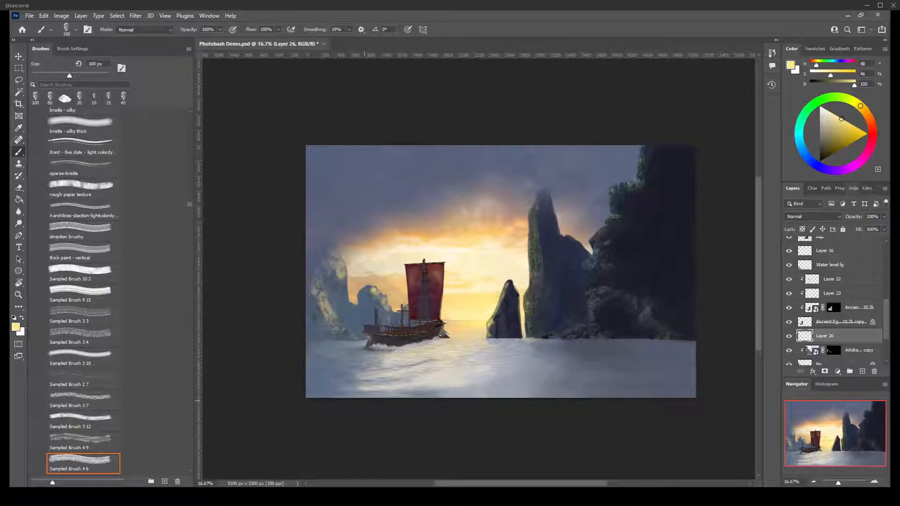
# - Add a new clipped layer above Layer 20 and paint pale yellow highlights on the tall rock's sunlit edge and shoulder at 100 px
pyautogui.scroll(3, 835, 300)
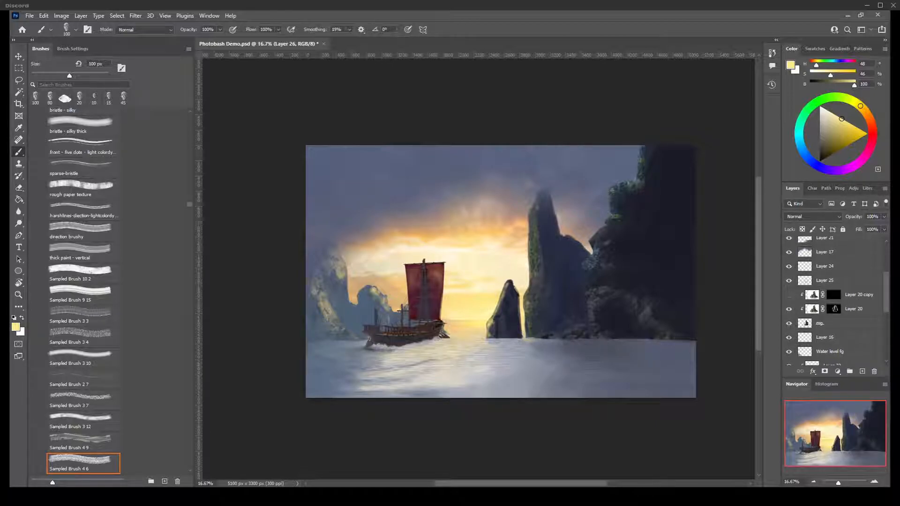
pyautogui.click(835, 309)
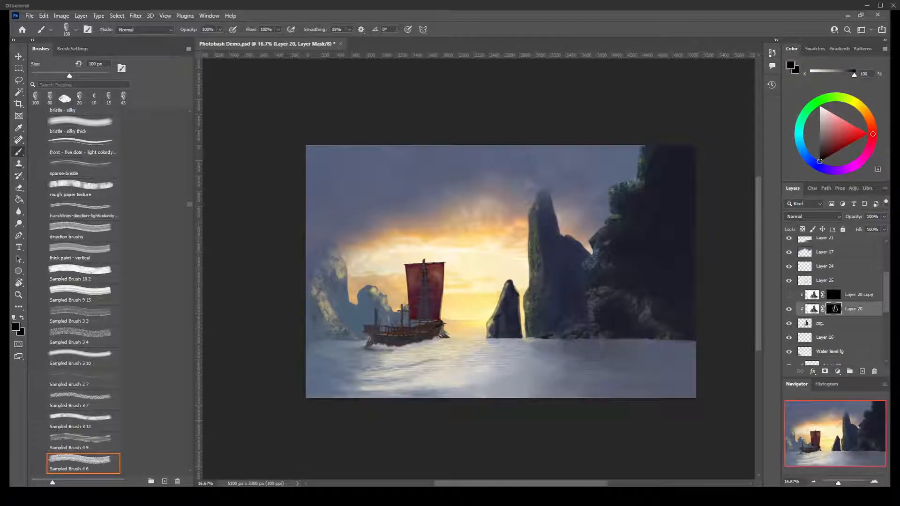
pyautogui.hotkey('ctrl', 'alt', 'shift', 'n')
pyautogui.press(']')
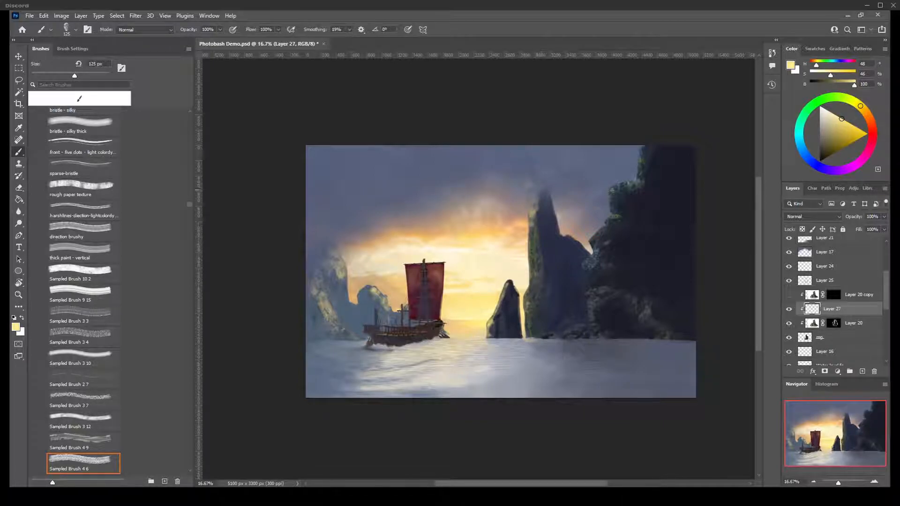
pyautogui.press('[')
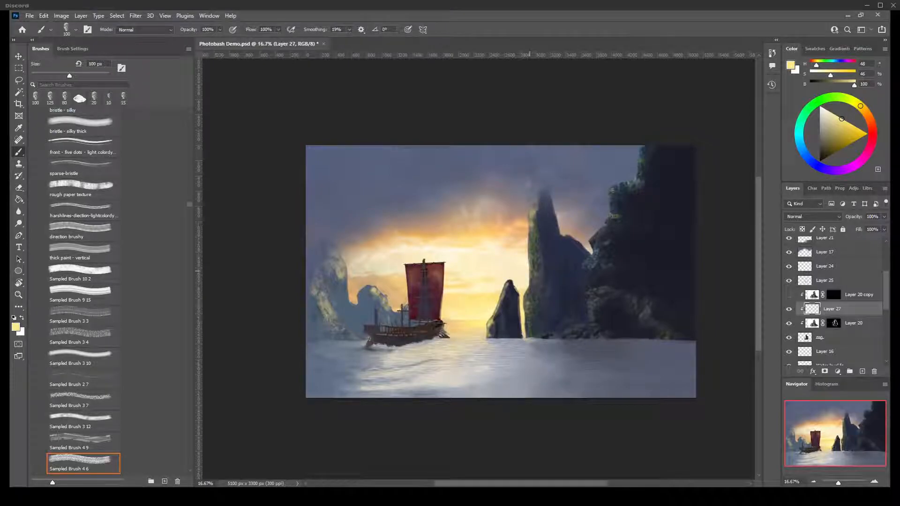
pyautogui.moveTo(532, 271); pyautogui.dragTo(531, 231)
pyautogui.moveTo(527, 304)
pyautogui.mouseDown()
pyautogui.moveTo(528, 335)
pyautogui.moveTo(528, 292)
pyautogui.mouseUp()
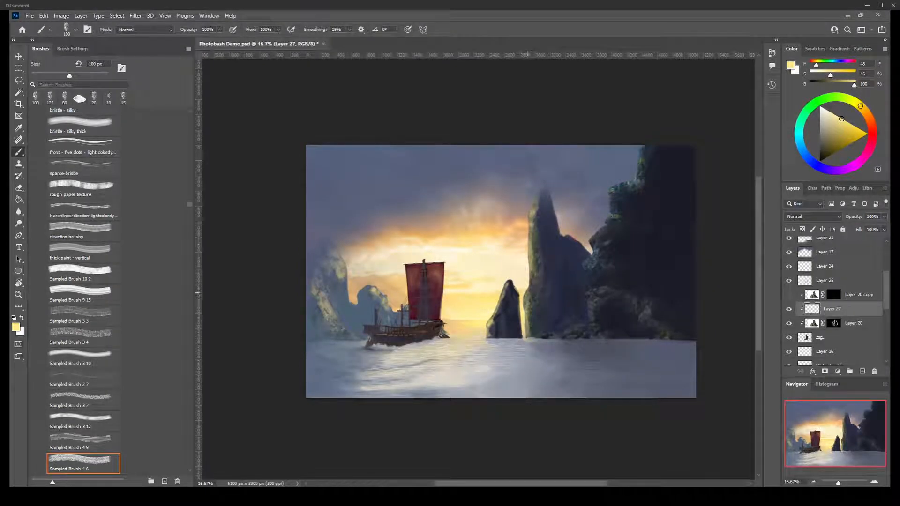
pyautogui.moveTo(565, 236)
pyautogui.mouseDown()
pyautogui.moveTo(587, 255)
pyautogui.moveTo(580, 244)
pyautogui.mouseUp()
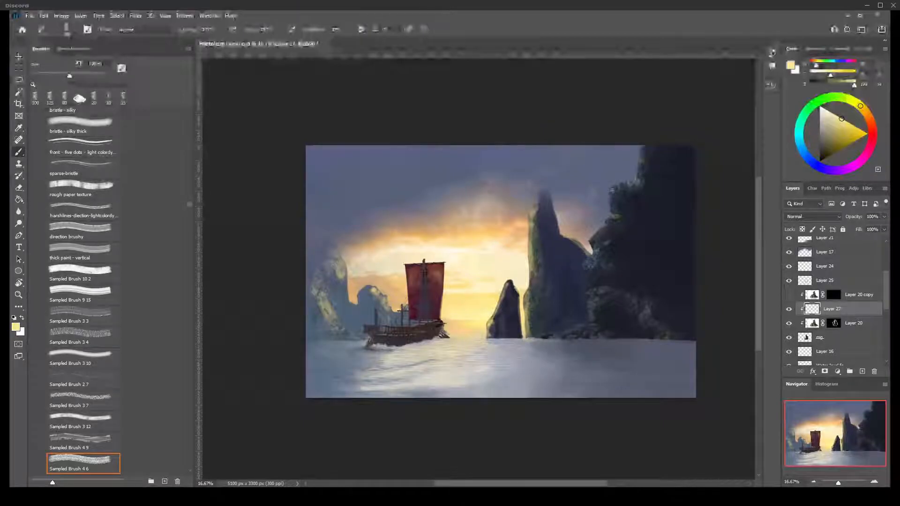
# - Add a new clipped layer above the large cliff's photo layer and paint pale yellow highlights on its lower rocks at 70 px
pyautogui.scroll(3, 834, 300)
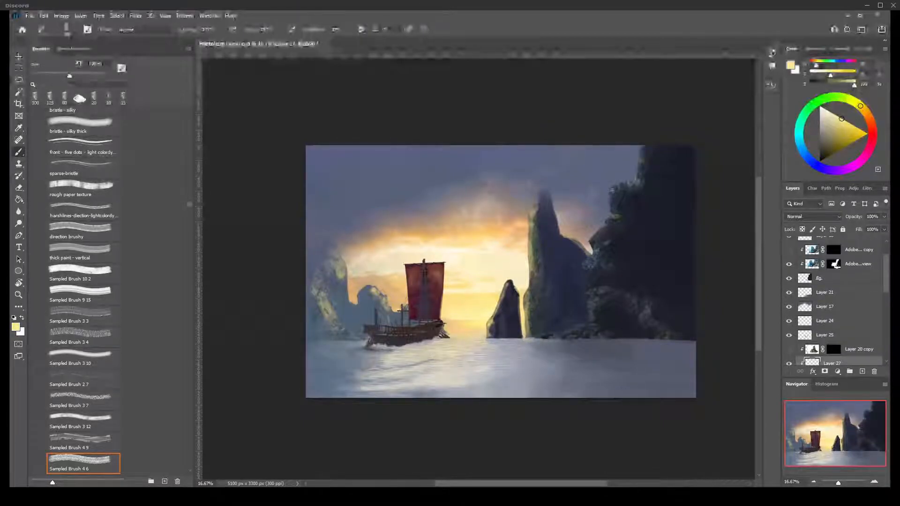
pyautogui.click(834, 264)
pyautogui.hotkey('ctrl', 'shift', 'alt', 'n')
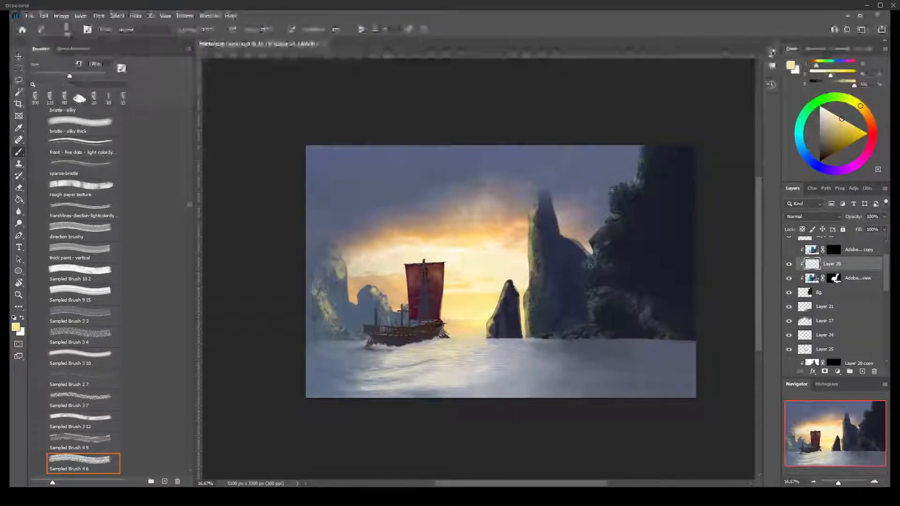
pyautogui.press('[')
pyautogui.press('[')
pyautogui.press('[')
pyautogui.press('[')
pyautogui.press('[')
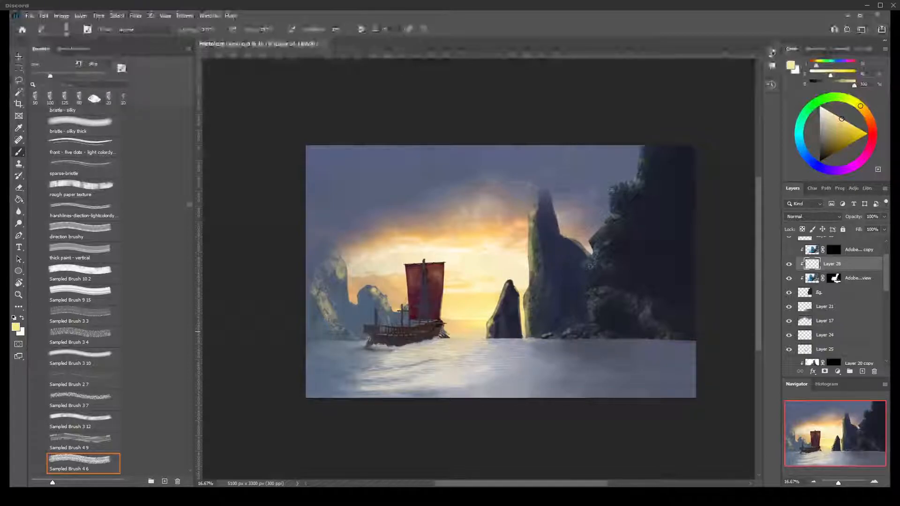
pyautogui.press(']')
pyautogui.press(']')
pyautogui.moveTo(650, 315); pyautogui.dragTo(659, 323)
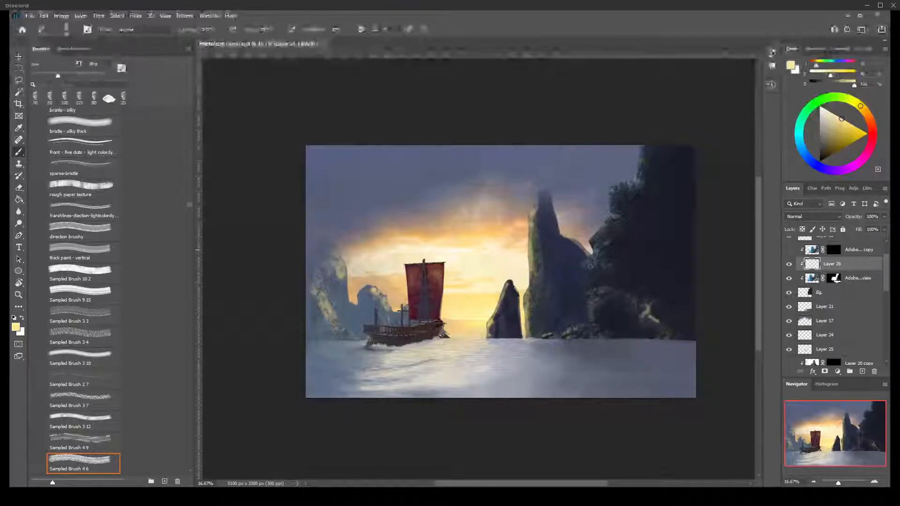
# - Paint pale yellow rim light along the large cliff's upper edge and sunlit ledges with the brush at 90 px
pyautogui.press(']')
pyautogui.press(']')
pyautogui.moveTo(644, 146)
pyautogui.mouseDown()
pyautogui.moveTo(652, 149)
pyautogui.moveTo(645, 155)
pyautogui.moveTo(644, 147)
pyautogui.moveTo(638, 179)
pyautogui.moveTo(643, 151)
pyautogui.mouseUp()
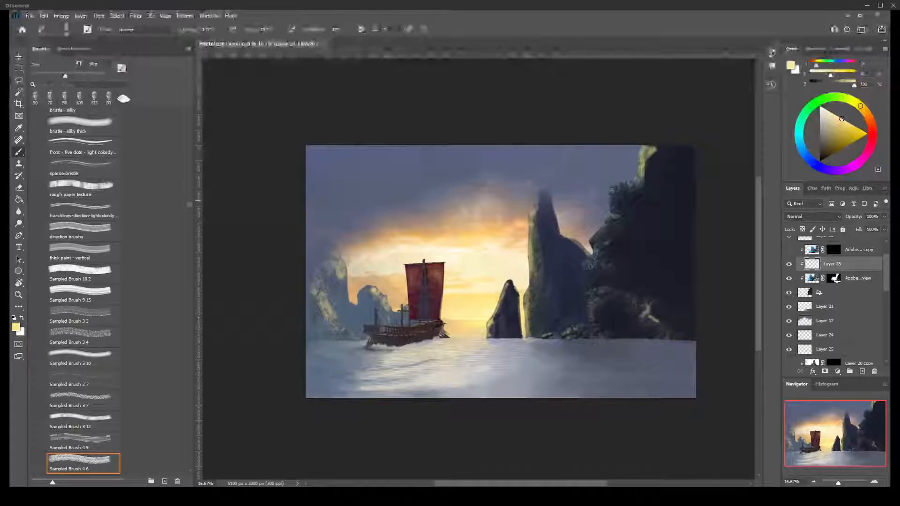
pyautogui.moveTo(611, 203)
pyautogui.mouseDown()
pyautogui.moveTo(611, 214)
pyautogui.moveTo(615, 188)
pyautogui.moveTo(594, 237)
pyautogui.moveTo(622, 186)
pyautogui.mouseUp()
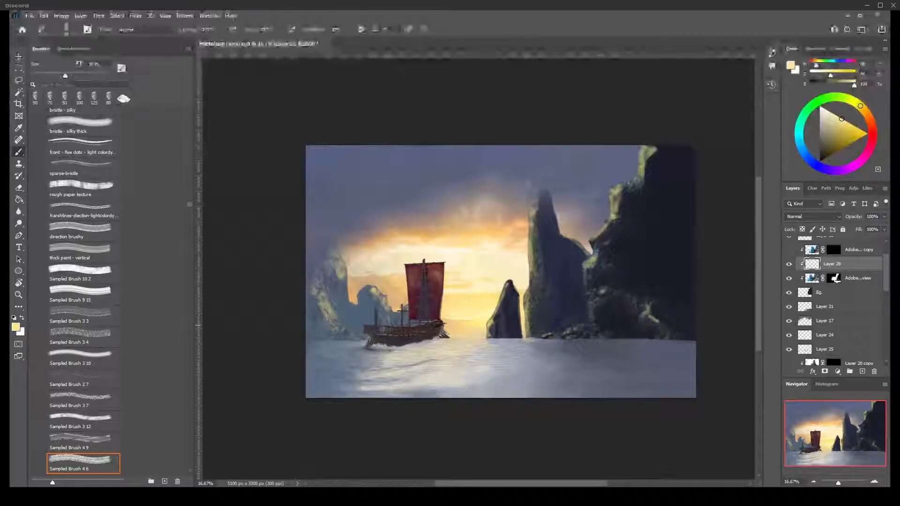
# - Sample a dark blue from the large cliff and paint over its shadowed face with the brush at 125 to 150 px
pyautogui.press('i')
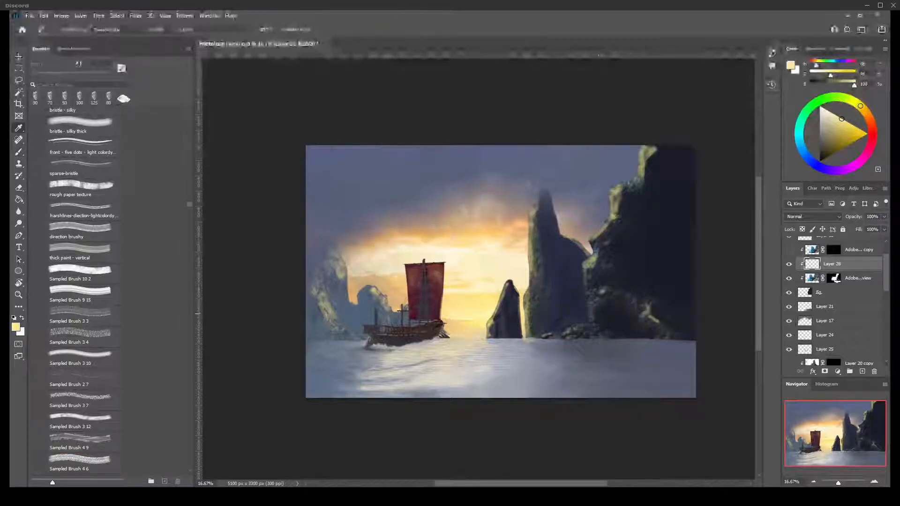
pyautogui.keyDown('alt'); pyautogui.click(613, 314); pyautogui.keyUp('alt')
pyautogui.press(']')
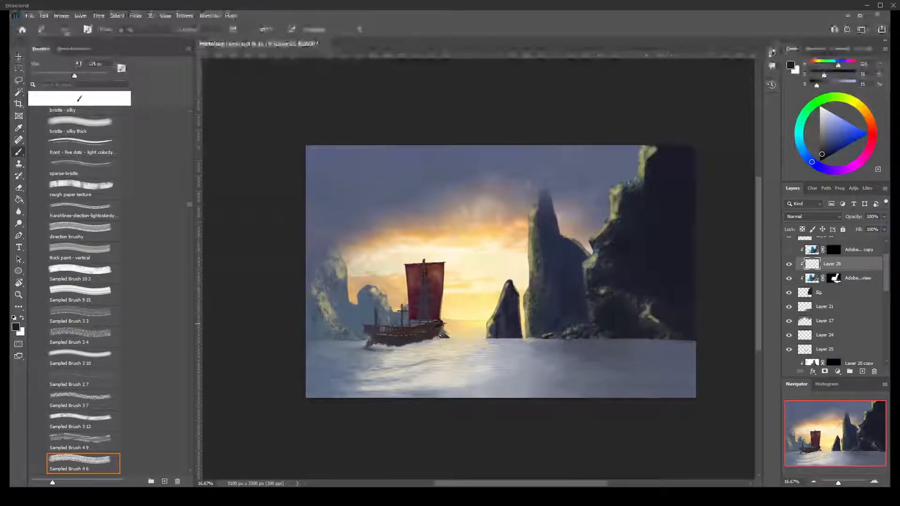
pyautogui.press(']')
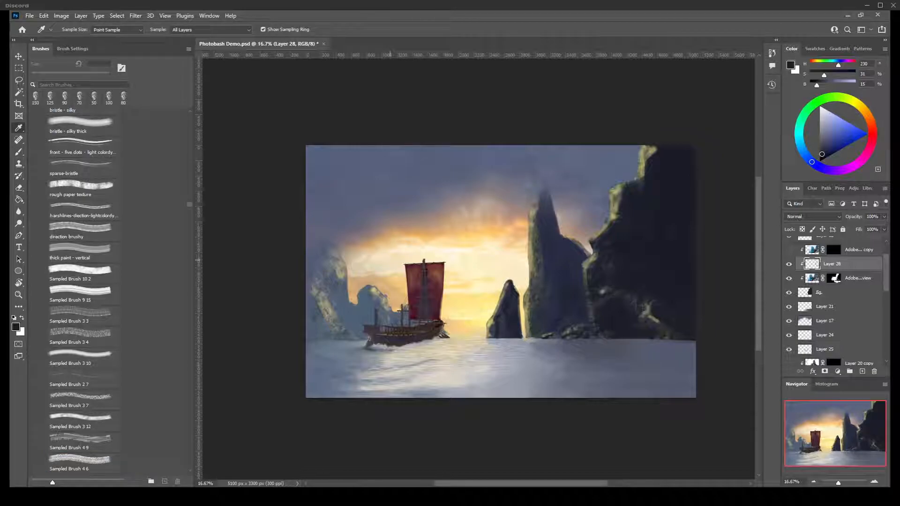
# - Sample light grey beside the ship's hull, add a new layer below Layer 12 and paint foam along the large cliff's waterline at 100 px
pyautogui.keyDown('alt'); pyautogui.click(414, 345); pyautogui.keyUp('alt')
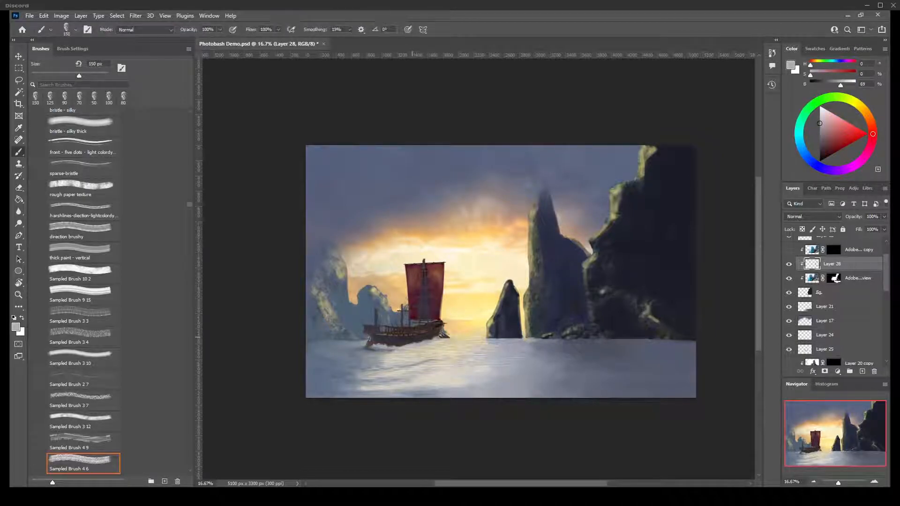
pyautogui.press(']')
pyautogui.press(']')
pyautogui.press('[')
pyautogui.press('[')
pyautogui.press('[')
pyautogui.press('[')
pyautogui.press('[')
pyautogui.press('[')
pyautogui.scroll(3, 832, 235)
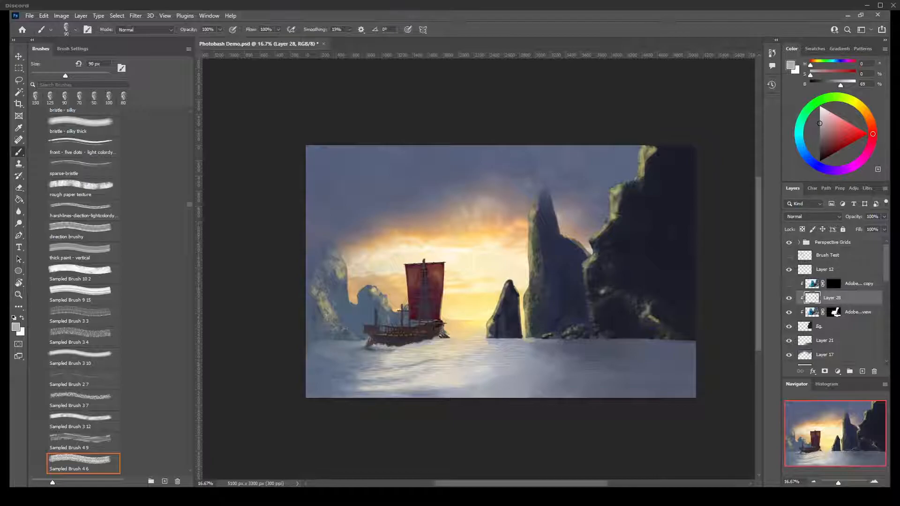
pyautogui.click(826, 269)
pyautogui.click(859, 284)
pyautogui.hotkey('ctrl', 'shift', 'alt', 'n')
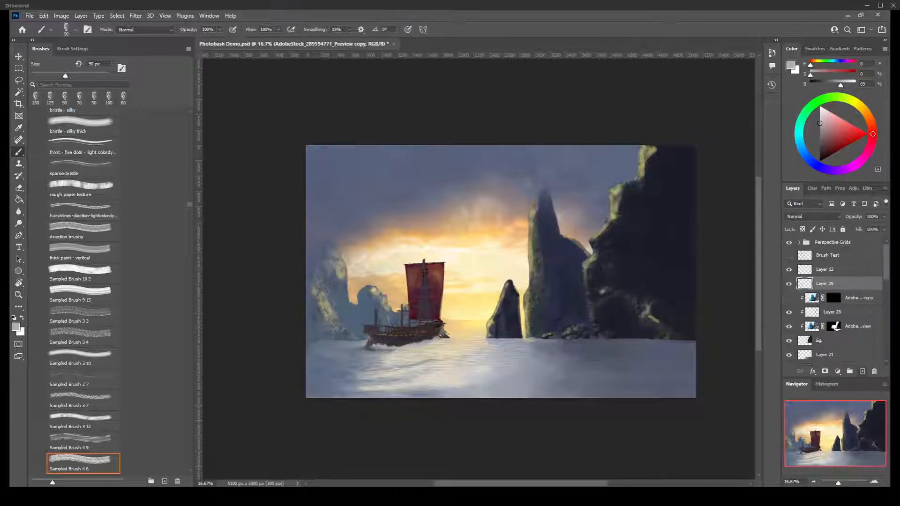
pyautogui.press(']')
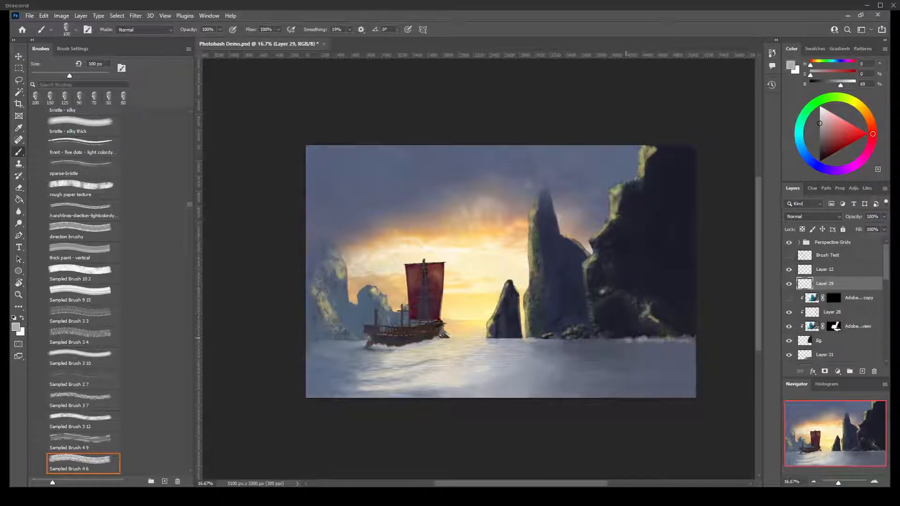
# - Continue the light grey foam along the tall rock's waterline with the brush at 70 px
pyautogui.press('[')
pyautogui.press('[')
pyautogui.press('[')
pyautogui.moveTo(580, 339); pyautogui.dragTo(548, 340)
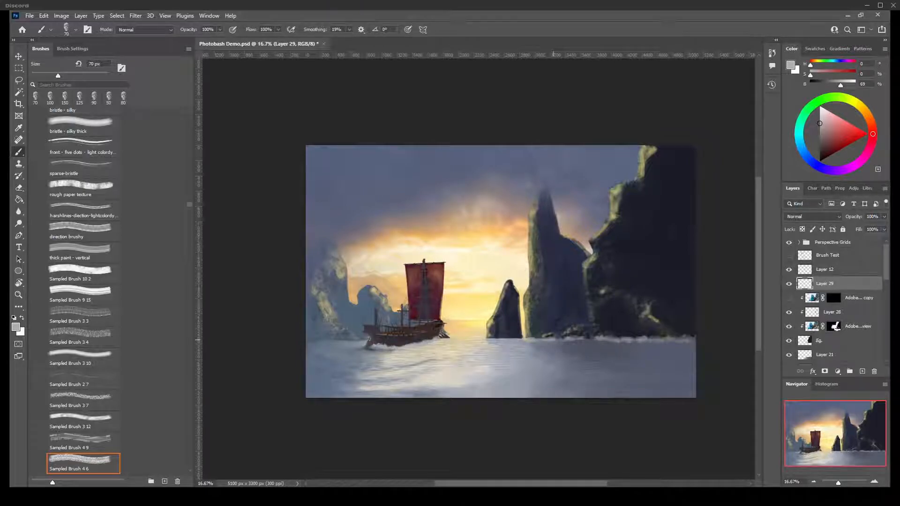
pyautogui.click(586, 339)
# - Paint foam along the distant rocks' waterline at 50 px and light wake lines trailing behind the ship at 60 px
pyautogui.press('[')
pyautogui.press('[')
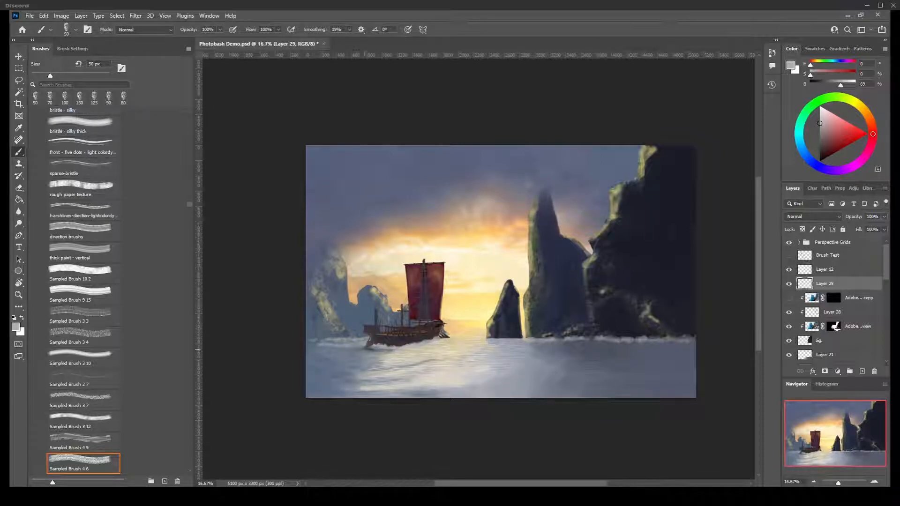
pyautogui.press(']')
pyautogui.moveTo(381, 351); pyautogui.dragTo(348, 352)
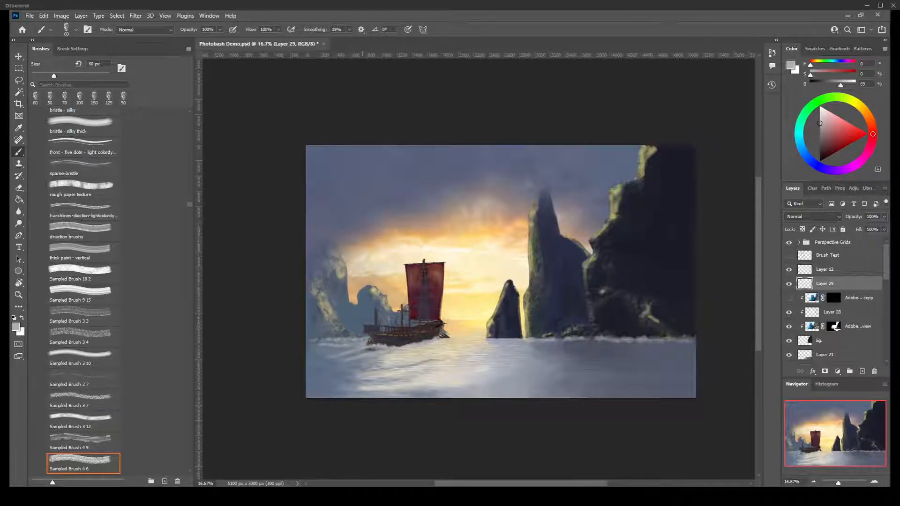
pyautogui.moveTo(350, 361); pyautogui.dragTo(337, 365)
# - Sample a dark blue-grey from the water near the ship and paint dark wake shadows behind it with the brush at 50 to 70 px
pyautogui.press('i')
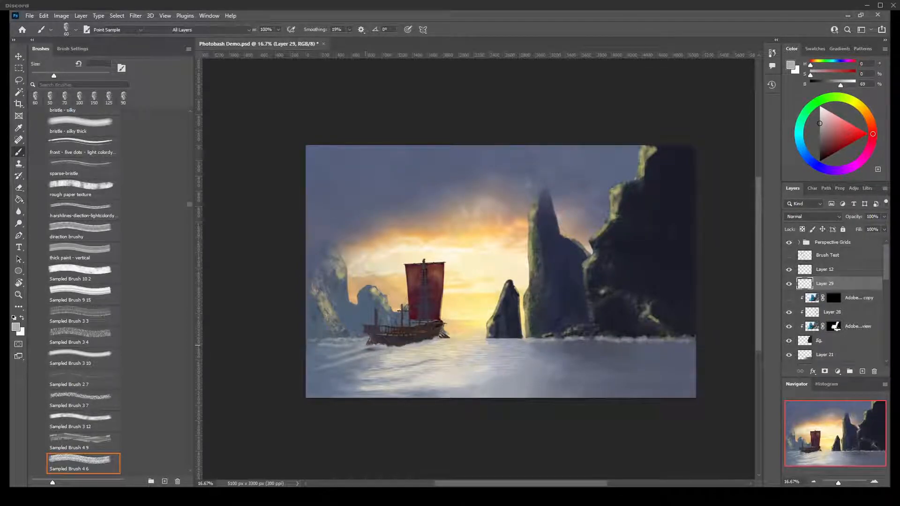
pyautogui.click(369, 347)
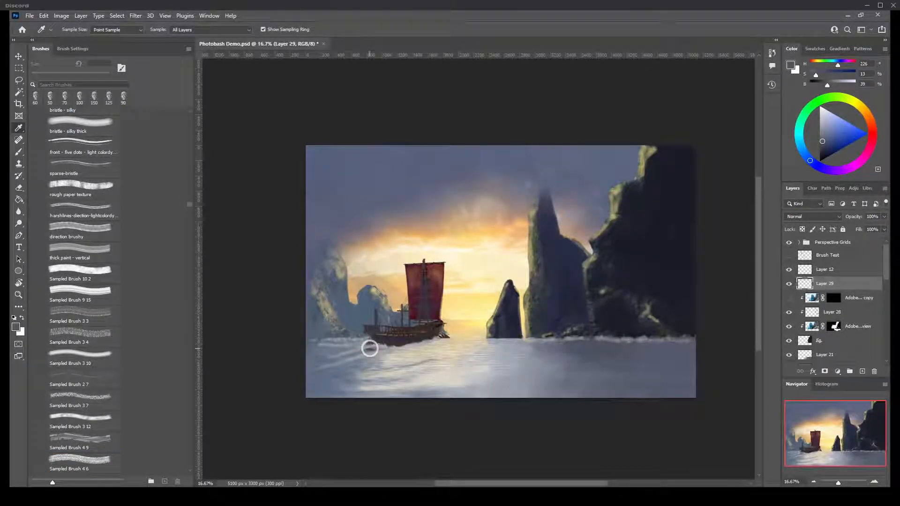
pyautogui.press('b')
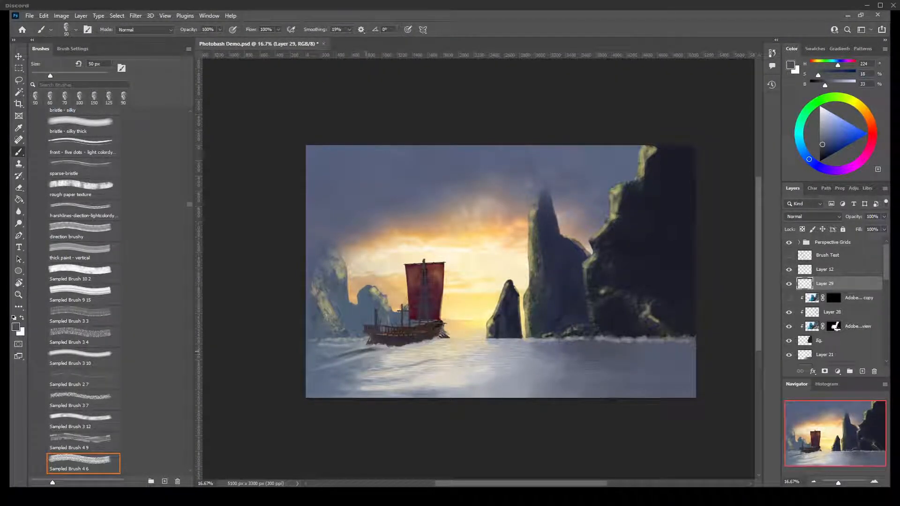
pyautogui.press(']')
pyautogui.press(']')
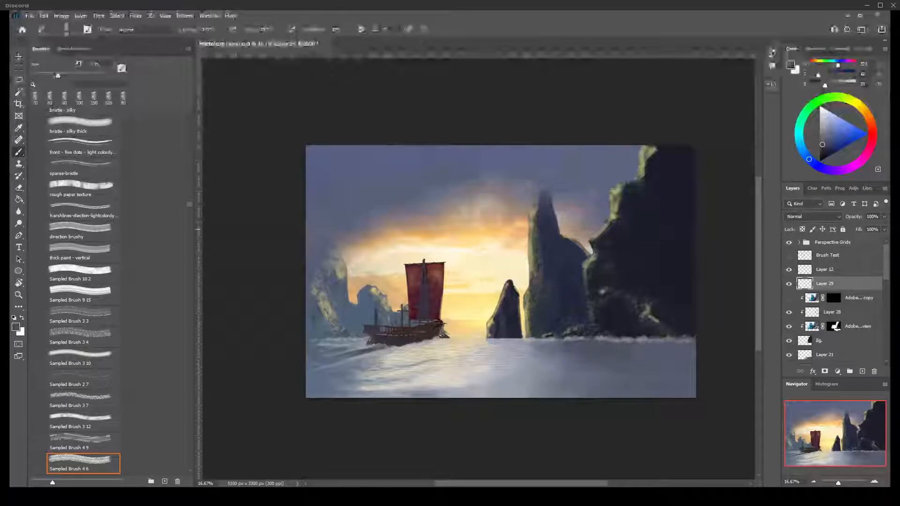
# - Sample a dark blue from the tall rock and paint shadows over its face with the brush at 80 to 90 px
pyautogui.press('i')
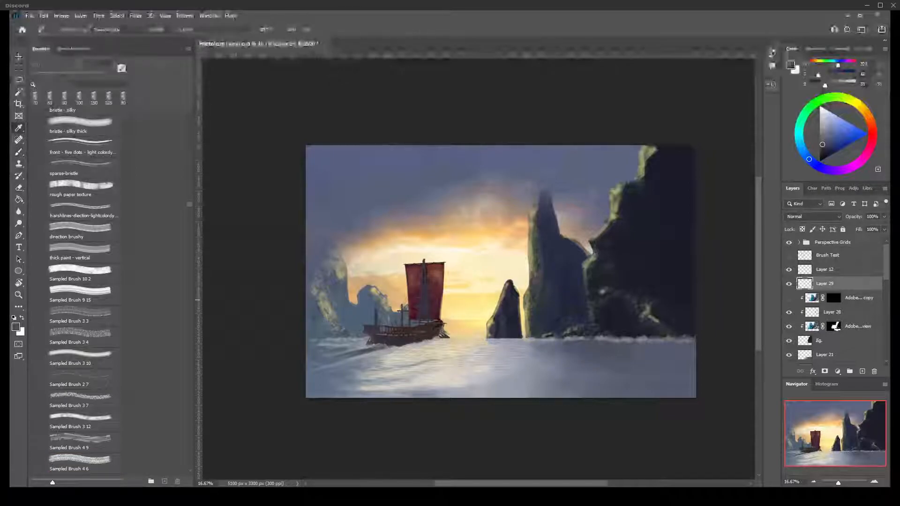
pyautogui.moveTo(560, 323); pyautogui.dragTo(573, 300)
pyautogui.press('b')
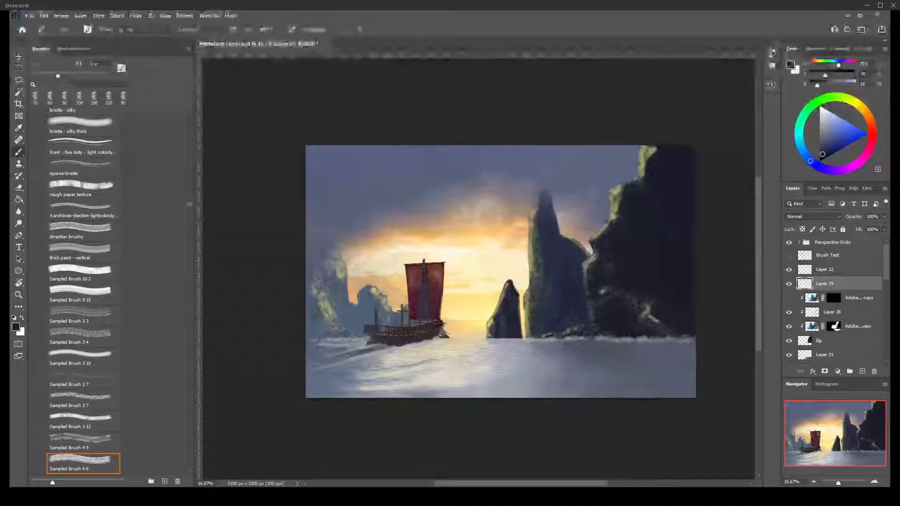
pyautogui.press(']')
pyautogui.press(']')
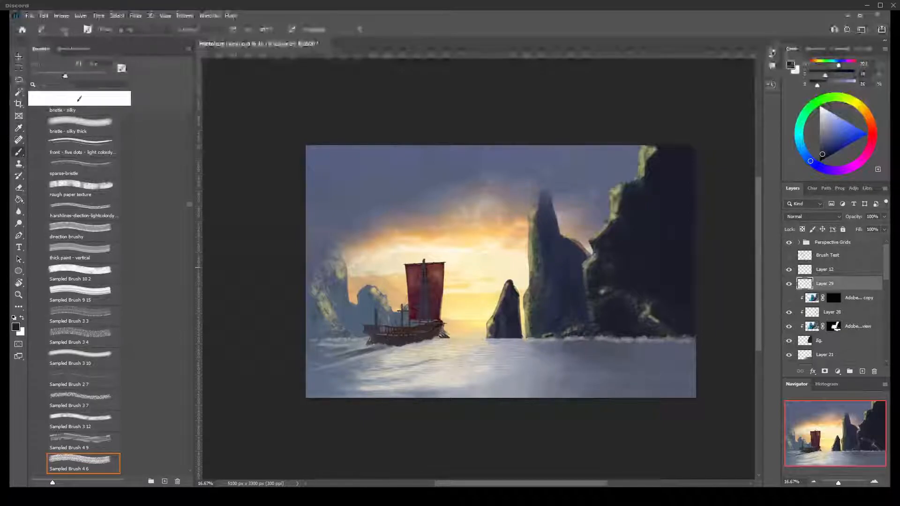
pyautogui.press('[')
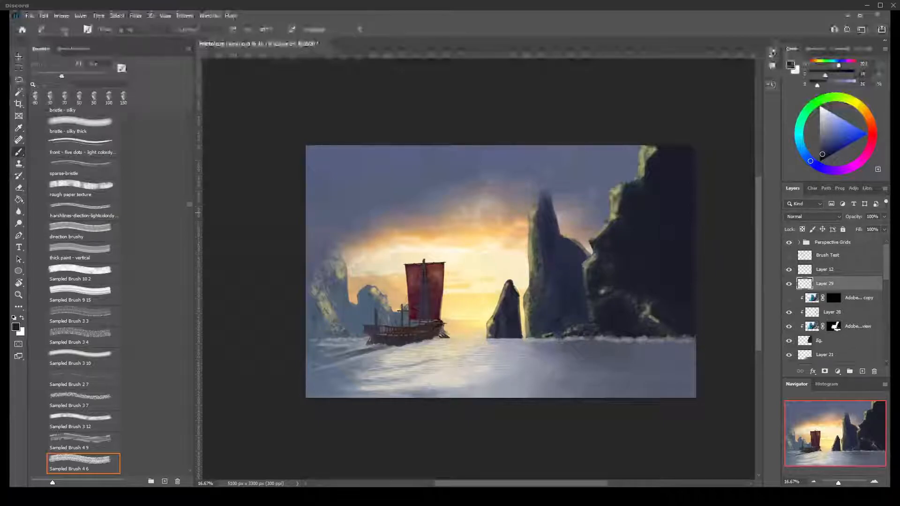
pyautogui.press(']')
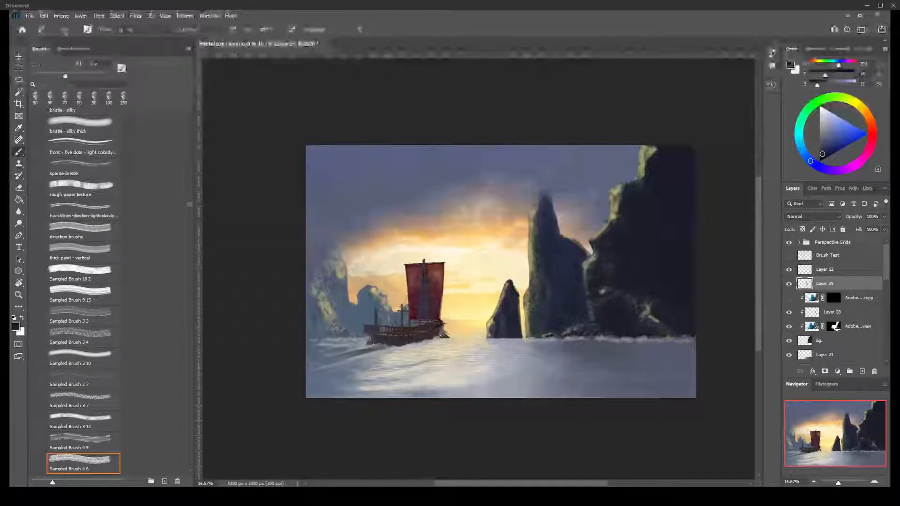
# - Choose the textured Sampled Brush 1 1 and set the foreground colour to a muted green (H 122, S 31, B 52)
pyautogui.scroll(-2, 82, 291)
pyautogui.scroll(-8, 82, 291)
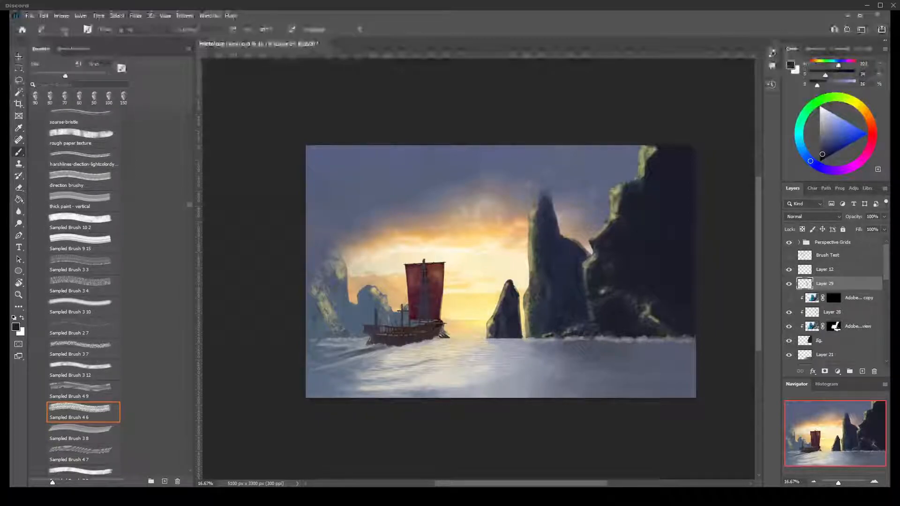
pyautogui.scroll(-7, 82, 290)
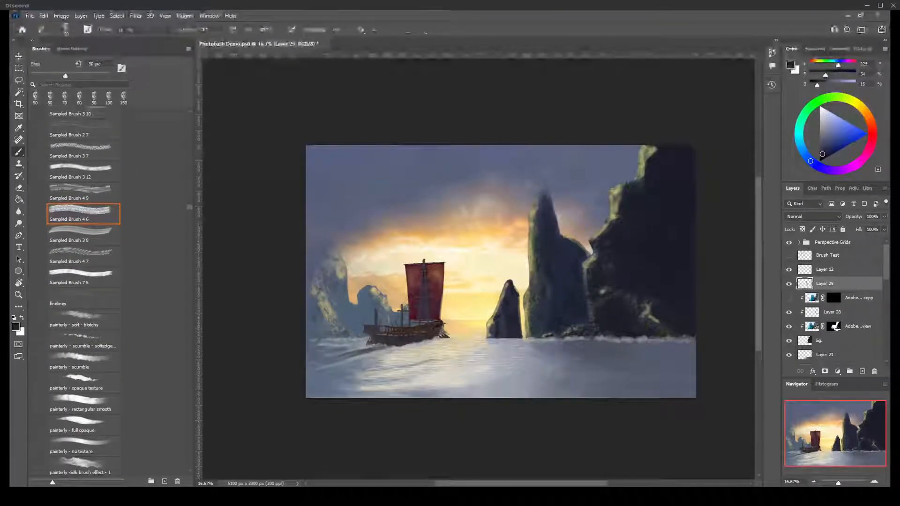
pyautogui.scroll(-6, 82, 290)
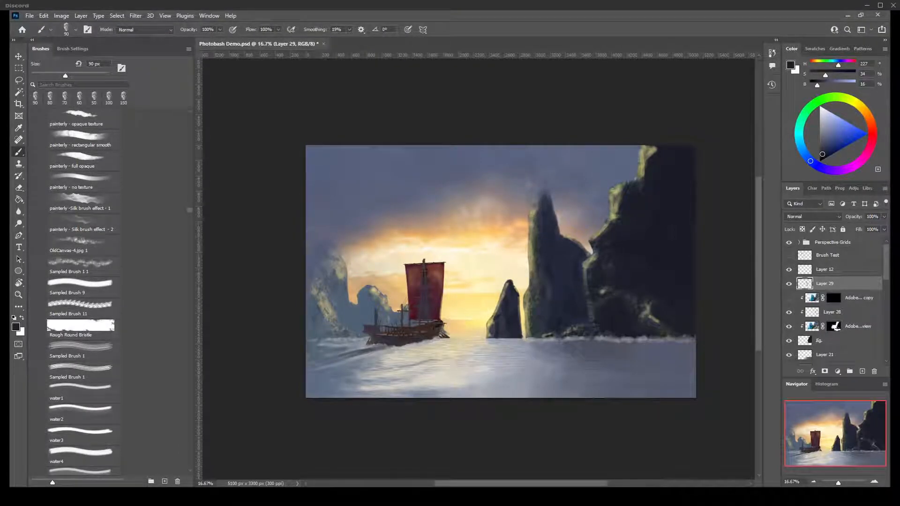
pyautogui.click(80, 264)
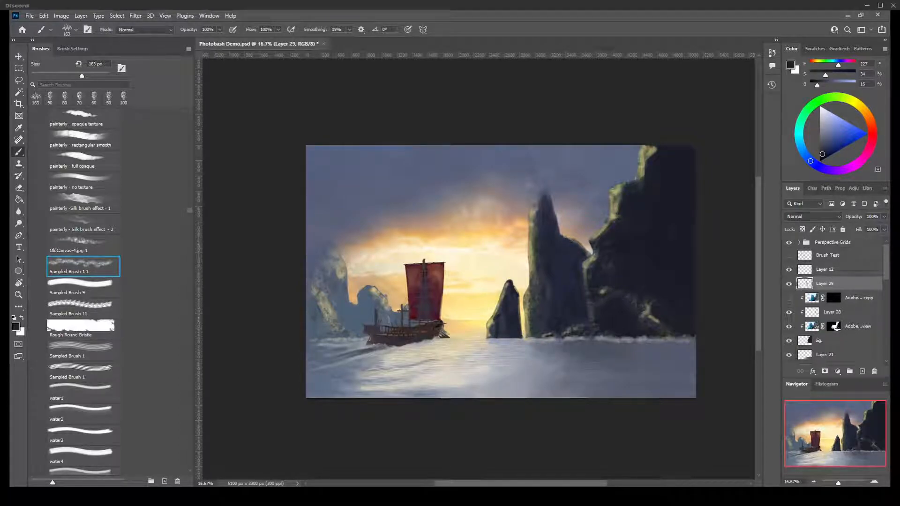
pyautogui.click(816, 102)
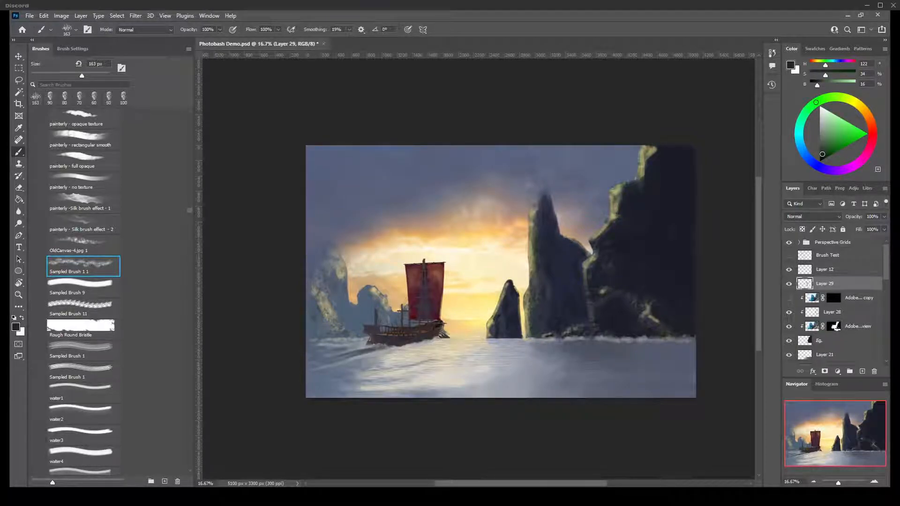
pyautogui.moveTo(836, 139); pyautogui.dragTo(832, 141)
pyautogui.click(828, 137)
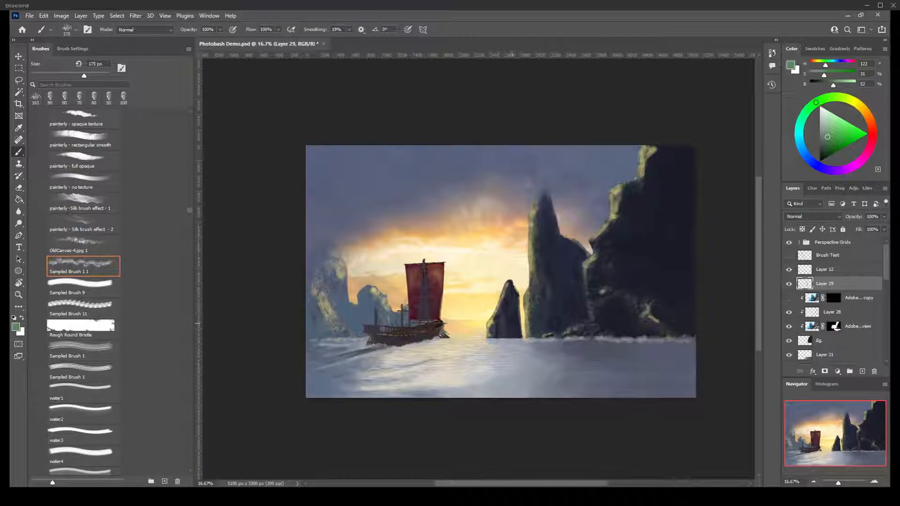
# - Paint mossy greenery on the tall rock with the brush at 100 px, using a bright green and a darker muted green
pyautogui.press('[')
pyautogui.press('[')
pyautogui.press('[')
pyautogui.hotkey('ctrl', '+')
pyautogui.hotkey('ctrl', '-')
pyautogui.click(837, 145)
pyautogui.click(839, 142)
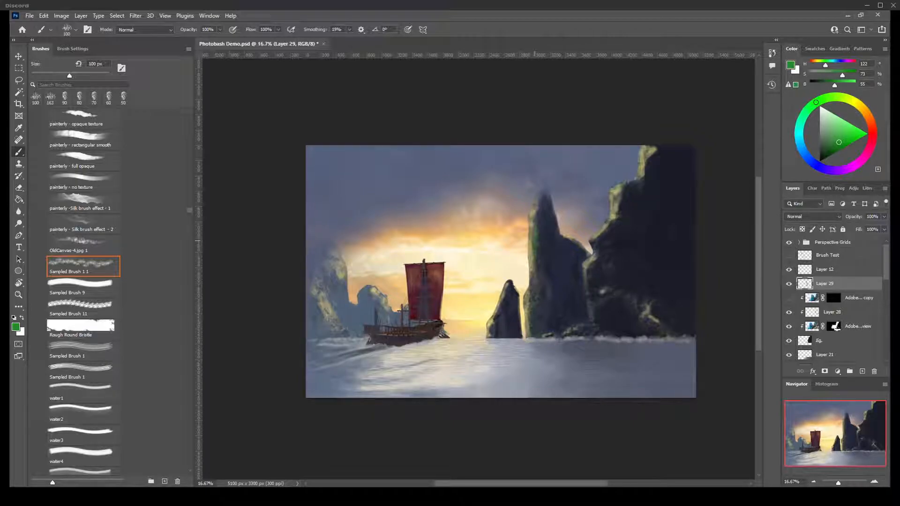
pyautogui.moveTo(839, 142); pyautogui.dragTo(826, 145)
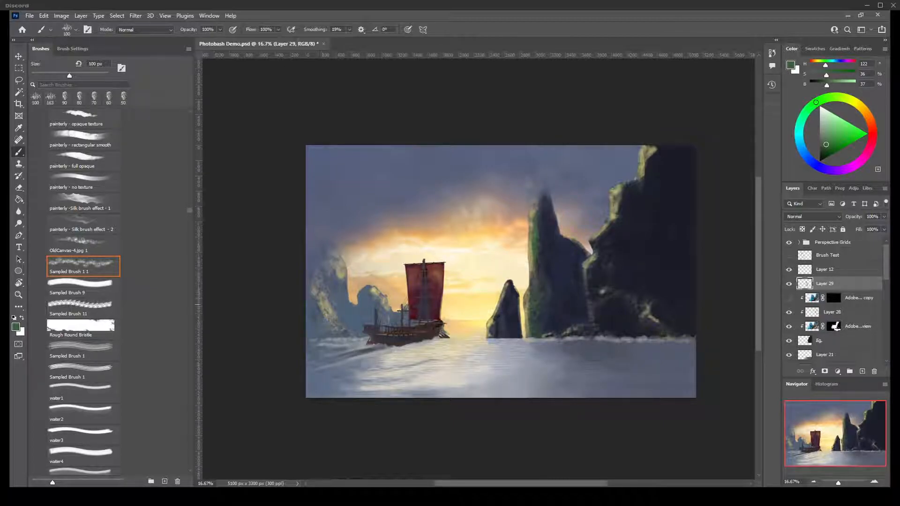
# - Paint green vegetation on the distant rocks behind the ship with the brush at 125 px, using dark greens of hue 122
pyautogui.press('p')
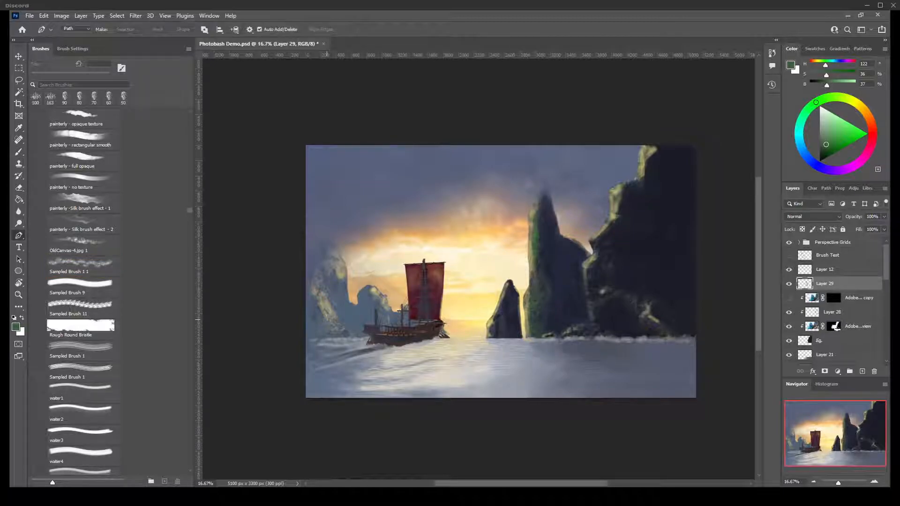
pyautogui.press('b')
pyautogui.press(']')
pyautogui.press(']')
pyautogui.press(']')
pyautogui.press(']')
pyautogui.press(']')
pyautogui.press(']')
pyautogui.press(']')
pyautogui.press(']')
pyautogui.press(']')
pyautogui.press(']')
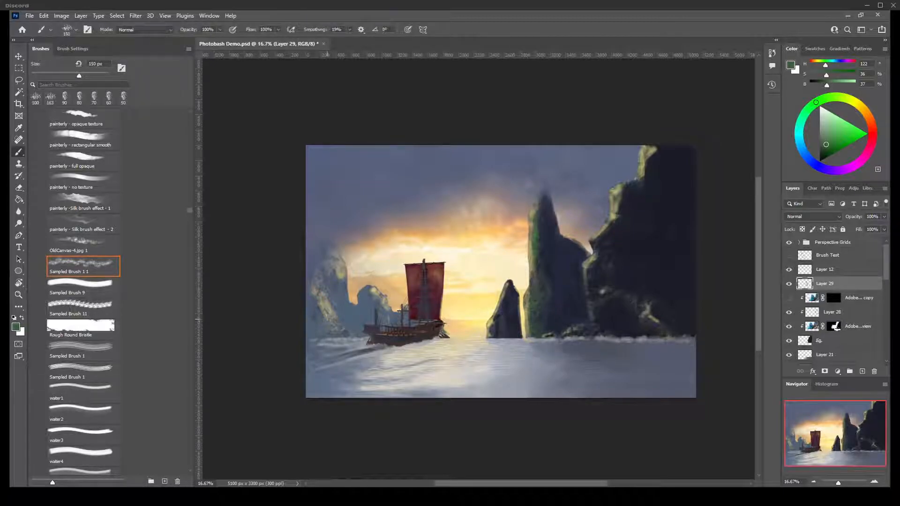
pyautogui.press('[')
pyautogui.click(829, 150)
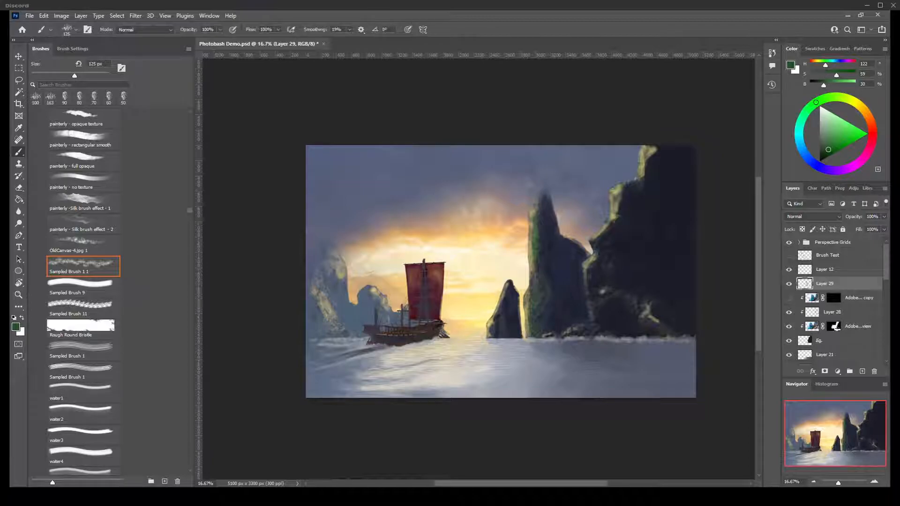
pyautogui.click(835, 147)
pyautogui.moveTo(835, 148); pyautogui.dragTo(827, 146)
pyautogui.moveTo(341, 318); pyautogui.dragTo(336, 323)
pyautogui.hotkey('ctrl', 'z')
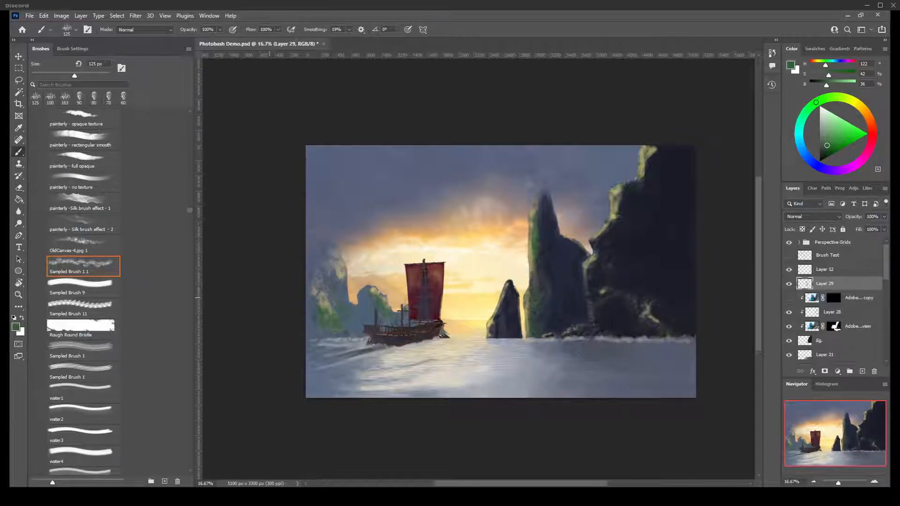
# - Expand the General Brushes group and choose the Soft Round brush
pyautogui.scroll(3, 84, 289)
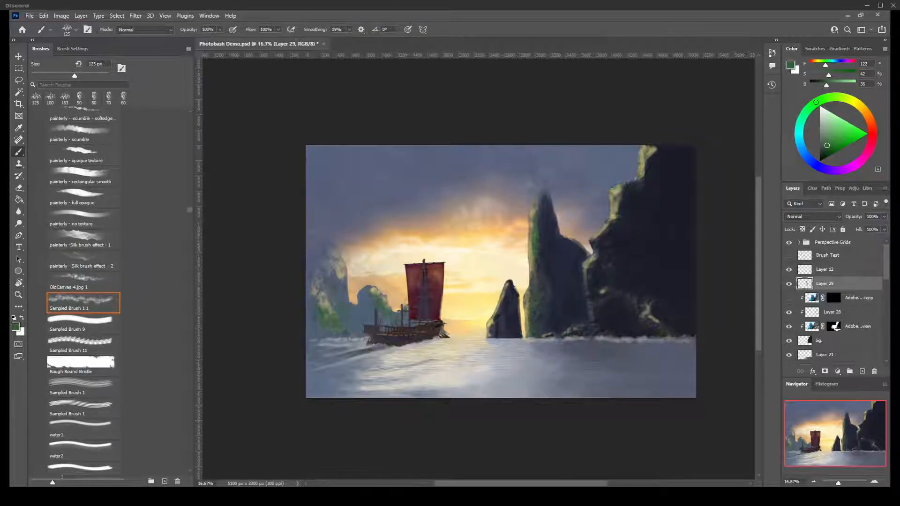
pyautogui.scroll(10, 83, 289)
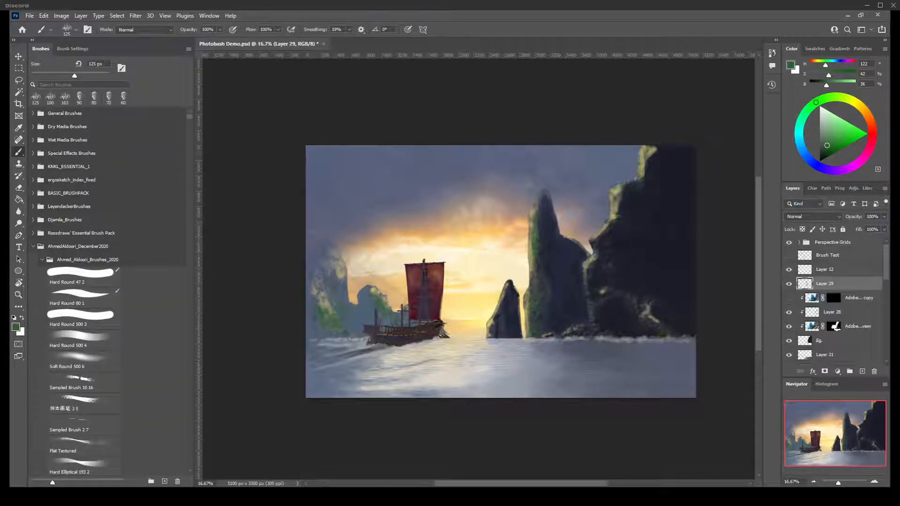
pyautogui.click(33, 113)
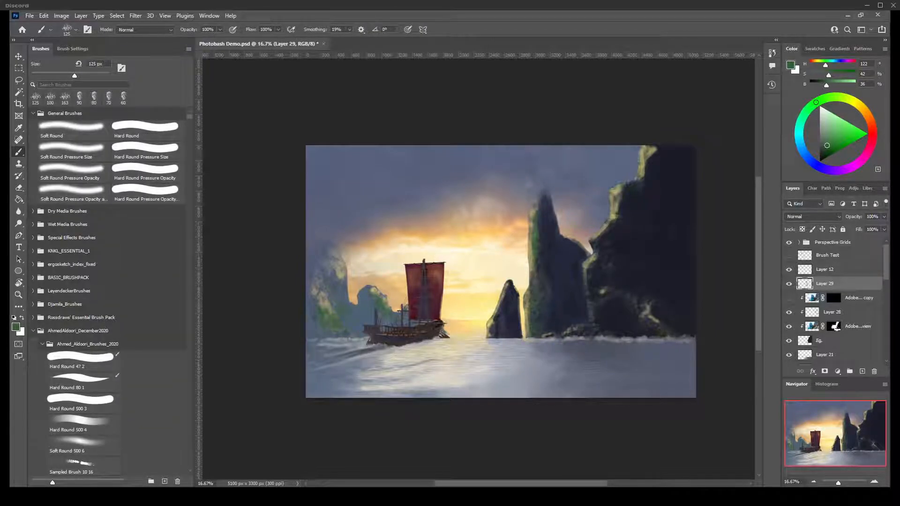
pyautogui.click(75, 130)
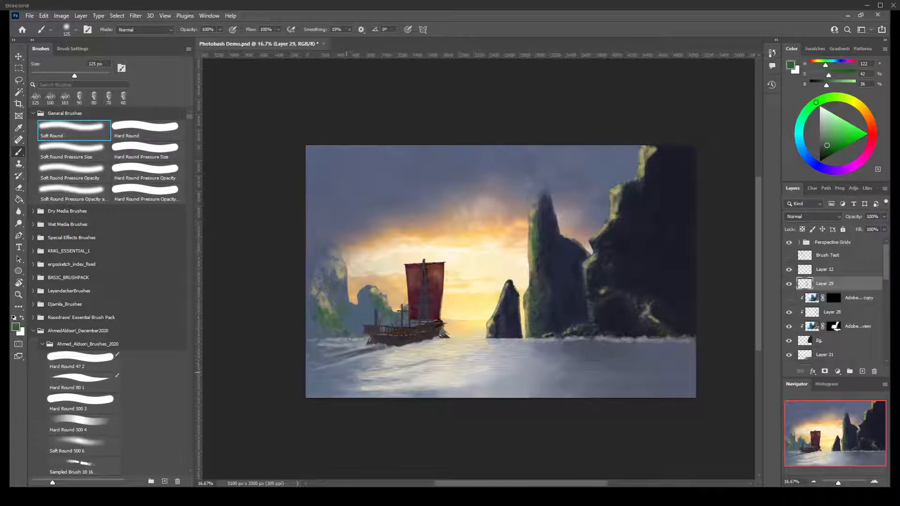
# - Sample the blue-grey sky and try painting soft haze over the distant rocks and nearby water with the brush enlarged to 1000 px
pyautogui.press('i')
pyautogui.click(312, 216)
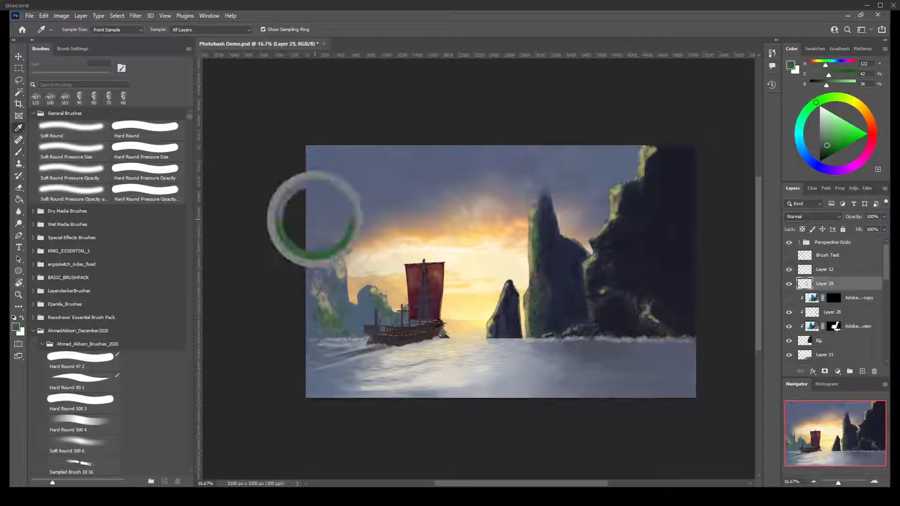
pyautogui.press('b')
pyautogui.press(']')
pyautogui.press(']')
pyautogui.press(']')
pyautogui.press(']')
pyautogui.press(']')
pyautogui.press(']')
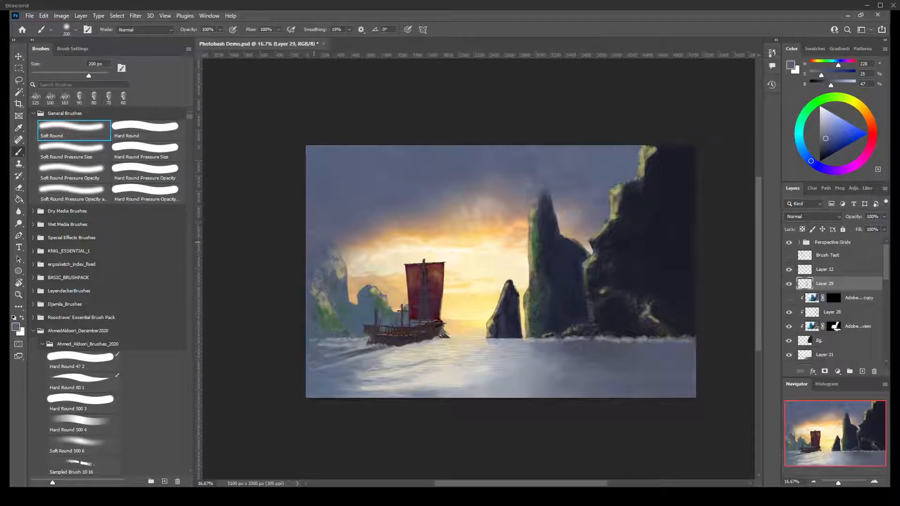
pyautogui.press(']')
pyautogui.press(']')
pyautogui.press(']')
pyautogui.moveTo(303, 383)
pyautogui.mouseDown()
pyautogui.moveTo(353, 390)
pyautogui.moveTo(376, 361)
pyautogui.mouseUp()
pyautogui.moveTo(319, 349)
pyautogui.mouseDown()
pyautogui.moveTo(291, 347)
pyautogui.moveTo(305, 286)
pyautogui.mouseUp()
pyautogui.press(']')
pyautogui.press(']')
pyautogui.press(']')
pyautogui.moveTo(315, 336); pyautogui.dragTo(341, 234)
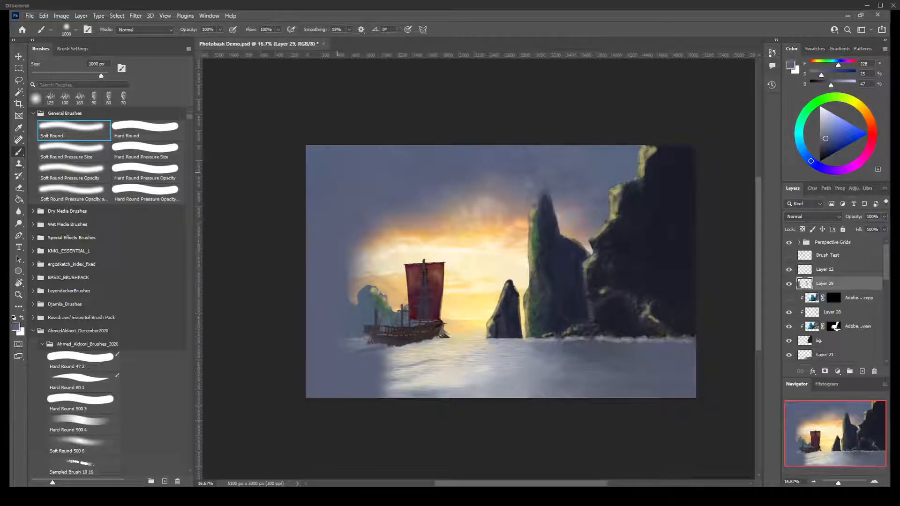
# - Undo the blue-grey haze strokes over the distant rocks and water
pyautogui.hotkey('ctrl', 'z')
pyautogui.hotkey('ctrl', 'z')
pyautogui.hotkey('ctrl', 'z')
pyautogui.hotkey('ctrl', 'z')
pyautogui.hotkey('ctrl', 'z')
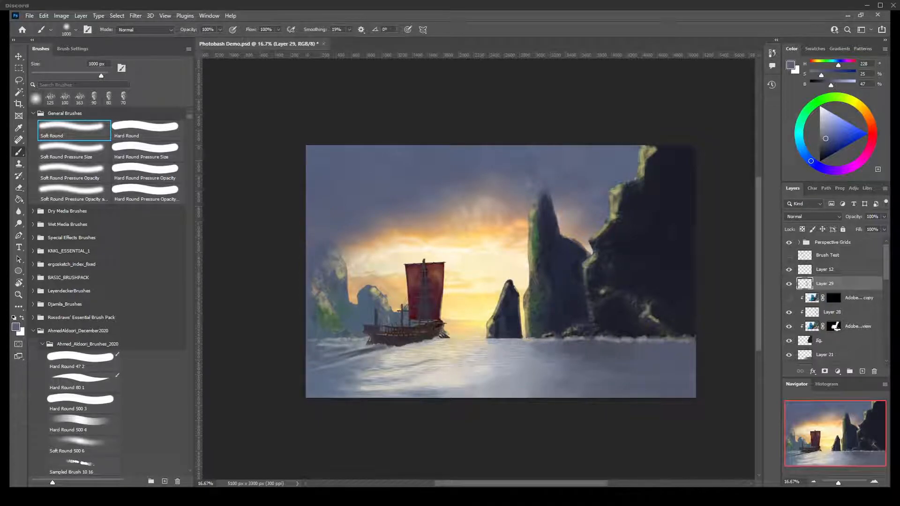
# - Sample the large cliff's dark blue and darken its base and the nearby water with a soft pressure-opacity brush at 1300 px
pyautogui.press('i')
pyautogui.click(663, 288)
pyautogui.press('b')
pyautogui.press(']')
pyautogui.press(']')
pyautogui.press(']')
pyautogui.click(74, 193)
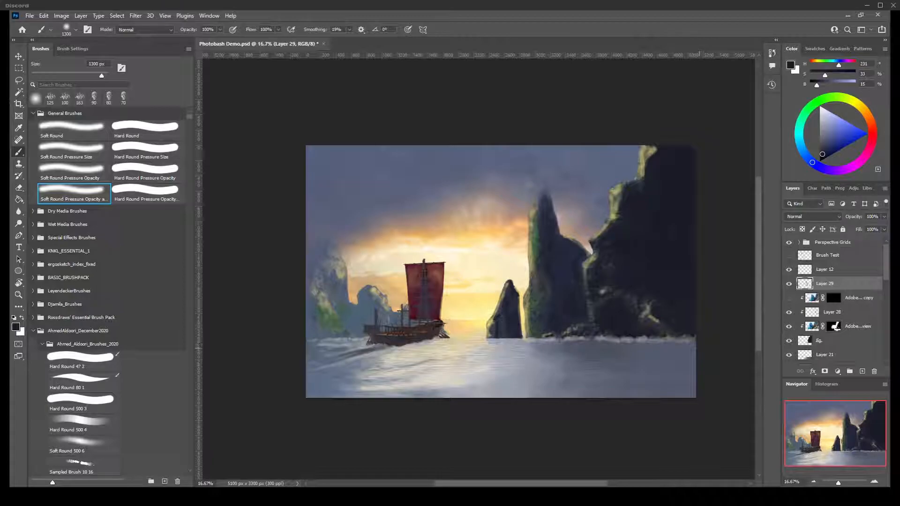
pyautogui.click(678, 305)
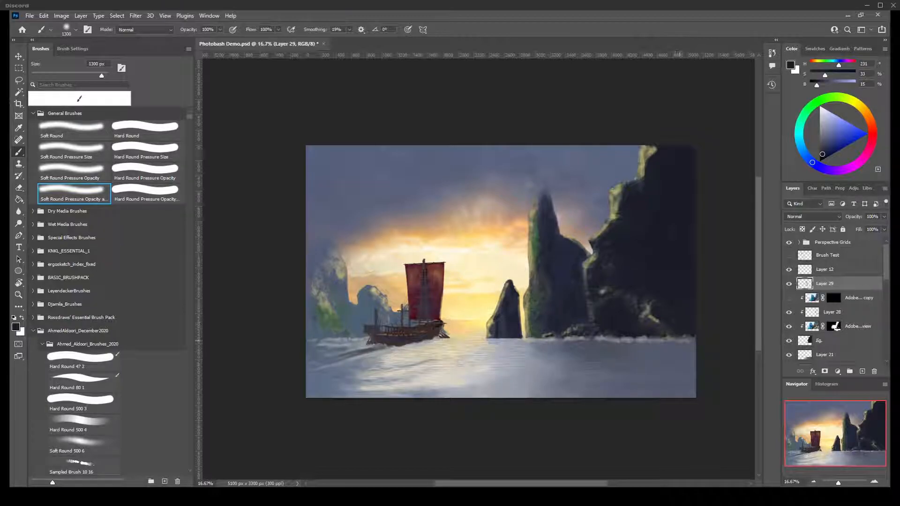
pyautogui.moveTo(649, 296); pyautogui.dragTo(663, 312)
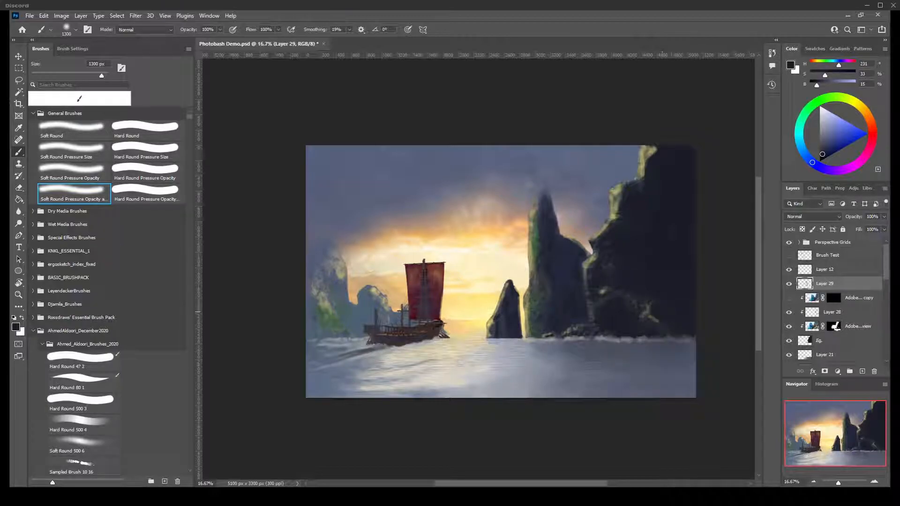
pyautogui.moveTo(675, 345)
pyautogui.mouseDown()
pyautogui.moveTo(589, 320)
pyautogui.moveTo(570, 335)
pyautogui.moveTo(565, 282)
pyautogui.mouseUp()
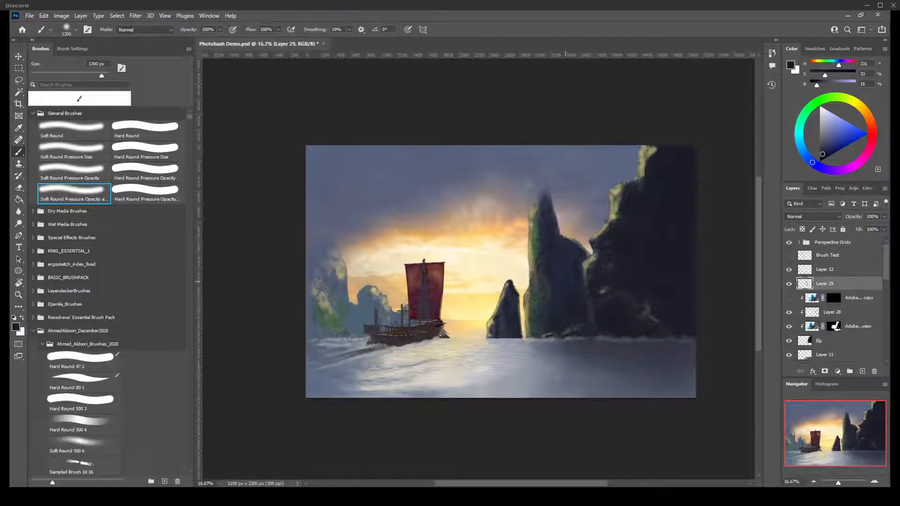
pyautogui.moveTo(688, 379); pyautogui.dragTo(593, 299)
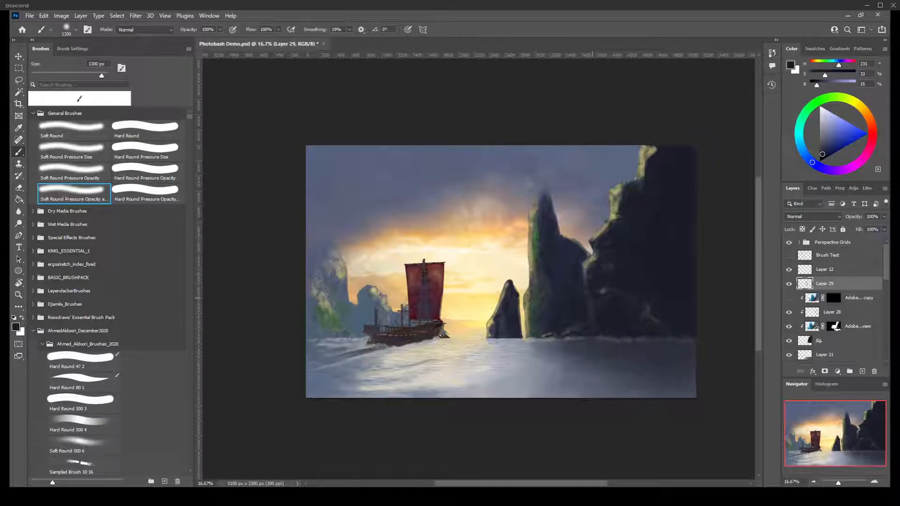
# - Shade the water behind the ship and the sky above the distant rocks with soft dark blue vignette strokes at 1300 px
pyautogui.moveTo(276, 378); pyautogui.dragTo(286, 336)
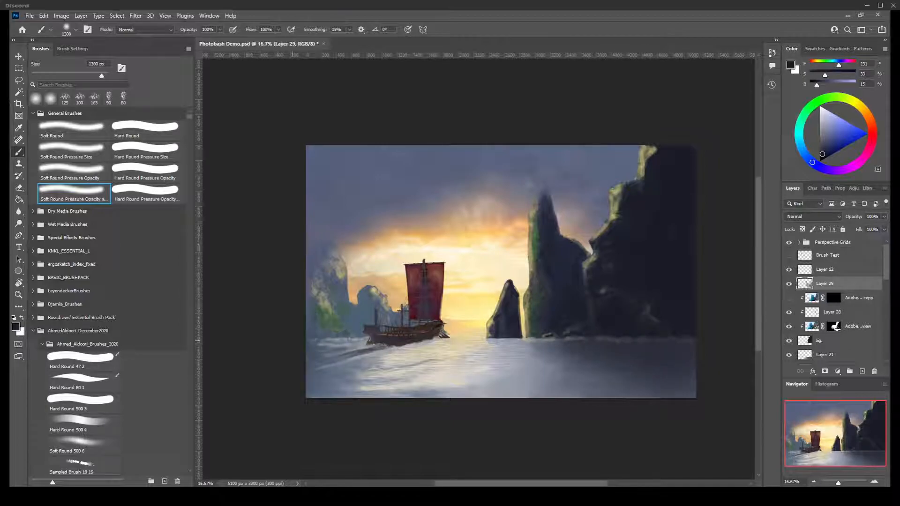
pyautogui.moveTo(279, 366); pyautogui.dragTo(296, 332)
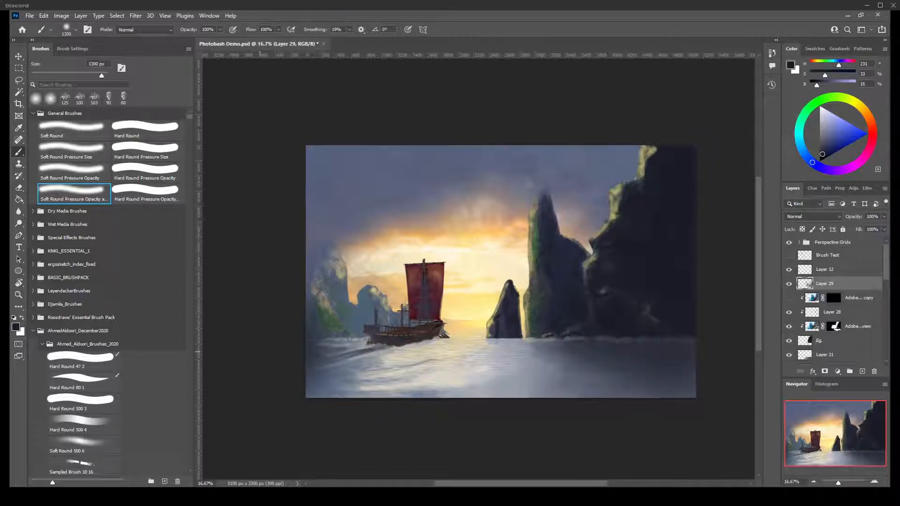
pyautogui.moveTo(244, 221)
pyautogui.mouseDown()
pyautogui.moveTo(262, 176)
pyautogui.moveTo(300, 151)
pyautogui.mouseUp()
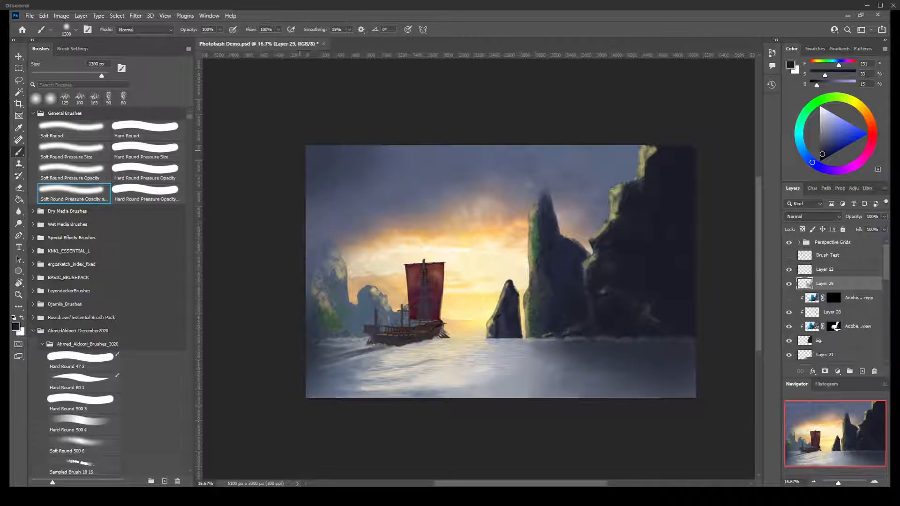
pyautogui.moveTo(277, 198); pyautogui.dragTo(404, 137)
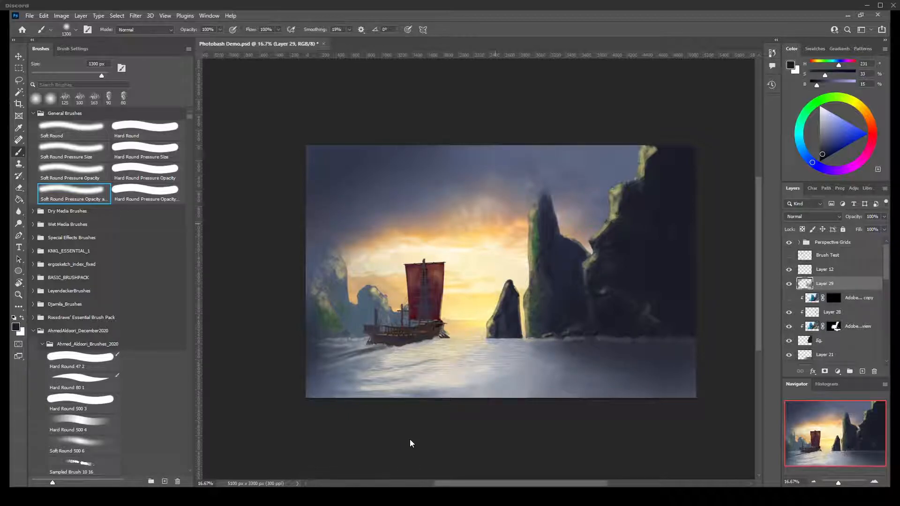
# - Sample a light orange from the sunset sky, search the brushes for "cloud" and choose the cloud -stratus brush
pyautogui.keyDown('alt'); pyautogui.click(496, 230); pyautogui.keyUp('alt')
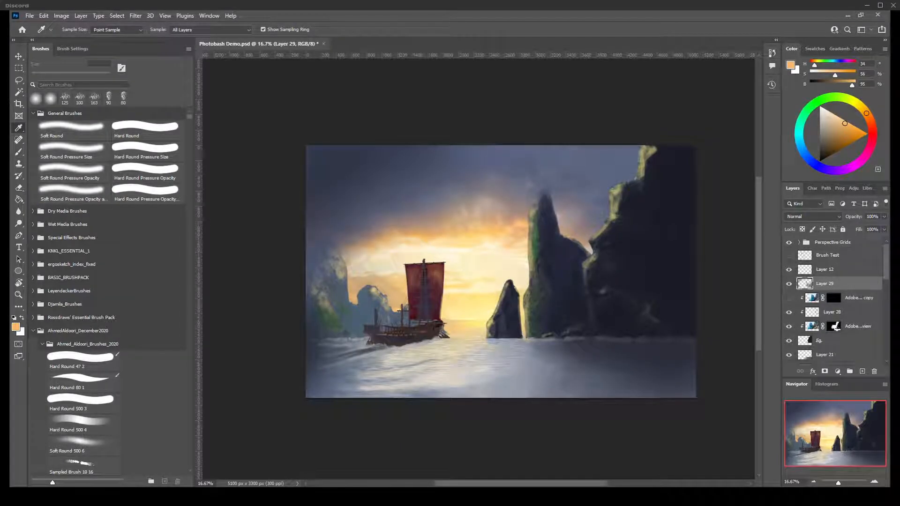
pyautogui.click(57, 85)
pyautogui.write('cloud')
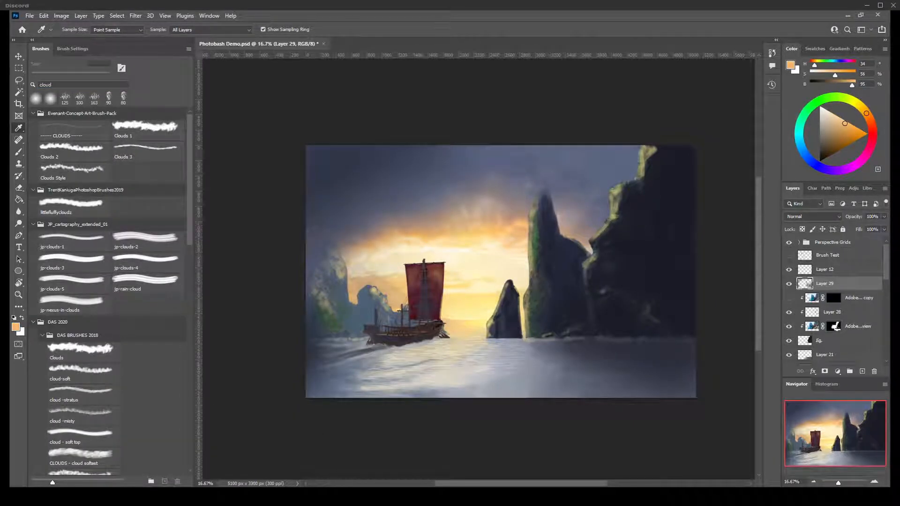
pyautogui.scroll(-5, 108, 291)
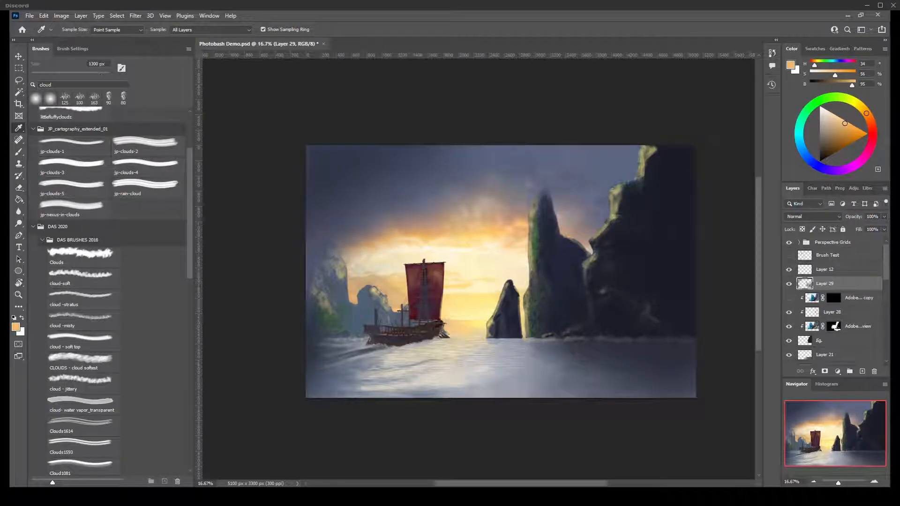
pyautogui.click(83, 300)
# - Paint light orange stratus cloud streaks across the sky around the sunset glow with the brush at 400 px
pyautogui.click(431, 248)
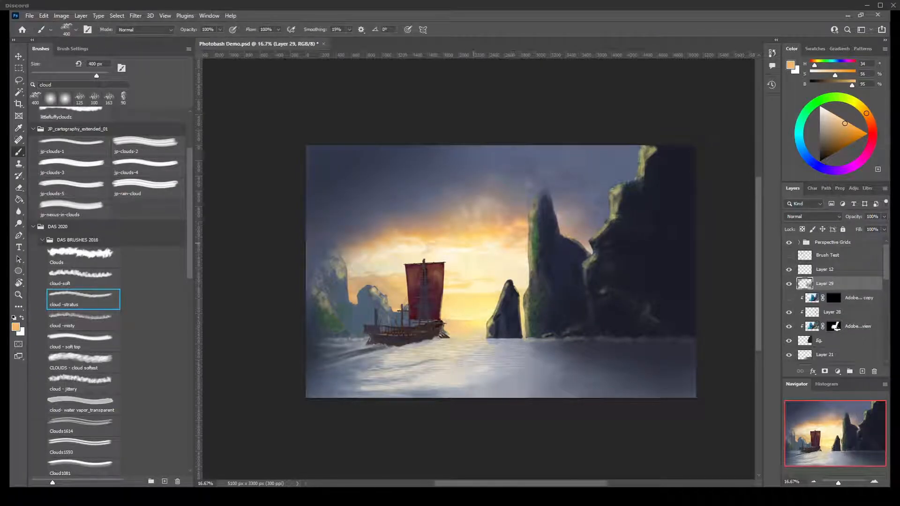
pyautogui.hotkey('ctrl', 'z')
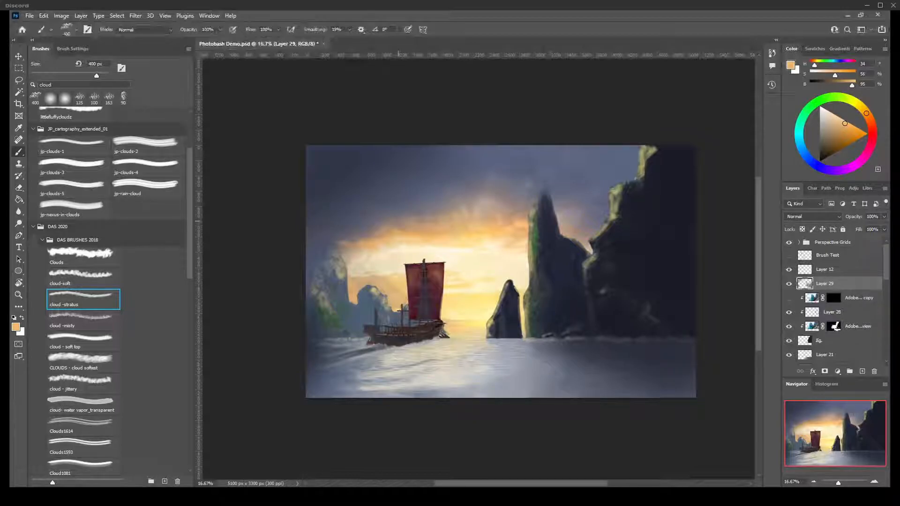
pyautogui.moveTo(376, 224)
pyautogui.mouseDown()
pyautogui.moveTo(340, 228)
pyautogui.moveTo(368, 221)
pyautogui.moveTo(366, 228)
pyautogui.mouseUp()
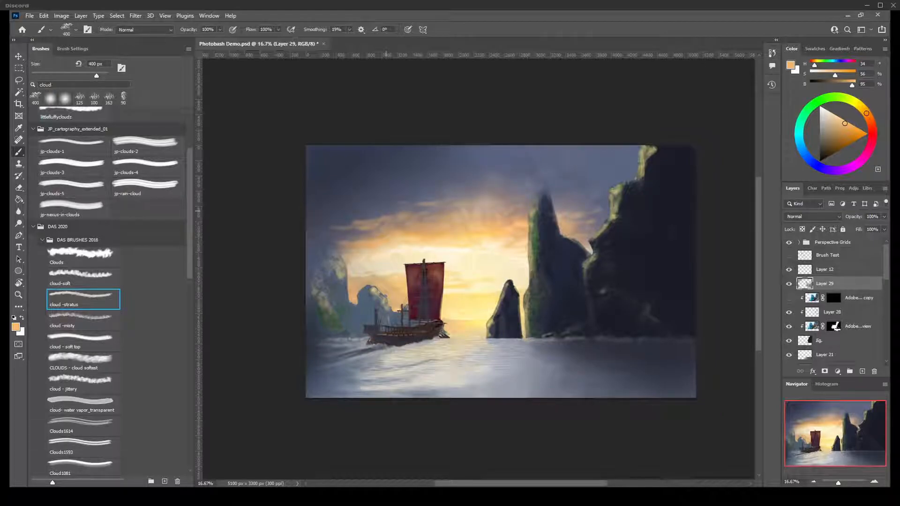
# - Add light orange cloud streaks to the sky above the distant rocks at 400 px and reselect the cloud -stratus brush
pyautogui.moveTo(371, 210); pyautogui.dragTo(339, 210)
pyautogui.click(560, 190)
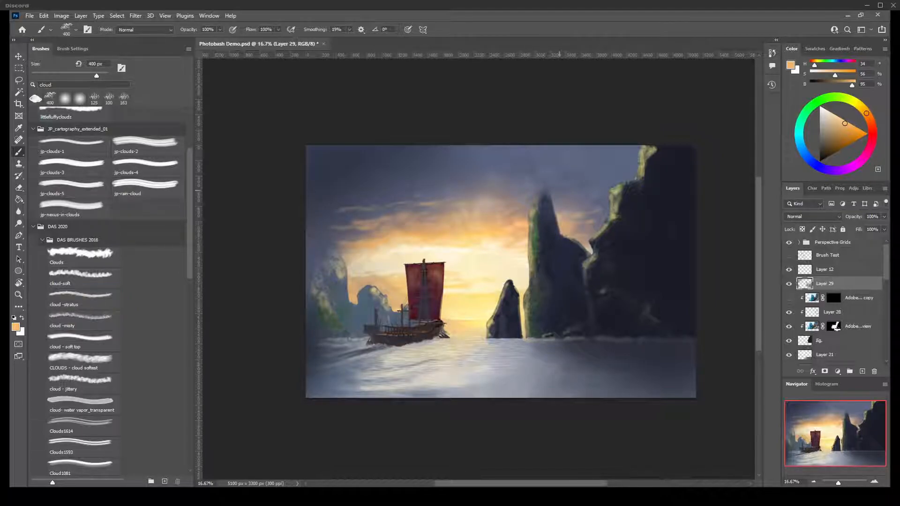
pyautogui.click(83, 300)
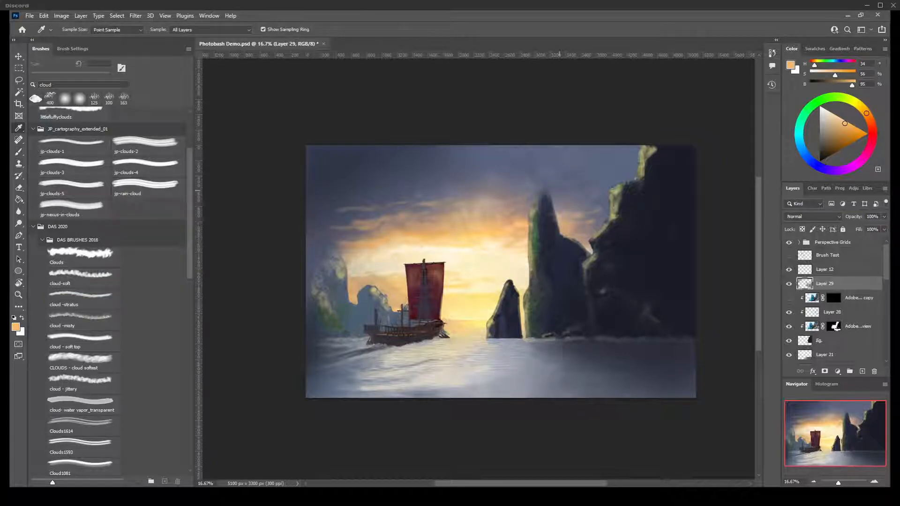
# - Sample the dark blue of the tall rock and reduce the cloud -stratus brush to 150 px
pyautogui.keyDown('alt'); pyautogui.click(547, 201); pyautogui.keyUp('alt')
pyautogui.press('[')
pyautogui.press('[')
pyautogui.press('[')
pyautogui.press('[')
pyautogui.press('[')
pyautogui.press('[')
pyautogui.press('[')
pyautogui.press('[')
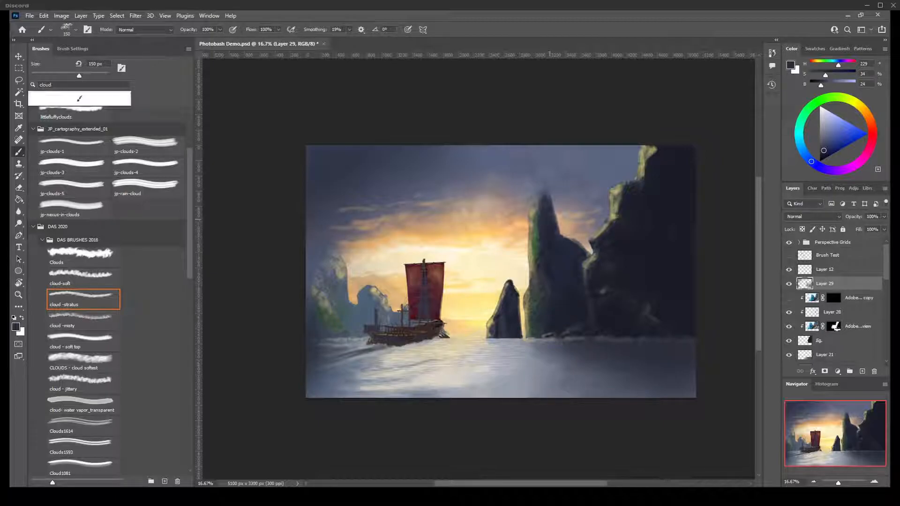
# - Create a new layer above Layer 29, pick a neutral light grey and reduce the brush to 90 px
pyautogui.click(863, 371)
pyautogui.click(820, 113)
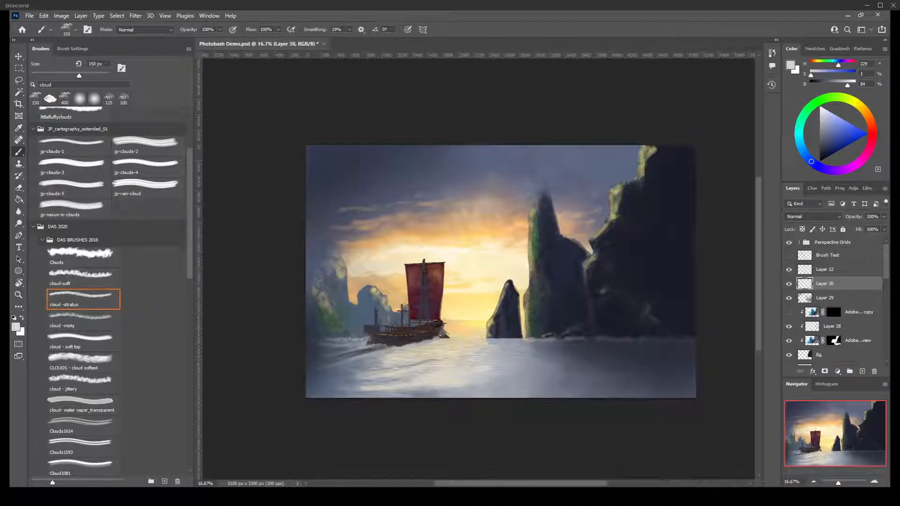
pyautogui.press('[')
pyautogui.press('[')
pyautogui.press('[')
# - Clear the "cloud" brush search and return to the first brush groups
pyautogui.moveTo(51, 85); pyautogui.dragTo(48, 85)
pyautogui.press('BackSpace')
pyautogui.press('BackSpace')
pyautogui.press('BackSpace')
pyautogui.press('BackSpace')
pyautogui.press('BackSpace')
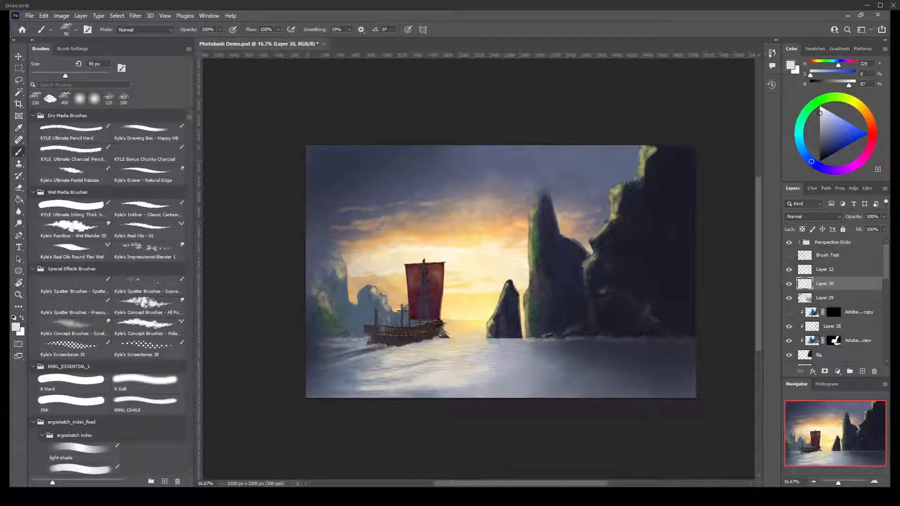
pyautogui.scroll(2, 107, 291)
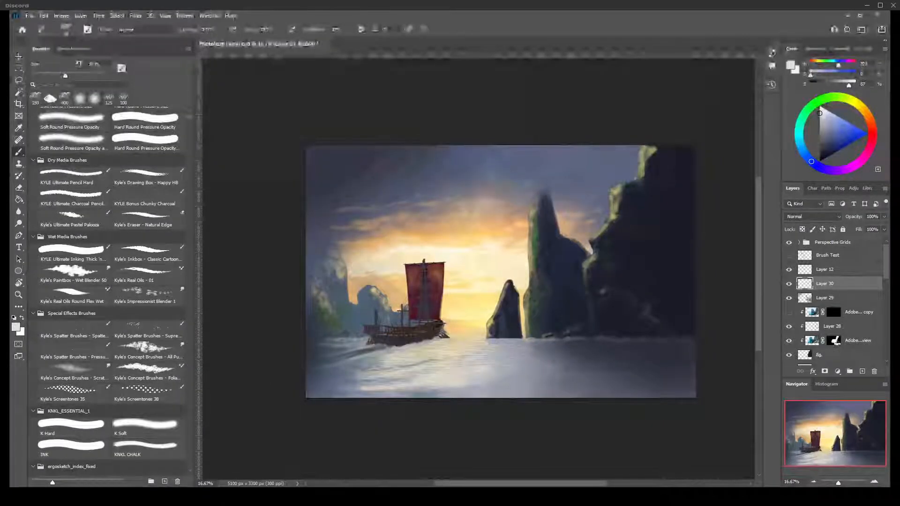
pyautogui.scroll(1, 107, 291)
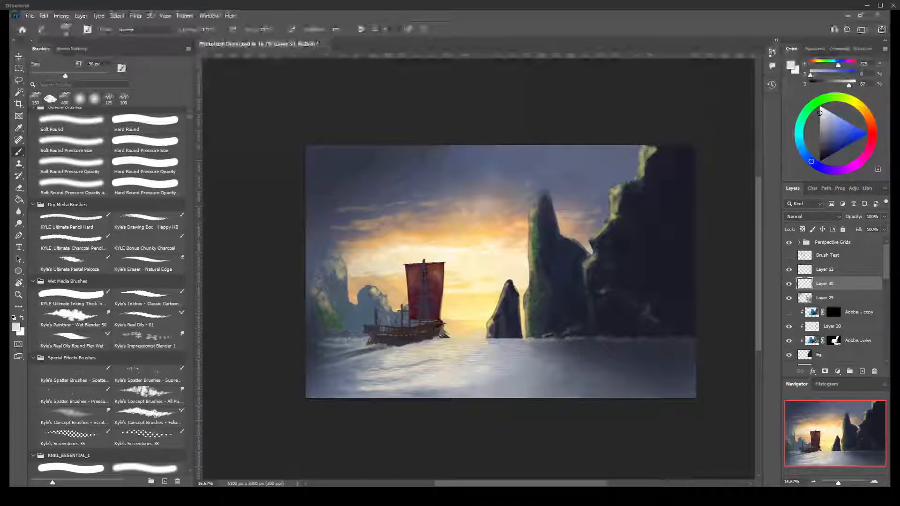
# - Collapse the brush groups from General Brushes through ergosketch_index_fixed, trying out the THICC SKETCH brush
pyautogui.click(33, 107)
pyautogui.click(33, 120)
pyautogui.click(33, 134)
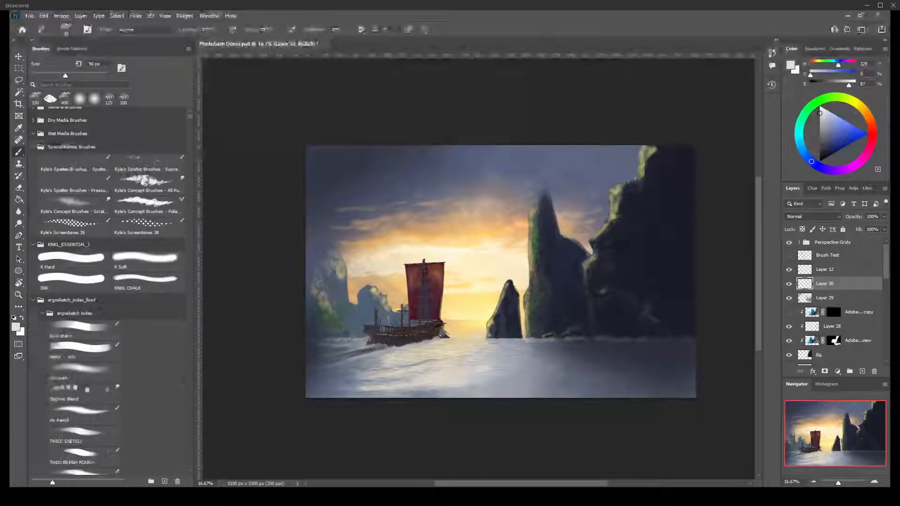
pyautogui.click(33, 147)
pyautogui.click(33, 160)
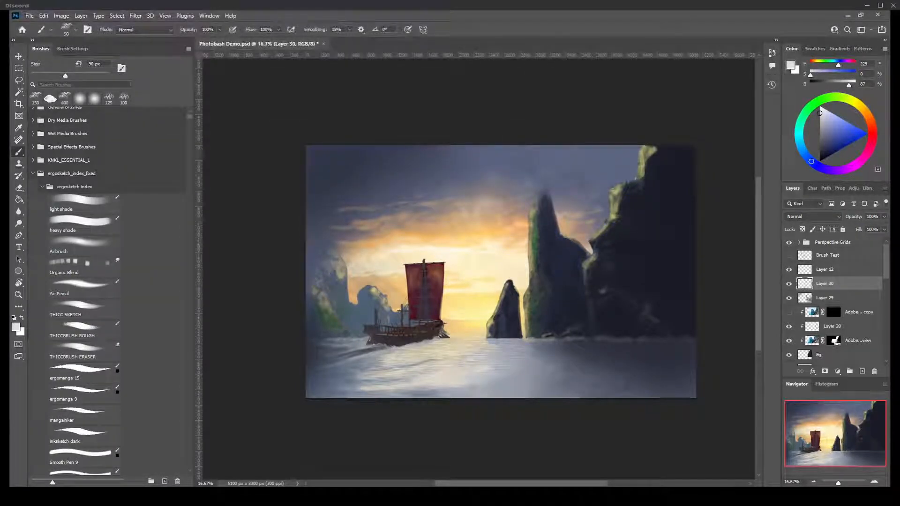
pyautogui.click(83, 309)
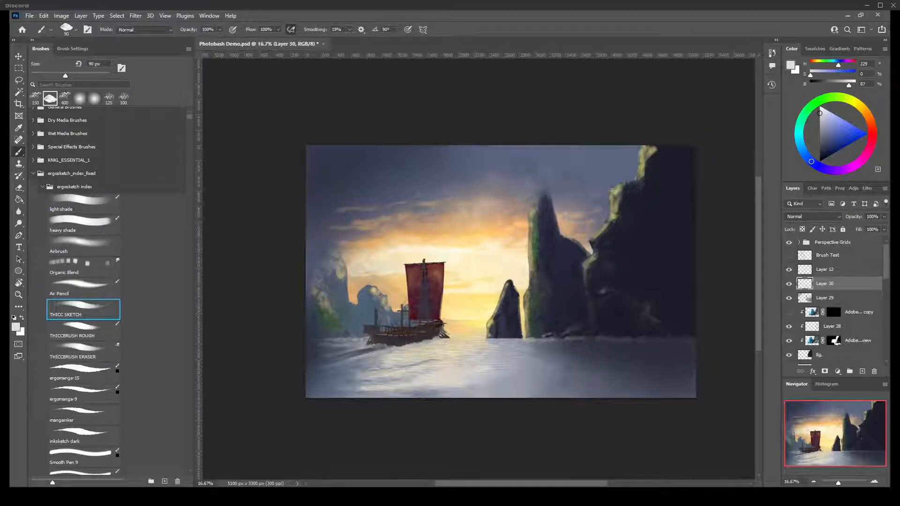
pyautogui.click(42, 187)
pyautogui.click(33, 174)
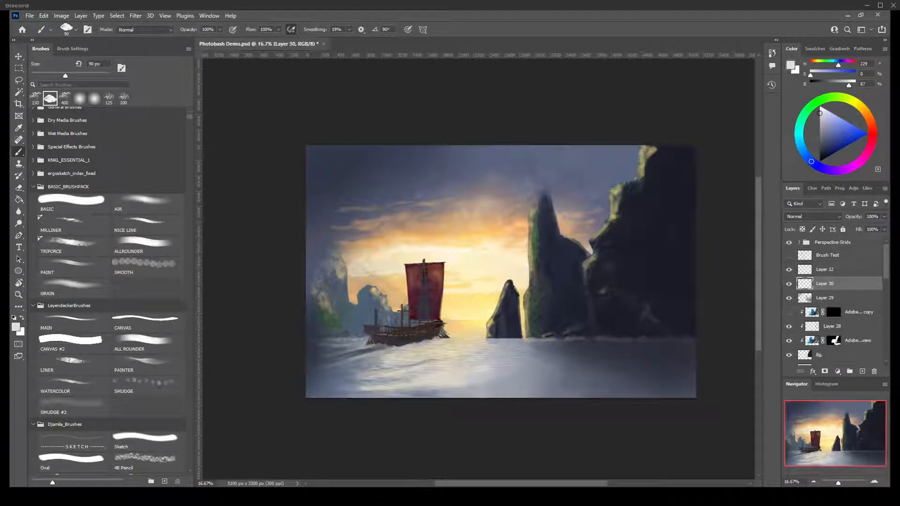
# - Choose the MR.LINER brush from BASIC_BRUSHPACK and enlarge it to 20 px
pyautogui.click(74, 225)
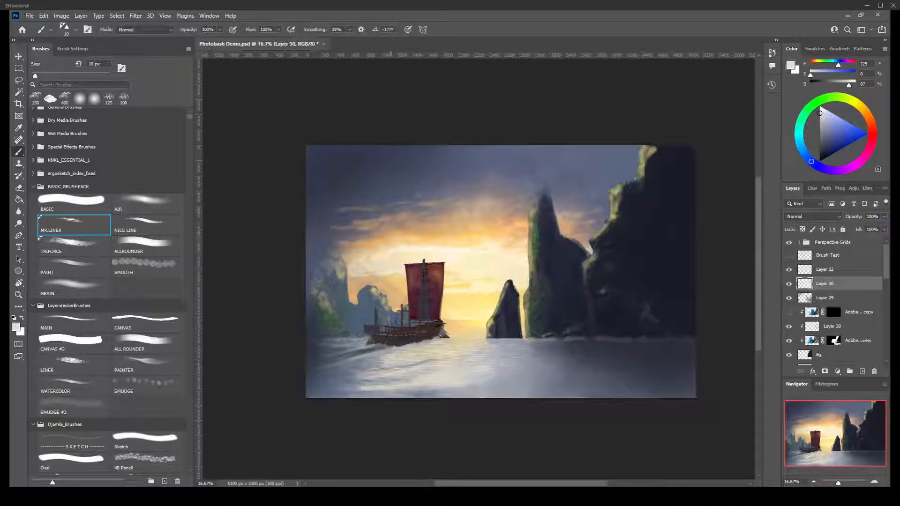
pyautogui.press(']')
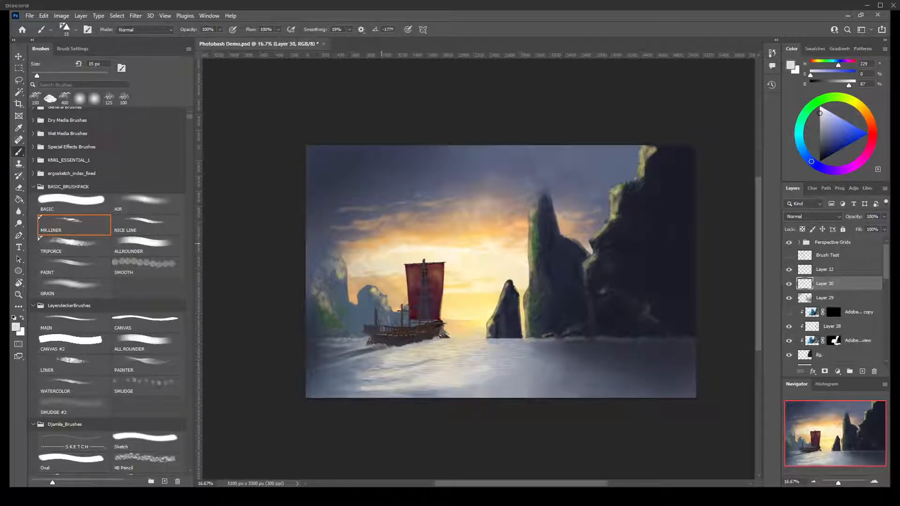
pyautogui.press(']')
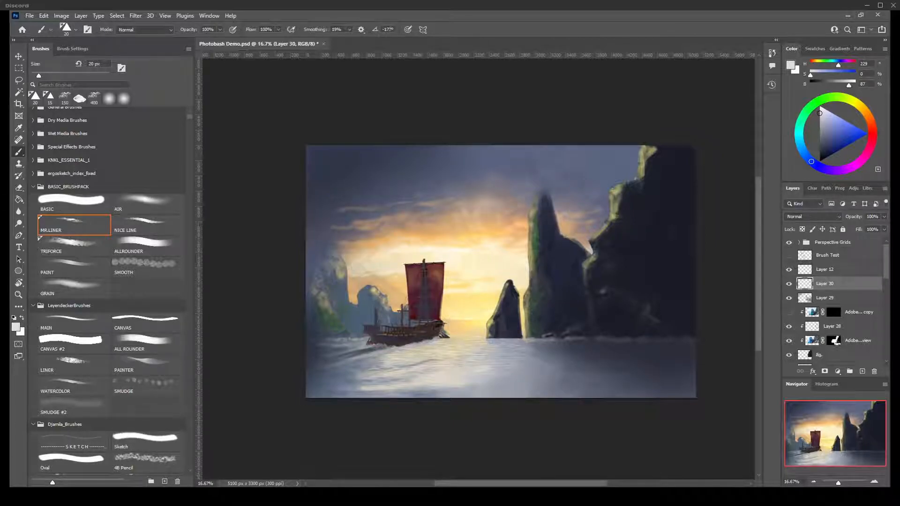
# - Choose the Sharp Details brush and paint tiny light grey birds above the ship and beside the tall rock's peak at 35 to 40 px
pyautogui.scroll(-10, 108, 281)
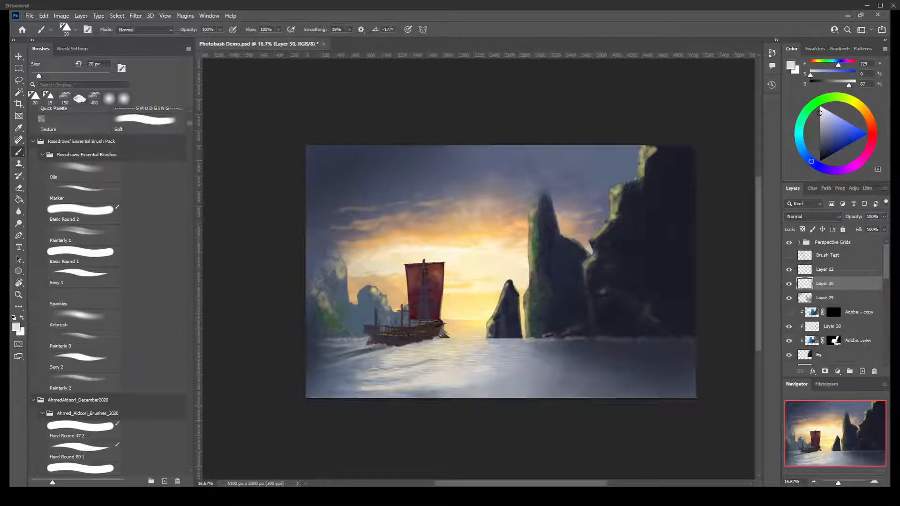
pyautogui.scroll(5, 111, 291)
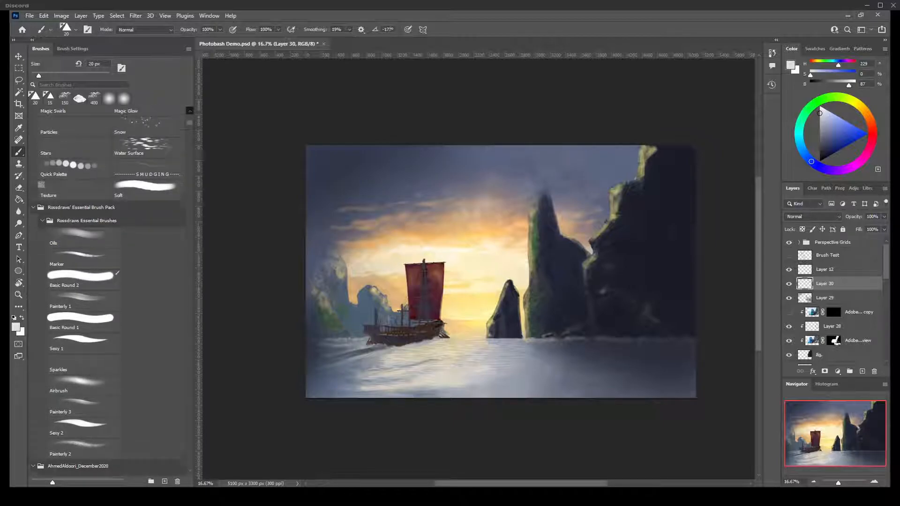
pyautogui.scroll(8, 112, 291)
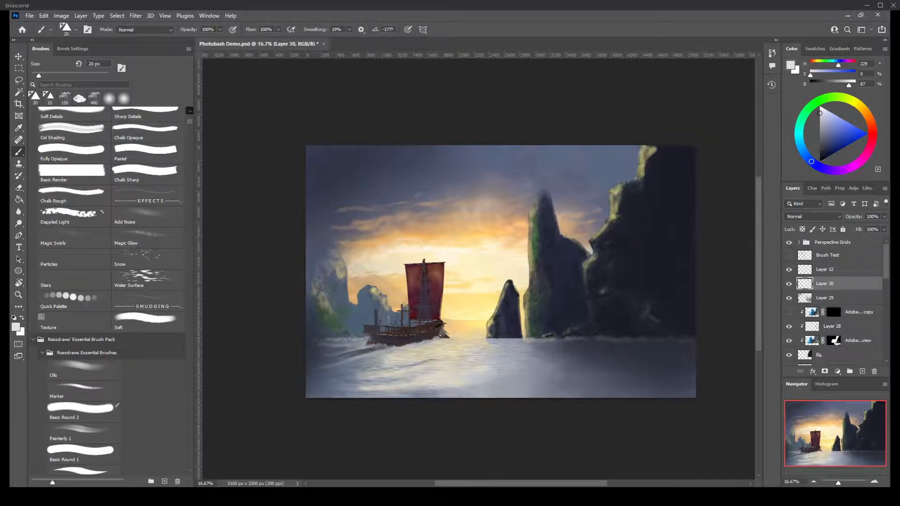
pyautogui.scroll(4, 111, 290)
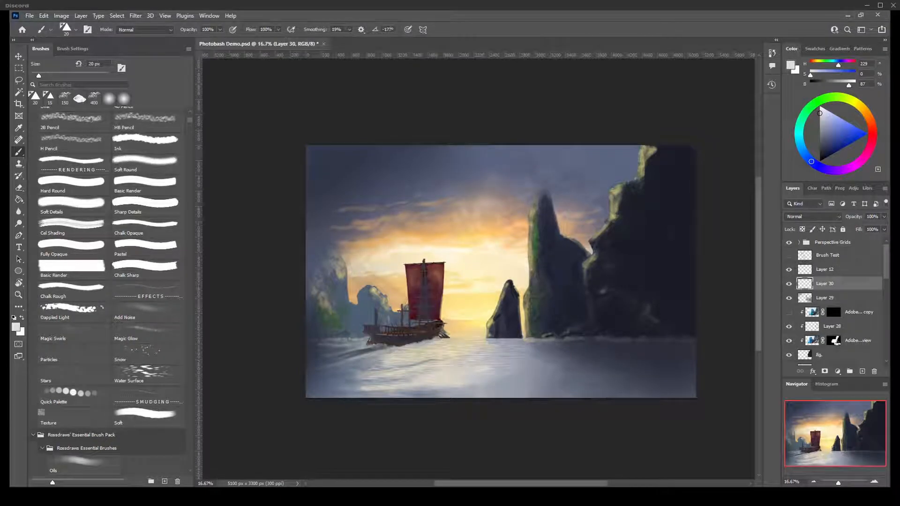
pyautogui.click(148, 207)
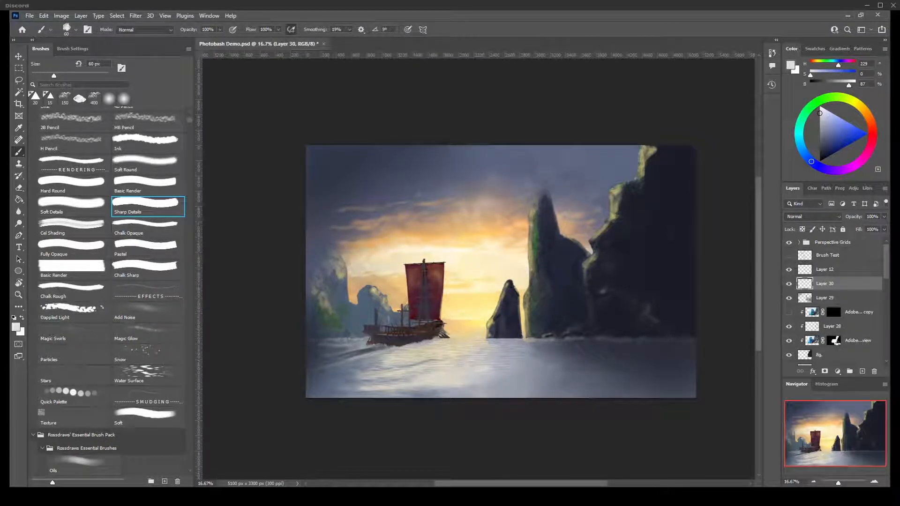
pyautogui.press('[')
pyautogui.press('[')
pyautogui.press('[')
pyautogui.press('[')
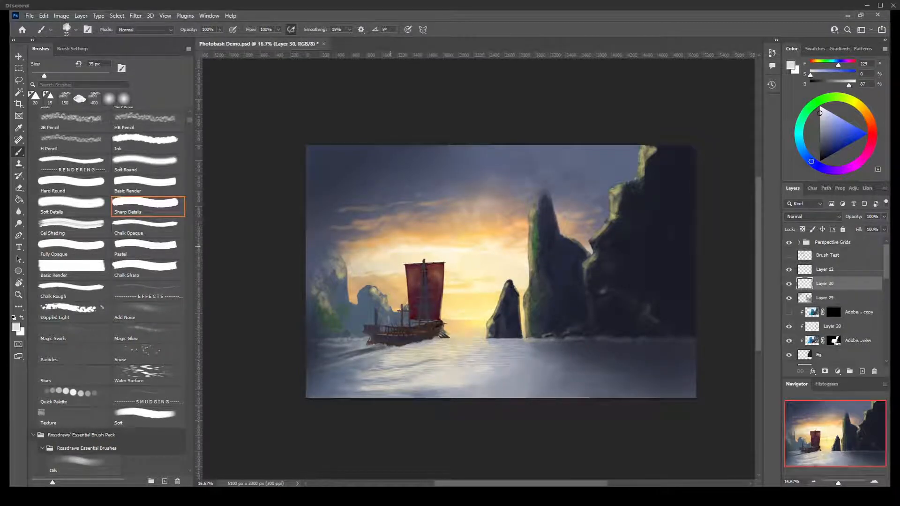
pyautogui.click(390, 244)
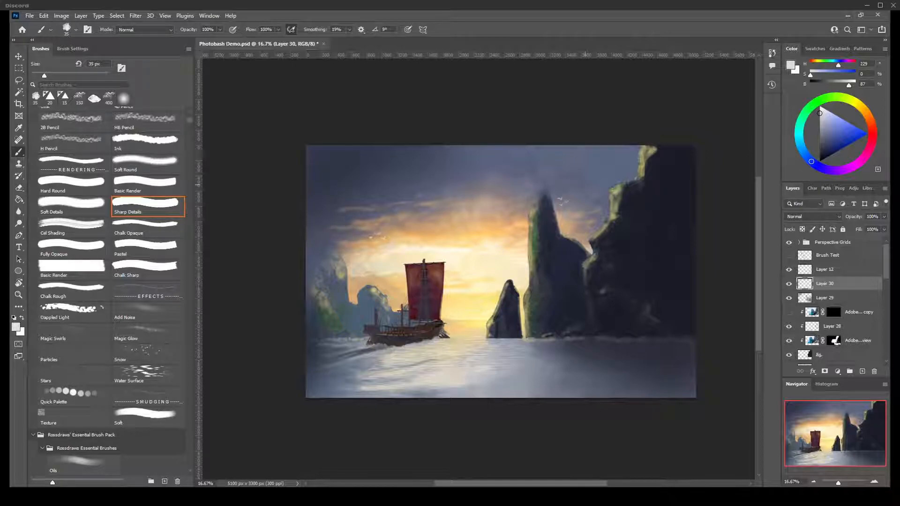
pyautogui.press(']')
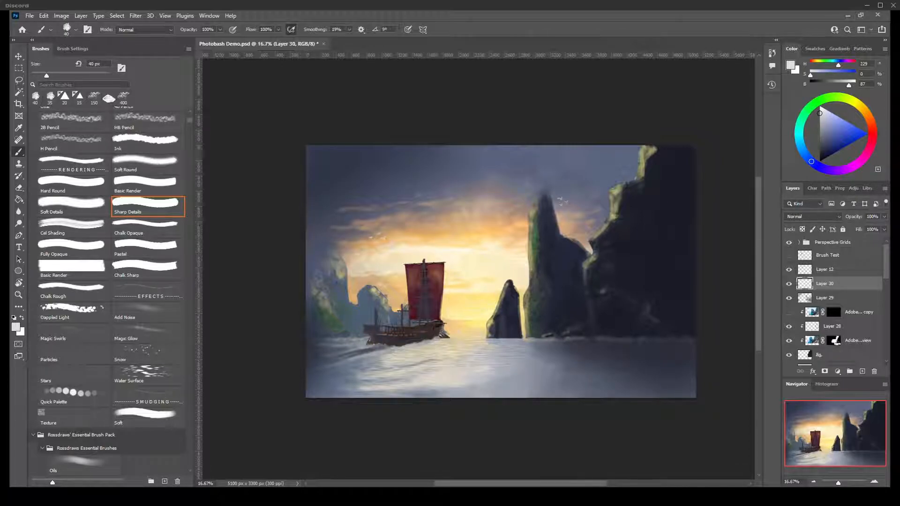
# - Hide Layer 28 and disable the layer mask on the AdobeStock_289594771_Preview cliff photo
pyautogui.click(789, 326)
pyautogui.click(789, 326)
pyautogui.click(789, 326)
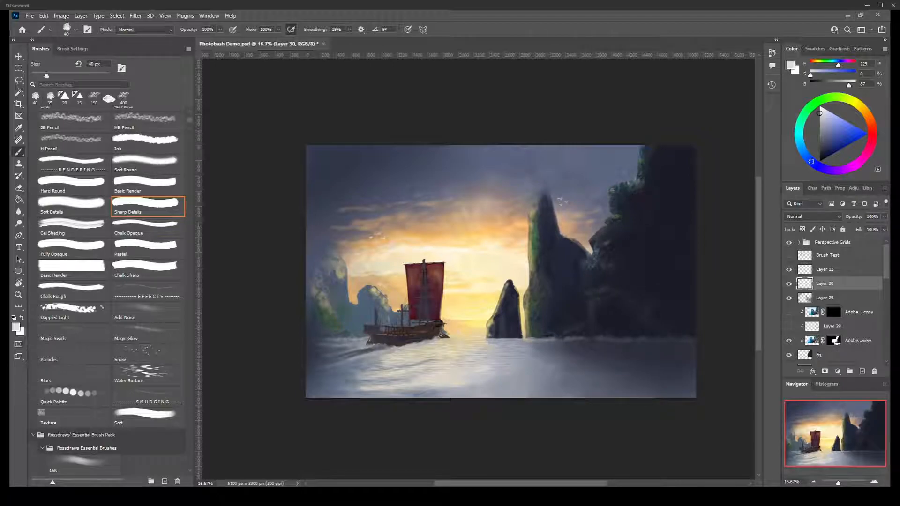
pyautogui.click(833, 340)
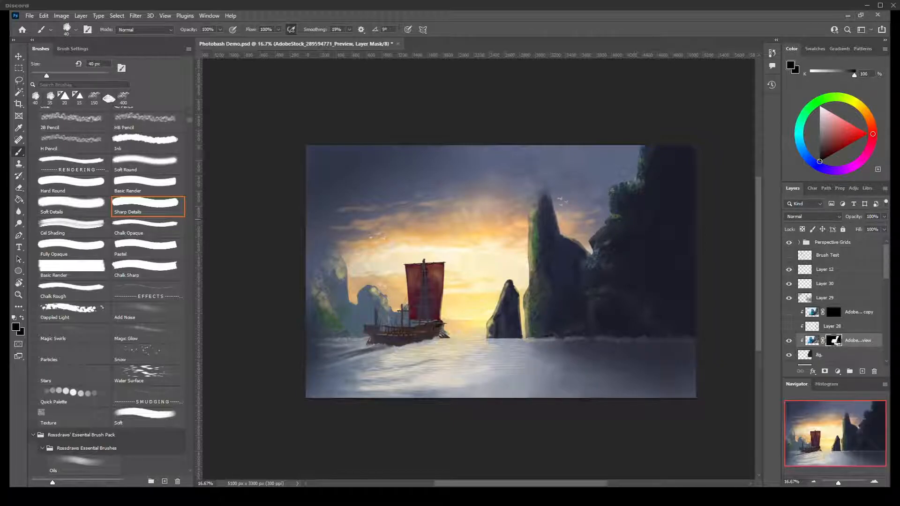
pyautogui.rightClick(834, 341)
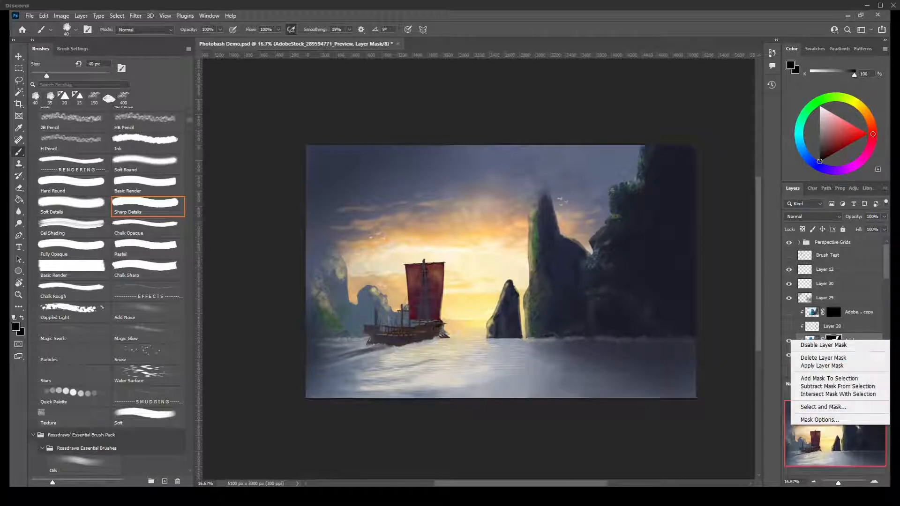
pyautogui.click(824, 345)
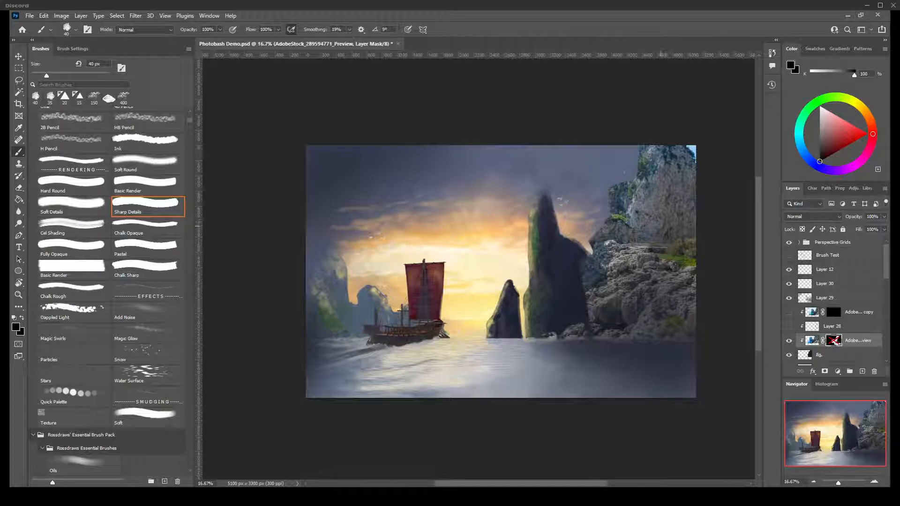
# - Shift the cliff photo slightly downward and flip it horizontally
pyautogui.press('v')
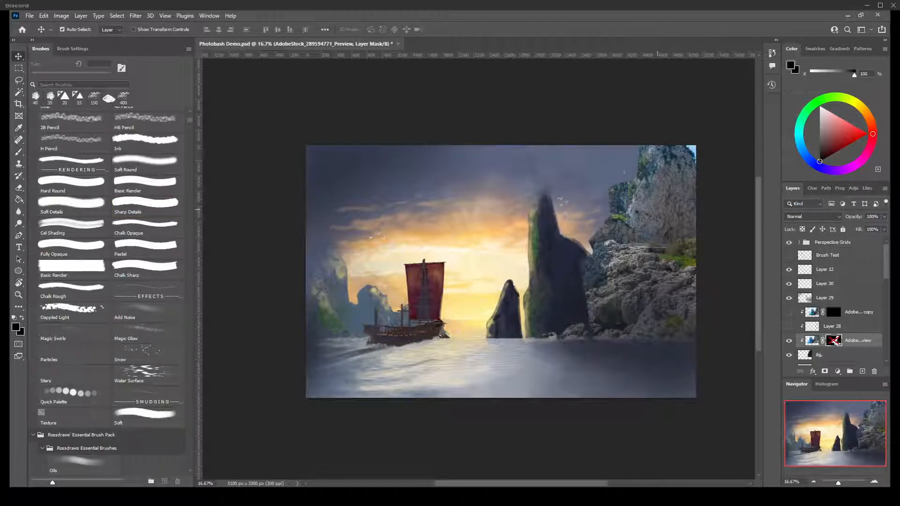
pyautogui.moveTo(658, 209)
pyautogui.mouseDown()
pyautogui.moveTo(646, 215)
pyautogui.moveTo(657, 216)
pyautogui.mouseUp()
pyautogui.click(44, 16)
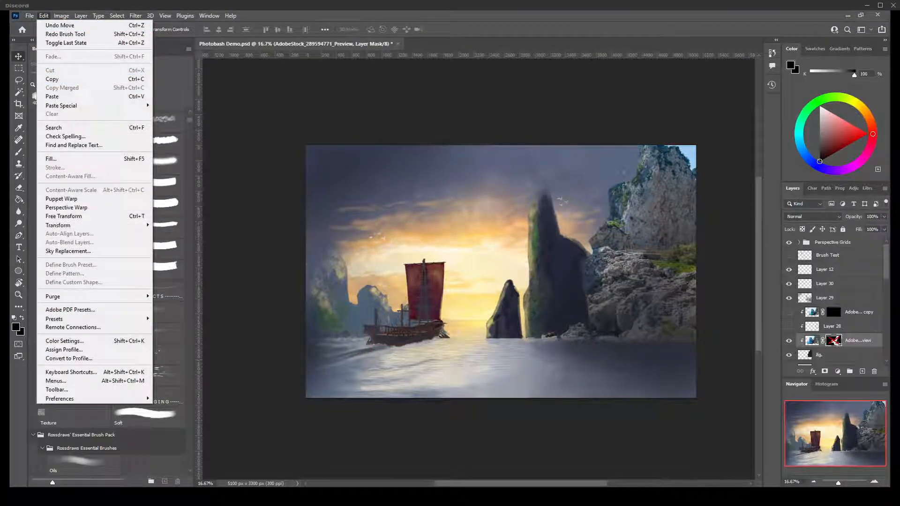
pyautogui.moveTo(94, 225)
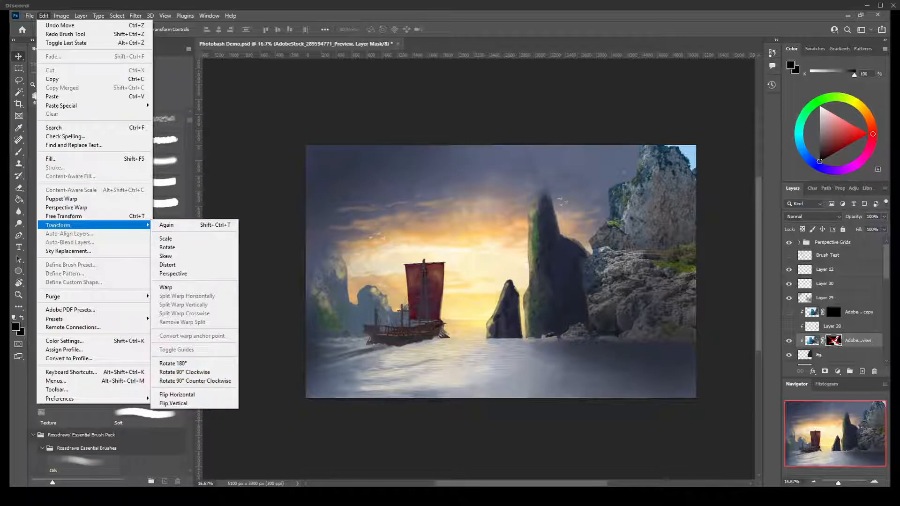
pyautogui.click(177, 394)
# - Reposition the flipped photo so its rocky cliff face covers the large foreground cliff
pyautogui.moveTo(627, 265); pyautogui.dragTo(678, 269)
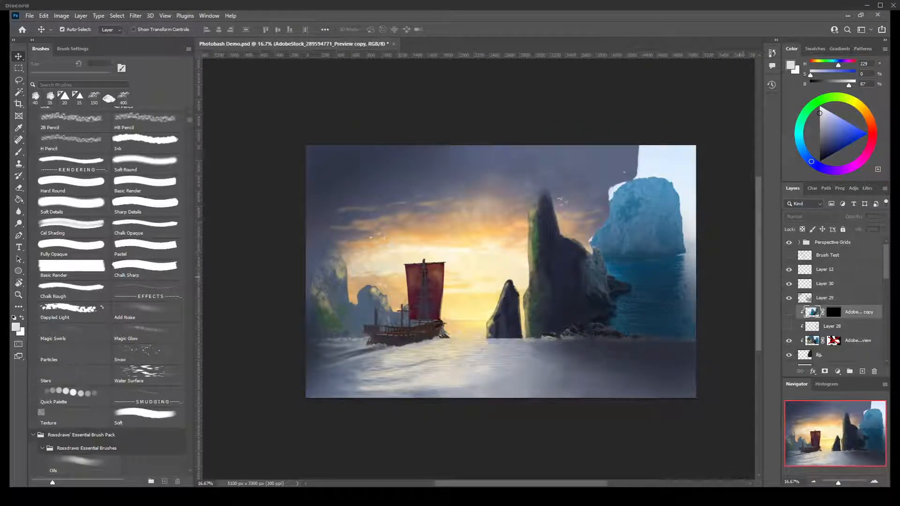
pyautogui.click(858, 341)
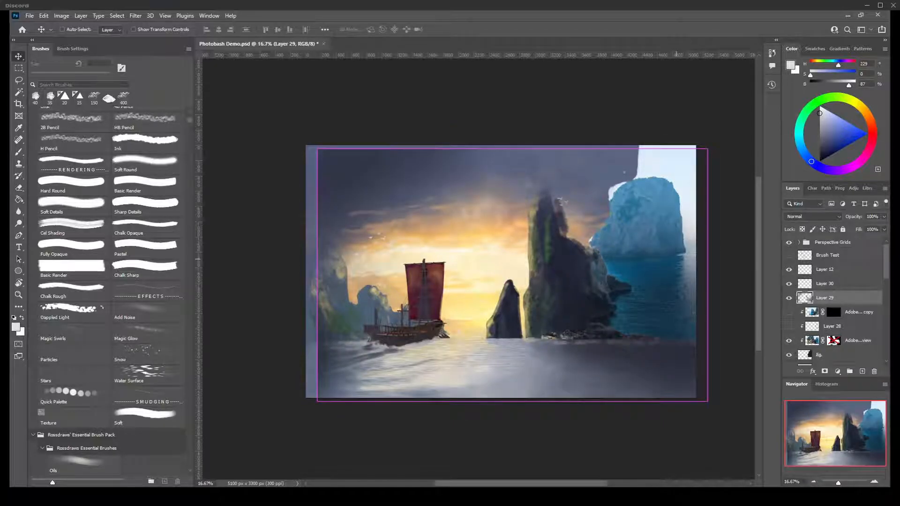
pyautogui.moveTo(688, 263); pyautogui.dragTo(677, 260)
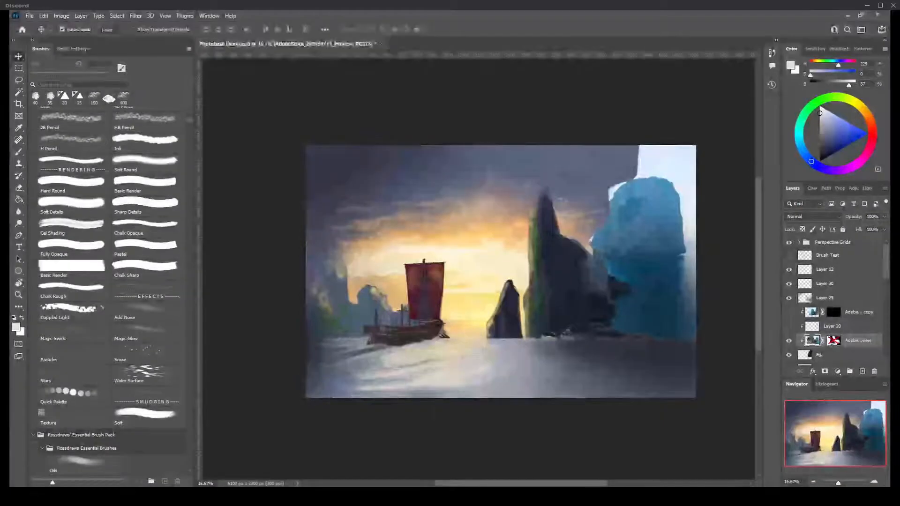
pyautogui.moveTo(677, 260); pyautogui.dragTo(720, 259)
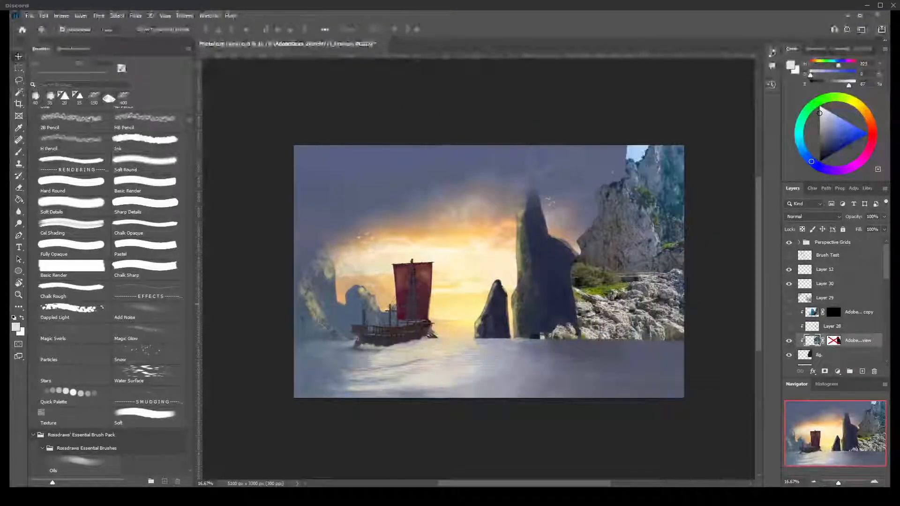
pyautogui.moveTo(635, 262); pyautogui.dragTo(612, 272)
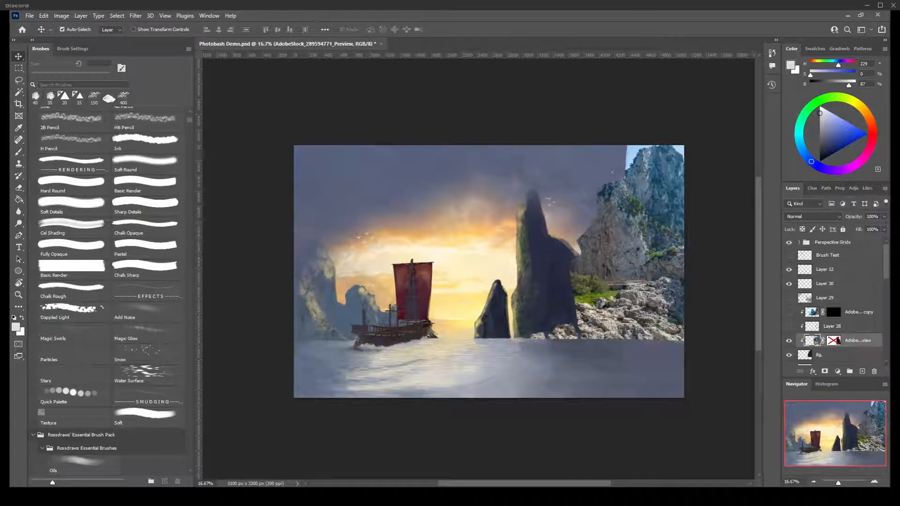
# - Hide the flipped cliff photo and select the Fg layer
pyautogui.click(789, 341)
pyautogui.click(825, 355)
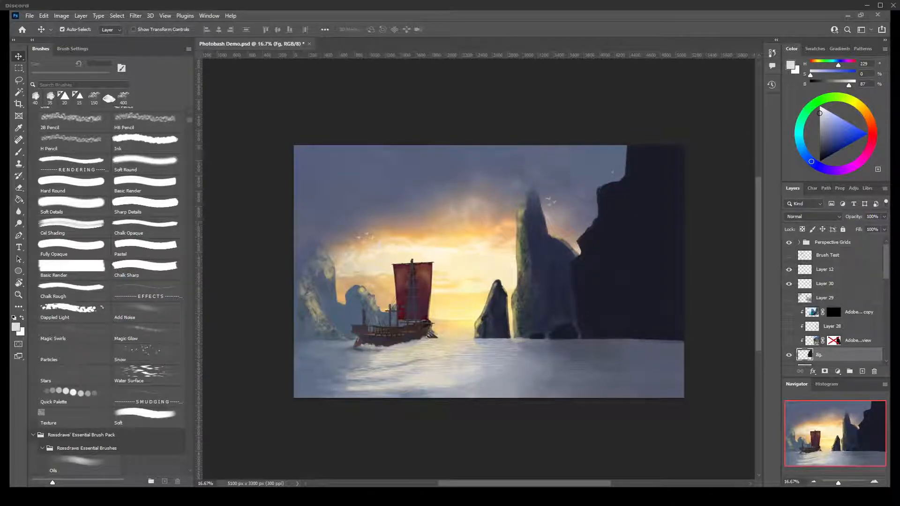
# - Place the AdobeStock_306122193 cliff photo above Fg, scaled to about 96.69% over the foreground cliff, and clip it to Fg
pyautogui.moveTo(125, 236); pyautogui.dragTo(442, 238)
pyautogui.moveTo(545, 247); pyautogui.dragTo(672, 211)
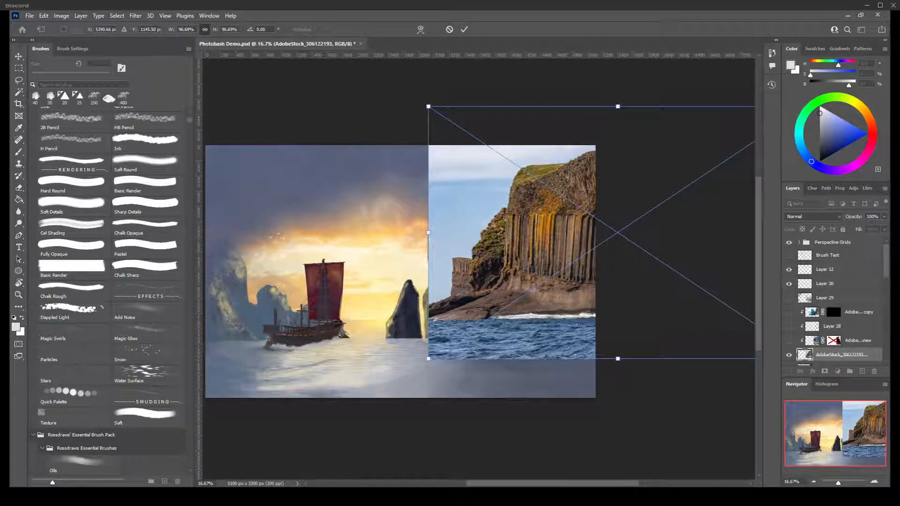
pyautogui.press('Return')
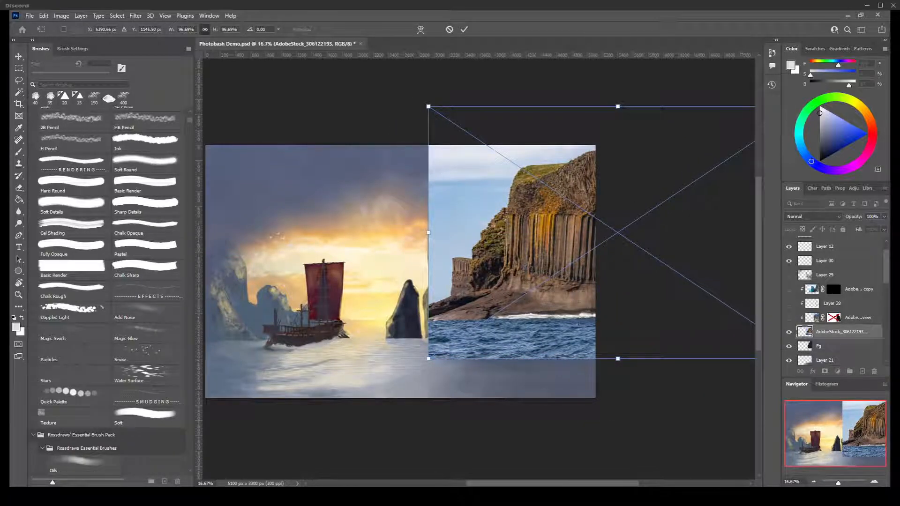
pyautogui.press('Return')
pyautogui.hotkey('ctrl', 'alt', 'g')
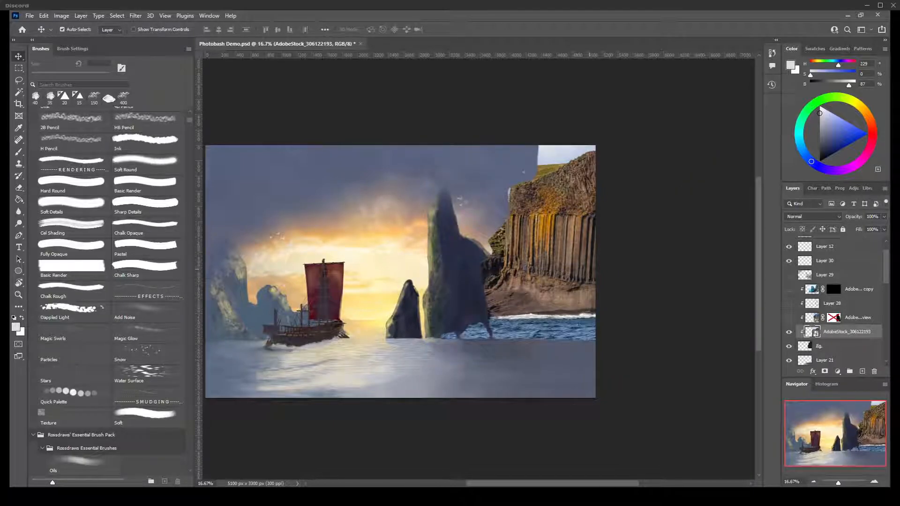
# - Move the clipped AdobeStock_306122193 photo down so its rocky base meets the waterline of the foreground cliff
pyautogui.moveTo(556, 242); pyautogui.dragTo(550, 269)
pyautogui.hotkey('shift', 'Up')
pyautogui.hotkey('shift', 'Up')
pyautogui.hotkey('shift', 'Up')
pyautogui.hotkey('shift', 'Up')
pyautogui.hotkey('shift', 'Up')
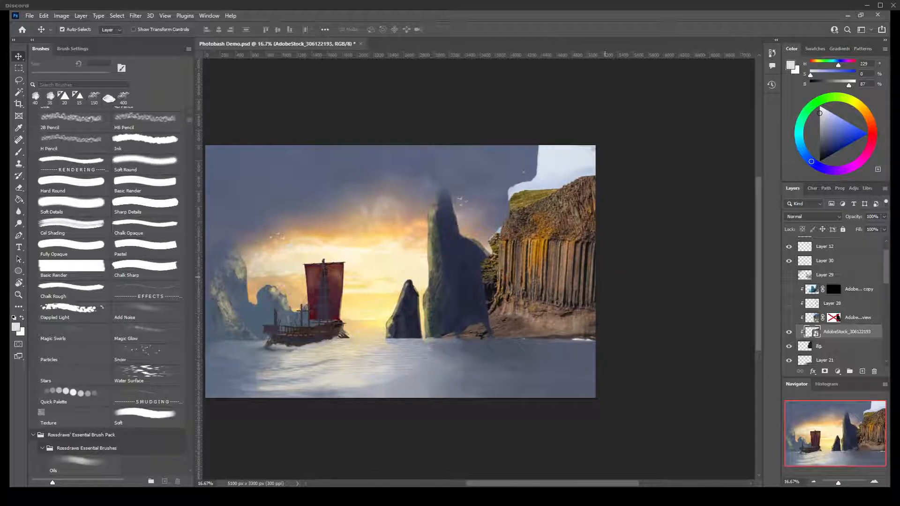
pyautogui.hotkey('shift', 'Up')
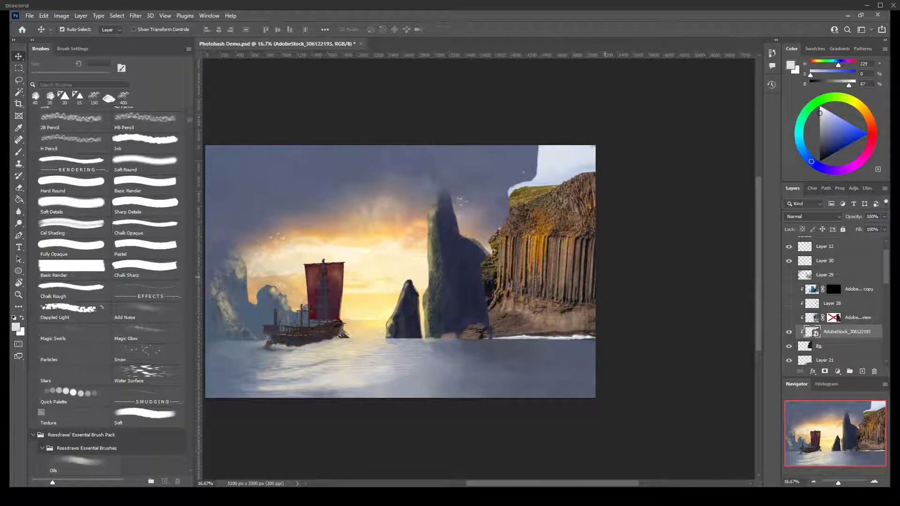
pyautogui.hotkey('shift', 'Down')
pyautogui.hotkey('shift', 'Down')
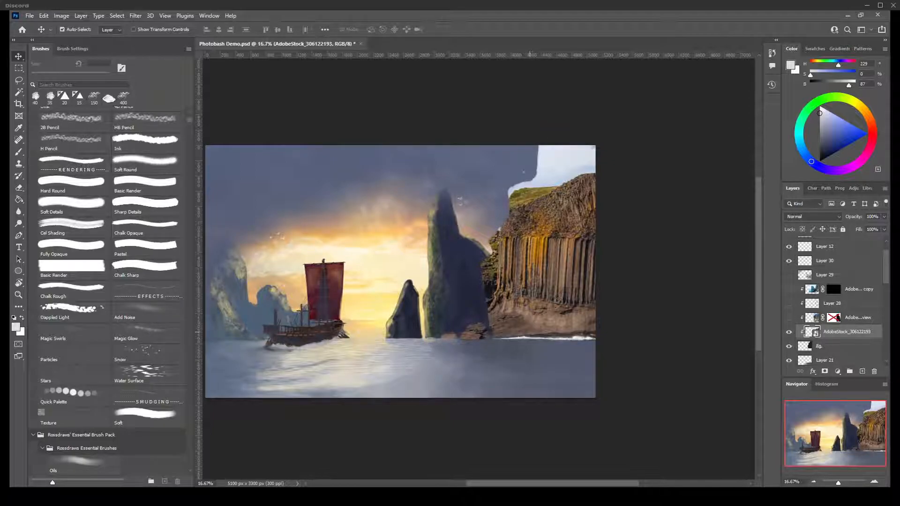
# - Lasso the basalt cliff face in the clipped photo and rasterize the photo layer
pyautogui.press('l')
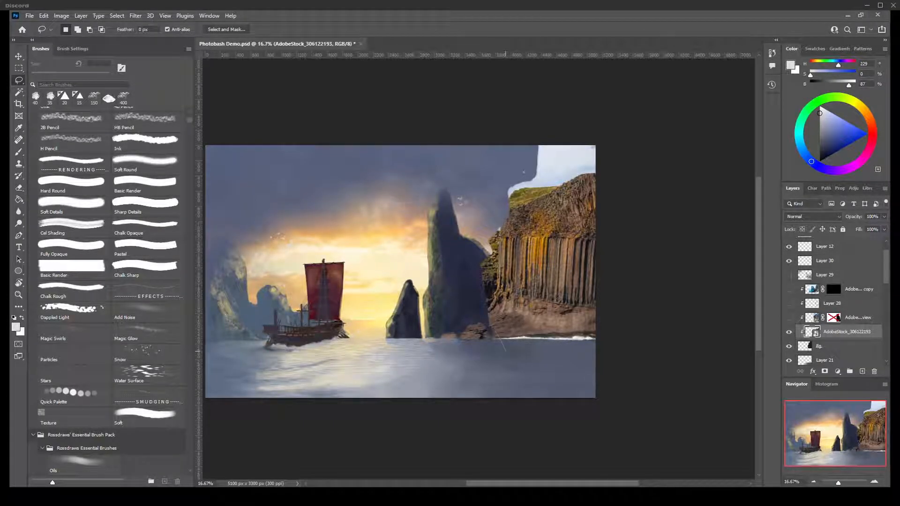
pyautogui.moveTo(505, 350)
pyautogui.mouseDown()
pyautogui.moveTo(489, 306)
pyautogui.moveTo(507, 196)
pyautogui.moveTo(596, 151)
pyautogui.mouseUp()
pyautogui.press('v')
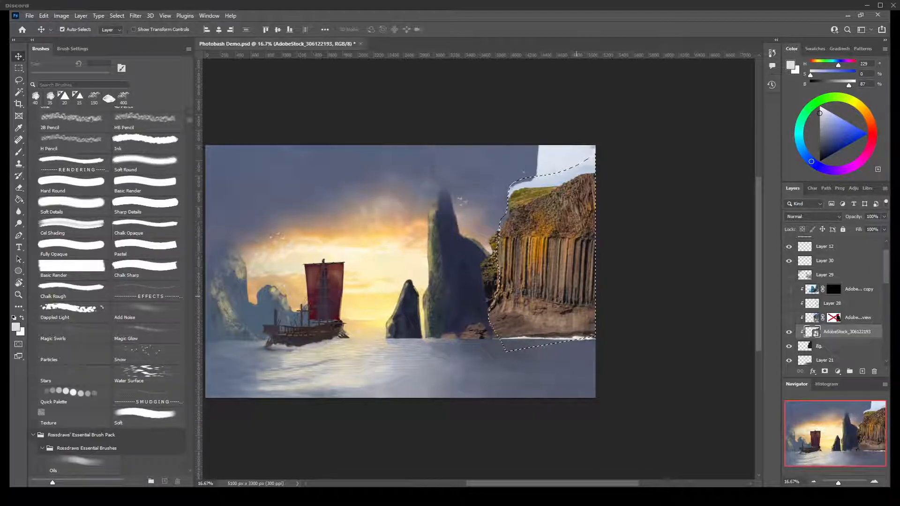
pyautogui.moveTo(592, 274); pyautogui.dragTo(578, 297)
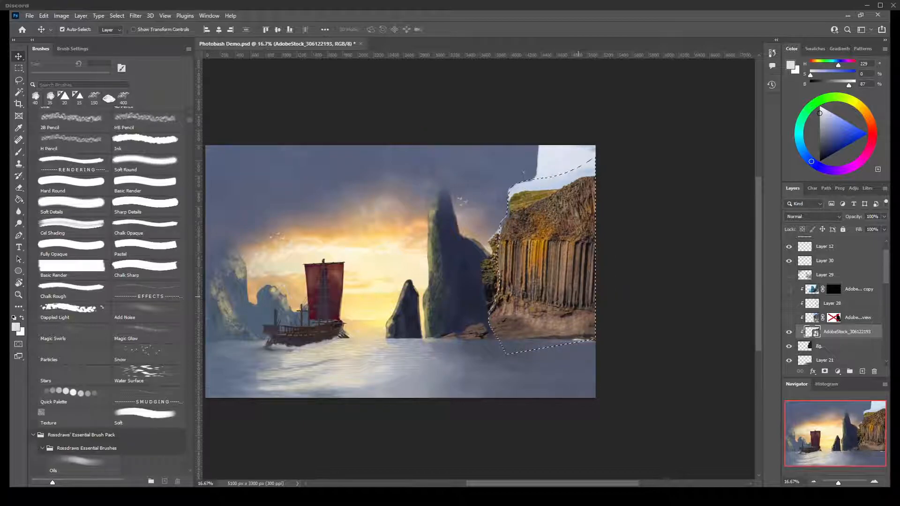
pyautogui.hotkey('ctrl', 'z')
pyautogui.rightClick(842, 260)
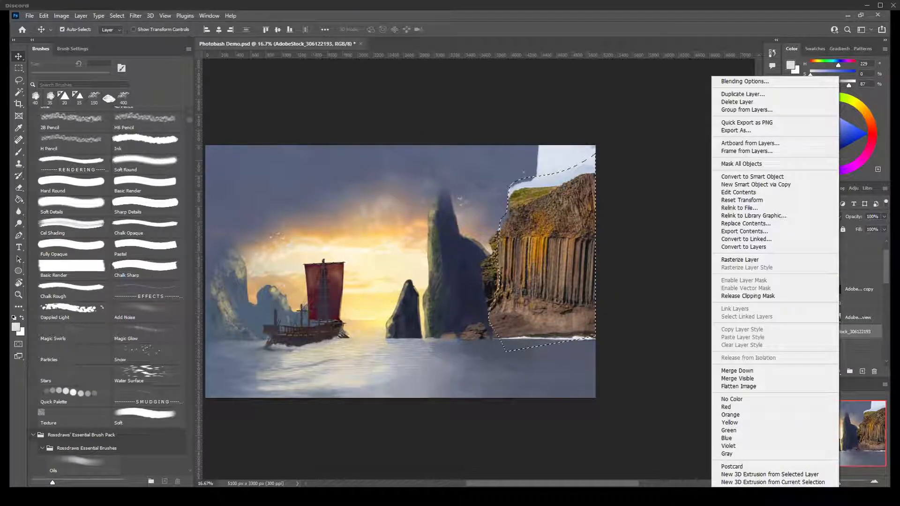
pyautogui.click(736, 260)
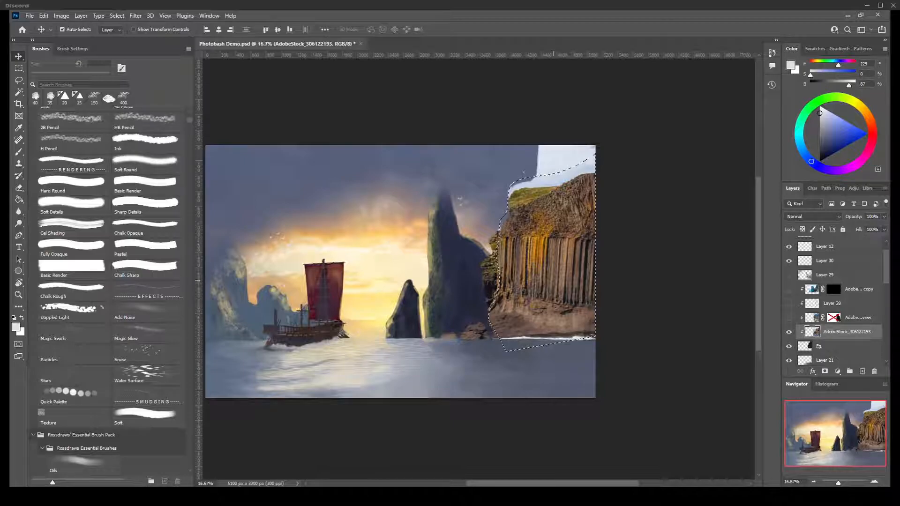
# - Shift the selected cliff face down and to the left, and rotate it slightly counterclockwise
pyautogui.moveTo(565, 260)
pyautogui.mouseDown()
pyautogui.moveTo(556, 258)
pyautogui.moveTo(552, 271)
pyautogui.mouseUp()
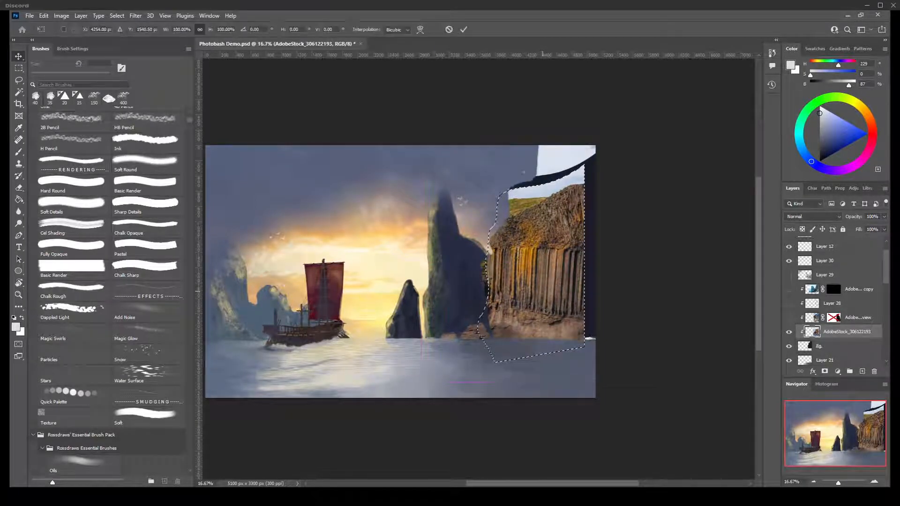
pyautogui.hotkey('ctrl', 't')
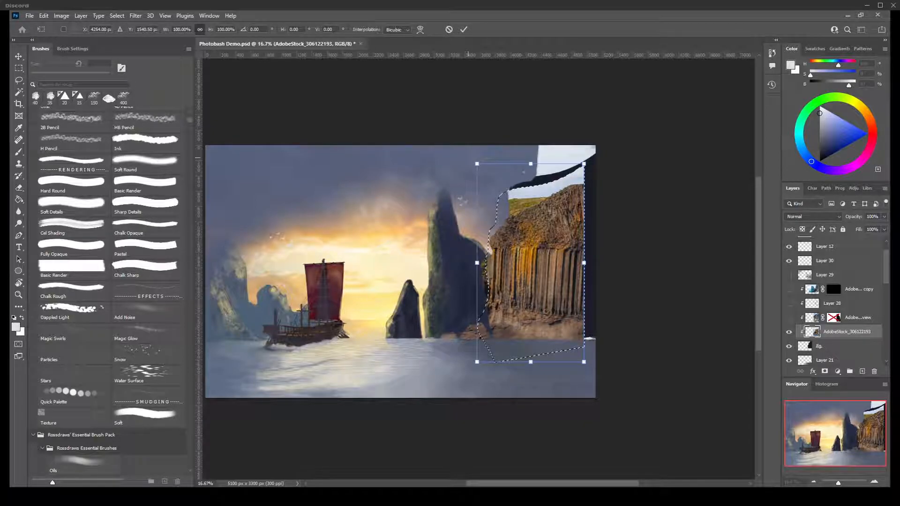
pyautogui.moveTo(466, 156); pyautogui.dragTo(454, 163)
pyautogui.moveTo(559, 241); pyautogui.dragTo(549, 265)
pyautogui.press('Return')
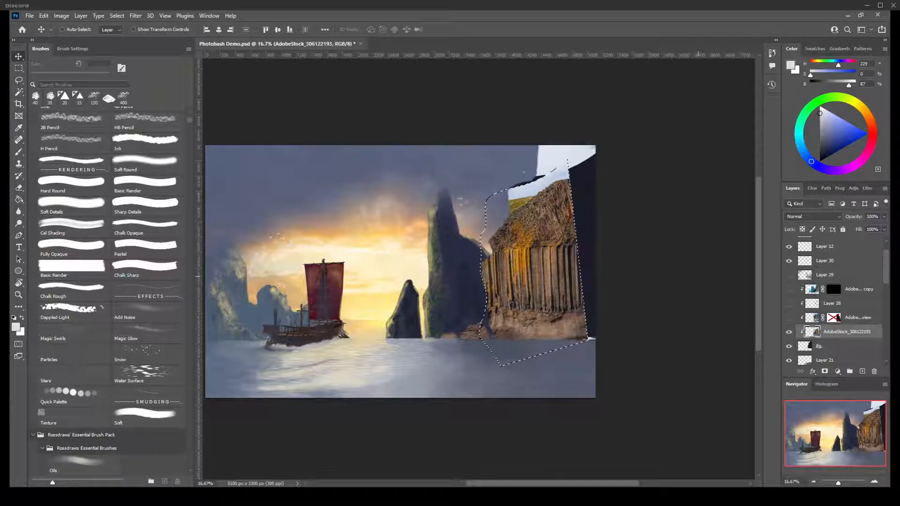
# - Copy the selected cliff section to a new clipped layer and move it over the uncovered right end of the cliff
pyautogui.hotkey('ctrl', 'j')
pyautogui.press('ctrl')
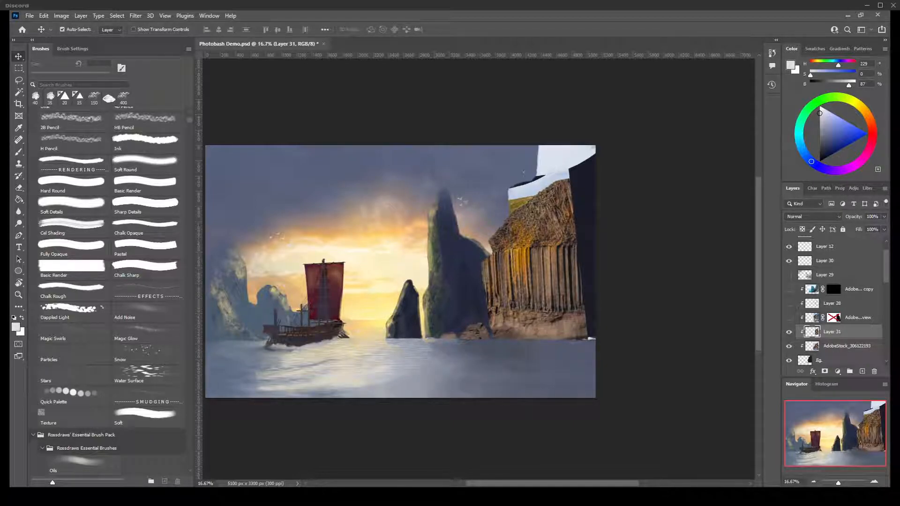
pyautogui.hotkey('ctrl', 't')
pyautogui.hotkey('ctrl', ',')
pyautogui.moveTo(572, 227); pyautogui.dragTo(644, 197)
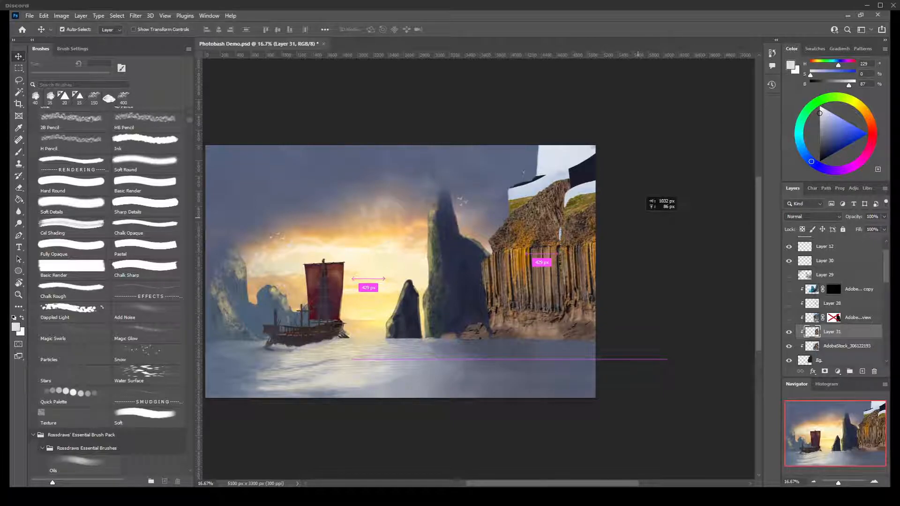
pyautogui.moveTo(645, 197); pyautogui.dragTo(608, 234)
# - Enlarge the copied cliff section to about 117.72%, extending it upward past the canvas edge
pyautogui.hotkey('ctrl', 't')
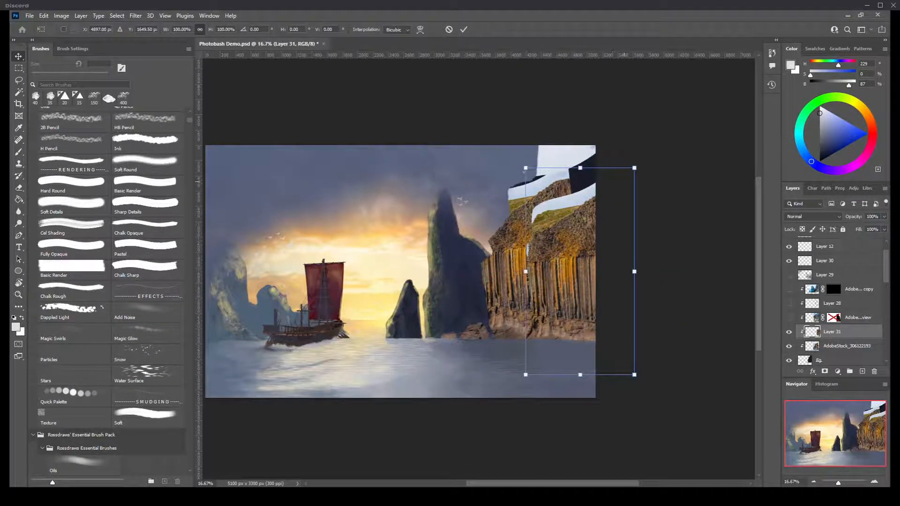
pyautogui.moveTo(635, 167); pyautogui.dragTo(654, 132)
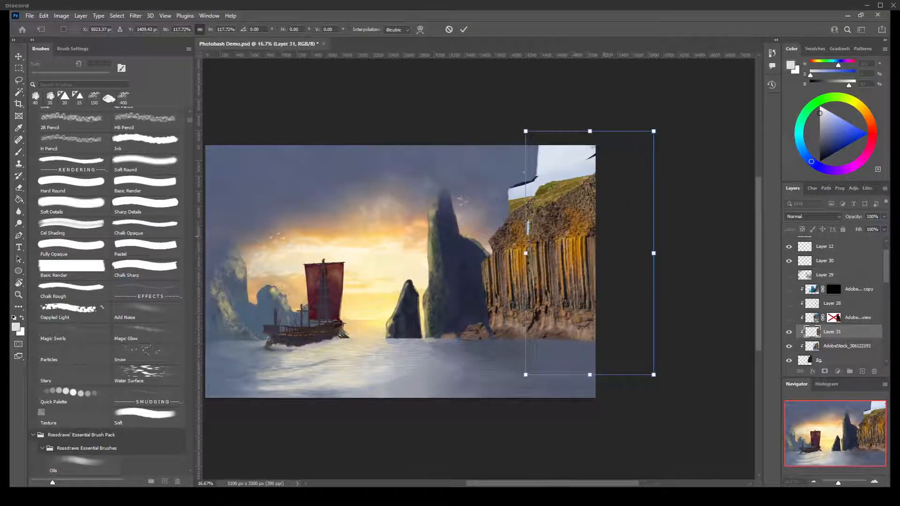
pyautogui.press('Return')
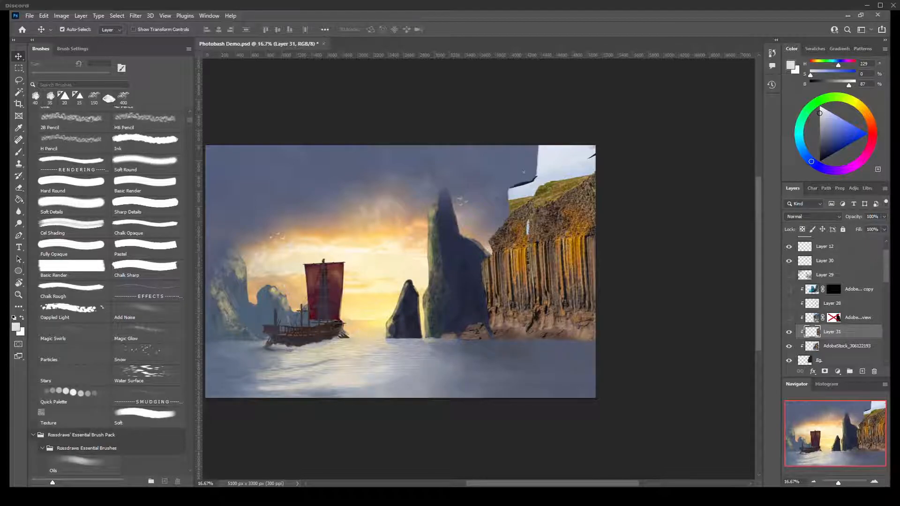
# - Toggle Layer 29 on and off to compare the painting with and without it
pyautogui.hotkey('ctrl', 'z')
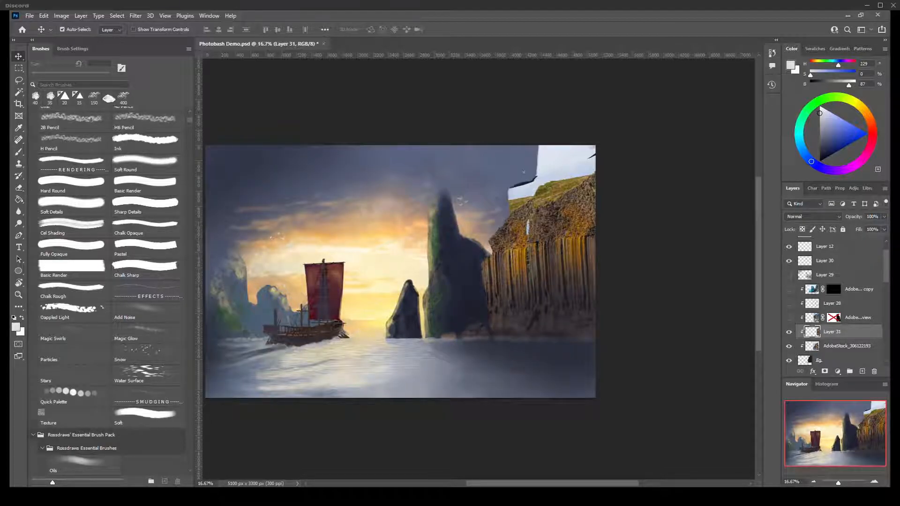
pyautogui.click(790, 275)
pyautogui.click(789, 275)
pyautogui.click(789, 274)
pyautogui.click(789, 275)
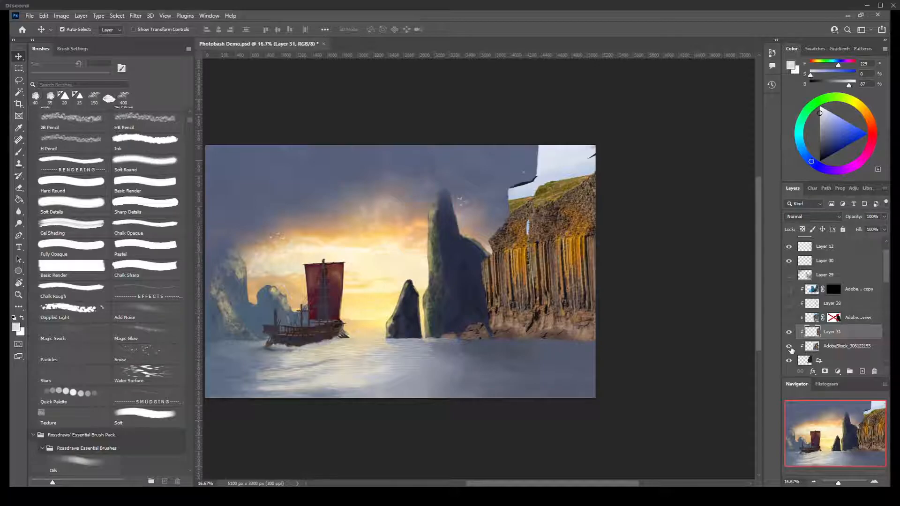
# - Lasso the upper part of the Layer 31 cliff above the columns and enlarge it to about 115.78%
pyautogui.press('l')
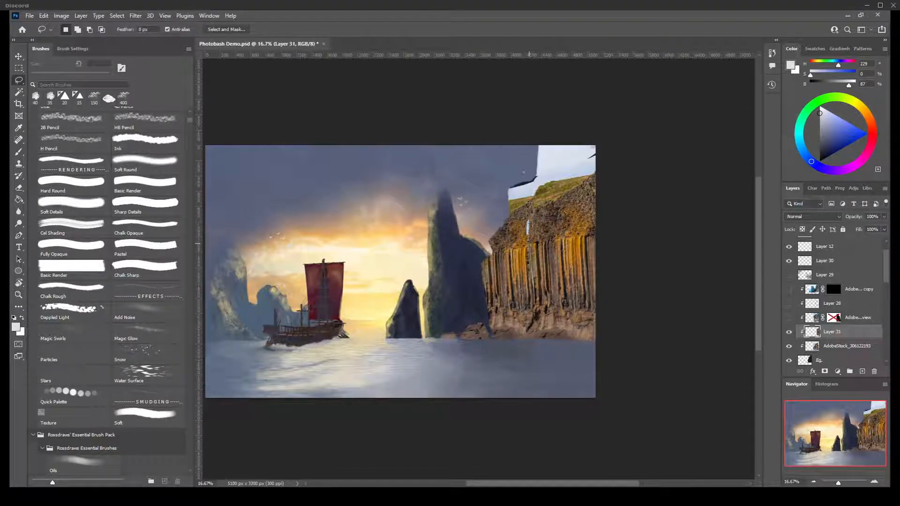
pyautogui.moveTo(528, 244)
pyautogui.mouseDown()
pyautogui.moveTo(596, 235)
pyautogui.moveTo(431, 145)
pyautogui.moveTo(369, 145)
pyautogui.moveTo(365, 209)
pyautogui.moveTo(388, 242)
pyautogui.moveTo(420, 196)
pyautogui.moveTo(439, 189)
pyautogui.moveTo(528, 228)
pyautogui.mouseUp()
pyautogui.hotkey('ctrl', 't')
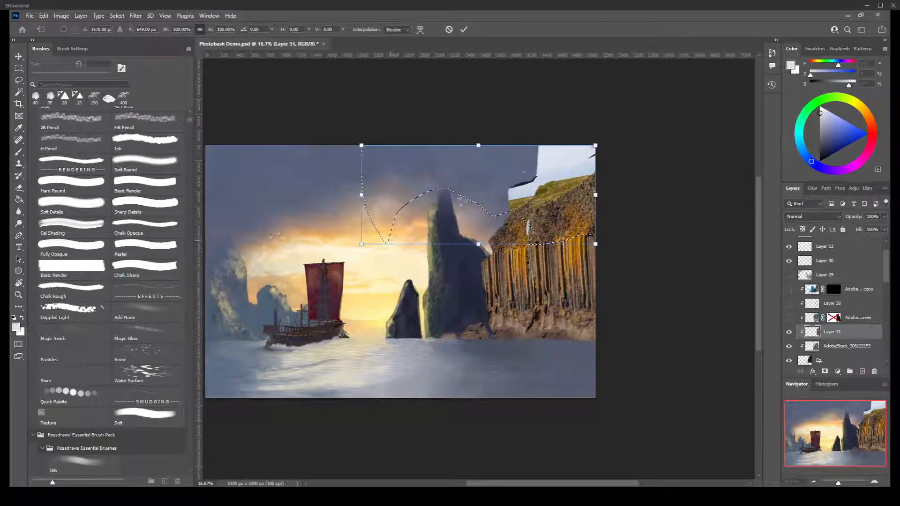
pyautogui.moveTo(361, 244); pyautogui.dragTo(324, 260)
pyautogui.moveTo(556, 211); pyautogui.dragTo(555, 195)
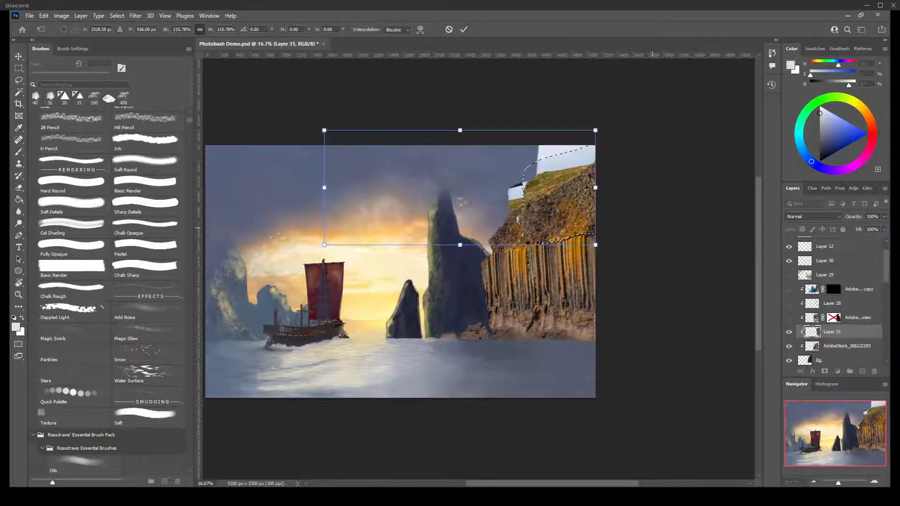
# - Nudge the enlarged cliff top down and right to align with the columns, apply the transform and deselect
pyautogui.press('Right')
pyautogui.press('Down')
pyautogui.press('Down')
pyautogui.press('Down')
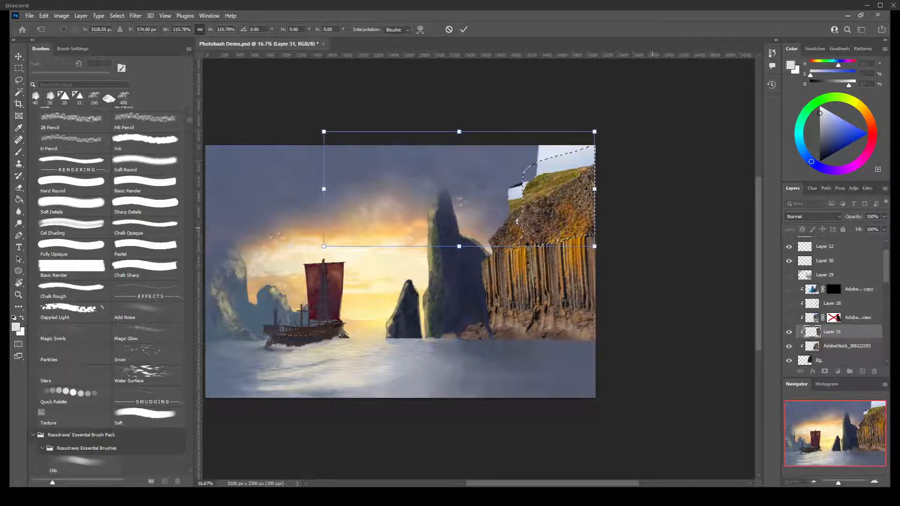
pyautogui.press('Right')
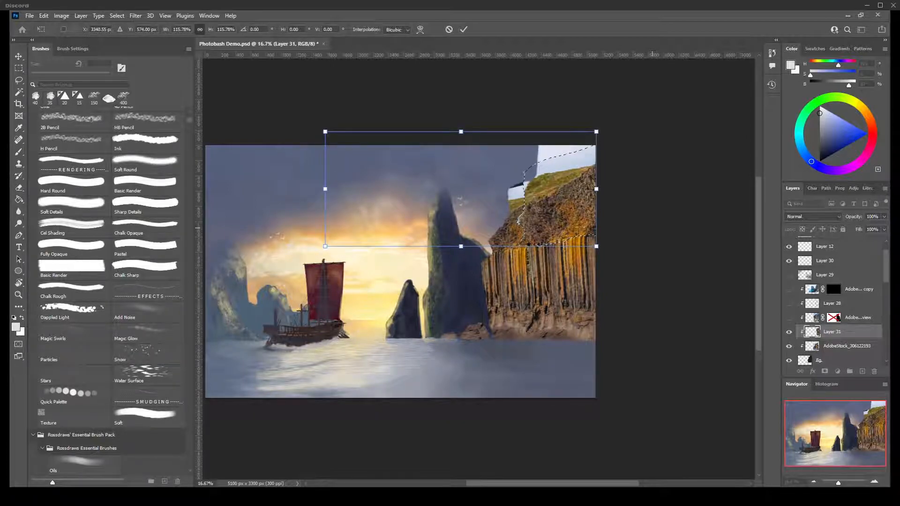
pyautogui.press('Return')
pyautogui.press('l')
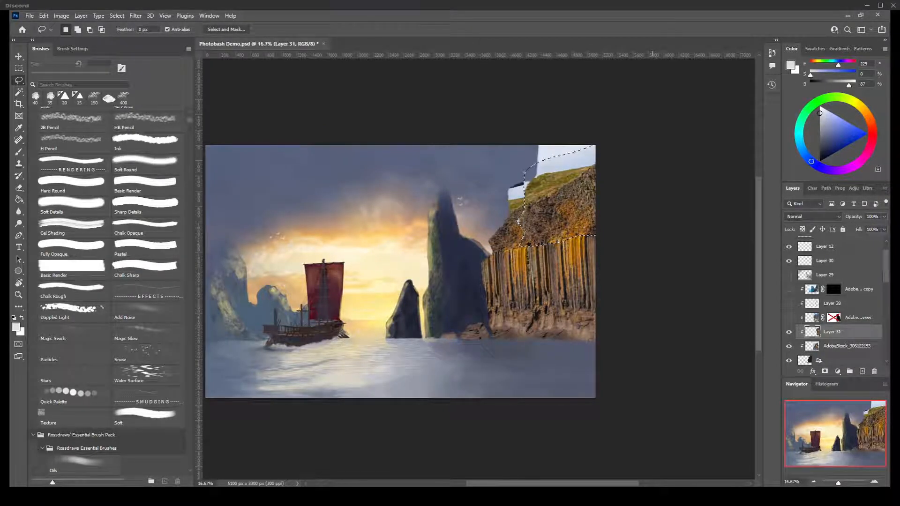
pyautogui.hotkey('ctrl', 'd')
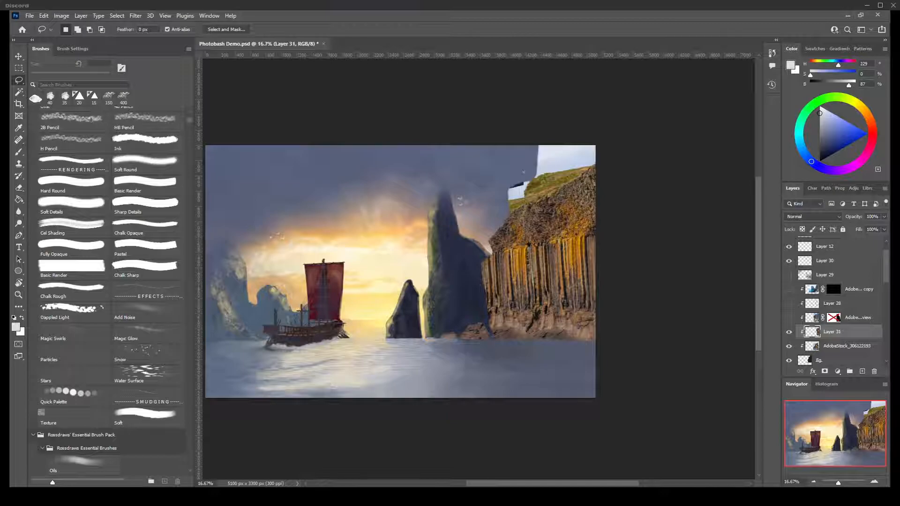
# - Select the AdobeStock_306122193 layer and move it up and right so its grassy top fills the cliff's upper left edge
pyautogui.hotkey('alt', '[')
pyautogui.press('v')
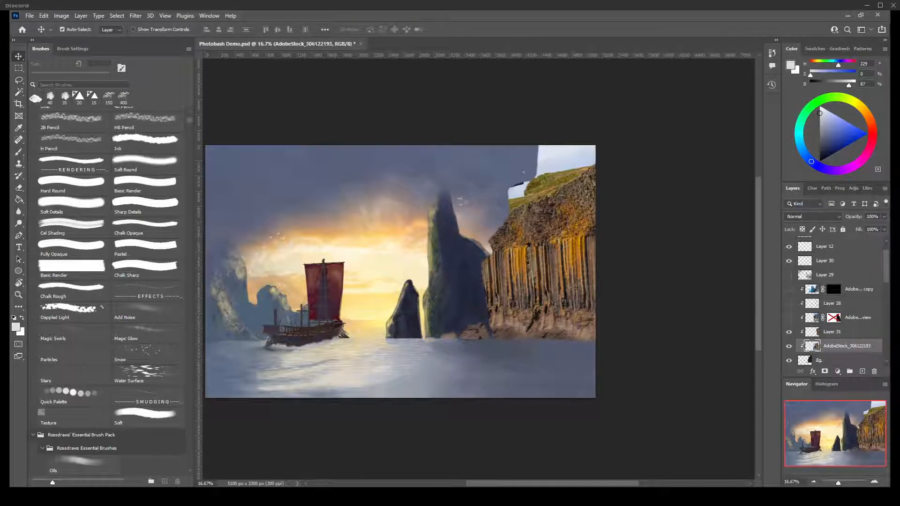
pyautogui.moveTo(506, 281); pyautogui.dragTo(528, 265)
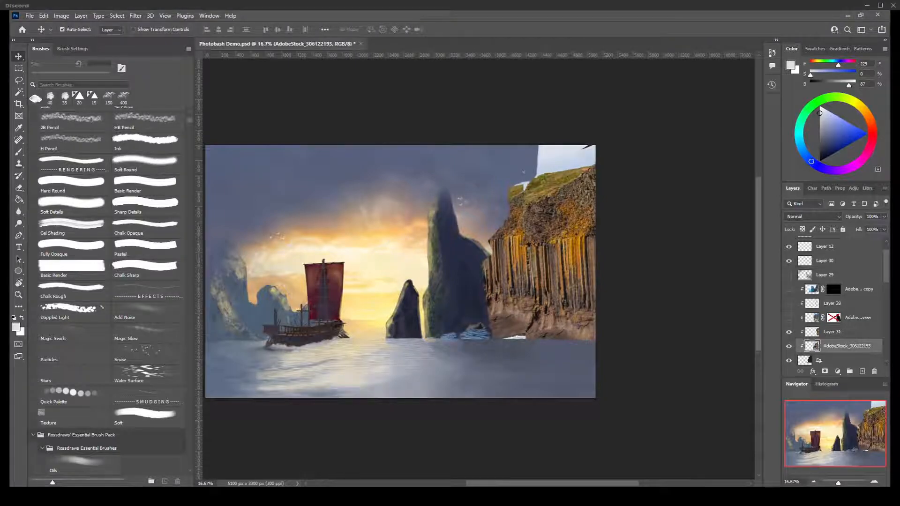
# - Lasso the low rocks and water at the left foot of the cliff and shift that area of the photo downward
pyautogui.press('l')
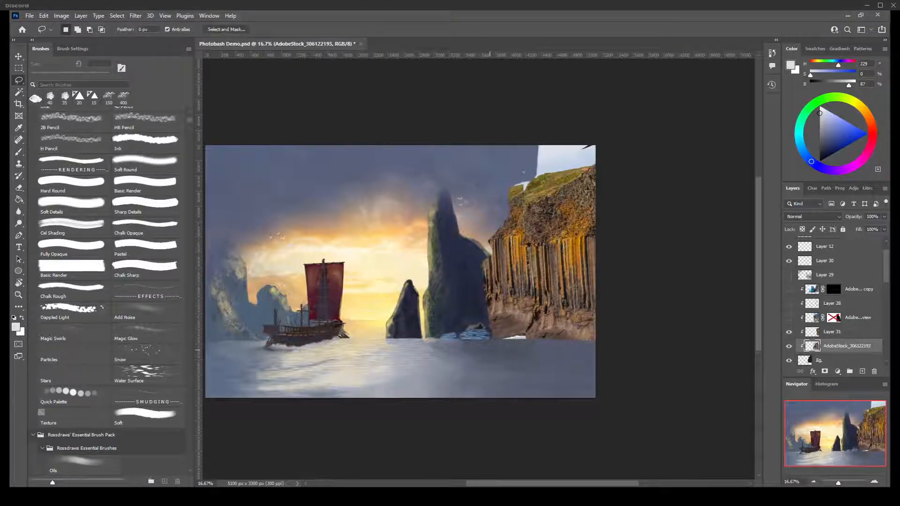
pyautogui.moveTo(491, 345)
pyautogui.mouseDown()
pyautogui.moveTo(477, 297)
pyautogui.moveTo(428, 292)
pyautogui.moveTo(410, 359)
pyautogui.moveTo(494, 360)
pyautogui.mouseUp()
pyautogui.press('v')
pyautogui.moveTo(459, 318); pyautogui.dragTo(471, 331)
# - Nudge the selected rocks horizontally until they cover the base left of the cliff, and deselect
pyautogui.hotkey('shift', 'Right')
pyautogui.hotkey('shift', 'Right')
pyautogui.hotkey('shift', 'Right')
pyautogui.hotkey('shift', 'Right')
pyautogui.hotkey('shift', 'Right')
pyautogui.hotkey('shift', 'Right')
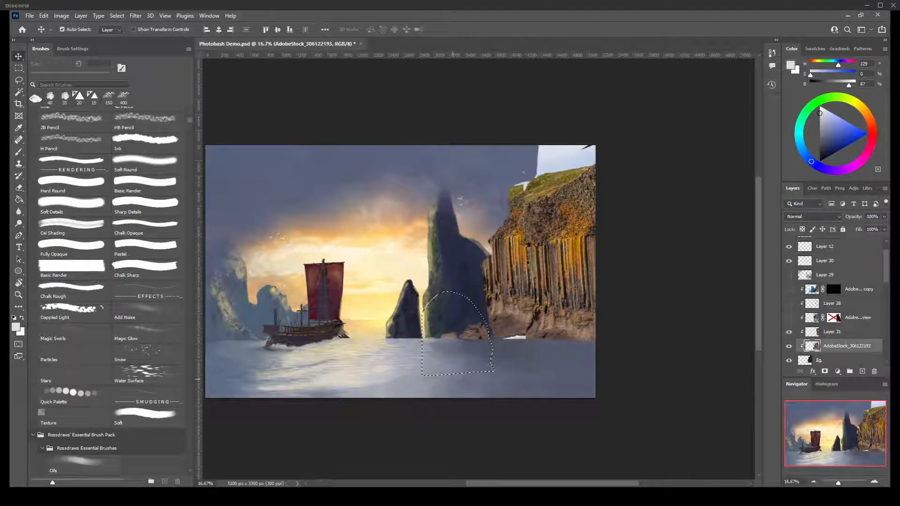
pyautogui.hotkey('shift', 'Right')
pyautogui.hotkey('shift', 'Right')
pyautogui.hotkey('shift', 'Right')
pyautogui.hotkey('shift', 'Right')
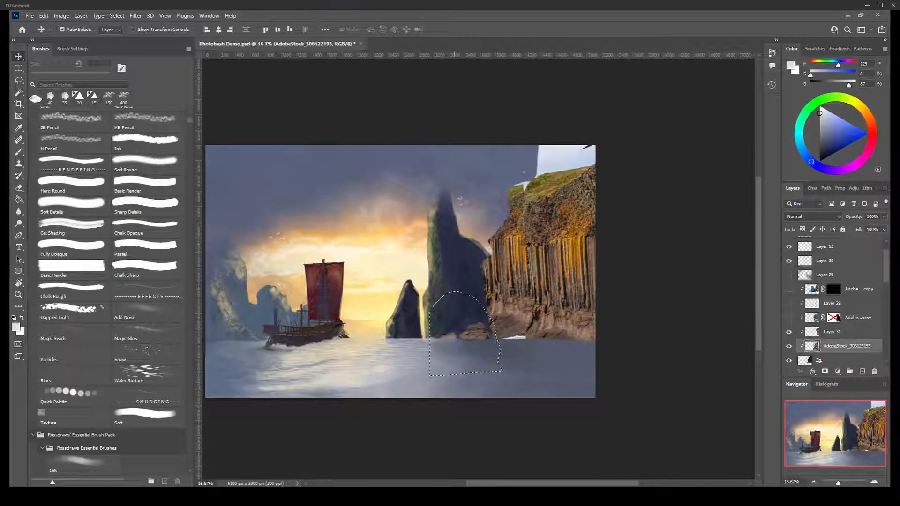
pyautogui.hotkey('shift', 'Right')
pyautogui.hotkey('shift', 'Right')
pyautogui.hotkey('shift', 'Right')
pyautogui.hotkey('shift', 'Right')
pyautogui.hotkey('shift', 'Right')
pyautogui.hotkey('shift', 'Right')
pyautogui.hotkey('shift', 'Right')
pyautogui.hotkey('shift', 'Left')
pyautogui.hotkey('shift', 'Left')
pyautogui.hotkey('shift', 'Left')
pyautogui.hotkey('shift', 'Left')
pyautogui.hotkey('shift', 'Left')
pyautogui.hotkey('shift', 'Left')
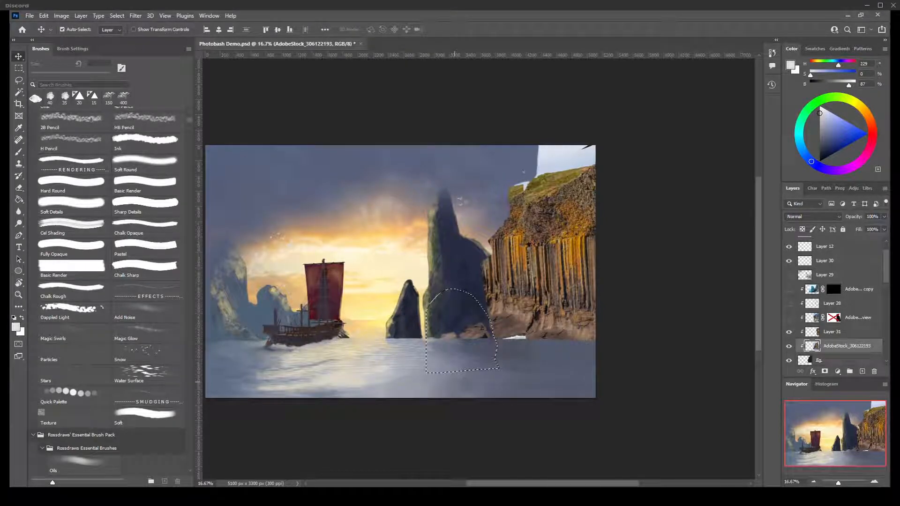
pyautogui.press('ctrl')
pyautogui.hotkey('ctrl', 'd')
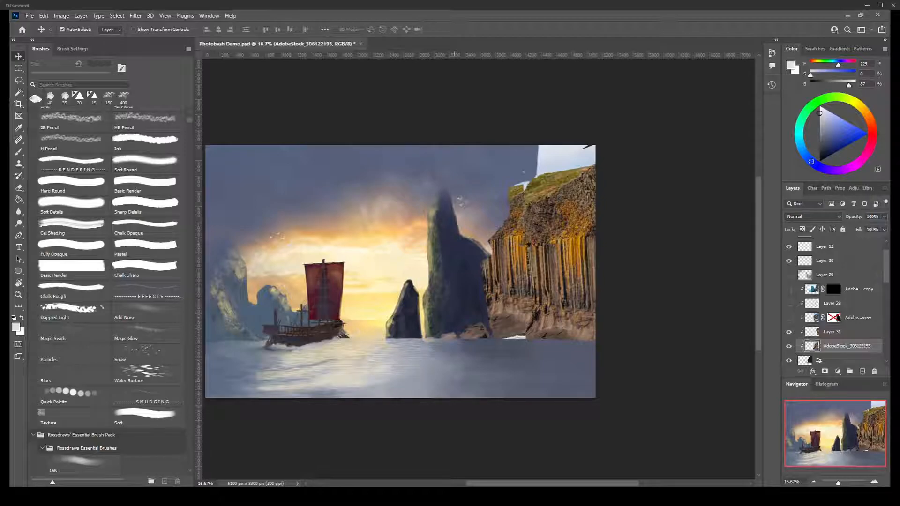
# - Select Layer 31 and nudge it far upward to expose the waterline of the photo layer beneath it at the cliff base
pyautogui.hotkey('alt', ']')
pyautogui.moveTo(559, 320); pyautogui.dragTo(559, 313)
pyautogui.hotkey('shift', 'Up')
pyautogui.hotkey('shift', 'Up')
pyautogui.hotkey('shift', 'Up')
pyautogui.hotkey('shift', 'Up')
pyautogui.hotkey('shift', 'Up')
pyautogui.hotkey('shift', 'Up')
pyautogui.hotkey('shift', 'Up')
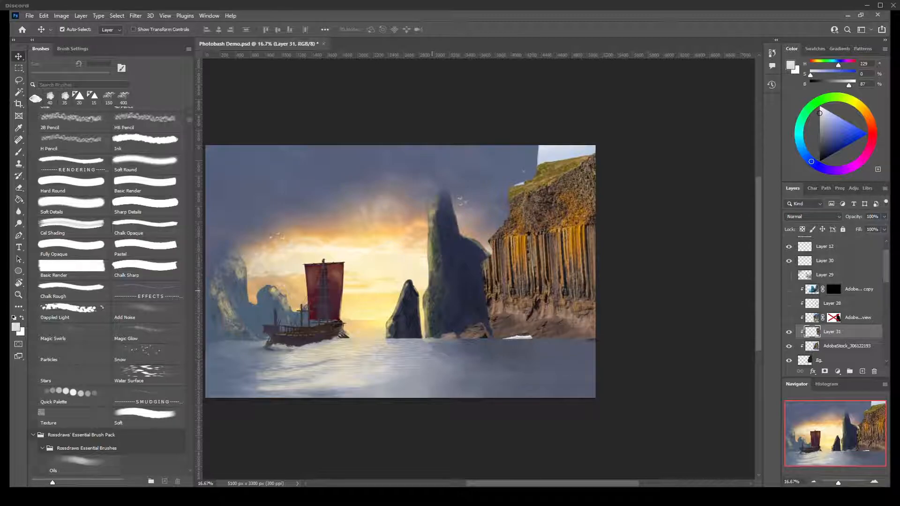
pyautogui.hotkey('shift', 'Up')
pyautogui.hotkey('shift', 'Up')
pyautogui.hotkey('shift', 'Up')
pyautogui.hotkey('shift', 'Up')
pyautogui.hotkey('shift', 'Up')
pyautogui.hotkey('shift', 'Up')
pyautogui.hotkey('shift', 'Up')
pyautogui.hotkey('shift', 'Up')
pyautogui.hotkey('shift', 'Up')
pyautogui.hotkey('shift', 'Up')
pyautogui.hotkey('shift', 'Up')
pyautogui.hotkey('shift', 'Up')
pyautogui.hotkey('shift', 'Up')
pyautogui.hotkey('shift', 'Up')
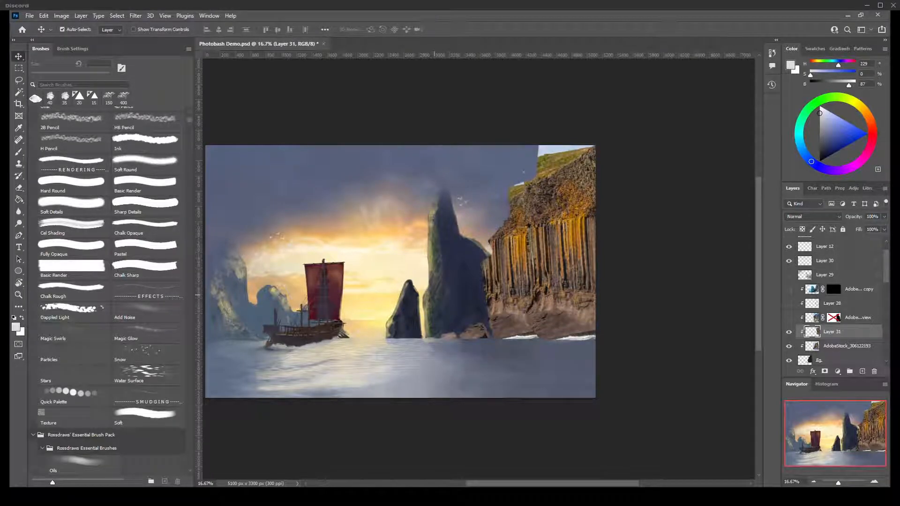
pyautogui.hotkey('shift', 'Up')
pyautogui.hotkey('shift', 'Up')
pyautogui.hotkey('shift', 'Up')
pyautogui.hotkey('shift', 'Up')
pyautogui.hotkey('shift', 'Up')
pyautogui.hotkey('shift', 'Up')
pyautogui.hotkey('shift', 'Up')
pyautogui.hotkey('shift', 'Up')
pyautogui.hotkey('shift', 'Up')
pyautogui.hotkey('shift', 'Up')
pyautogui.hotkey('shift', 'Up')
pyautogui.hotkey('shift', 'Up')
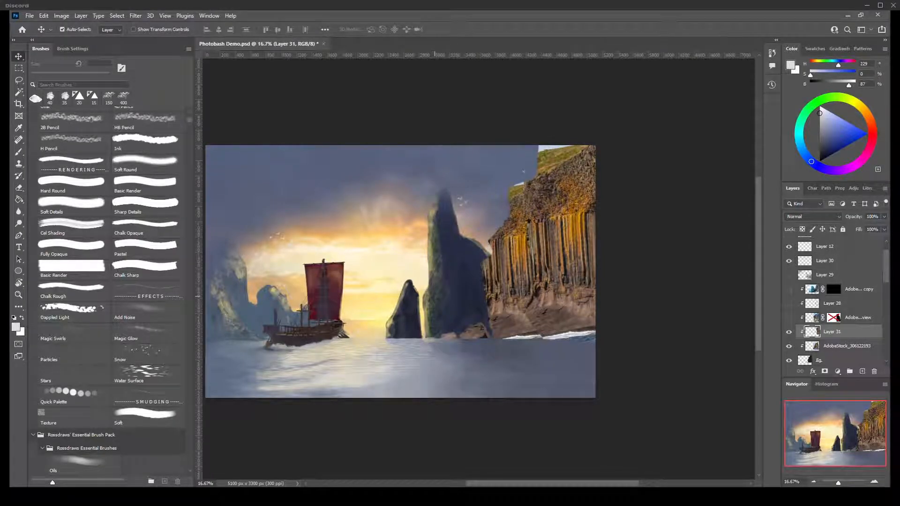
pyautogui.hotkey('shift', 'Up')
pyautogui.hotkey('shift', 'Up')
pyautogui.hotkey('shift', 'Up')
pyautogui.hotkey('shift', 'Up')
pyautogui.hotkey('shift', 'Up')
pyautogui.hotkey('shift', 'Up')
pyautogui.hotkey('shift', 'Up')
pyautogui.hotkey('shift', 'Up')
pyautogui.hotkey('shift', 'Up')
pyautogui.hotkey('shift', 'Up')
pyautogui.hotkey('shift', 'Up')
pyautogui.hotkey('shift', 'Up')
pyautogui.hotkey('shift', 'Up')
pyautogui.hotkey('shift', 'Up')
pyautogui.hotkey('shift', 'Up')
pyautogui.hotkey('shift', 'Up')
pyautogui.hotkey('shift', 'Up')
pyautogui.hotkey('shift', 'Up')
pyautogui.hotkey('shift', 'Up')
pyautogui.hotkey('shift', 'Up')
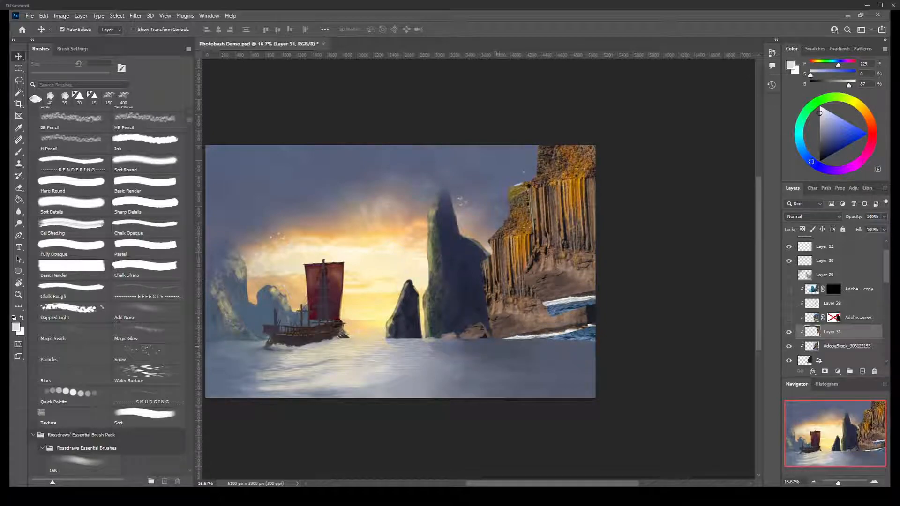
# - On the AdobeStock_306122193 layer, lasso the slanted foam strip at the cliff base, rotate it about 9.4° to level it, and deselect
pyautogui.hotkey('alt', '[')
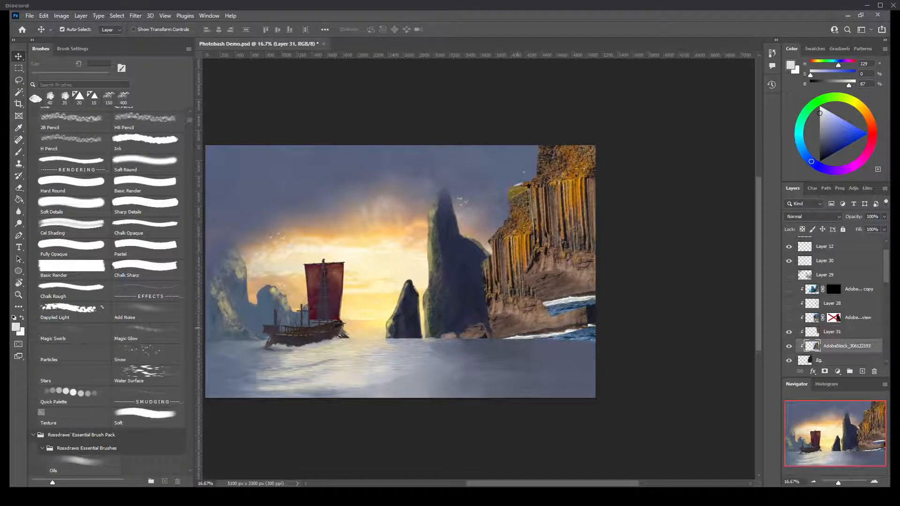
pyautogui.press('l')
pyautogui.moveTo(497, 341)
pyautogui.mouseDown()
pyautogui.moveTo(595, 324)
pyautogui.moveTo(483, 349)
pyautogui.mouseUp()
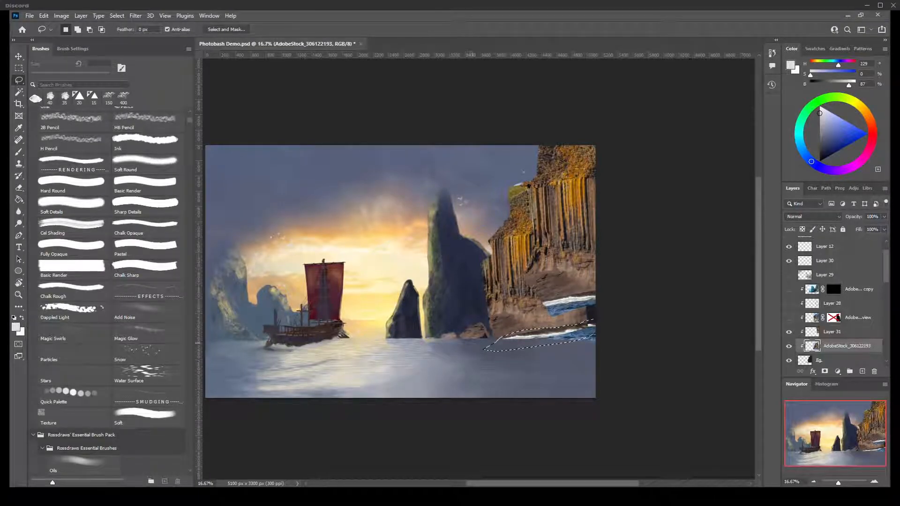
pyautogui.hotkey('ctrl', 't')
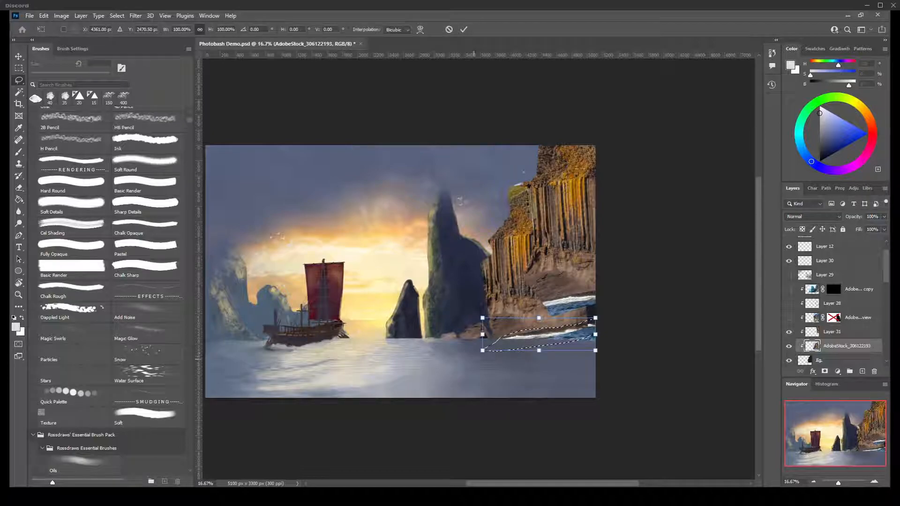
pyautogui.moveTo(467, 365); pyautogui.dragTo(513, 336)
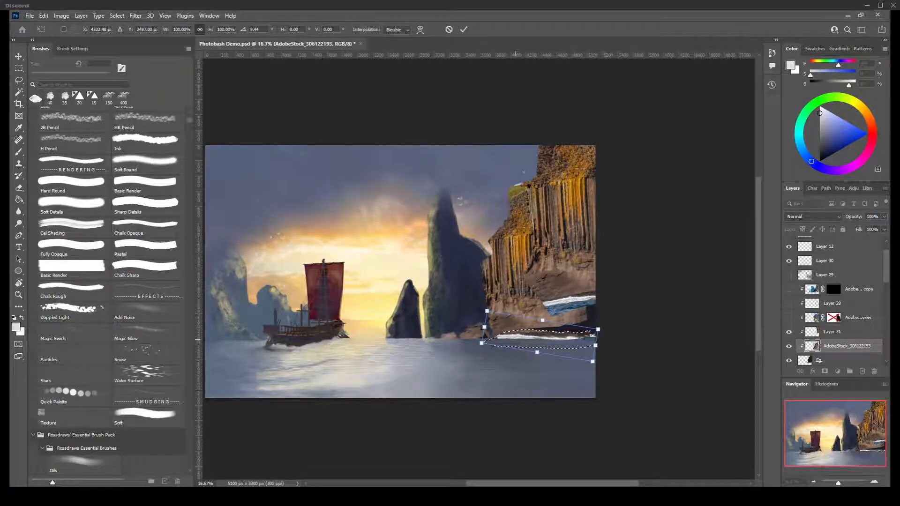
pyautogui.hotkey('shift', 'Left')
pyautogui.press('Return')
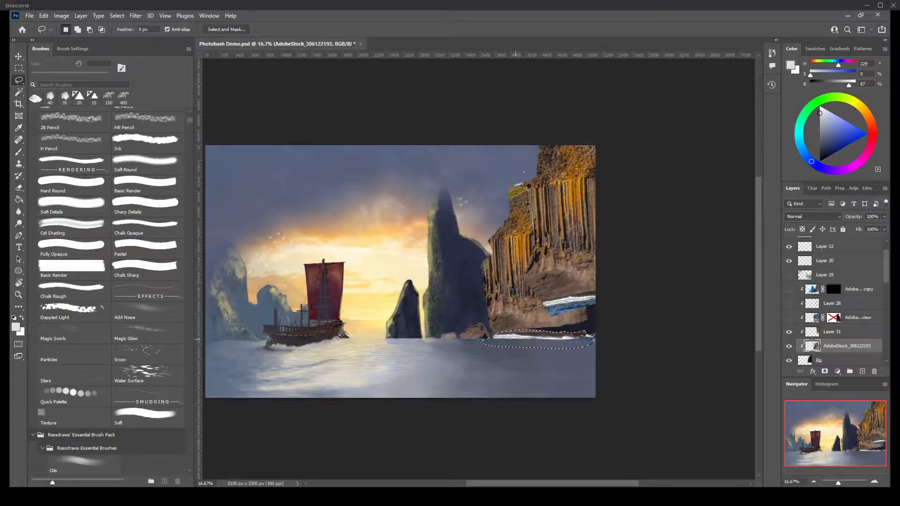
pyautogui.hotkey('ctrl', 'd')
# - Select Layer 31 and reposition it lower so its columns and grassy top line up with the cliff section beside them
pyautogui.press('v')
pyautogui.hotkey('alt', ']')
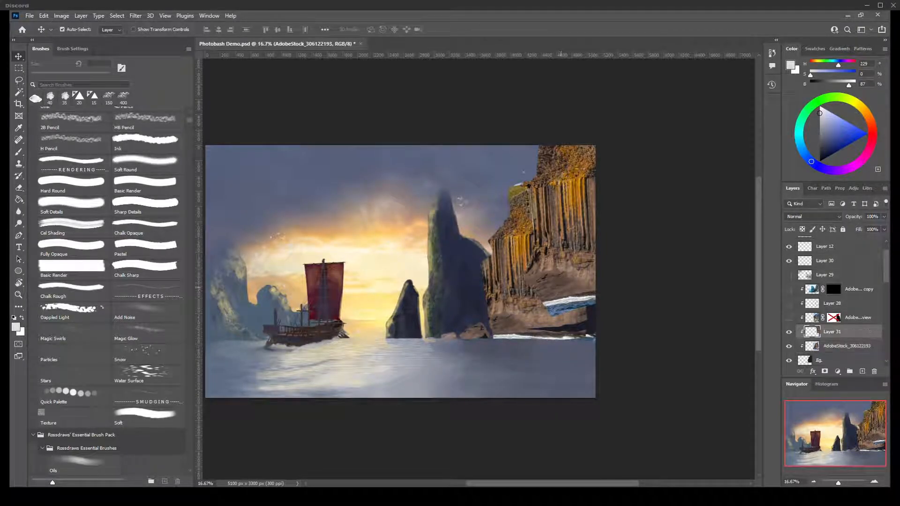
pyautogui.moveTo(515, 289)
pyautogui.mouseDown()
pyautogui.moveTo(516, 276)
pyautogui.moveTo(516, 293)
pyautogui.moveTo(515, 281)
pyautogui.moveTo(500, 298)
pyautogui.moveTo(500, 288)
pyautogui.mouseUp()
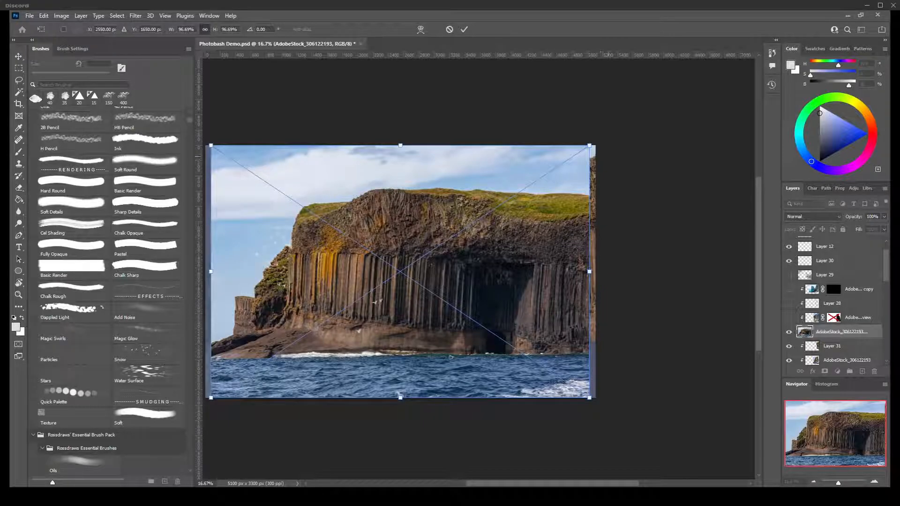
# - Scale the newly placed cliff photo to 54.91%, position it over the ship and left rocks, and commit the placement
pyautogui.moveTo(590, 147); pyautogui.dragTo(432, 251)
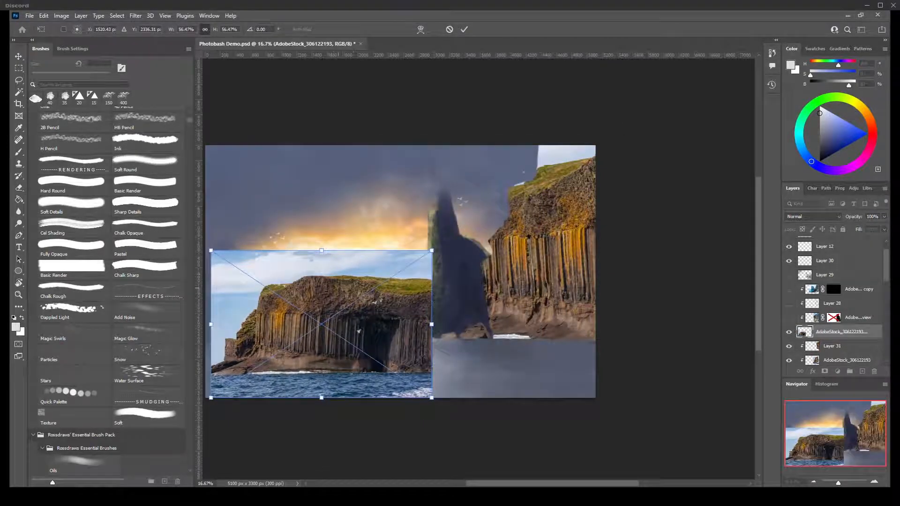
pyautogui.moveTo(370, 358); pyautogui.dragTo(380, 295)
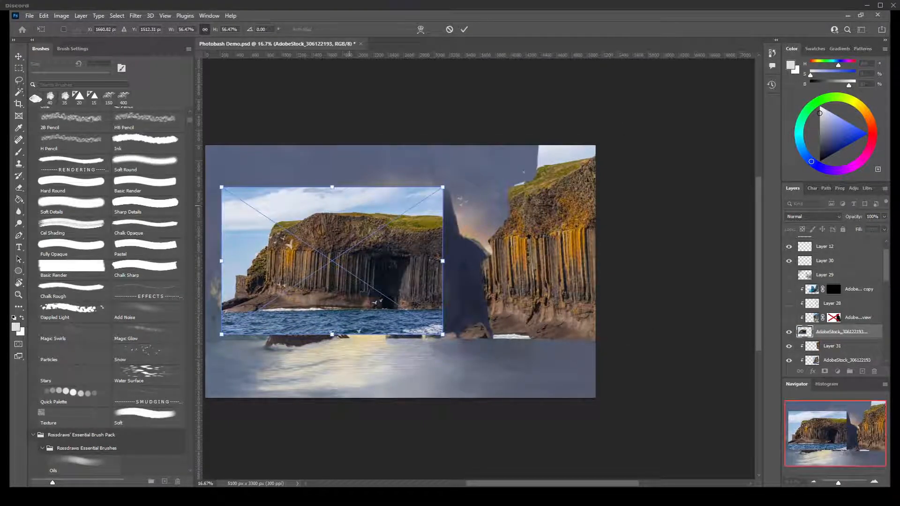
pyautogui.moveTo(443, 187)
pyautogui.mouseDown()
pyautogui.moveTo(412, 208)
pyautogui.moveTo(437, 192)
pyautogui.mouseUp()
pyautogui.press('Return')
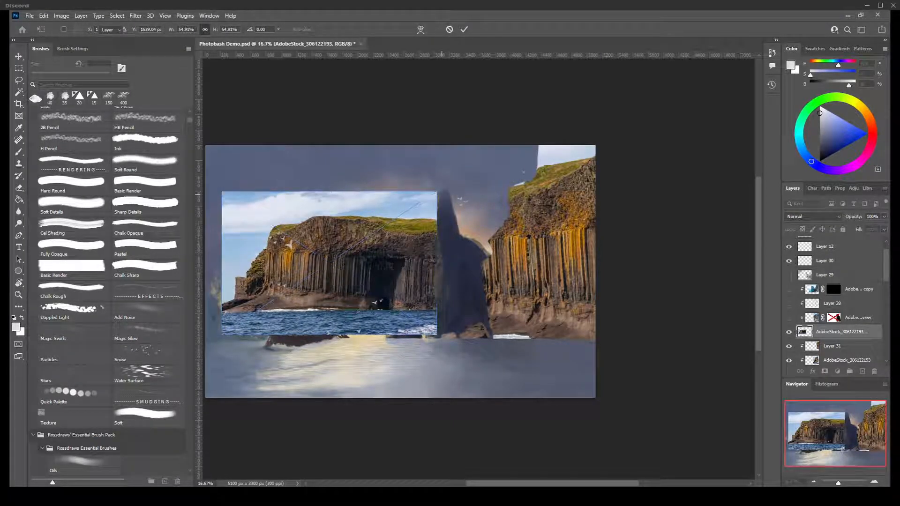
# - Lasso the foamy waterline below the placed photo's cliff, copy it to a new layer and move it toward the foreground cliff
pyautogui.press('l')
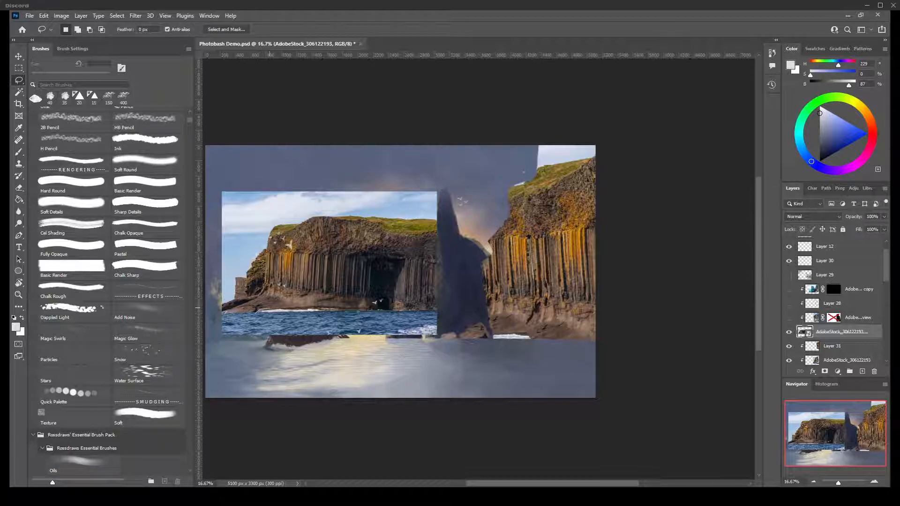
pyautogui.moveTo(293, 307)
pyautogui.mouseDown()
pyautogui.moveTo(357, 307)
pyautogui.moveTo(320, 317)
pyautogui.moveTo(259, 311)
pyautogui.mouseUp()
pyautogui.hotkey('ctrl', 'j')
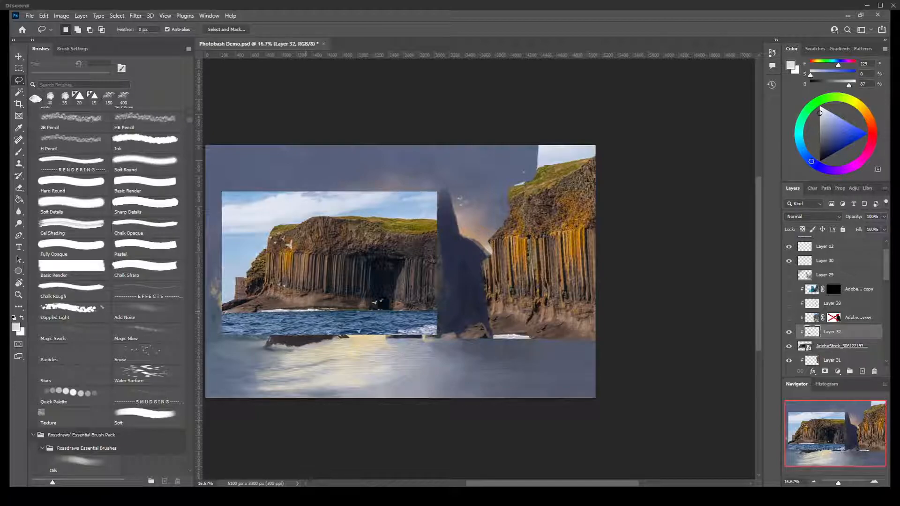
pyautogui.press('b')
pyautogui.press('v')
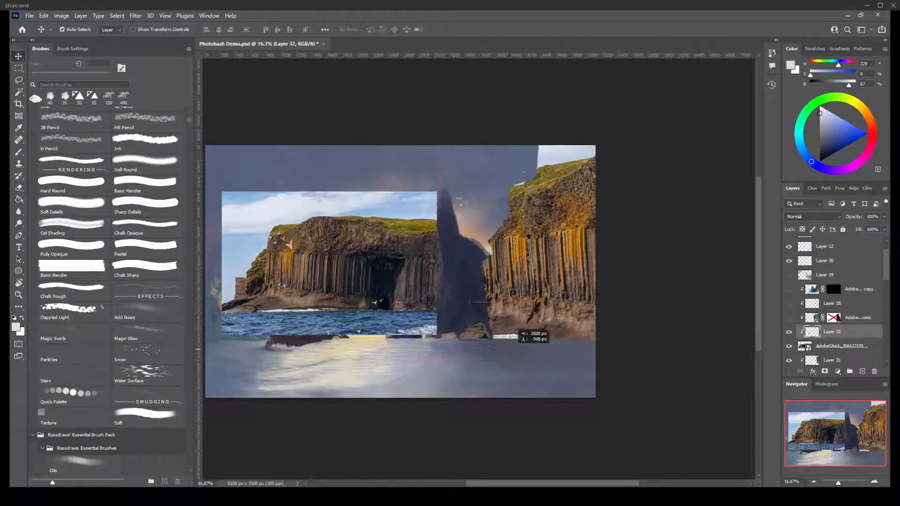
# - Hide the placed photo, raise Layer 32 above Layer 28, and position the copied strip along the foreground cliff's waterline
pyautogui.click(312, 219)
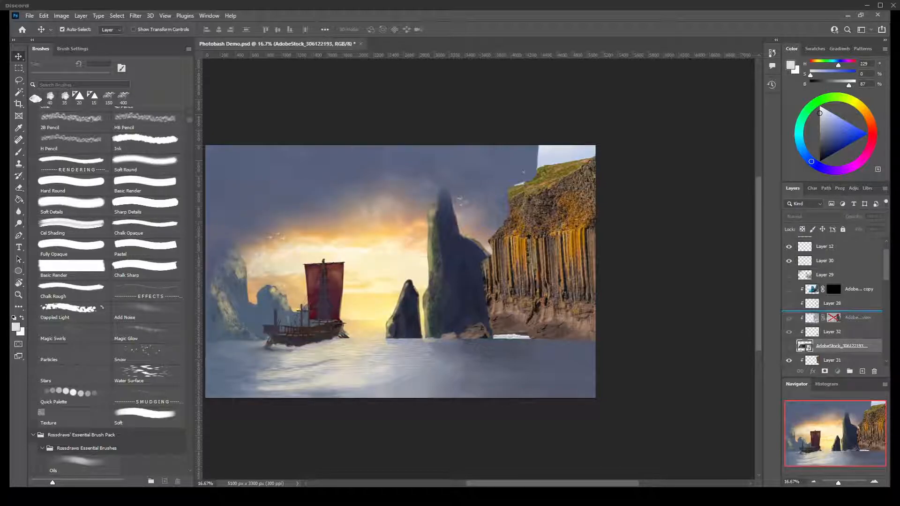
pyautogui.hotkey('ctrl', ']')
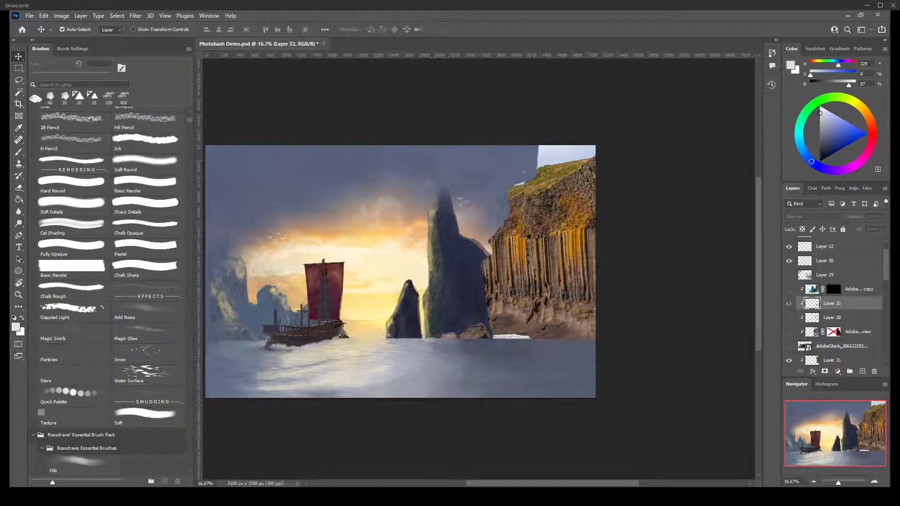
pyautogui.hotkey('ctrl', 't')
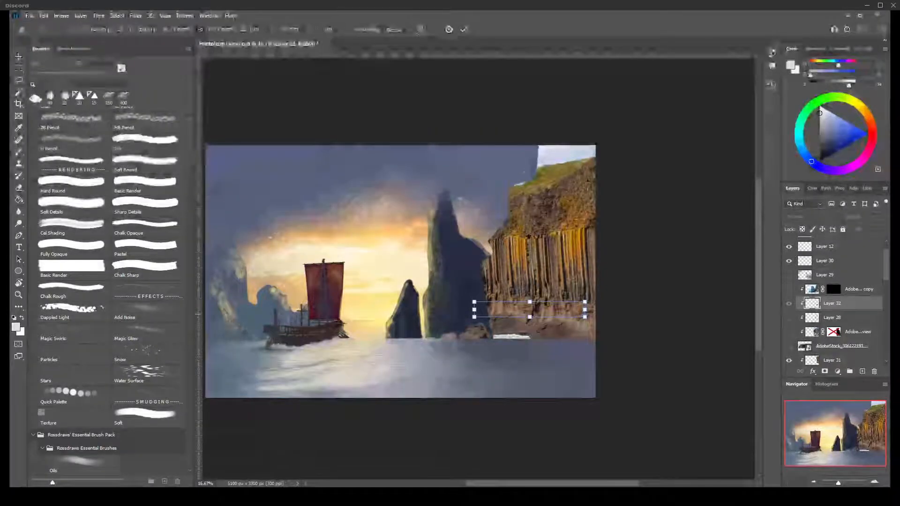
pyautogui.moveTo(513, 310); pyautogui.dragTo(528, 336)
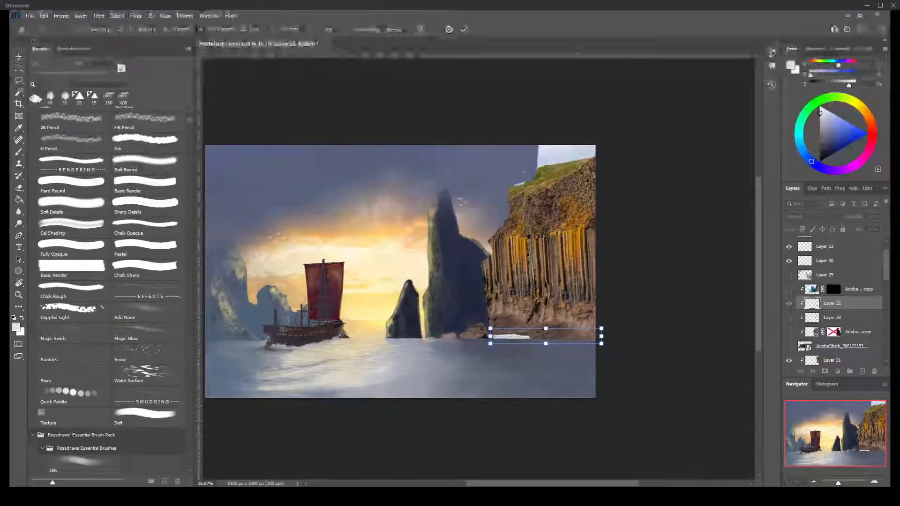
pyautogui.scroll(-2, 832, 274)
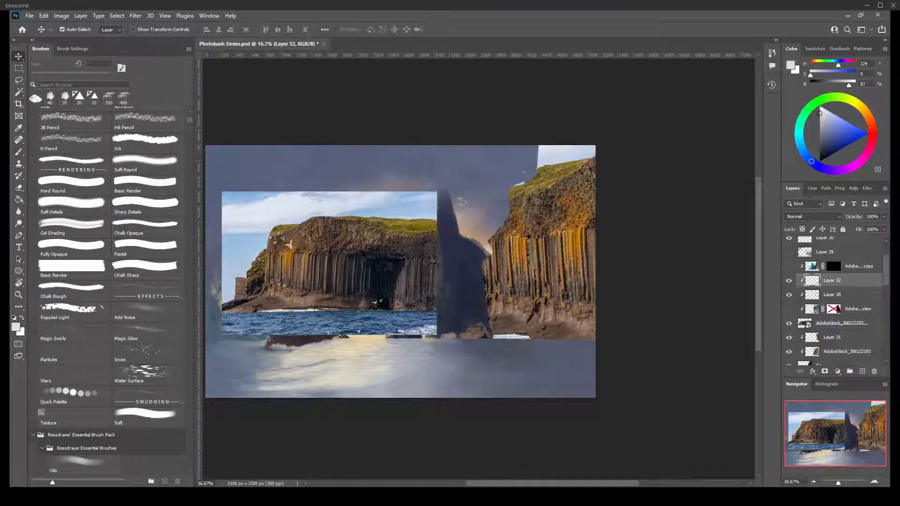
# - Toggle the visibility of Layer 28 and the placed photo, and examine Layer 28's extent to find what hides the copied strip
pyautogui.click(789, 295)
pyautogui.click(789, 295)
pyautogui.click(790, 294)
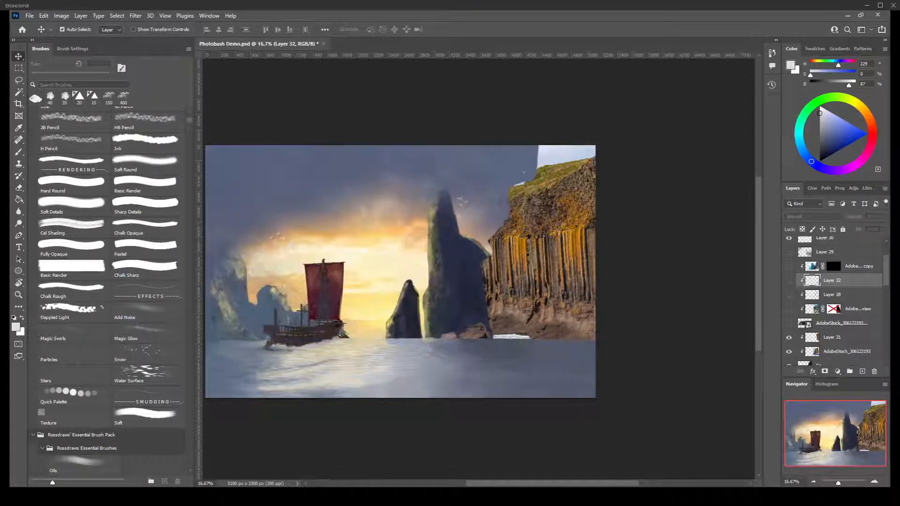
pyautogui.scroll(-1, 832, 240)
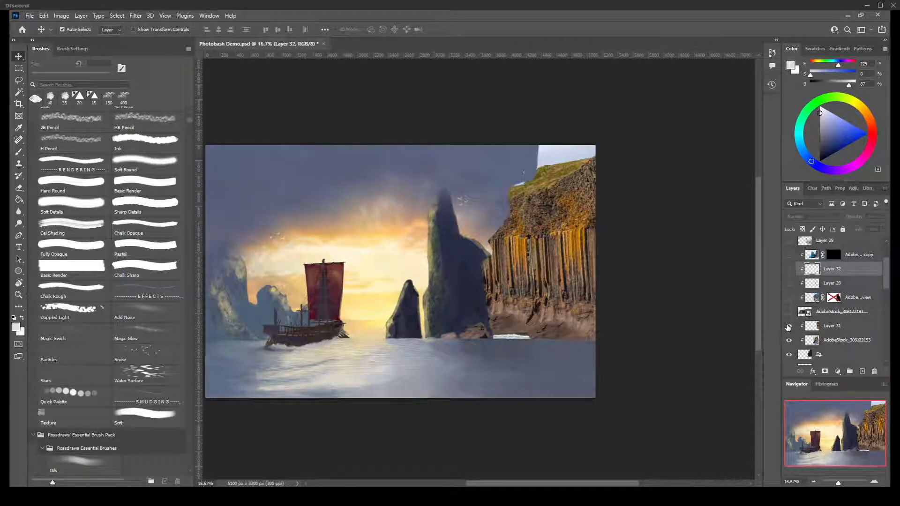
pyautogui.click(789, 311)
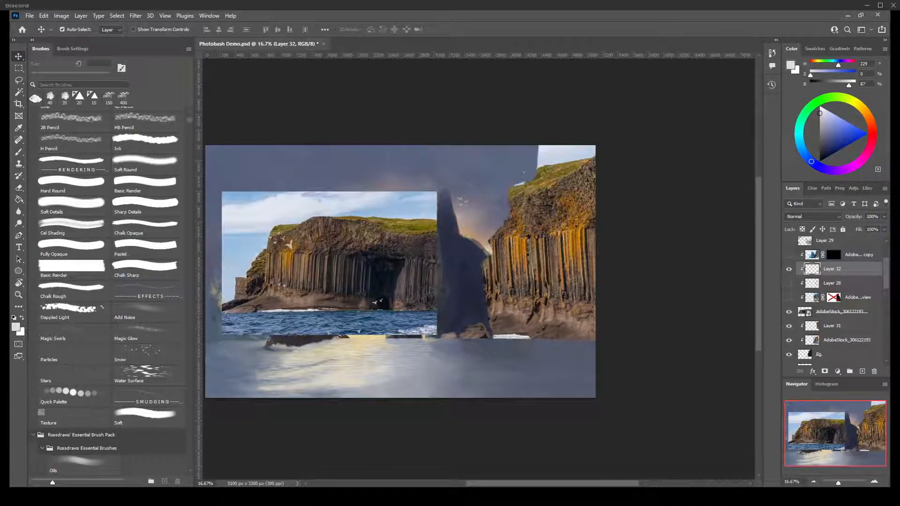
pyautogui.click(790, 283)
pyautogui.click(789, 283)
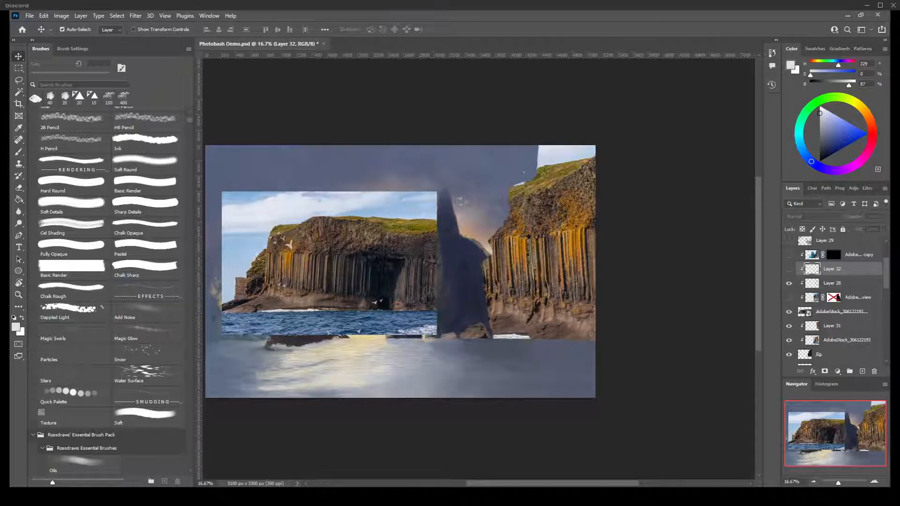
pyautogui.hotkey('alt', '[')
pyautogui.hotkey('ctrl', 't')
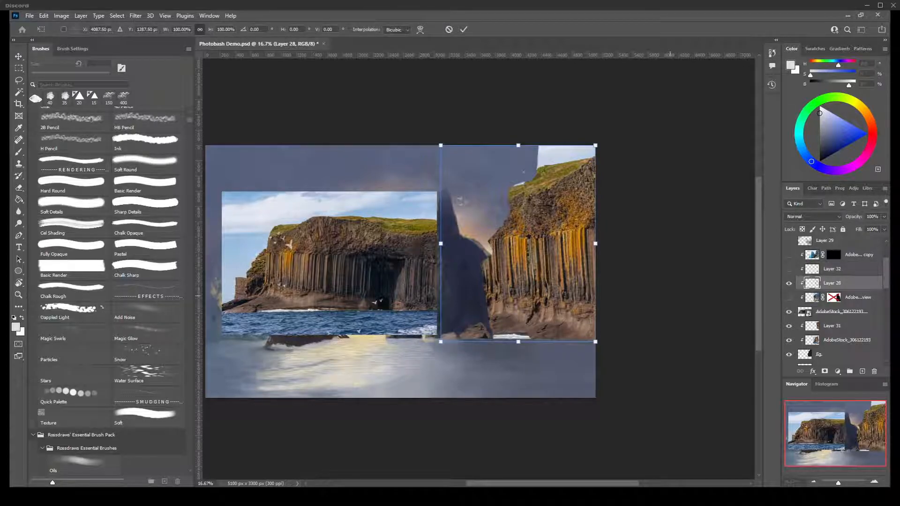
pyautogui.press('Return')
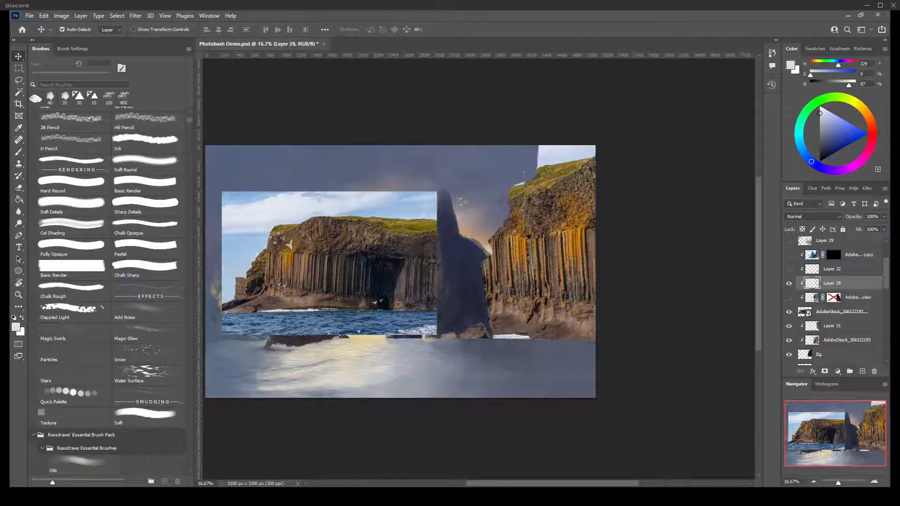
# - Show Layer 32, move it below the placed photo directly above Layer 31, and align its foam with the foreground cliff's waterline
pyautogui.click(790, 269)
pyautogui.moveTo(832, 269); pyautogui.dragTo(832, 318)
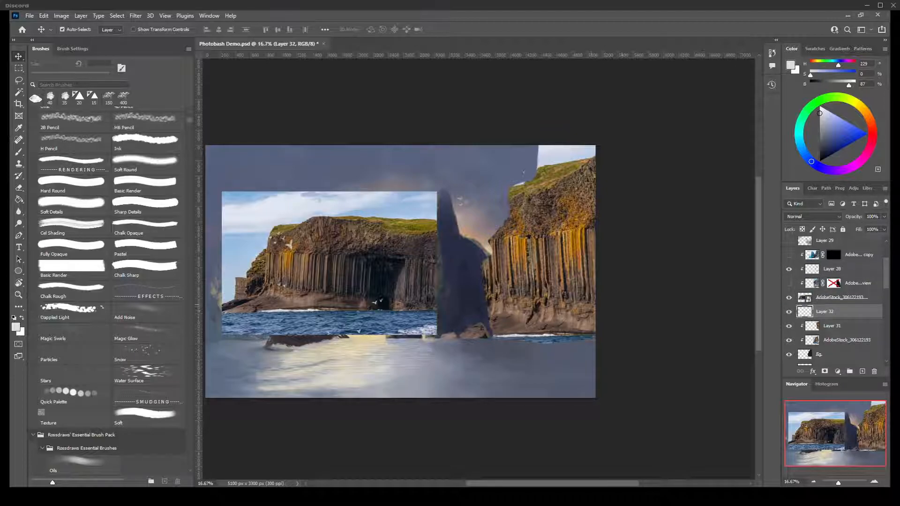
pyautogui.moveTo(553, 335)
pyautogui.mouseDown()
pyautogui.moveTo(560, 321)
pyautogui.moveTo(558, 339)
pyautogui.mouseUp()
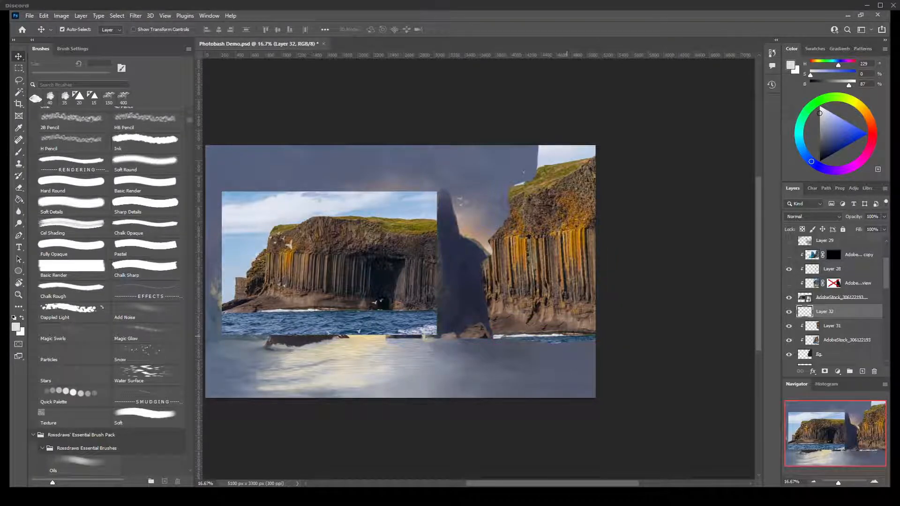
# - Sample the blue-grey of the sea below the cliff as the brush colour, set the brush to 60 px and hide the placed photo
pyautogui.hotkey('ctrl', '+')
pyautogui.hotkey('ctrl', '+')
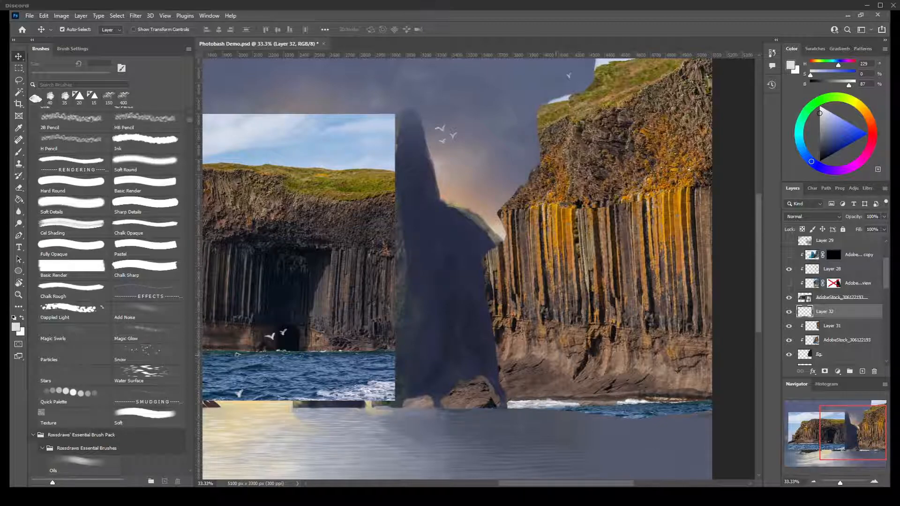
pyautogui.press('ctrl')
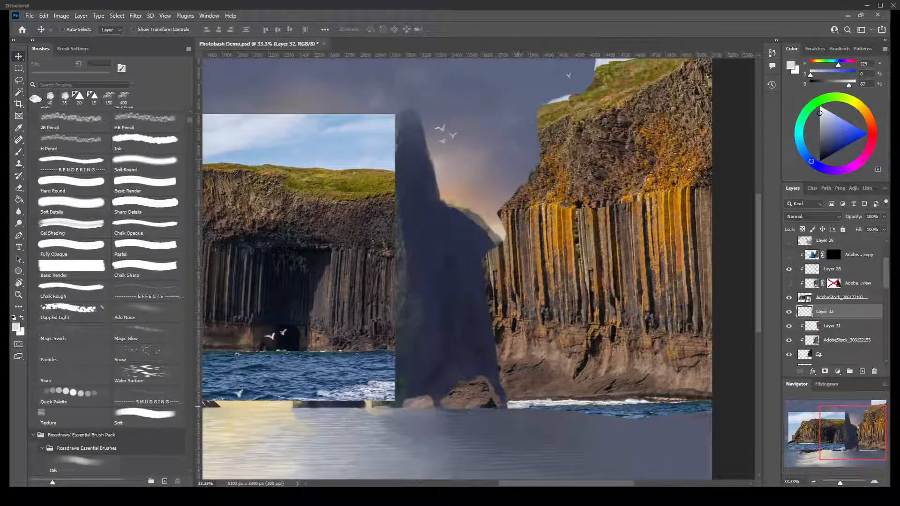
pyautogui.press('ctrl')
pyautogui.hotkey('ctrl', '-')
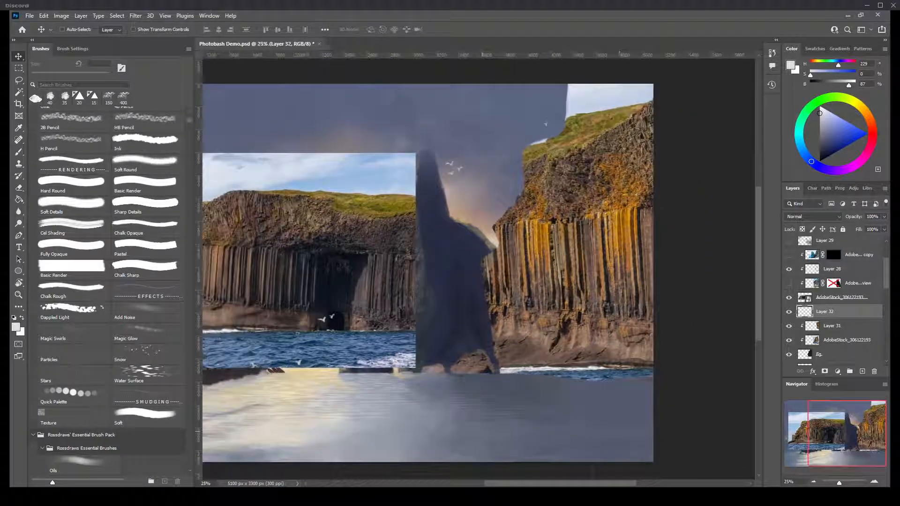
pyautogui.press('ctrl')
pyautogui.press('b')
pyautogui.keyDown('alt'); pyautogui.click(592, 390); pyautogui.keyUp('alt')
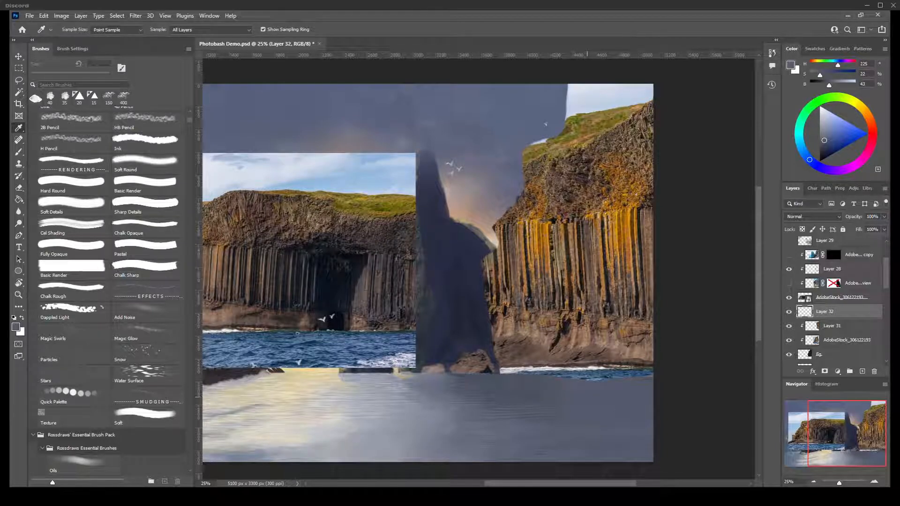
pyautogui.press(']')
pyautogui.press(']')
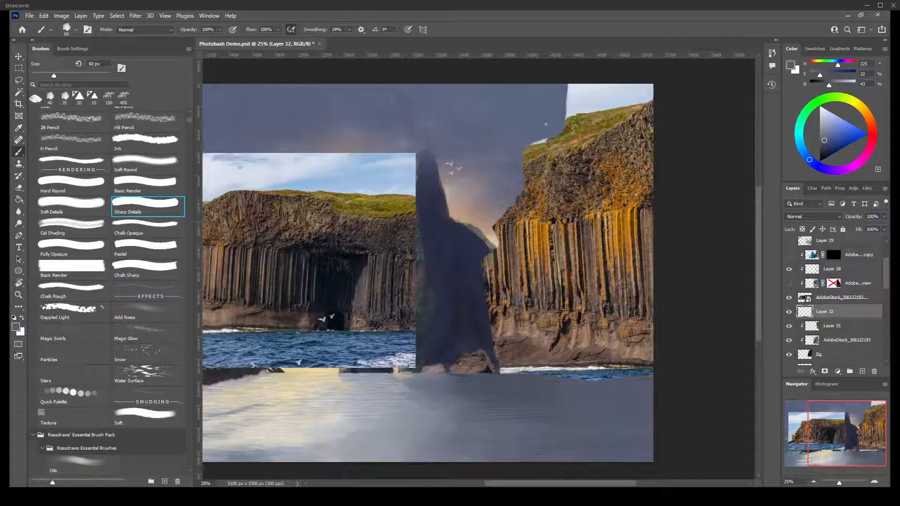
pyautogui.click(789, 298)
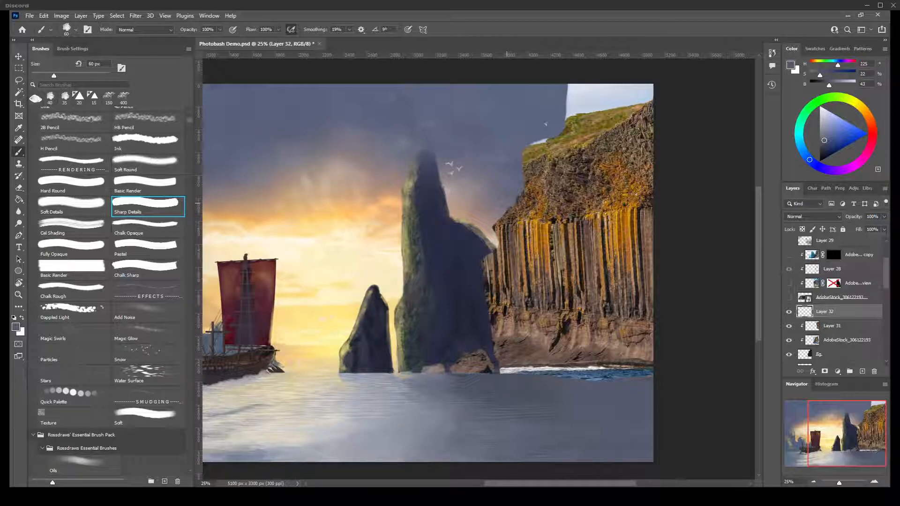
# - Lasso the foreground cliff's upper part above the basalt columns and merge Layer 31 down into the clipped cliff photo layer
pyautogui.press('l')
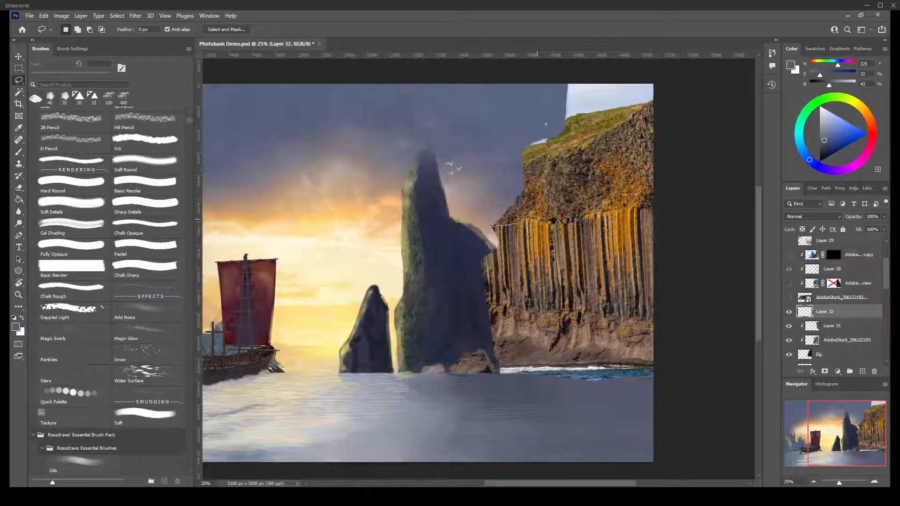
pyautogui.moveTo(556, 219)
pyautogui.mouseDown()
pyautogui.moveTo(607, 213)
pyautogui.moveTo(654, 193)
pyautogui.moveTo(506, 89)
pyautogui.moveTo(490, 223)
pyautogui.mouseUp()
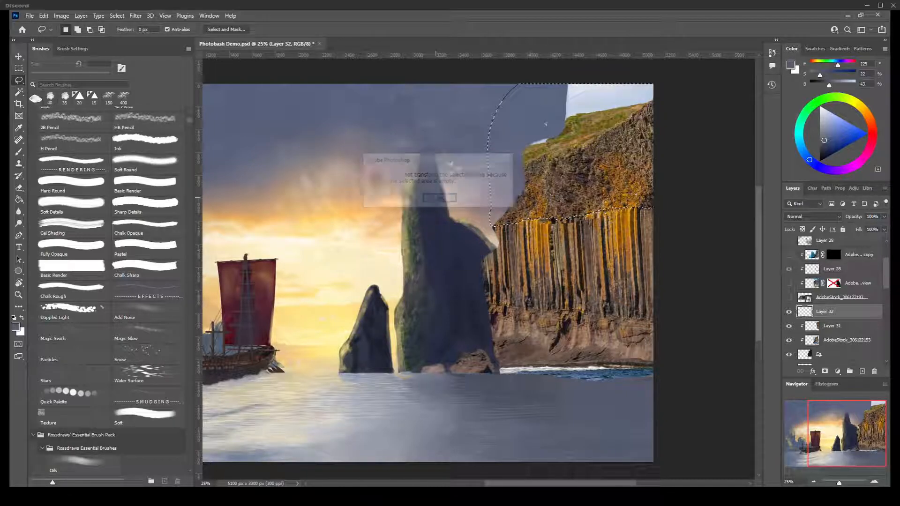
pyautogui.click(833, 326)
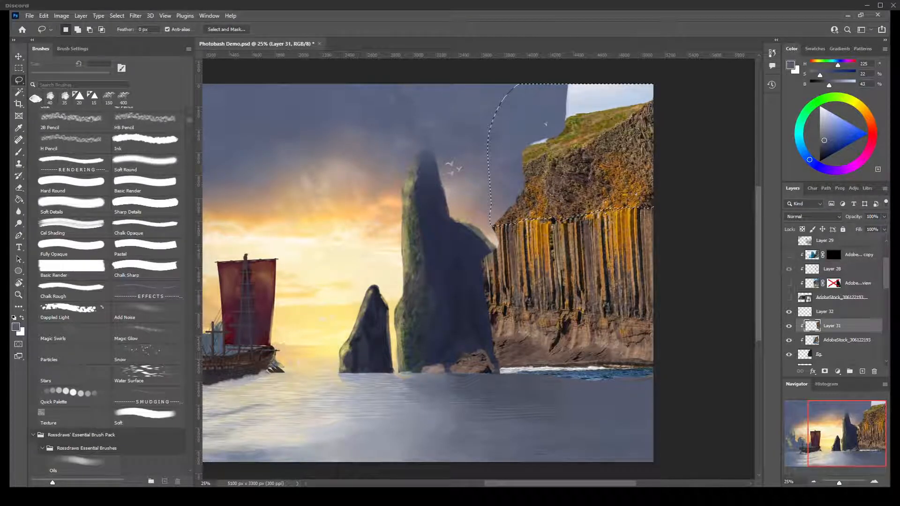
pyautogui.rightClick(833, 326)
pyautogui.click(735, 370)
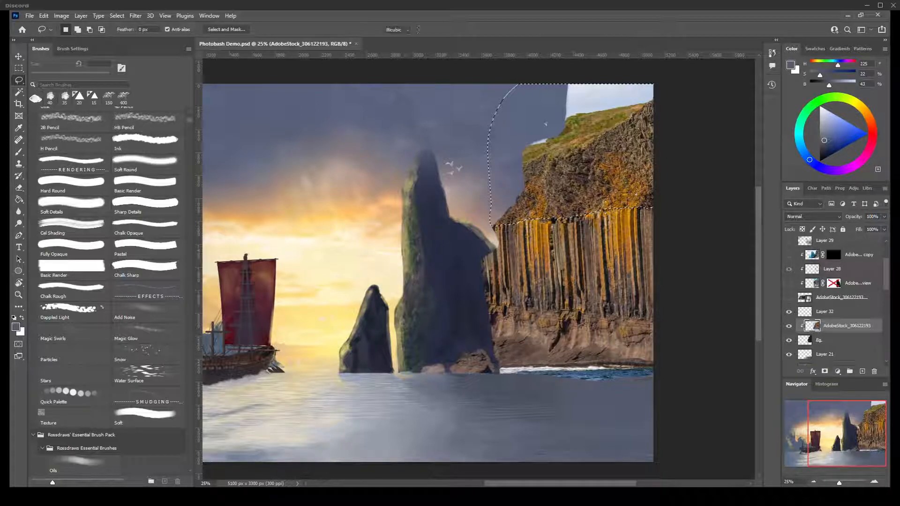
# - Scale the selected upper cliff to about 125.8%, fit its lower edge against the tops of the basalt columns, and deselect
pyautogui.hotkey('ctrl', 't')
pyautogui.moveTo(445, 59); pyautogui.dragTo(445, 77)
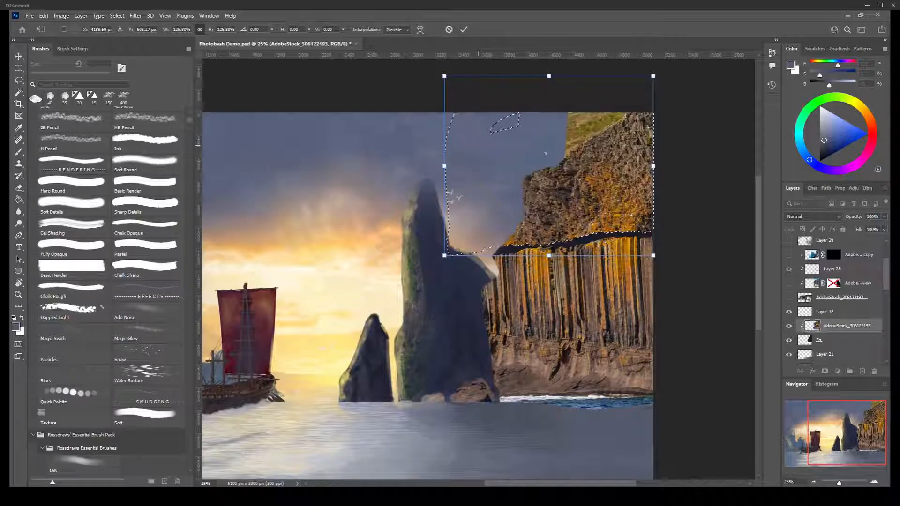
pyautogui.hotkey('shift', 'Down')
pyautogui.press('Right')
pyautogui.press('Right')
pyautogui.press('Right')
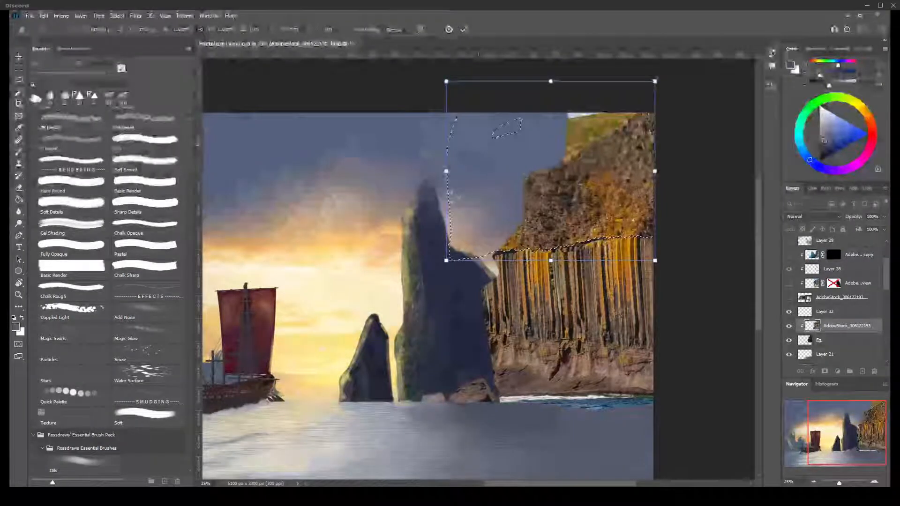
pyautogui.hotkey('shift', 'Right')
pyautogui.press('Right')
pyautogui.press('Right')
pyautogui.press('Right')
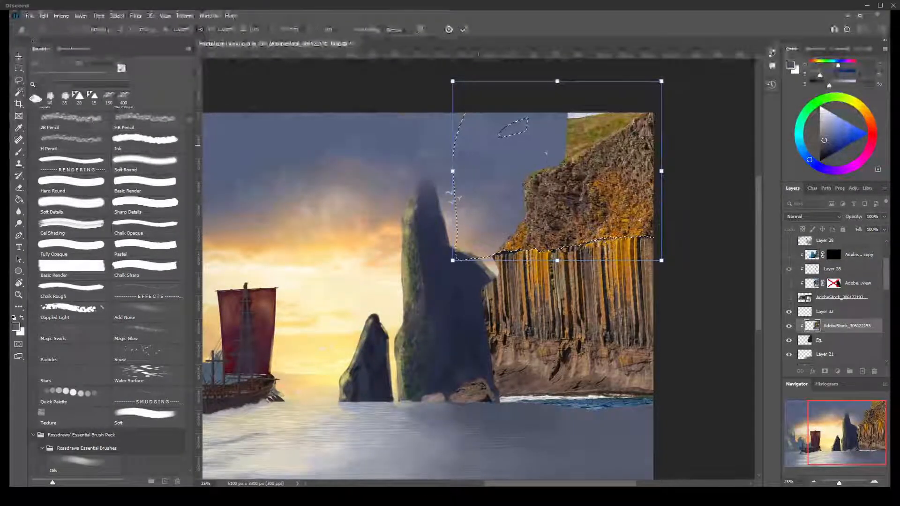
pyautogui.hotkey('shift', 'Right')
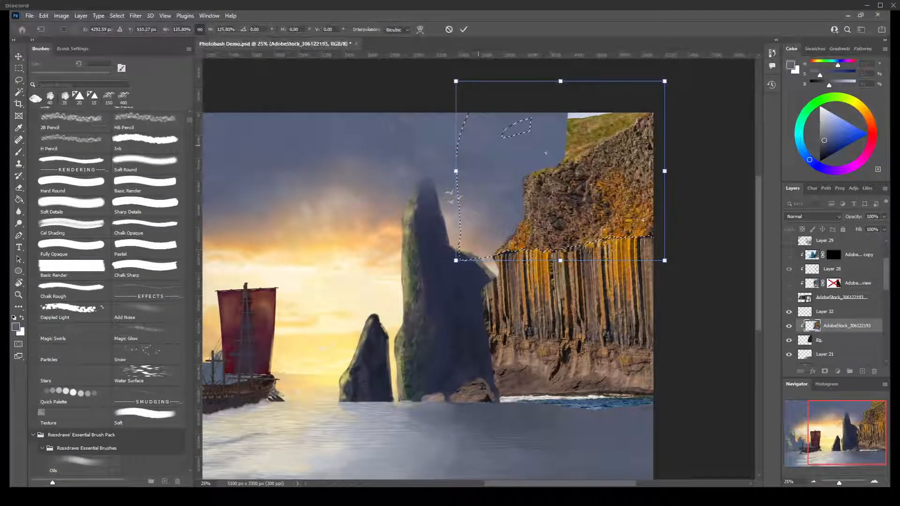
pyautogui.press('Down')
pyautogui.press('Down')
pyautogui.press('Down')
pyautogui.press('Right')
pyautogui.press('Right')
pyautogui.press('Right')
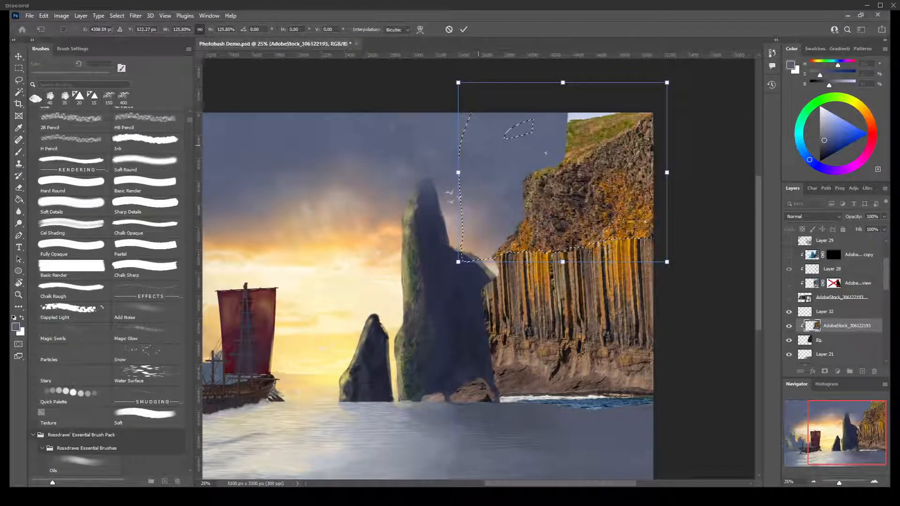
pyautogui.press('Right')
pyautogui.press('Right')
pyautogui.press('Right')
pyautogui.press('Right')
pyautogui.press('Right')
pyautogui.press('Right')
pyautogui.press('Right')
pyautogui.press('Right')
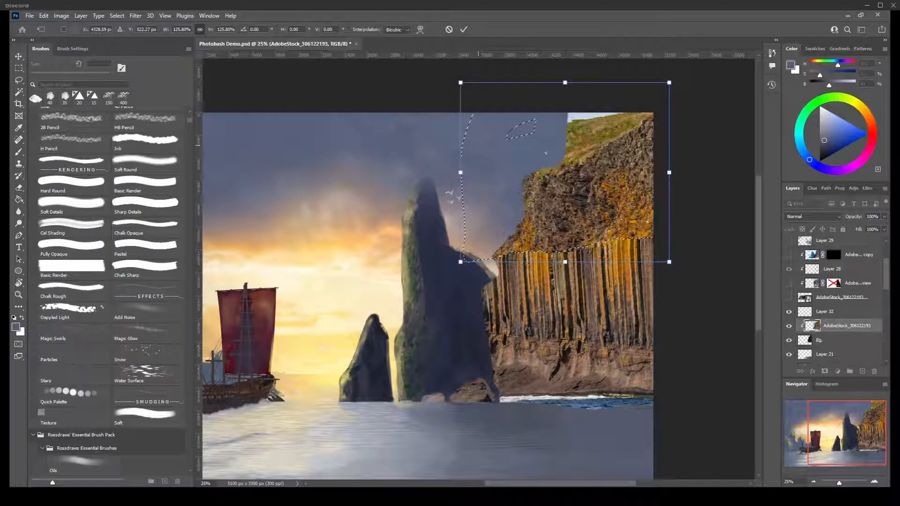
pyautogui.press('Return')
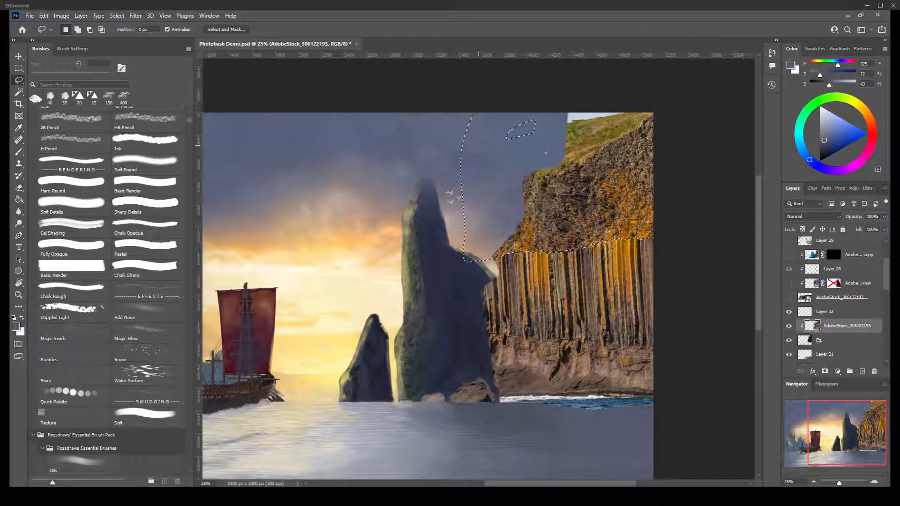
pyautogui.hotkey('ctrl', 'd')
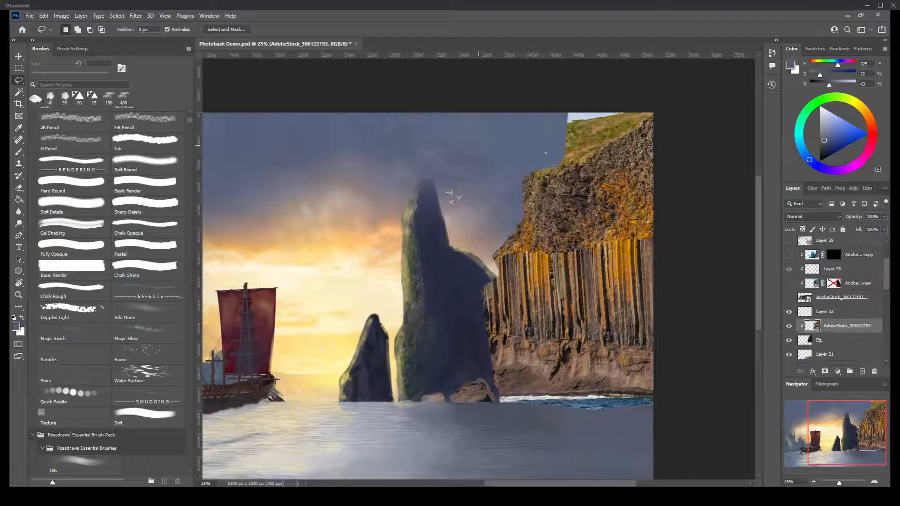
# - On the Fg layer, cut away the leftover white sky and excess grass along the foreground cliff's upper outline
pyautogui.click(871, 340)
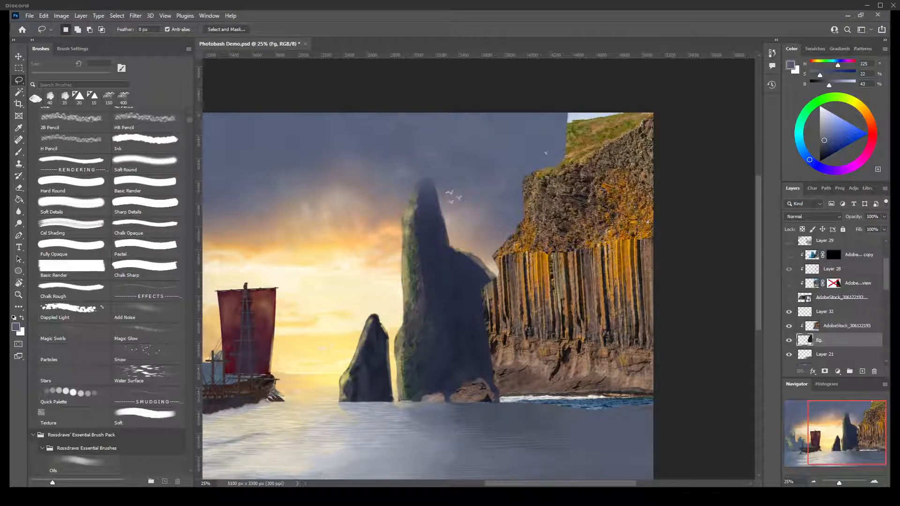
pyautogui.moveTo(568, 114)
pyautogui.mouseDown()
pyautogui.moveTo(589, 119)
pyautogui.moveTo(560, 134)
pyautogui.mouseUp()
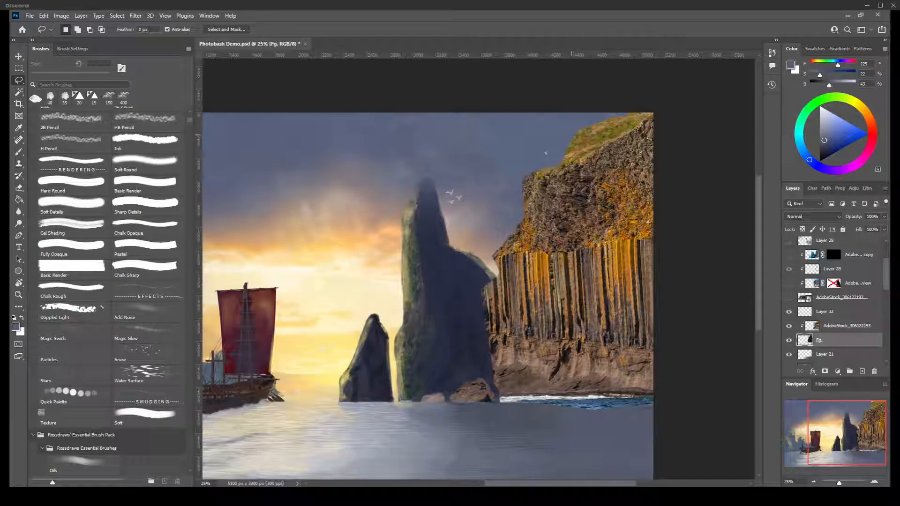
pyautogui.moveTo(556, 160); pyautogui.dragTo(628, 109)
pyautogui.click(846, 325)
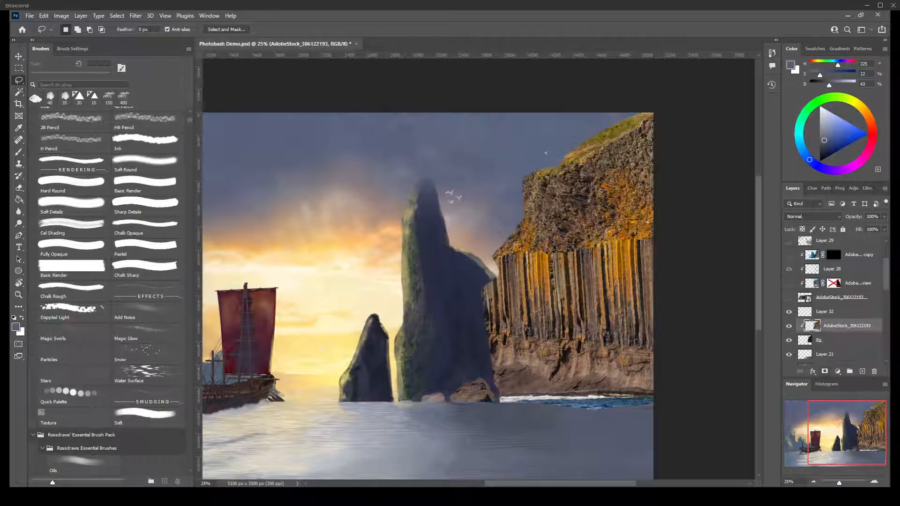
pyautogui.click(825, 371)
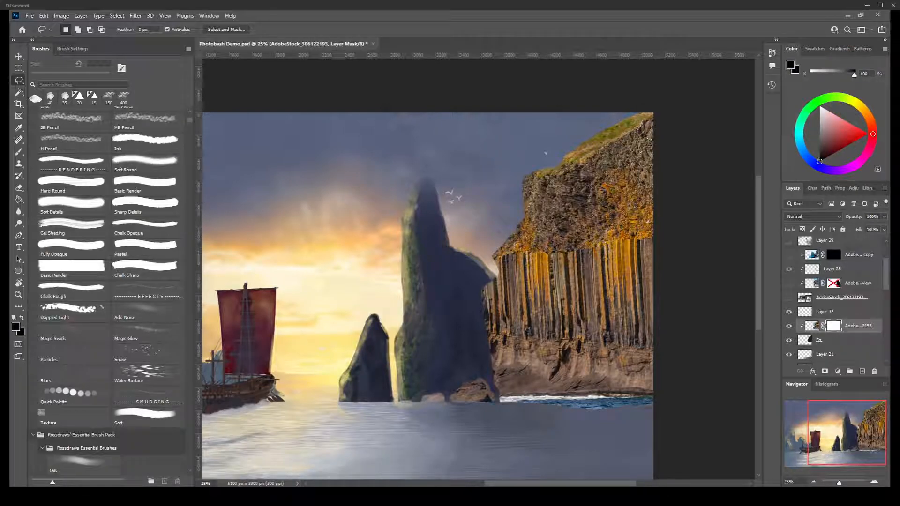
pyautogui.press('g')
pyautogui.click(623, 196)
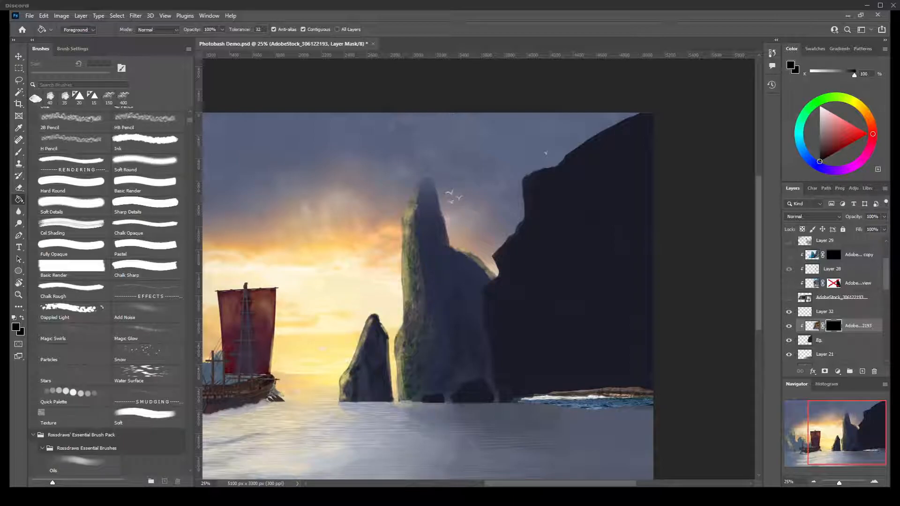
pyautogui.hotkey('ctrl', 'z')
pyautogui.hotkey('ctrl', 'z')
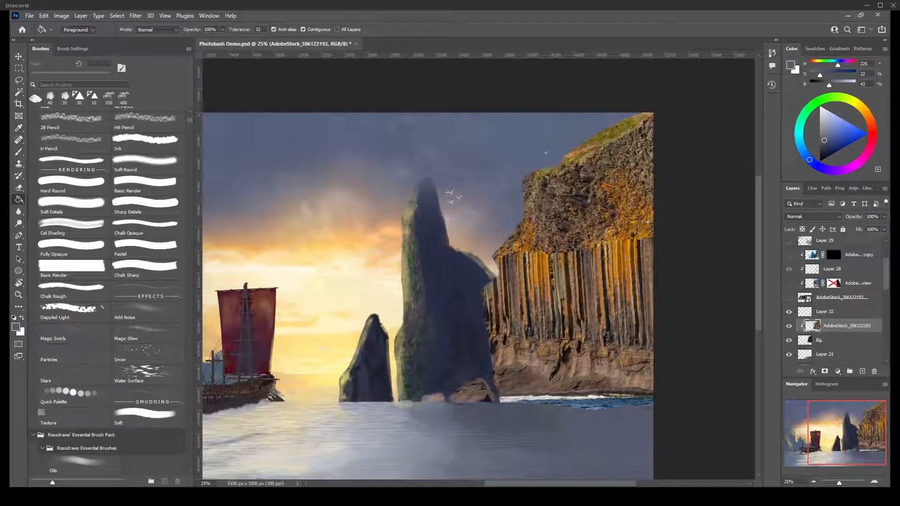
# - Clip Layer 32 with the foam strip to the Fg shape and merge it down into the cliff photo layer
pyautogui.rightClick(824, 311)
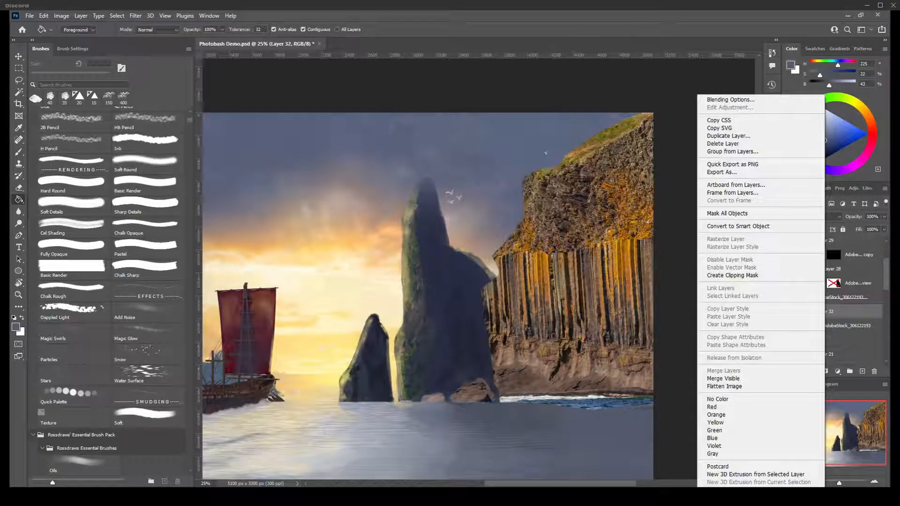
pyautogui.press('Escape')
pyautogui.rightClick(834, 312)
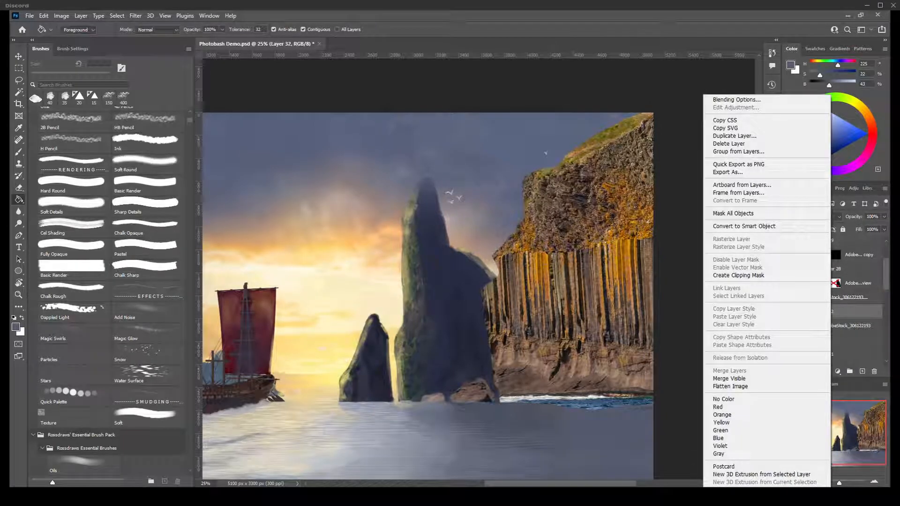
pyautogui.press('Escape')
pyautogui.rightClick(832, 325)
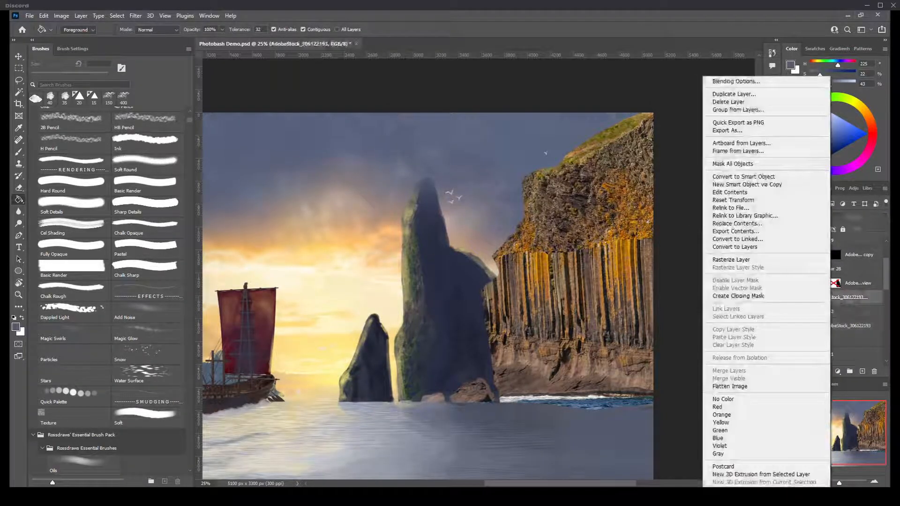
pyautogui.rightClick(832, 311)
pyautogui.press('Escape')
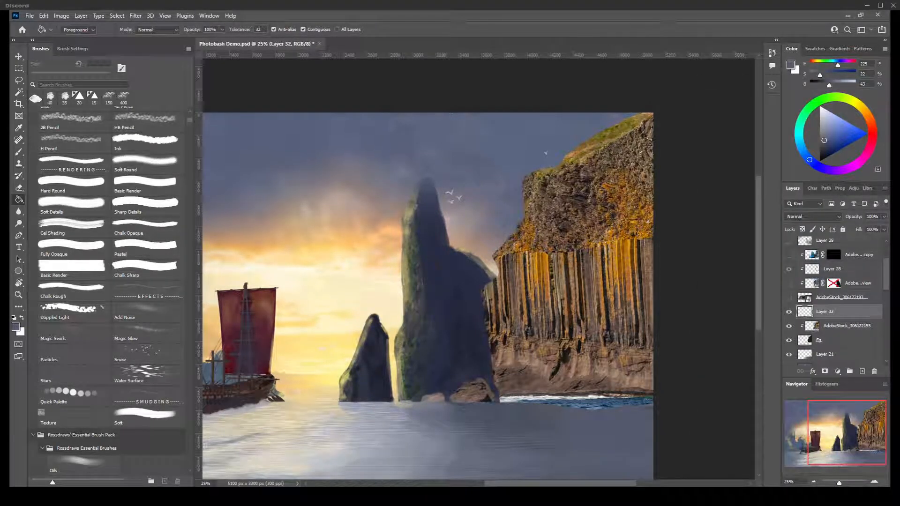
pyautogui.rightClick(831, 311)
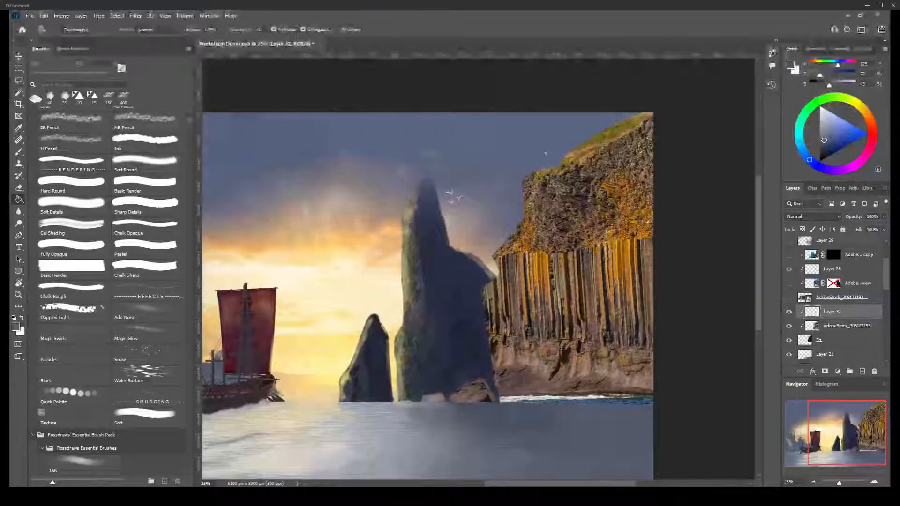
pyautogui.rightClick(832, 312)
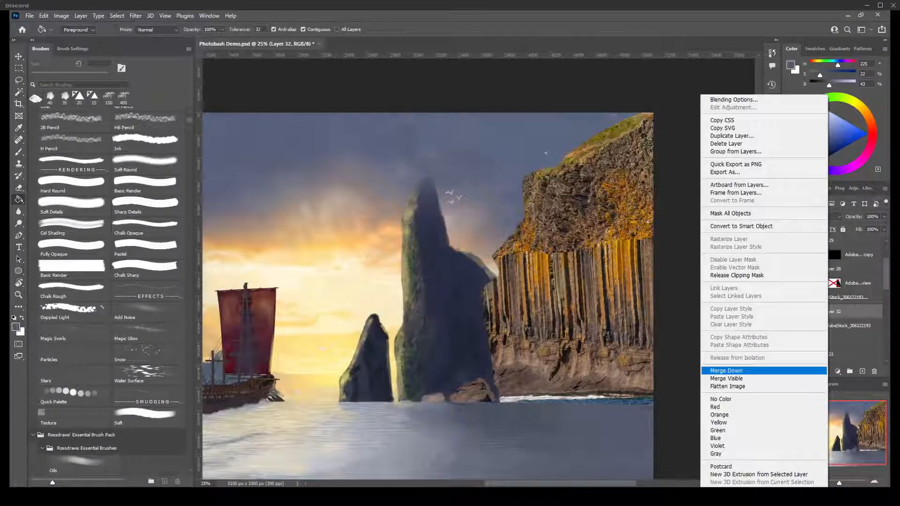
pyautogui.click(732, 371)
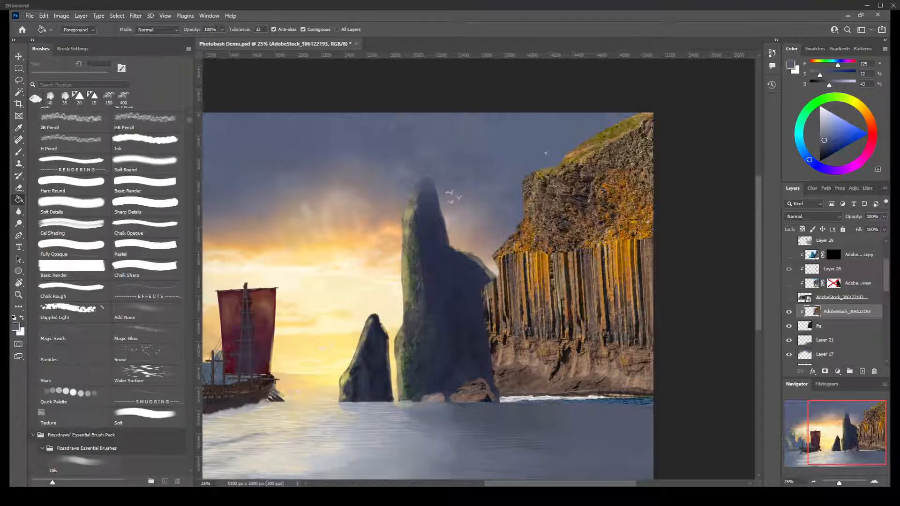
# - Add a layer mask to the merged cliff photo layer, invert it to black, and choose the 2B Pencil brush with white as foreground colour
pyautogui.click(825, 372)
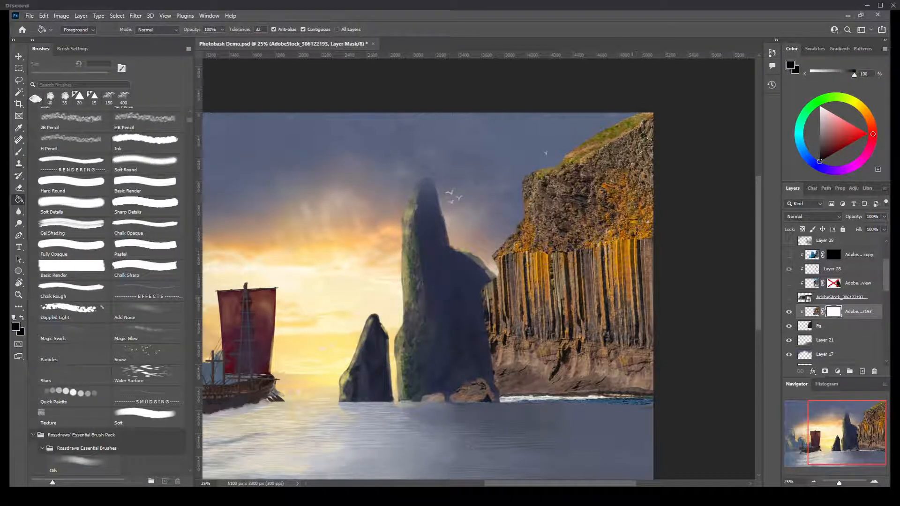
pyautogui.hotkey('ctrl', 'i')
pyautogui.press('x')
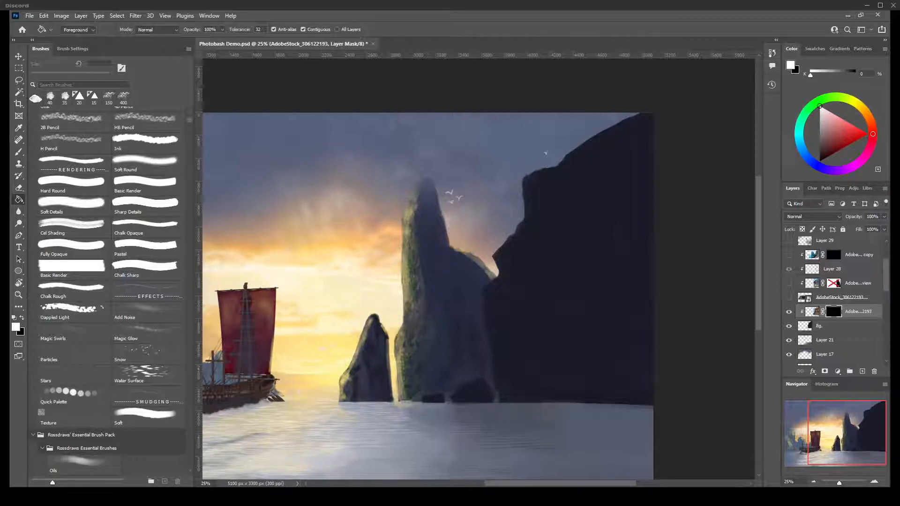
pyautogui.scroll(1, 107, 290)
pyautogui.scroll(3, 107, 290)
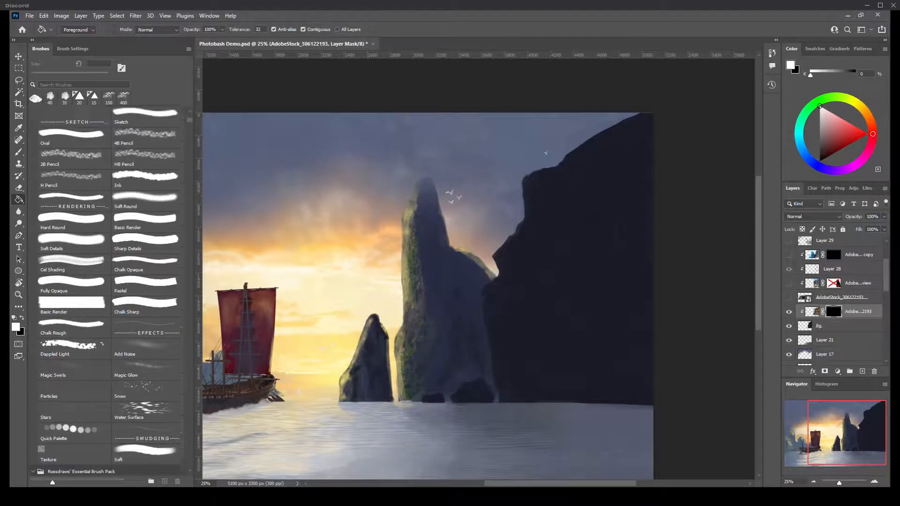
pyautogui.click(73, 166)
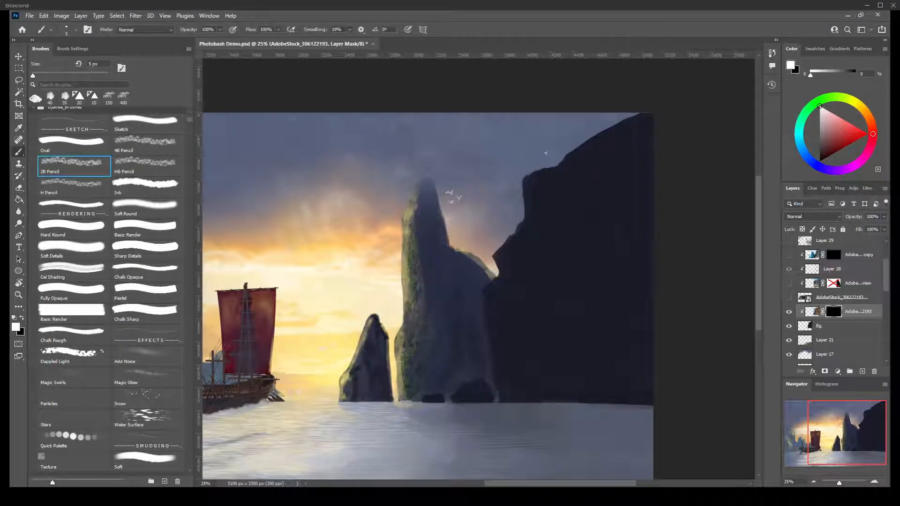
# - Enlarge the 2B Pencil brush to 150 px and paint white on the mask along the foreground cliff's sea-facing edge to reveal its photo texture
pyautogui.press(']')
pyautogui.press(']')
pyautogui.press(']')
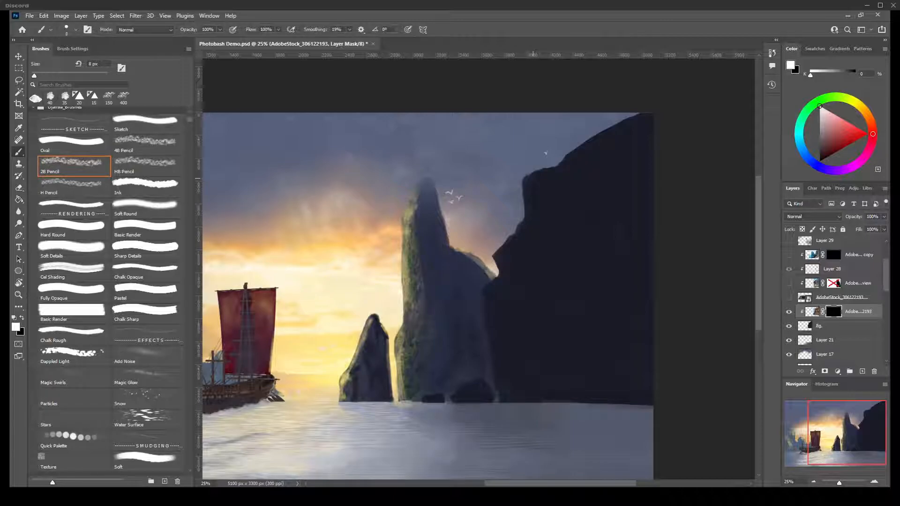
pyautogui.press(']')
pyautogui.press(']')
pyautogui.press(']')
pyautogui.press(']')
pyautogui.press(']')
pyautogui.press(']')
pyautogui.press(']')
pyautogui.press(']')
pyautogui.press(']')
pyautogui.press(']')
pyautogui.press(']')
pyautogui.press(']')
pyautogui.press(']')
pyautogui.press(']')
pyautogui.press(']')
pyautogui.press(']')
pyautogui.press(']')
pyautogui.press(']')
pyautogui.press(']')
pyautogui.press(']')
pyautogui.press(']')
pyautogui.press(']')
pyautogui.press(']')
pyautogui.press(']')
pyautogui.press('[')
pyautogui.press('[')
pyautogui.moveTo(526, 213)
pyautogui.mouseDown()
pyautogui.moveTo(524, 181)
pyautogui.moveTo(544, 174)
pyautogui.moveTo(528, 182)
pyautogui.mouseUp()
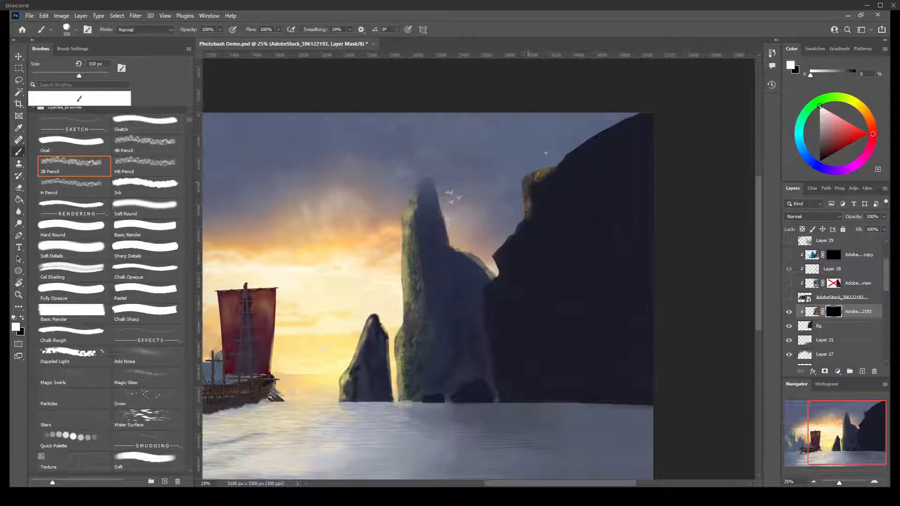
pyautogui.moveTo(519, 222)
pyautogui.mouseDown()
pyautogui.moveTo(490, 259)
pyautogui.moveTo(499, 259)
pyautogui.moveTo(497, 270)
pyautogui.mouseUp()
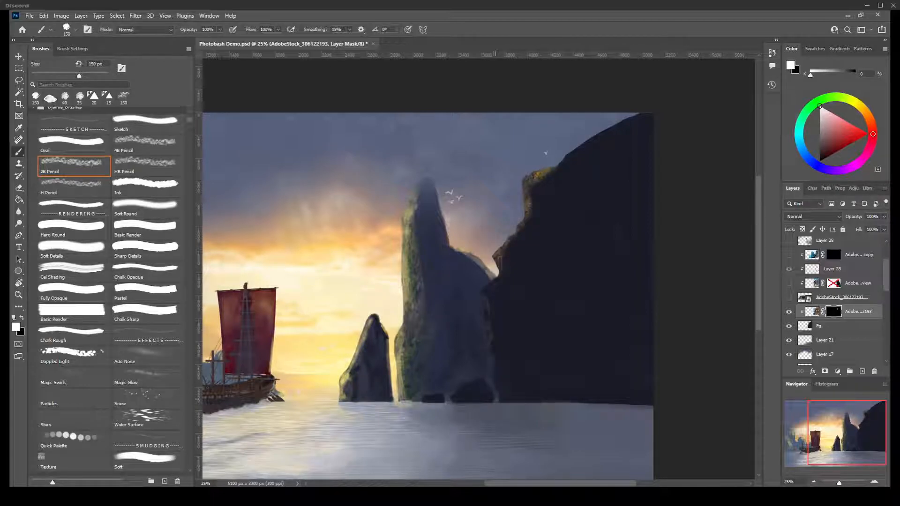
pyautogui.moveTo(490, 329)
pyautogui.mouseDown()
pyautogui.moveTo(499, 382)
pyautogui.moveTo(492, 284)
pyautogui.mouseUp()
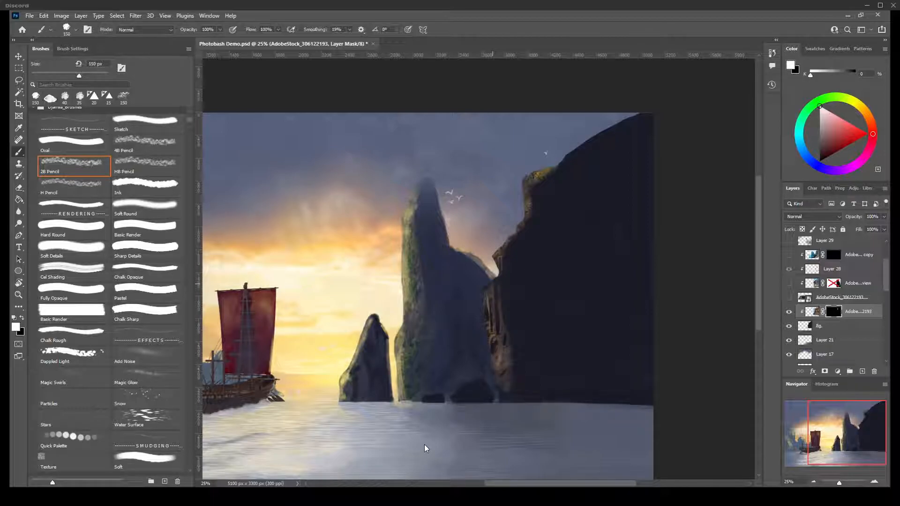
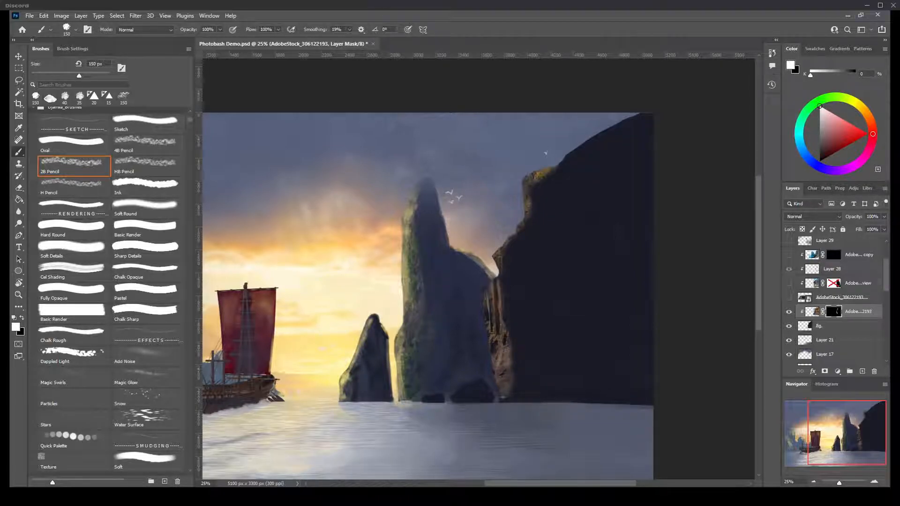
# - Choose the KNKL CHALK brush at up to 150 px and reveal the basalt columns' upper part and the rock just above on the mask
pyautogui.scroll(6, 108, 291)
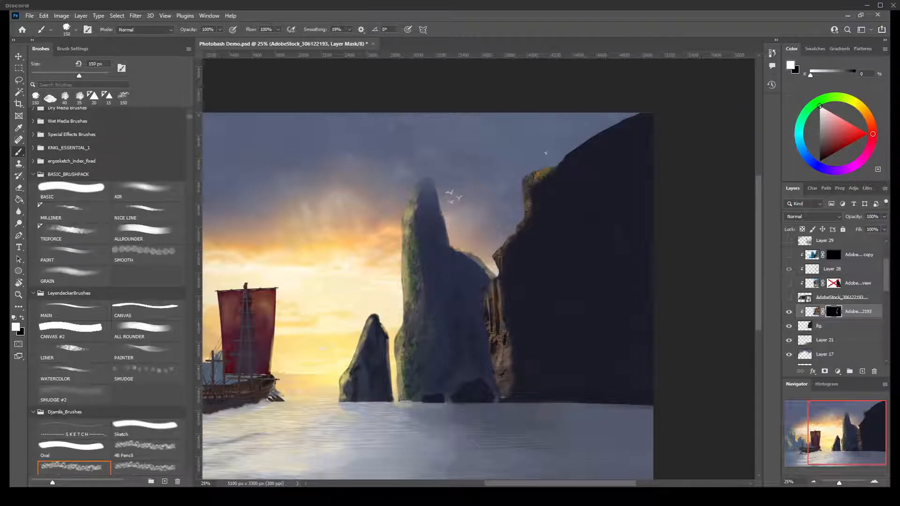
pyautogui.click(33, 147)
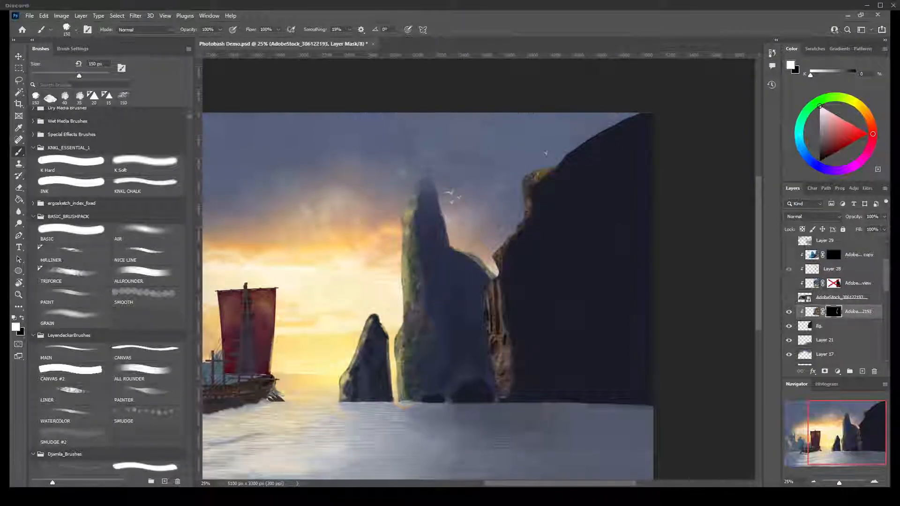
pyautogui.click(147, 185)
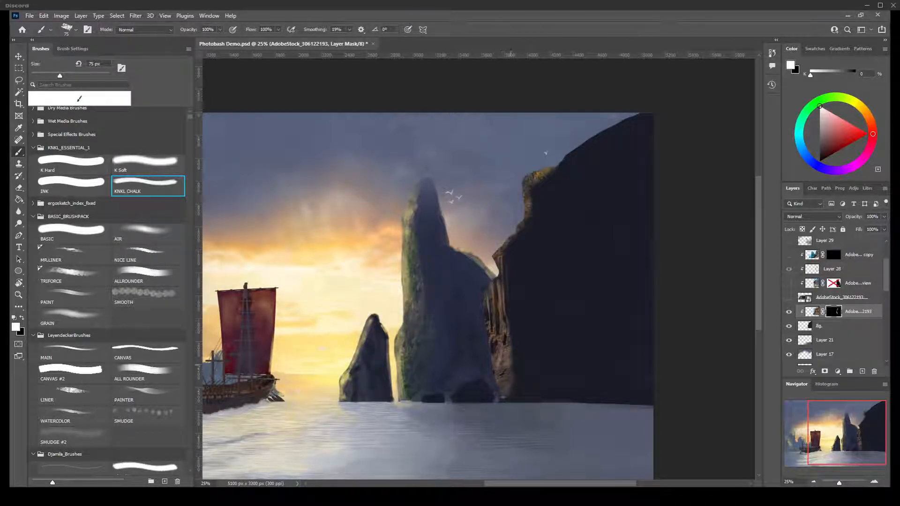
pyautogui.press(']')
pyautogui.press(']')
pyautogui.press(']')
pyautogui.press(']')
pyautogui.moveTo(514, 269); pyautogui.dragTo(520, 320)
pyautogui.press(']')
pyautogui.moveTo(529, 256)
pyautogui.mouseDown()
pyautogui.moveTo(518, 349)
pyautogui.moveTo(535, 225)
pyautogui.moveTo(543, 300)
pyautogui.mouseUp()
pyautogui.moveTo(556, 255)
pyautogui.mouseDown()
pyautogui.moveTo(556, 300)
pyautogui.moveTo(560, 270)
pyautogui.moveTo(563, 296)
pyautogui.moveTo(573, 294)
pyautogui.mouseUp()
pyautogui.moveTo(577, 218); pyautogui.dragTo(577, 236)
pyautogui.moveTo(586, 259)
pyautogui.mouseDown()
pyautogui.moveTo(586, 322)
pyautogui.moveTo(594, 308)
pyautogui.mouseUp()
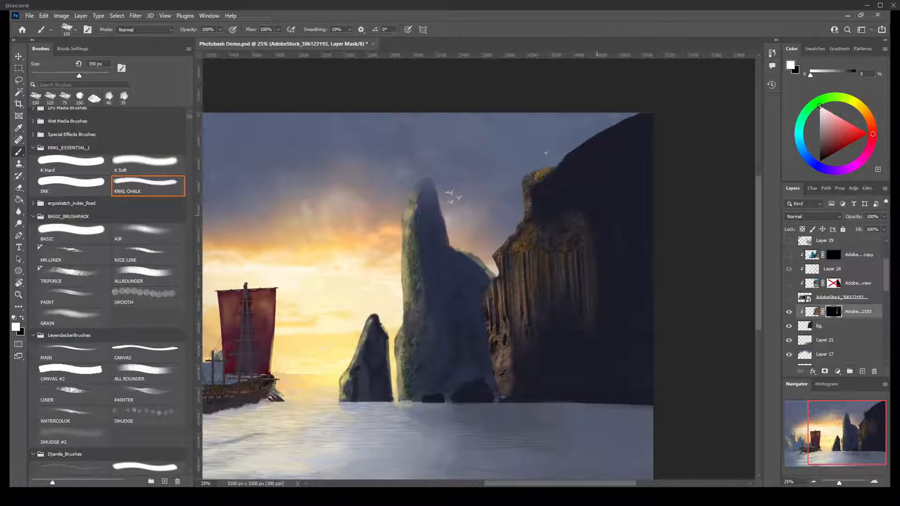
pyautogui.moveTo(600, 268); pyautogui.dragTo(600, 316)
pyautogui.moveTo(608, 240); pyautogui.dragTo(608, 270)
pyautogui.moveTo(594, 212)
pyautogui.mouseDown()
pyautogui.moveTo(600, 225)
pyautogui.moveTo(539, 217)
pyautogui.mouseUp()
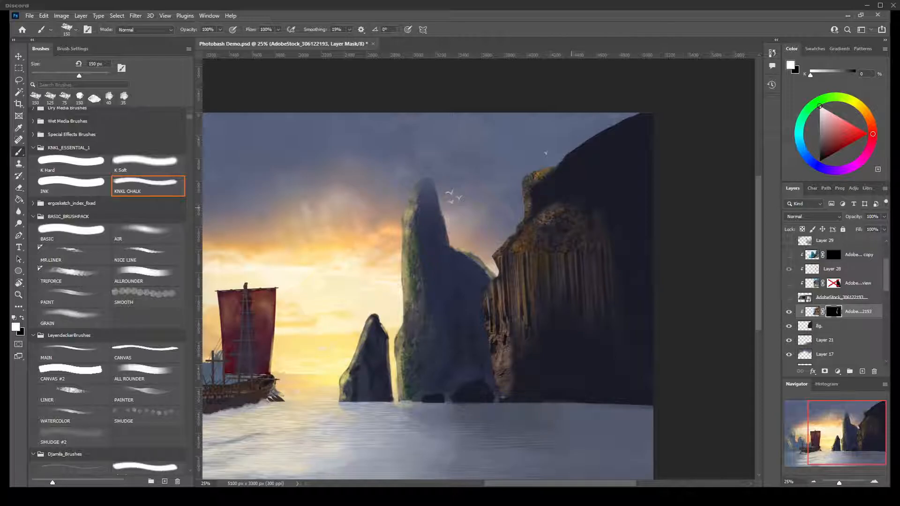
# - Reveal the photo texture on the mask over the upper cliff's sea-facing rock and its grassy edge
pyautogui.moveTo(549, 201)
pyautogui.mouseDown()
pyautogui.moveTo(535, 192)
pyautogui.moveTo(553, 197)
pyautogui.moveTo(530, 225)
pyautogui.mouseUp()
pyautogui.moveTo(563, 182)
pyautogui.mouseDown()
pyautogui.moveTo(568, 200)
pyautogui.moveTo(571, 165)
pyautogui.moveTo(562, 164)
pyautogui.mouseUp()
pyautogui.moveTo(521, 233); pyautogui.dragTo(533, 229)
pyautogui.moveTo(567, 162)
pyautogui.mouseDown()
pyautogui.moveTo(577, 158)
pyautogui.moveTo(584, 170)
pyautogui.mouseUp()
pyautogui.moveTo(580, 152)
pyautogui.mouseDown()
pyautogui.moveTo(573, 153)
pyautogui.moveTo(586, 170)
pyautogui.moveTo(569, 200)
pyautogui.moveTo(592, 223)
pyautogui.mouseUp()
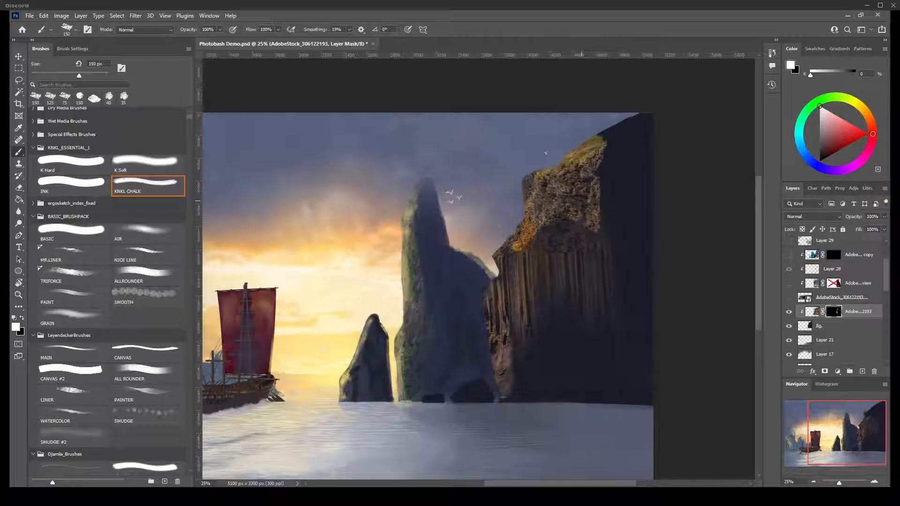
pyautogui.moveTo(601, 171); pyautogui.dragTo(603, 231)
# - Enlarge the chalk brush to 300 px and paint white over the whole cliff to reveal the remaining photo texture
pyautogui.press(']')
pyautogui.press(']')
pyautogui.press(']')
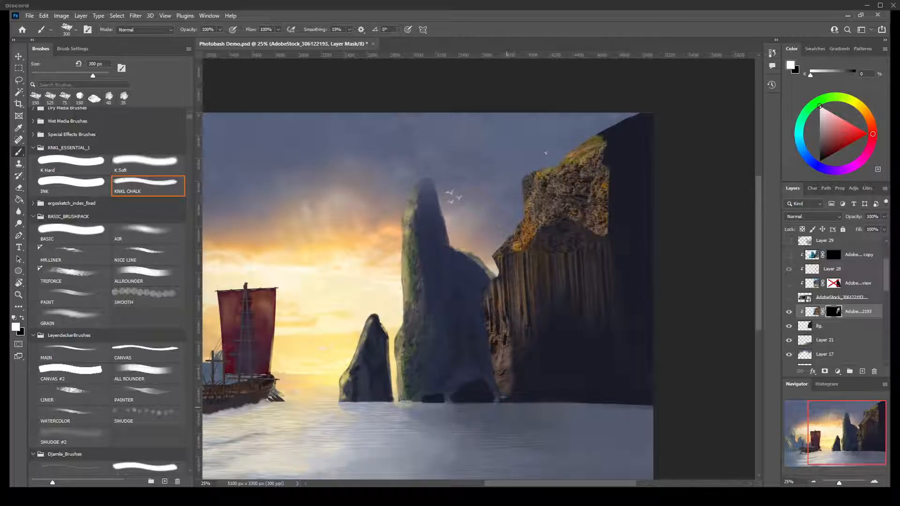
pyautogui.moveTo(507, 407)
pyautogui.mouseDown()
pyautogui.moveTo(469, 396)
pyautogui.moveTo(433, 402)
pyautogui.moveTo(498, 310)
pyautogui.moveTo(543, 415)
pyautogui.moveTo(582, 253)
pyautogui.moveTo(600, 399)
pyautogui.moveTo(623, 235)
pyautogui.moveTo(613, 415)
pyautogui.moveTo(640, 324)
pyautogui.moveTo(619, 216)
pyautogui.moveTo(642, 119)
pyautogui.moveTo(579, 152)
pyautogui.mouseUp()
# - Switch to black at 125 px and partly hide the photo texture along the cliff's grassy top outline
pyautogui.press('x')
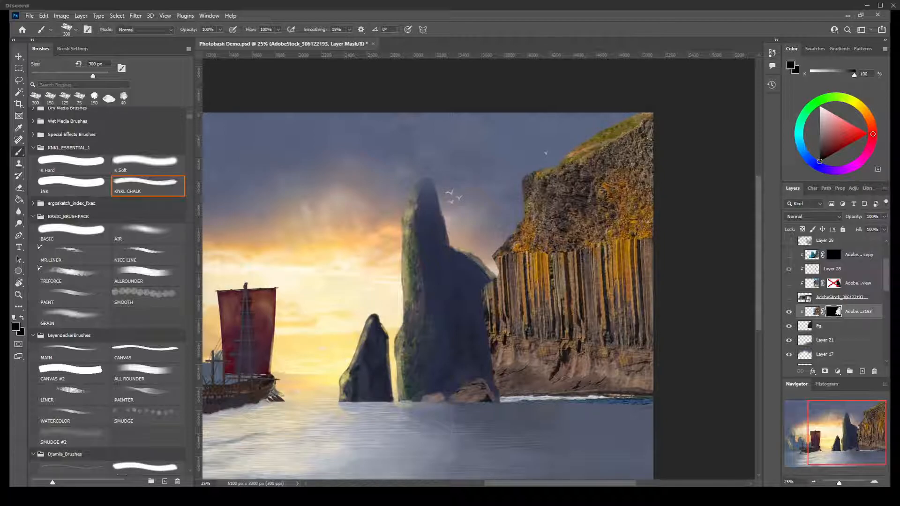
pyautogui.press('[')
pyautogui.press('[')
pyautogui.moveTo(639, 115); pyautogui.dragTo(633, 119)
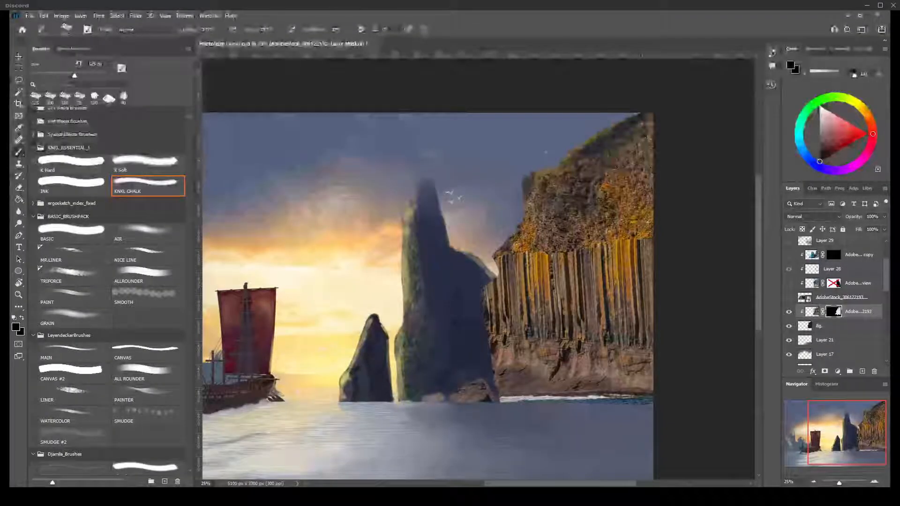
# - Enlarge the chalk brush to 250 px and mask back the upper rock face into shadow with black
pyautogui.press(']')
pyautogui.press(']')
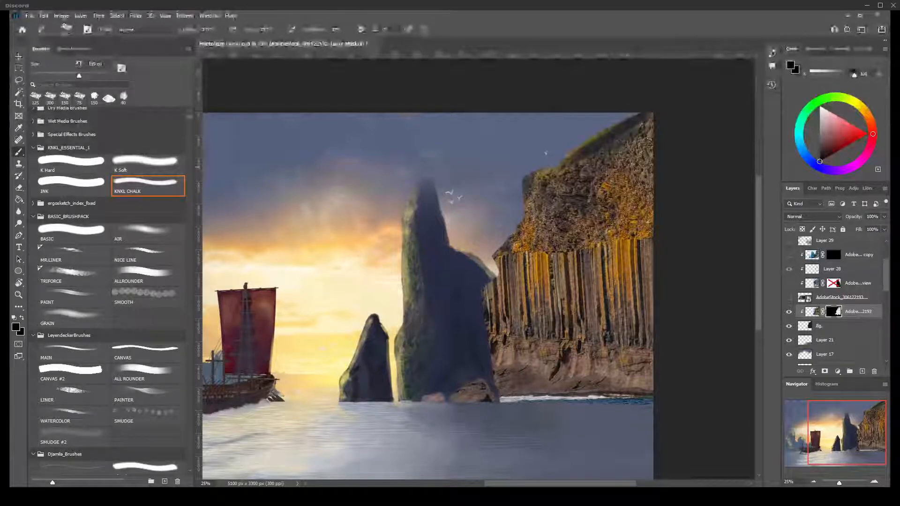
pyautogui.press(']')
pyautogui.moveTo(634, 149)
pyautogui.mouseDown()
pyautogui.moveTo(643, 146)
pyautogui.moveTo(623, 152)
pyautogui.moveTo(640, 188)
pyautogui.moveTo(636, 224)
pyautogui.moveTo(620, 224)
pyautogui.moveTo(610, 165)
pyautogui.moveTo(592, 174)
pyautogui.moveTo(602, 220)
pyautogui.moveTo(630, 237)
pyautogui.moveTo(588, 232)
pyautogui.moveTo(557, 179)
pyautogui.moveTo(554, 224)
pyautogui.moveTo(567, 237)
pyautogui.moveTo(540, 235)
pyautogui.moveTo(509, 251)
pyautogui.moveTo(537, 216)
pyautogui.moveTo(536, 185)
pyautogui.mouseUp()
pyautogui.moveTo(629, 177)
pyautogui.mouseDown()
pyautogui.moveTo(619, 190)
pyautogui.moveTo(628, 206)
pyautogui.moveTo(649, 200)
pyautogui.mouseUp()
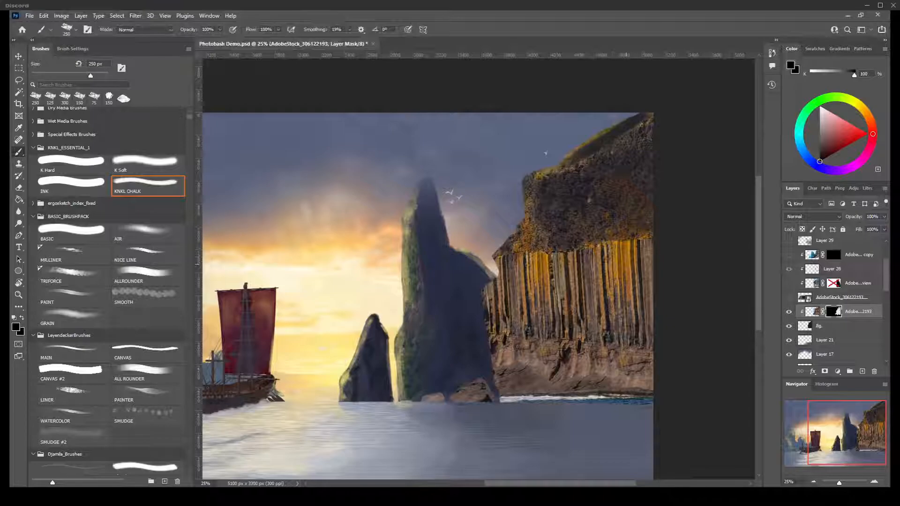
# - Tone down the bright basalt columns by painting black on the mask from the image border towards the sea-facing side
pyautogui.moveTo(646, 235); pyautogui.dragTo(643, 314)
pyautogui.moveTo(628, 223)
pyautogui.mouseDown()
pyautogui.moveTo(631, 307)
pyautogui.moveTo(607, 276)
pyautogui.moveTo(641, 234)
pyautogui.moveTo(648, 241)
pyautogui.mouseUp()
pyautogui.moveTo(615, 326)
pyautogui.mouseDown()
pyautogui.moveTo(608, 244)
pyautogui.moveTo(585, 248)
pyautogui.mouseUp()
pyautogui.moveTo(585, 361)
pyautogui.mouseDown()
pyautogui.moveTo(567, 256)
pyautogui.moveTo(555, 261)
pyautogui.moveTo(549, 303)
pyautogui.mouseUp()
pyautogui.moveTo(545, 368); pyautogui.dragTo(531, 294)
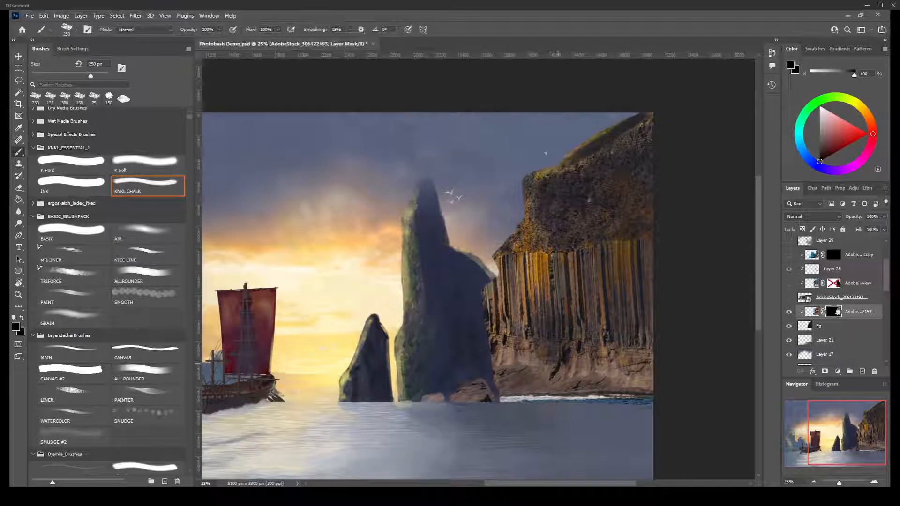
# - Darken the rocks along the cliff's base and the lower columns near the image border with black on the mask
pyautogui.moveTo(561, 380)
pyautogui.mouseDown()
pyautogui.moveTo(507, 357)
pyautogui.moveTo(513, 351)
pyautogui.mouseUp()
pyautogui.moveTo(511, 386)
pyautogui.mouseDown()
pyautogui.moveTo(501, 350)
pyautogui.moveTo(527, 389)
pyautogui.moveTo(551, 385)
pyautogui.moveTo(560, 359)
pyautogui.moveTo(592, 378)
pyautogui.moveTo(618, 361)
pyautogui.moveTo(652, 387)
pyautogui.mouseUp()
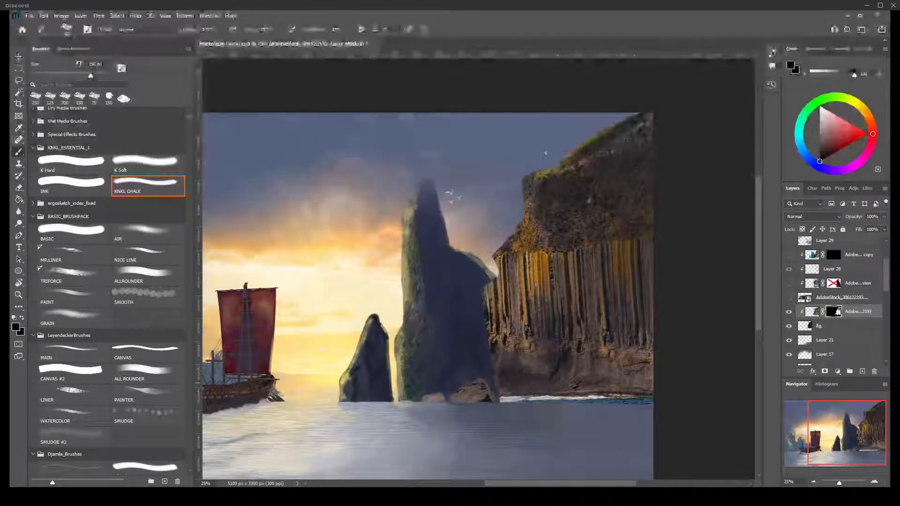
pyautogui.moveTo(603, 352)
pyautogui.mouseDown()
pyautogui.moveTo(614, 365)
pyautogui.moveTo(635, 349)
pyautogui.moveTo(649, 378)
pyautogui.moveTo(643, 380)
pyautogui.mouseUp()
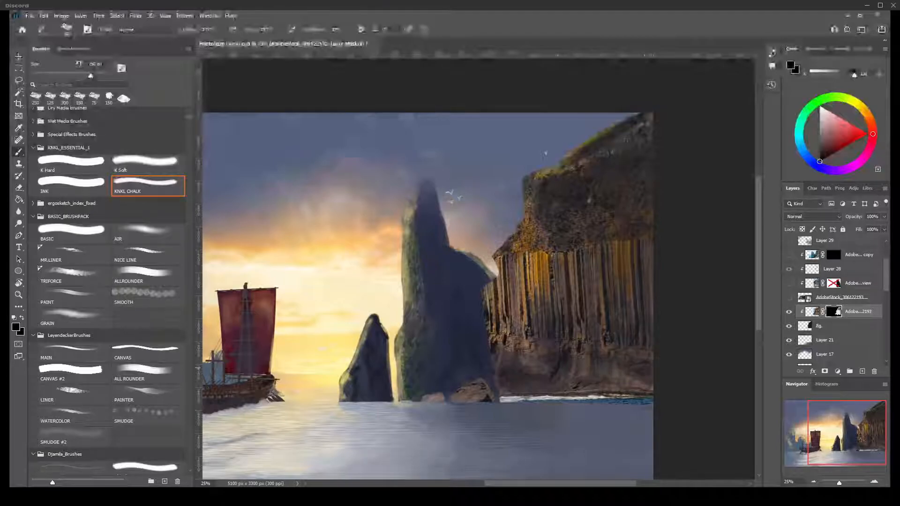
pyautogui.moveTo(647, 305)
pyautogui.mouseDown()
pyautogui.moveTo(641, 383)
pyautogui.moveTo(650, 292)
pyautogui.mouseUp()
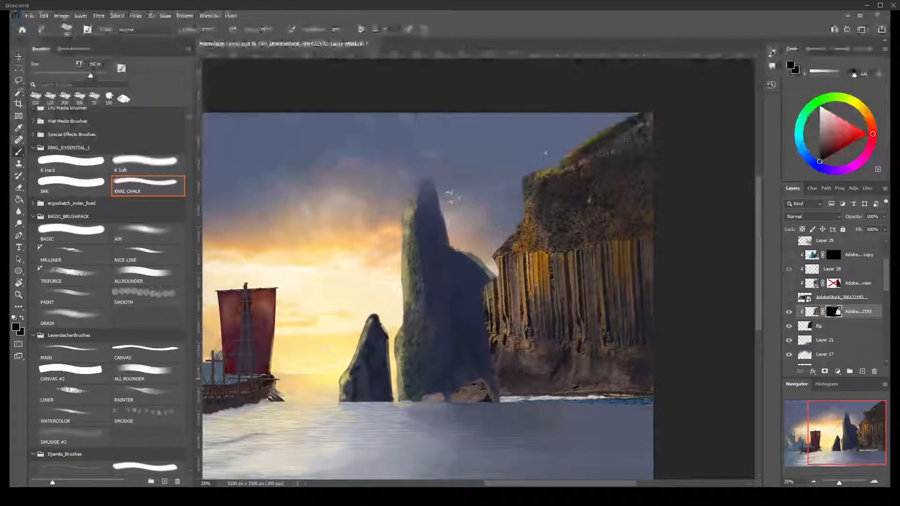
pyautogui.moveTo(643, 379)
pyautogui.mouseDown()
pyautogui.moveTo(612, 378)
pyautogui.moveTo(634, 353)
pyautogui.moveTo(638, 361)
pyautogui.moveTo(578, 369)
pyautogui.moveTo(613, 310)
pyautogui.mouseUp()
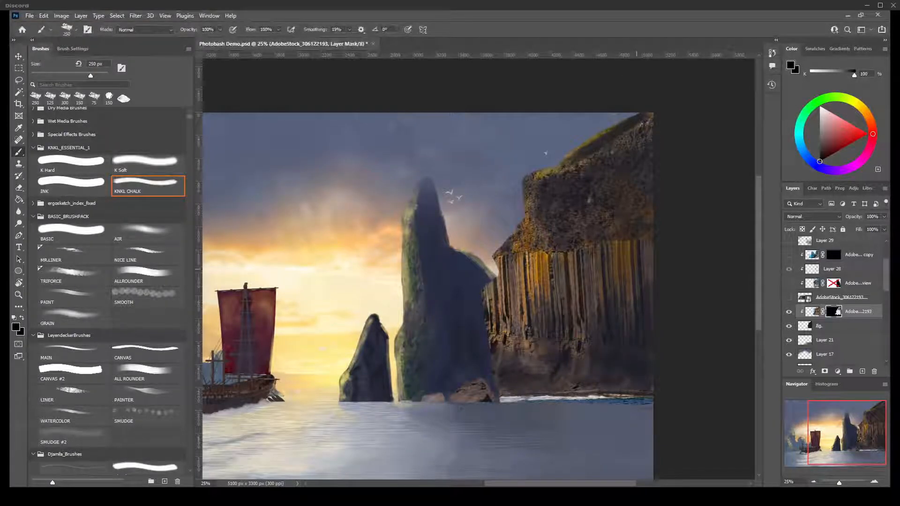
# - Mask back the remaining bright orange areas across the tops and middle of the basalt columns
pyautogui.moveTo(628, 241)
pyautogui.mouseDown()
pyautogui.moveTo(609, 256)
pyautogui.moveTo(615, 241)
pyautogui.mouseUp()
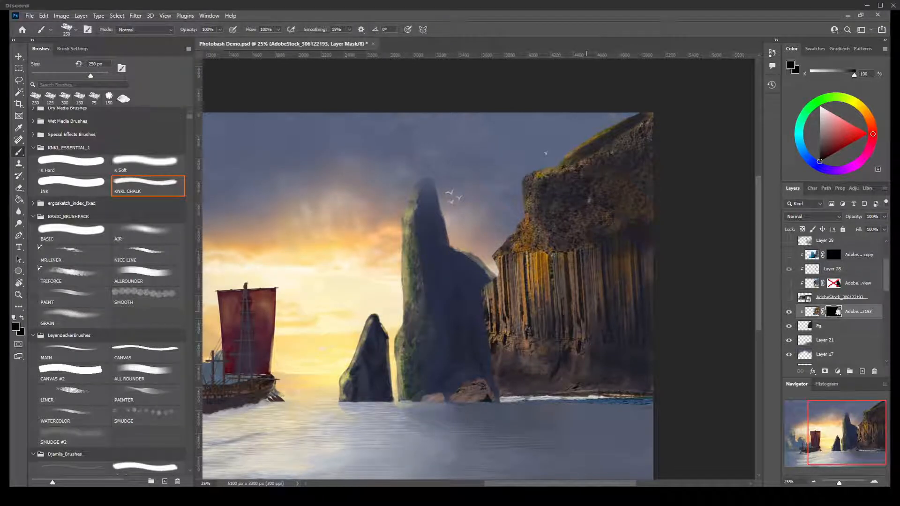
pyautogui.moveTo(581, 265)
pyautogui.mouseDown()
pyautogui.moveTo(576, 298)
pyautogui.moveTo(557, 312)
pyautogui.mouseUp()
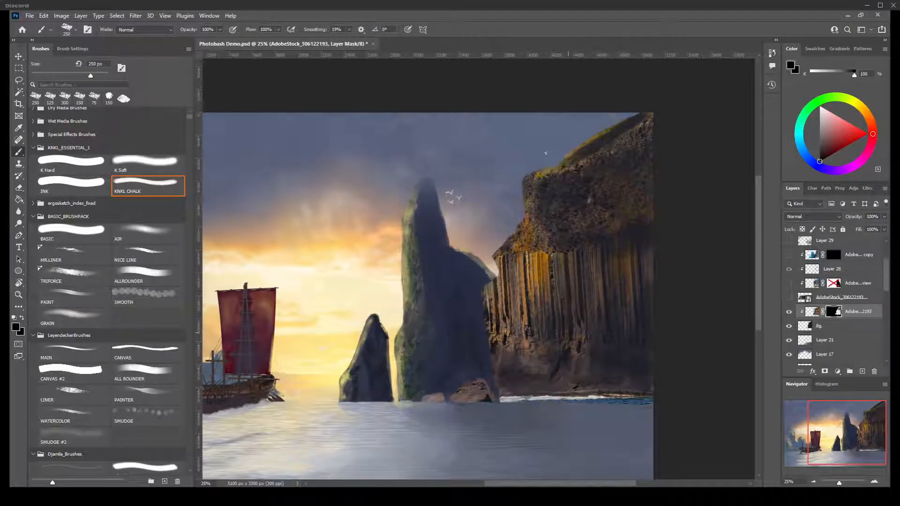
pyautogui.moveTo(547, 239)
pyautogui.mouseDown()
pyautogui.moveTo(546, 263)
pyautogui.moveTo(555, 258)
pyautogui.moveTo(535, 272)
pyautogui.moveTo(529, 300)
pyautogui.mouseUp()
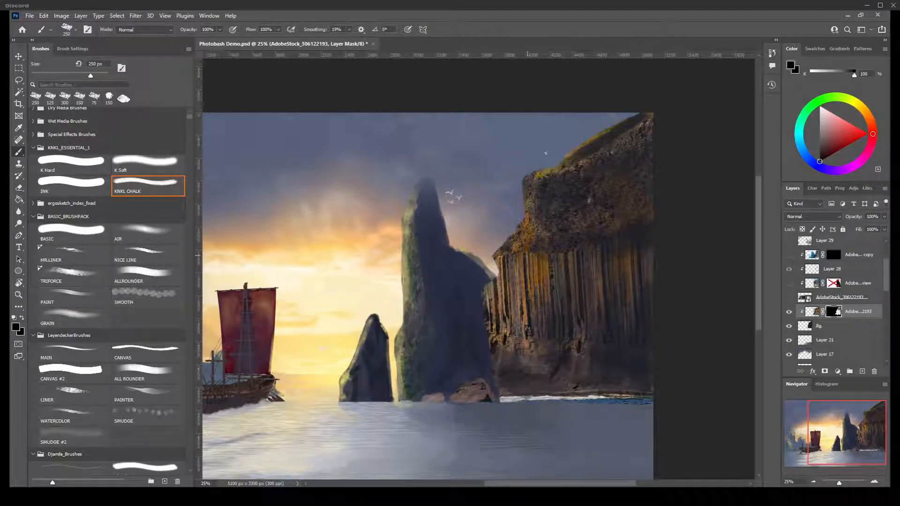
pyautogui.moveTo(529, 256)
pyautogui.mouseDown()
pyautogui.moveTo(521, 245)
pyautogui.moveTo(530, 238)
pyautogui.moveTo(521, 290)
pyautogui.mouseUp()
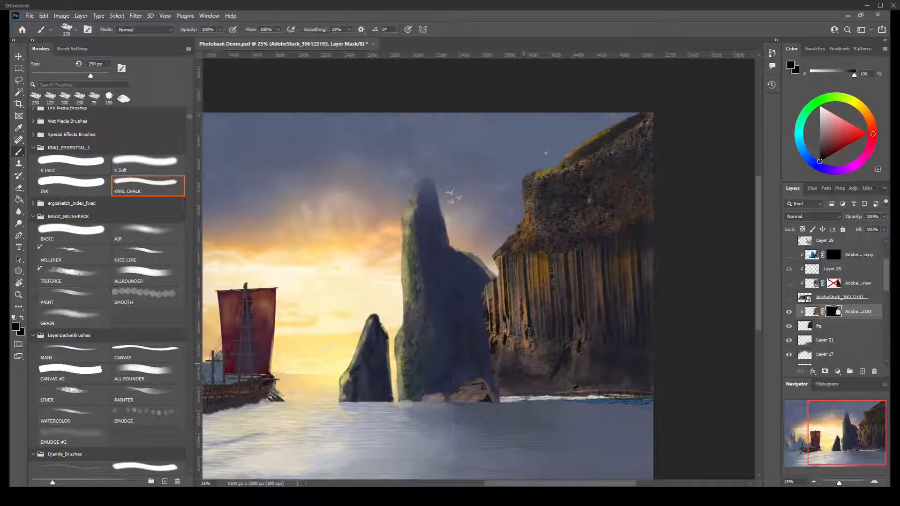
# - Paint black on the mask over the cliff's base, the rocks at the tall sea stack's foot, and the cliff's sea-facing side
pyautogui.moveTo(530, 363)
pyautogui.mouseDown()
pyautogui.moveTo(526, 340)
pyautogui.moveTo(527, 347)
pyautogui.moveTo(536, 325)
pyautogui.moveTo(501, 352)
pyautogui.moveTo(498, 331)
pyautogui.moveTo(506, 390)
pyautogui.moveTo(622, 388)
pyautogui.mouseUp()
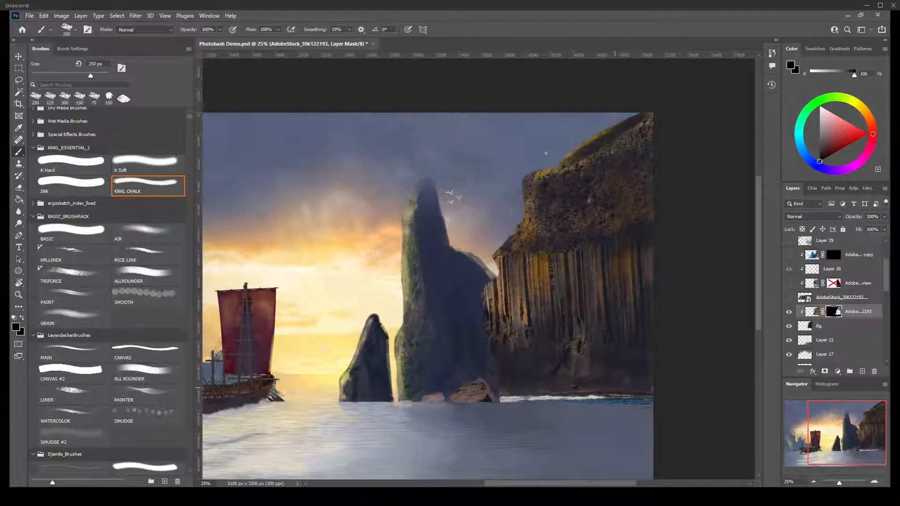
pyautogui.moveTo(476, 395); pyautogui.dragTo(483, 389)
pyautogui.moveTo(427, 398)
pyautogui.mouseDown()
pyautogui.moveTo(440, 398)
pyautogui.moveTo(433, 399)
pyautogui.mouseUp()
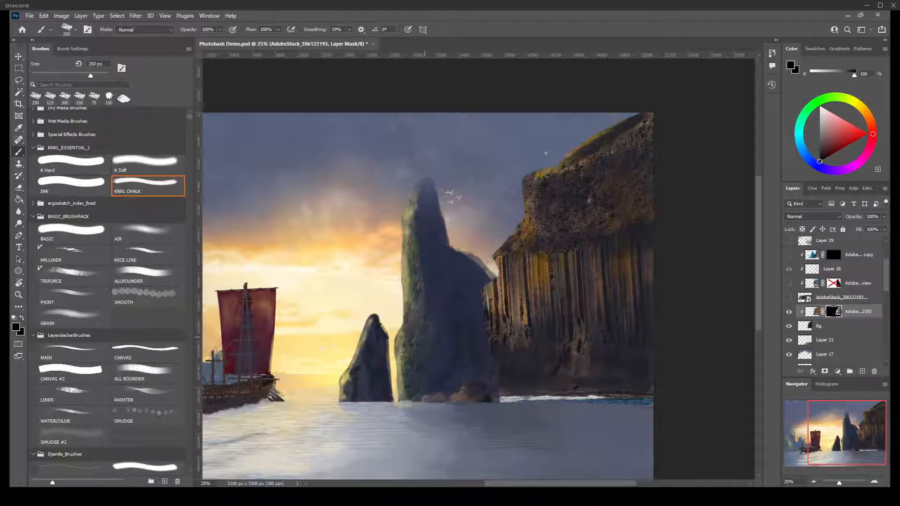
pyautogui.moveTo(523, 330)
pyautogui.mouseDown()
pyautogui.moveTo(522, 315)
pyautogui.moveTo(505, 324)
pyautogui.moveTo(549, 277)
pyautogui.moveTo(530, 211)
pyautogui.moveTo(547, 176)
pyautogui.moveTo(555, 176)
pyautogui.mouseUp()
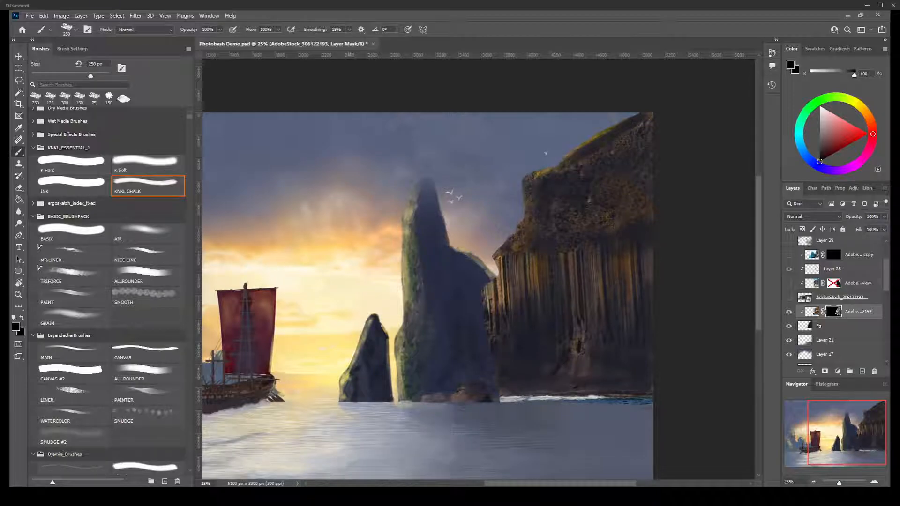
# - Search the brushes for "cloud" and choose the CLOUDS - cloud softest brush
pyautogui.moveTo(296, 350); pyautogui.dragTo(348, 343)
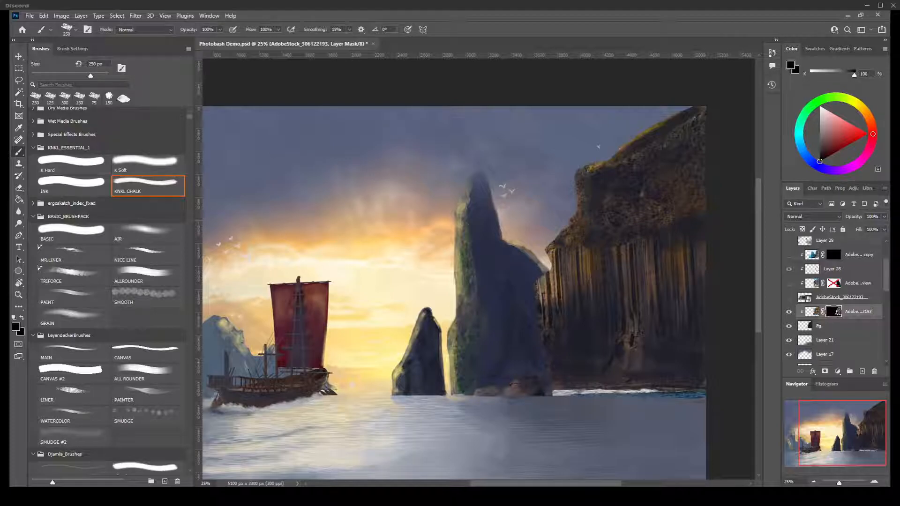
pyautogui.click(82, 84)
pyautogui.write('c')
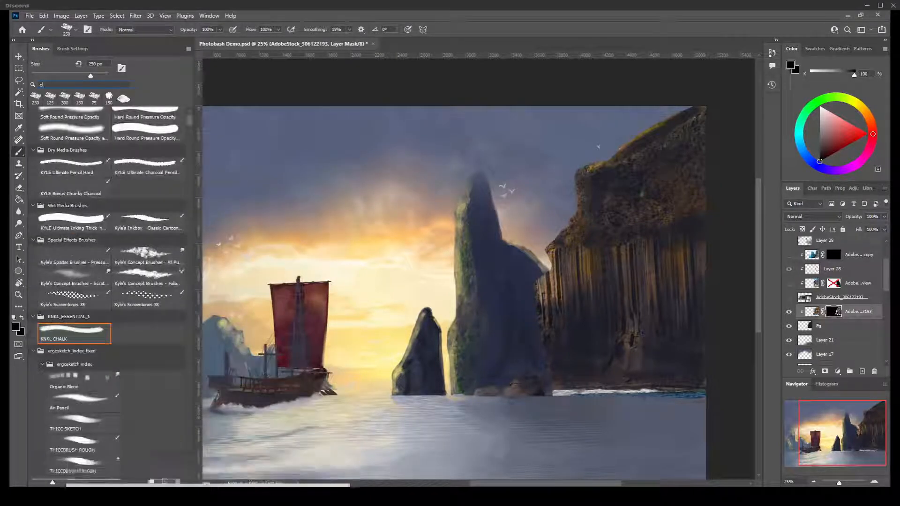
pyautogui.write('loud')
pyautogui.click(69, 113)
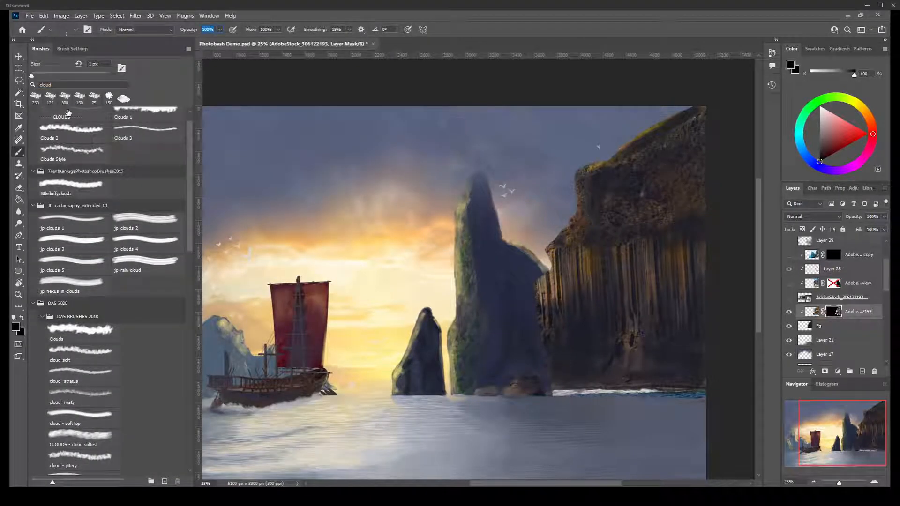
pyautogui.click(35, 98)
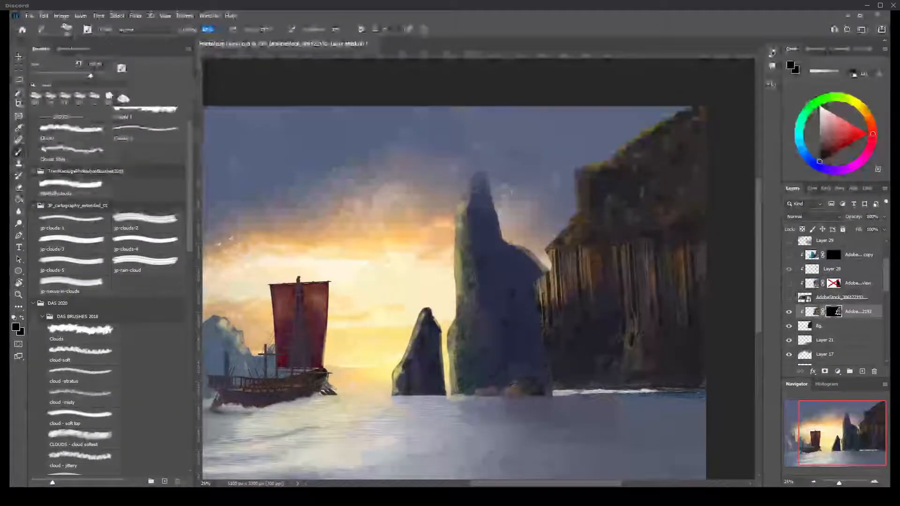
pyautogui.scroll(-1, 109, 291)
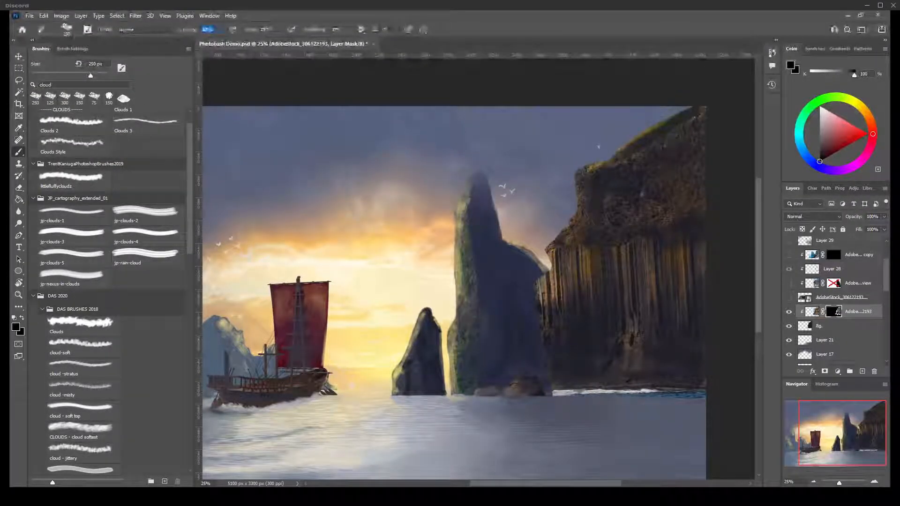
pyautogui.scroll(-3, 109, 291)
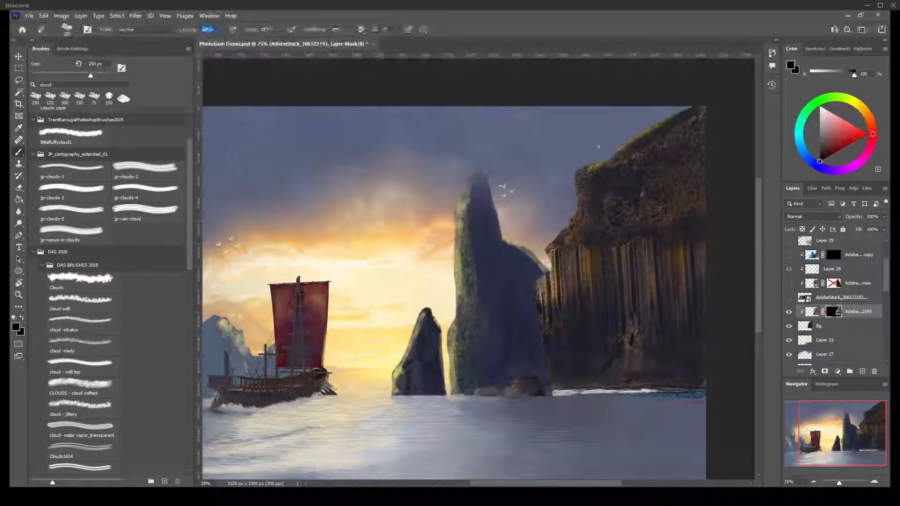
pyautogui.click(84, 388)
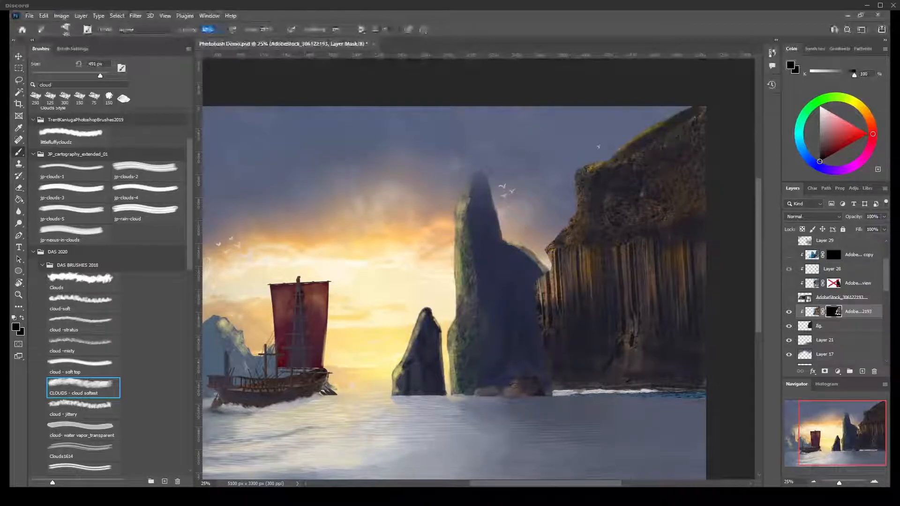
pyautogui.moveTo(321, 299); pyautogui.dragTo(447, 304)
pyautogui.press('i')
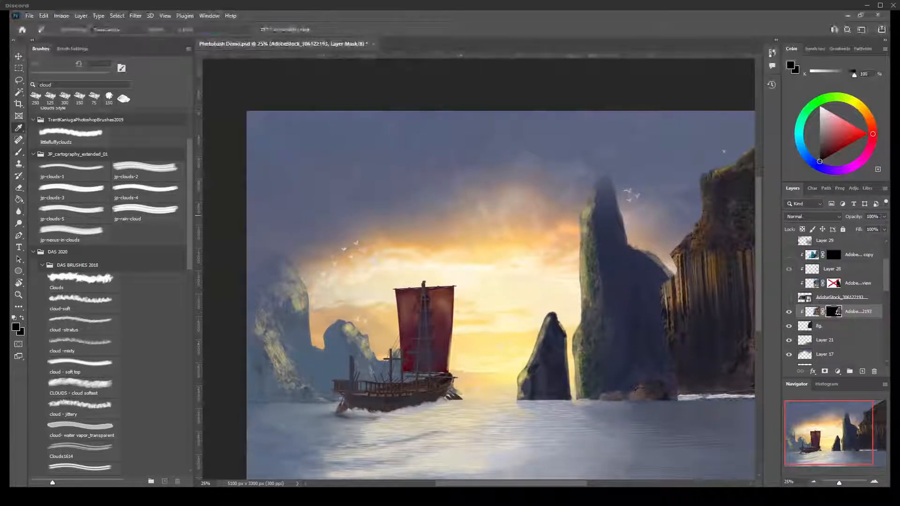
pyautogui.moveTo(425, 223); pyautogui.dragTo(436, 217)
pyautogui.click(437, 218)
pyautogui.click(437, 218)
pyautogui.press('b')
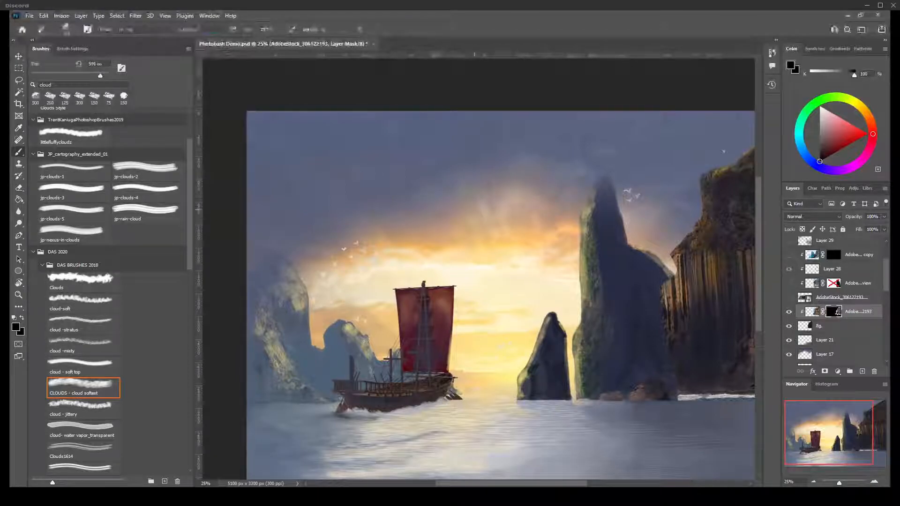
# - Add a new layer above the hidden Adobe copy photo layer and sample the sky's muted blue-grey for painting
pyautogui.scroll(2, 839, 300)
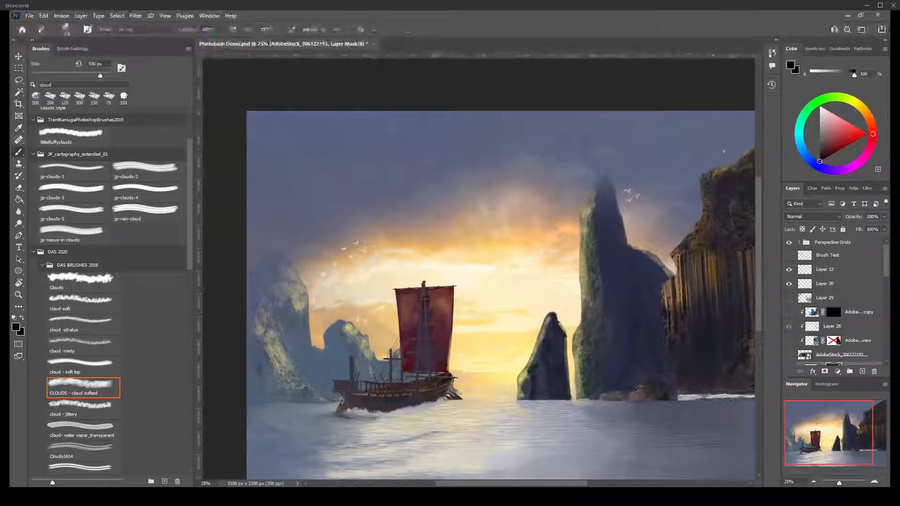
pyautogui.click(812, 312)
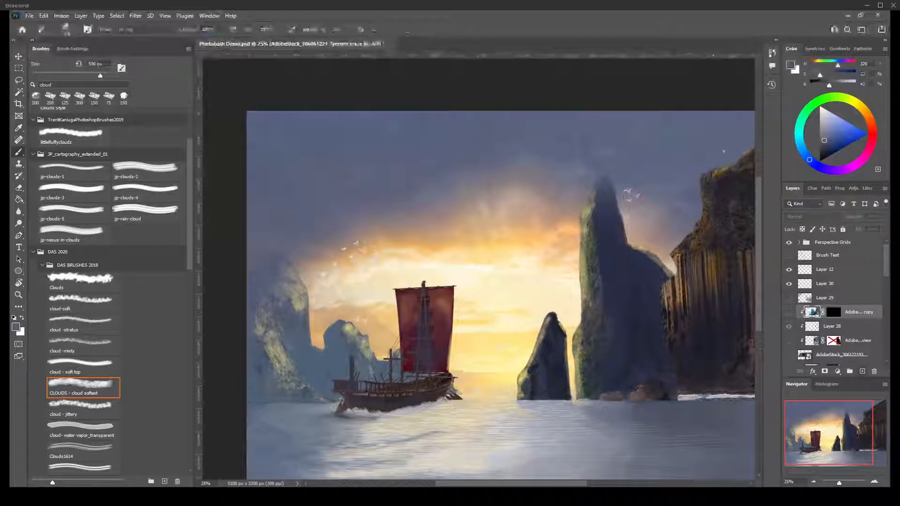
pyautogui.hotkey('ctrl', 'shift', 'alt', 'n')
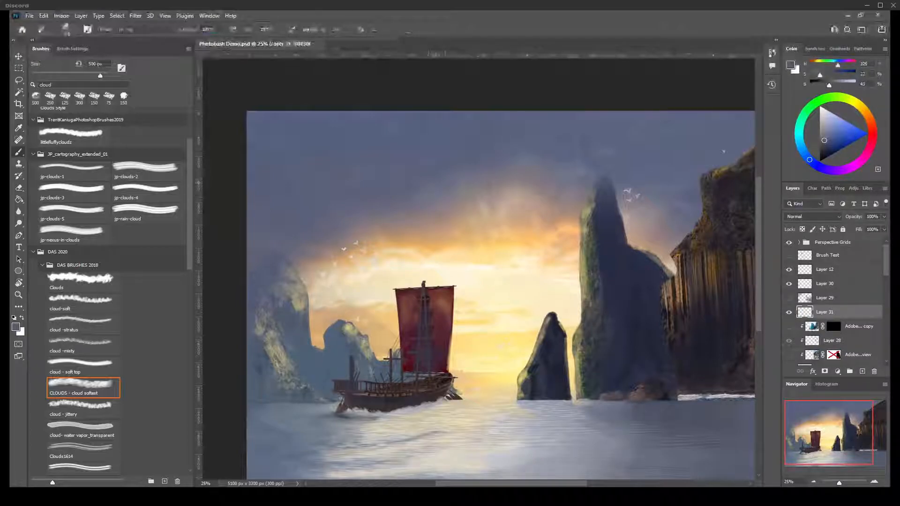
pyautogui.keyDown('alt'); pyautogui.click(318, 217); pyautogui.keyUp('alt')
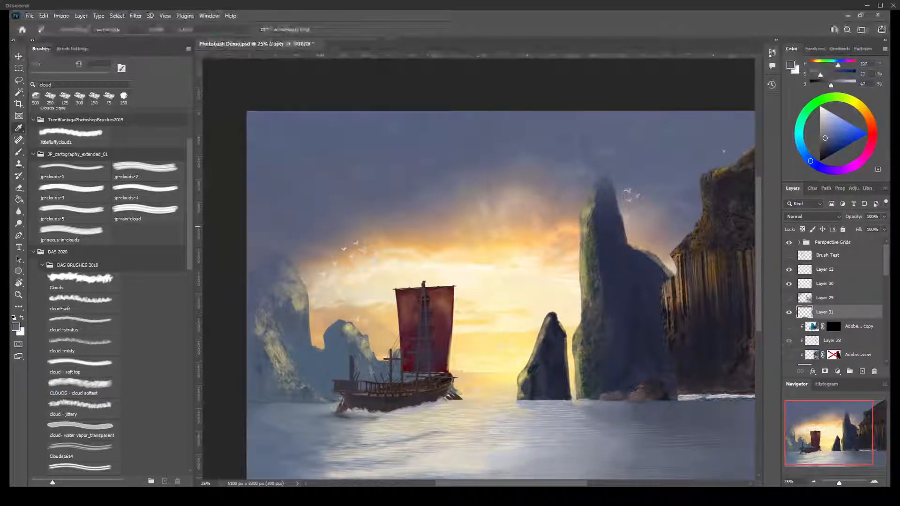
# - Paint soft blue-grey clouds over the upper edge of the sunset glow and behind the tall stack's shoulder, using a 500 px cloud brush
pyautogui.moveTo(474, 227)
pyautogui.mouseDown()
pyautogui.moveTo(515, 205)
pyautogui.moveTo(537, 218)
pyautogui.moveTo(522, 194)
pyautogui.moveTo(532, 223)
pyautogui.moveTo(417, 233)
pyautogui.mouseUp()
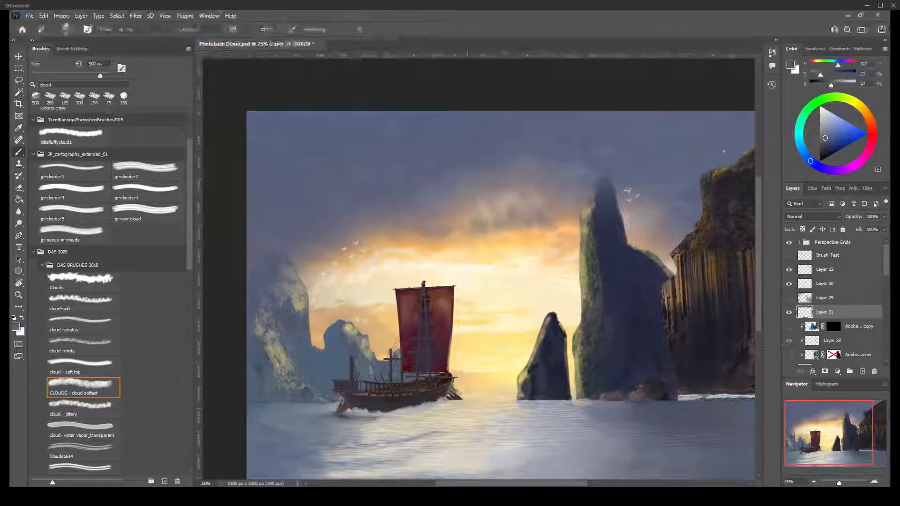
pyautogui.moveTo(566, 217); pyautogui.dragTo(563, 228)
pyautogui.moveTo(639, 229)
pyautogui.mouseDown()
pyautogui.moveTo(640, 243)
pyautogui.moveTo(678, 261)
pyautogui.moveTo(675, 270)
pyautogui.moveTo(656, 249)
pyautogui.mouseUp()
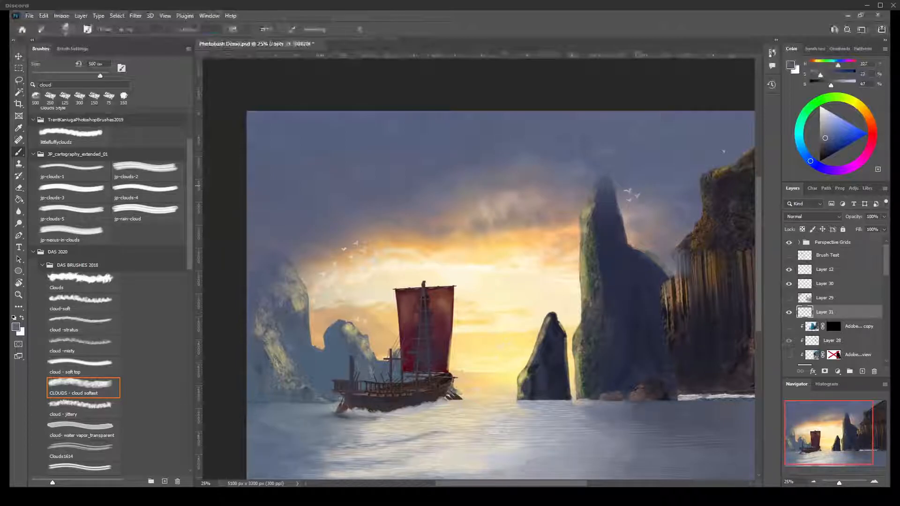
pyautogui.moveTo(683, 272); pyautogui.dragTo(685, 250)
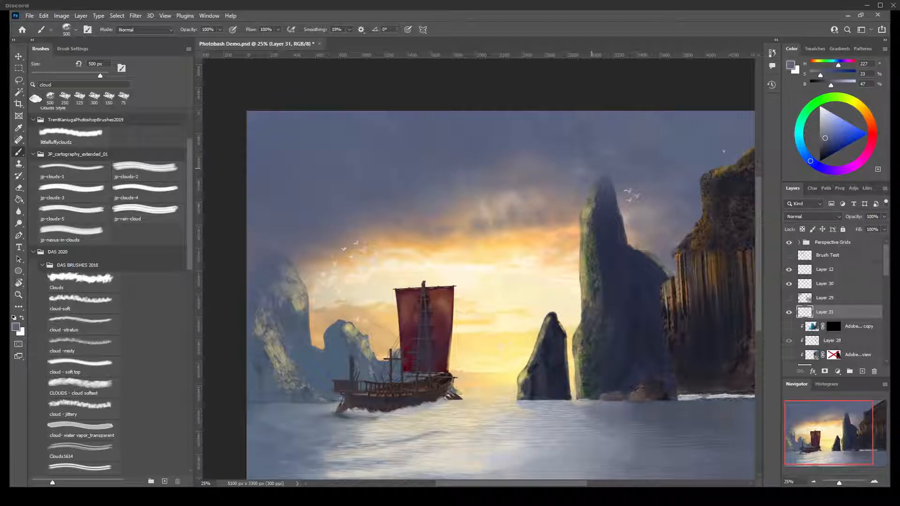
# - Add a new layer directly above the AdobeStock_308372143 sky photo, beneath the rocks and ship
pyautogui.moveTo(592, 168); pyautogui.dragTo(476, 161)
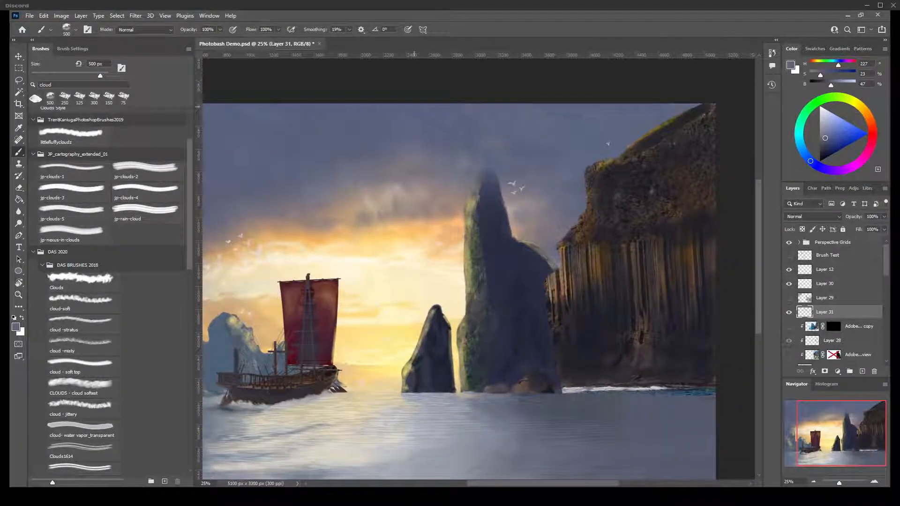
pyautogui.scroll(-10, 832, 281)
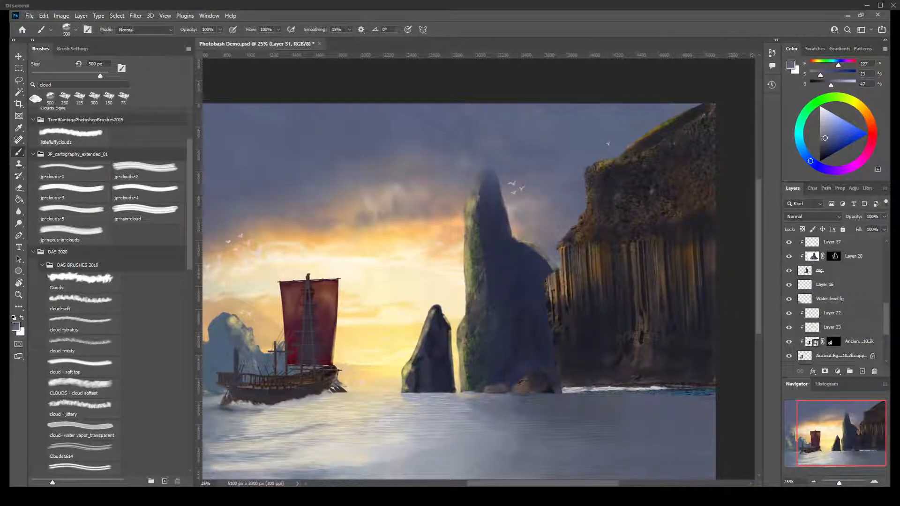
pyautogui.click(839, 346)
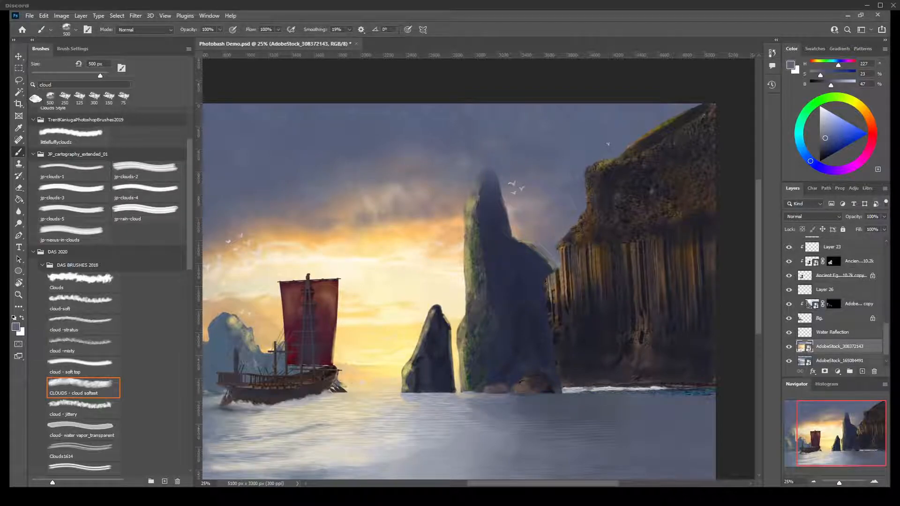
pyautogui.hotkey('ctrl', 'shift', 'alt', 'n')
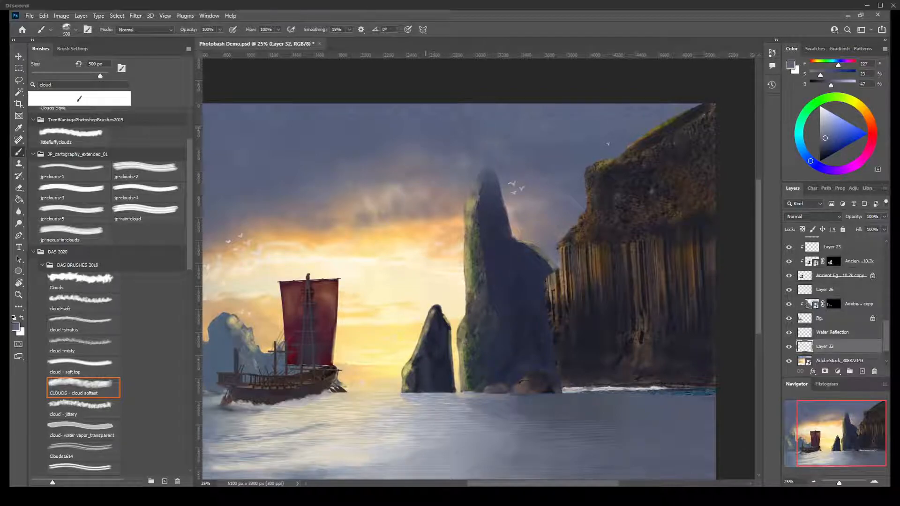
# - Sample the sky's warm tan and paint small soft clouds between the distant rocks and the ship, raising the brush to 200 px
pyautogui.moveTo(250, 252); pyautogui.dragTo(397, 297)
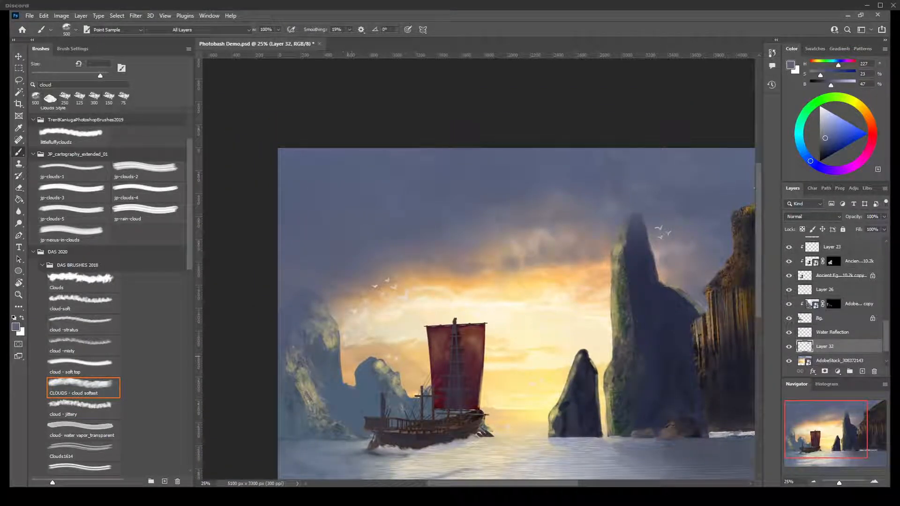
pyautogui.keyDown('alt'); pyautogui.click(352, 352); pyautogui.keyUp('alt')
pyautogui.press('[')
pyautogui.press('[')
pyautogui.press('[')
pyautogui.press('[')
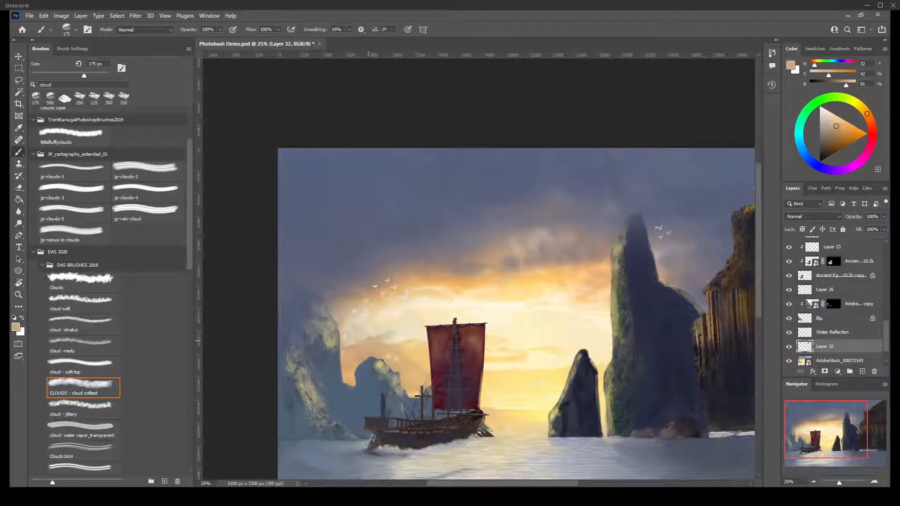
pyautogui.press(']')
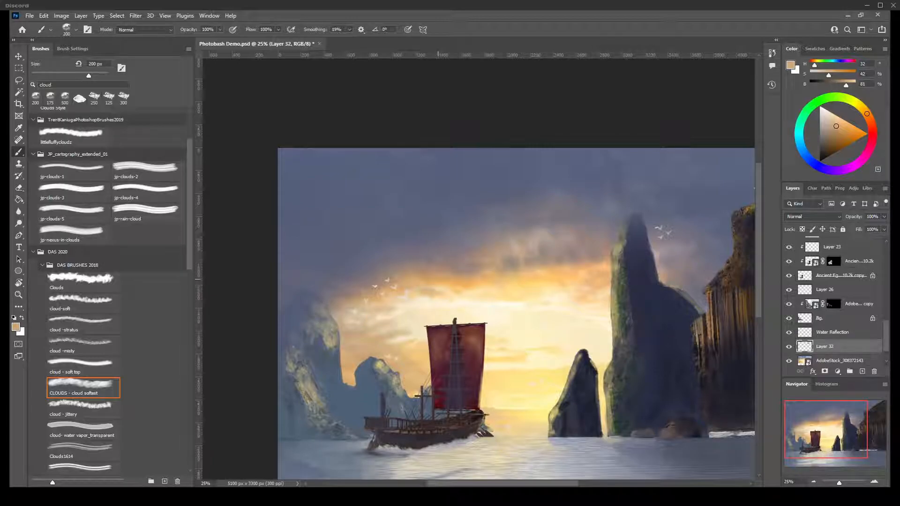
# - Sample a brighter orange from the glow and paint warm highlights into the clouds beside the tall sea stack with a 400 px brush
pyautogui.press('i')
pyautogui.click(452, 277)
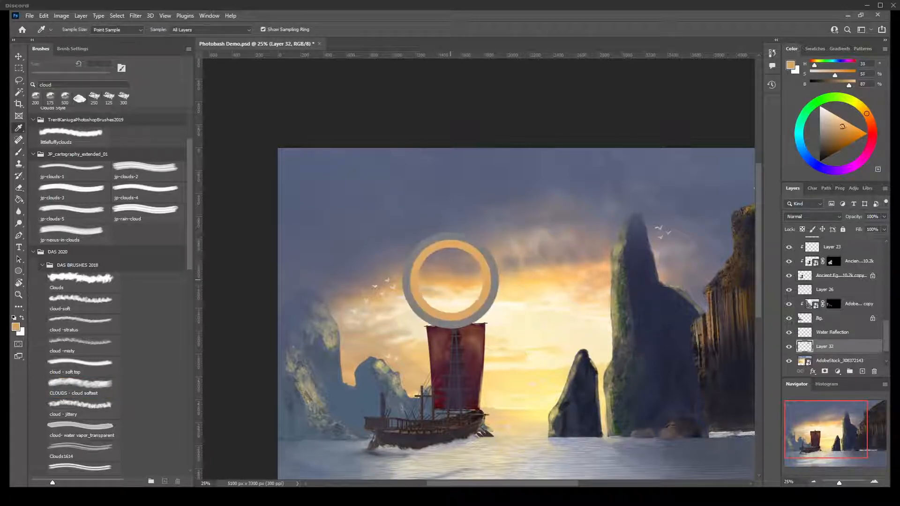
pyautogui.press('b')
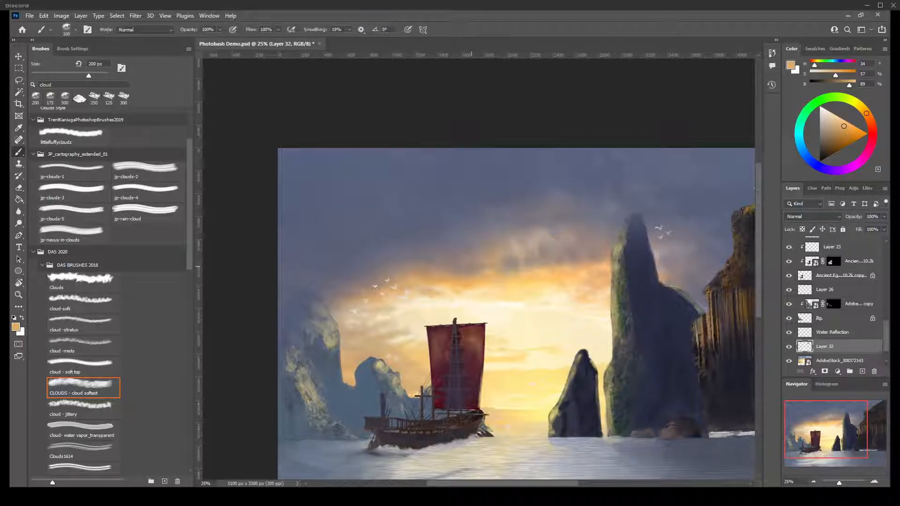
pyautogui.press(']')
pyautogui.press(']')
pyautogui.press(']')
pyautogui.click(515, 243)
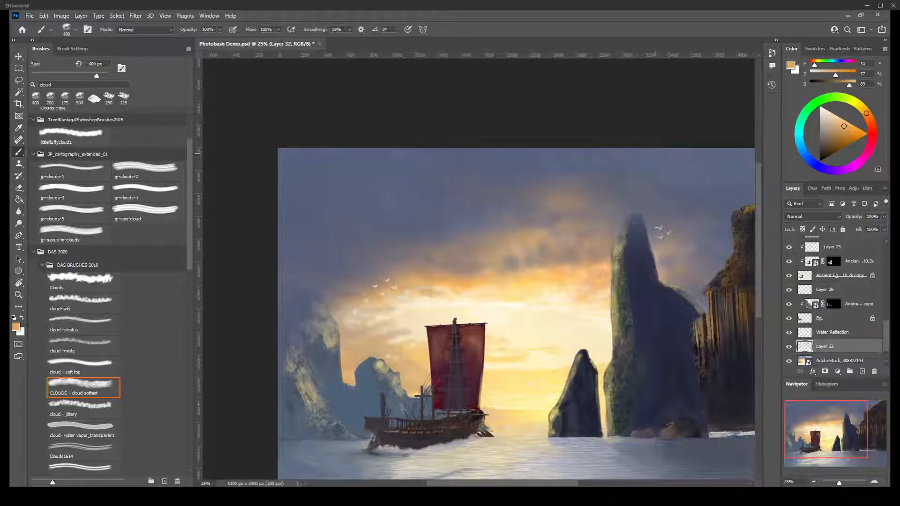
# - Examine which layers make up the distant rocks by toggling the visibility of the Adobe copy layer and Layer 26
pyautogui.moveTo(354, 421); pyautogui.dragTo(373, 326)
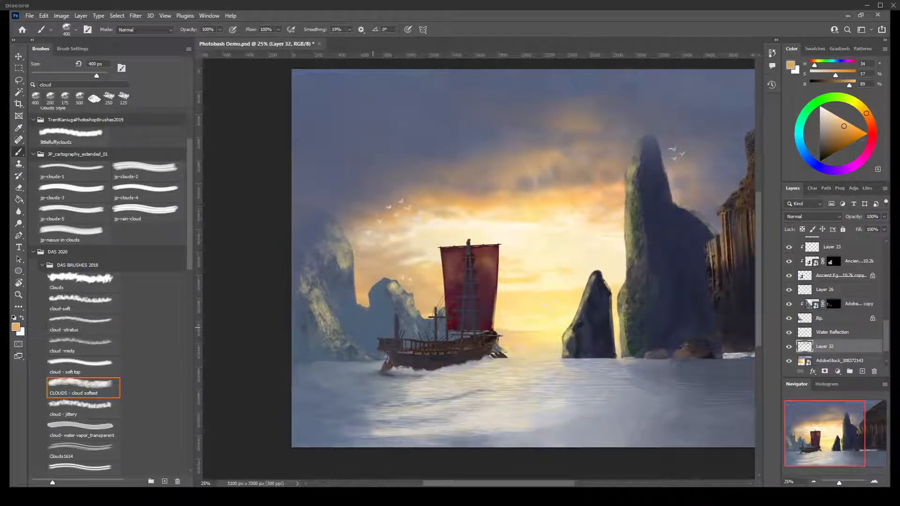
pyautogui.press('i')
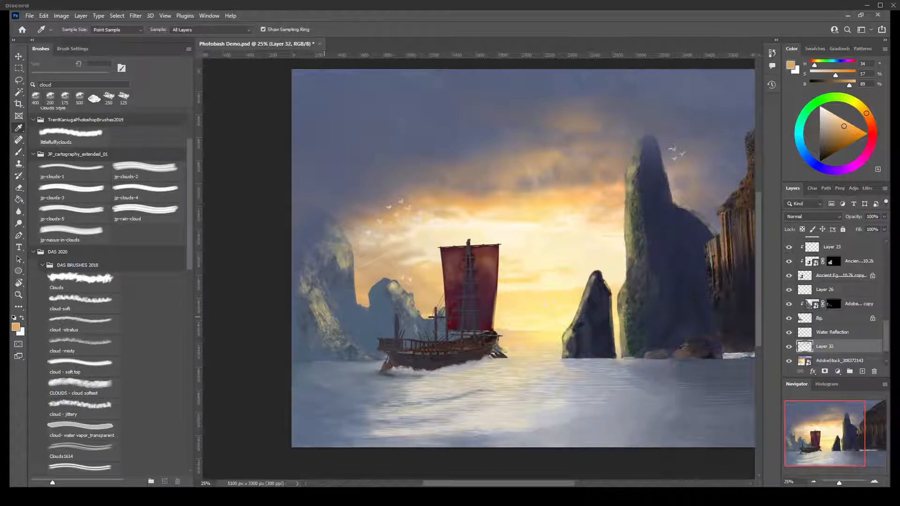
pyautogui.scroll(-2, 835, 304)
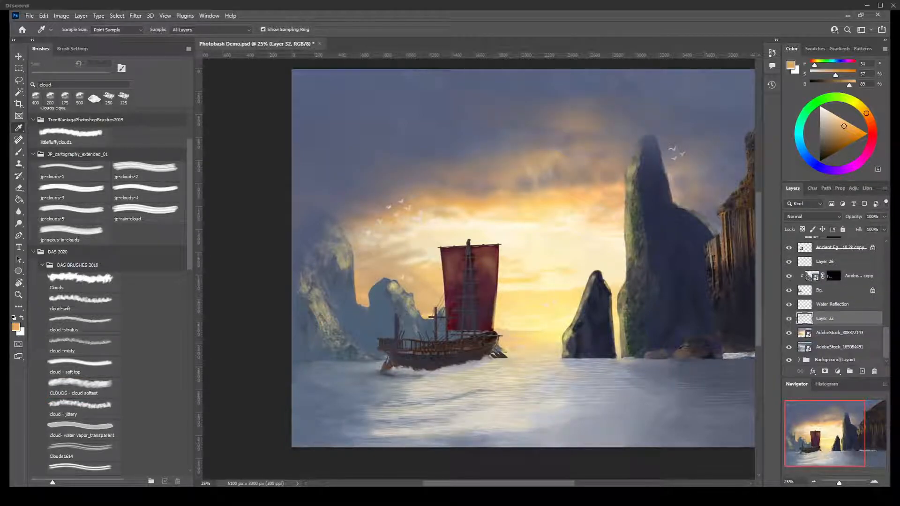
pyautogui.scroll(1, 835, 305)
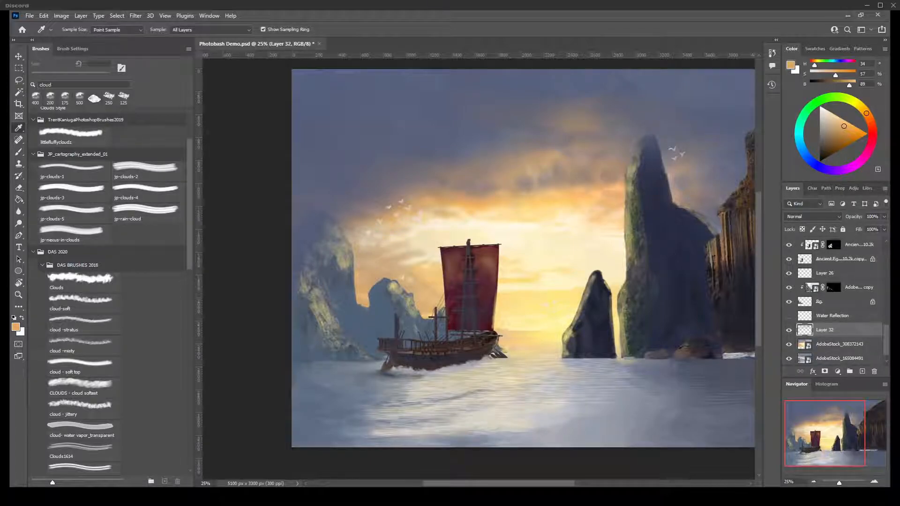
pyautogui.scroll(2, 835, 300)
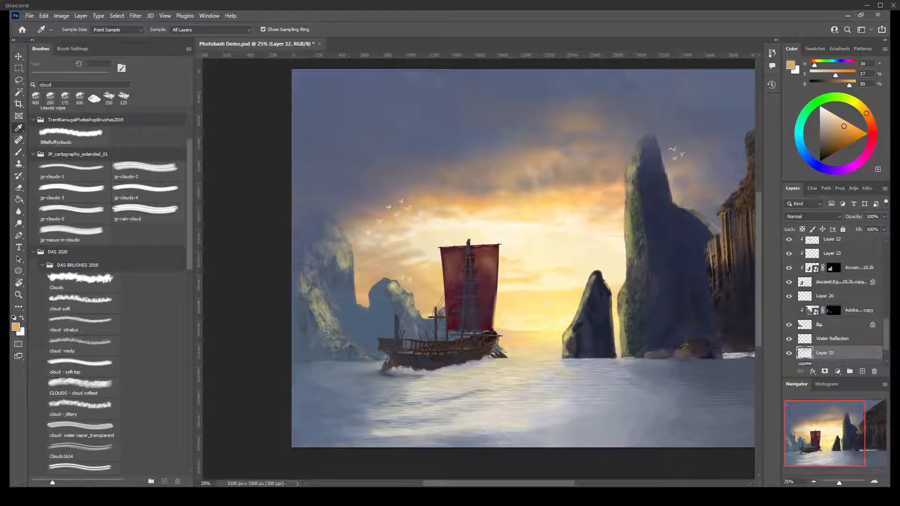
pyautogui.click(789, 310)
pyautogui.click(789, 310)
pyautogui.click(789, 295)
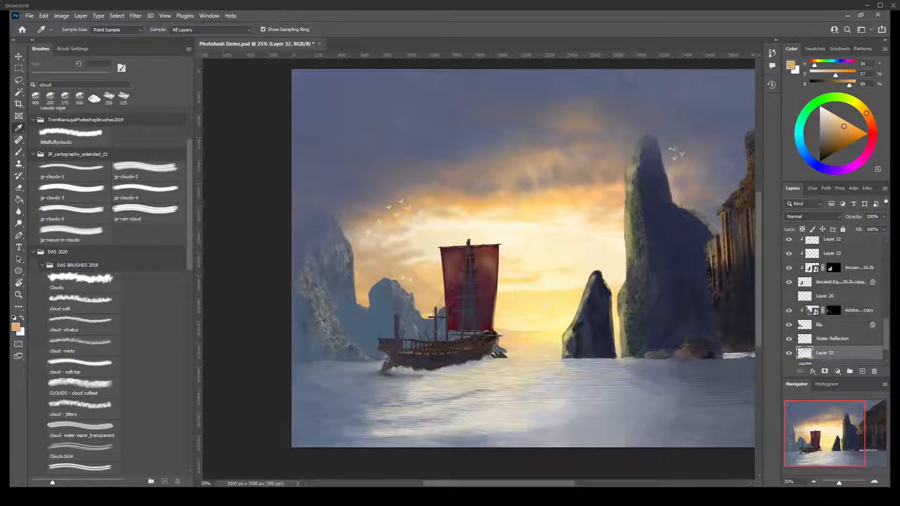